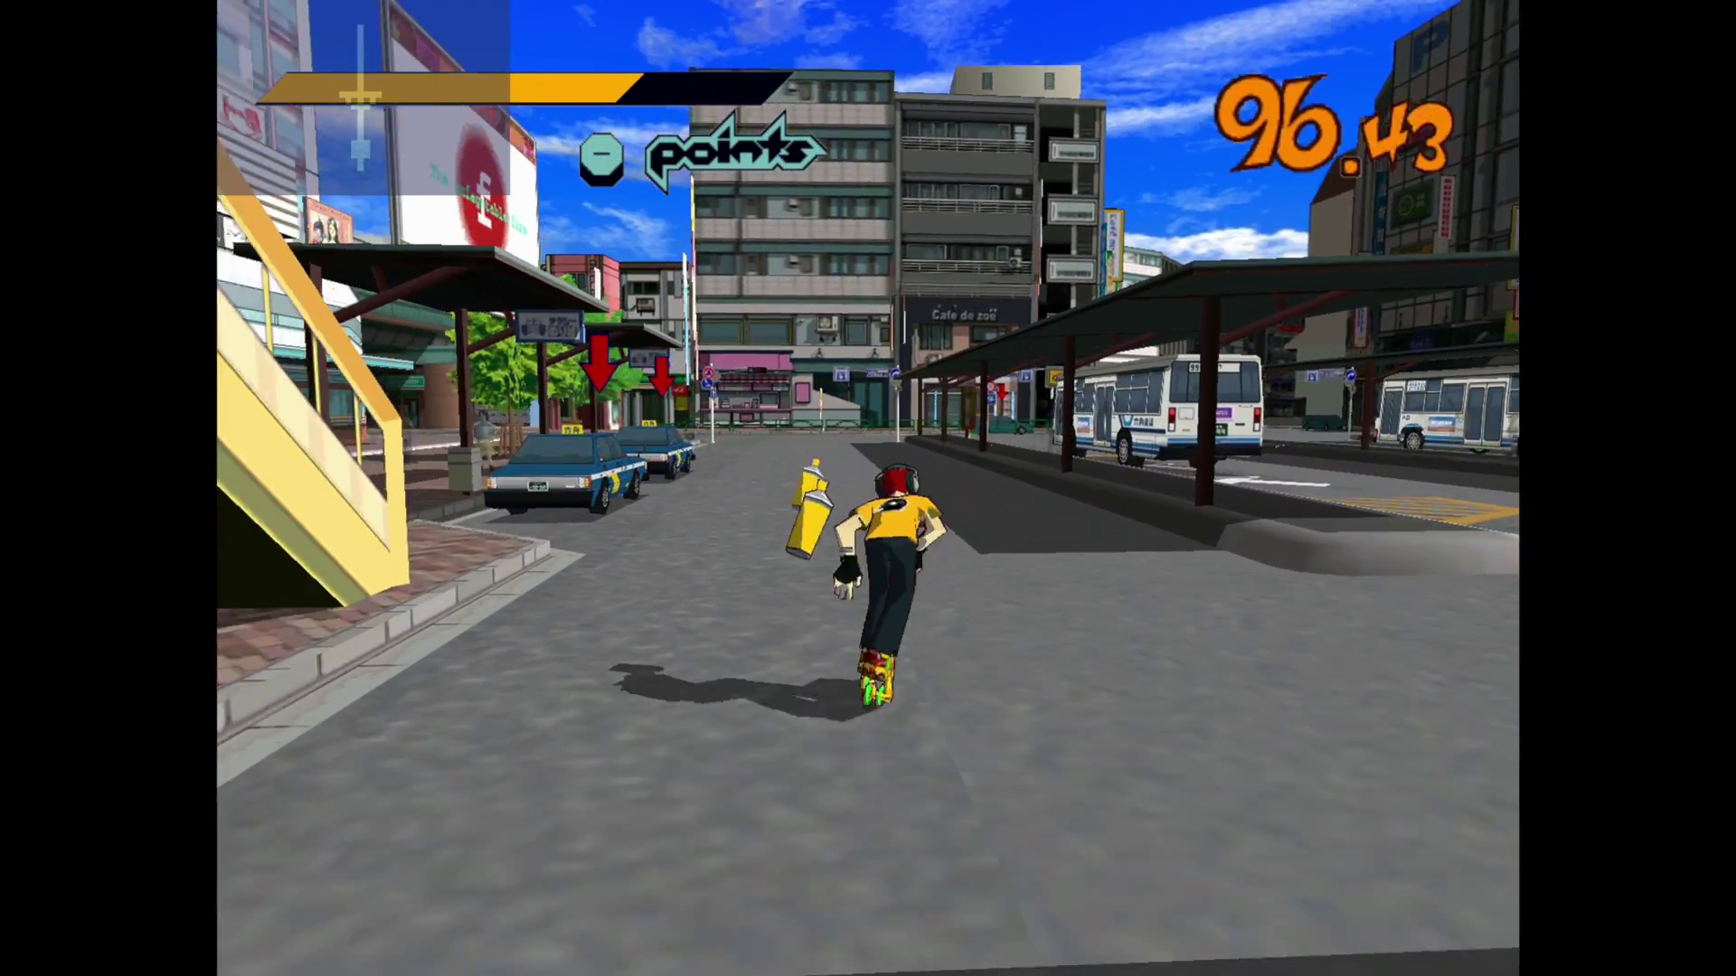
{"action": "key", "text": "Left"}
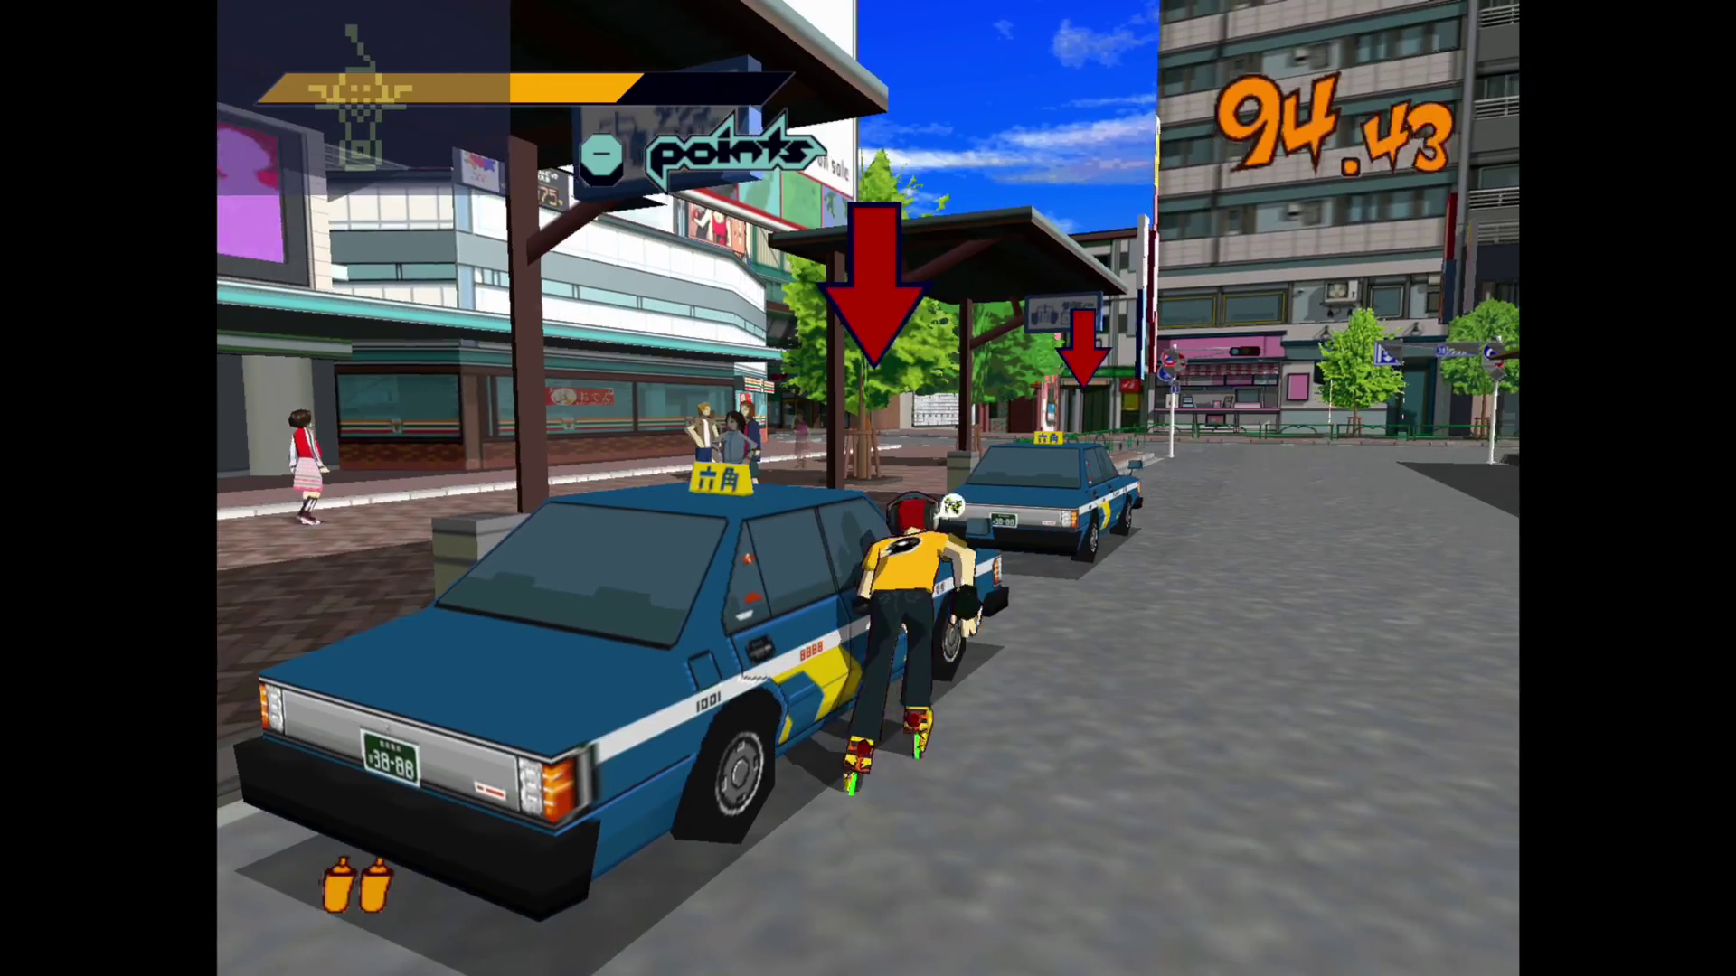
{"action": "key", "text": "ctrl"}
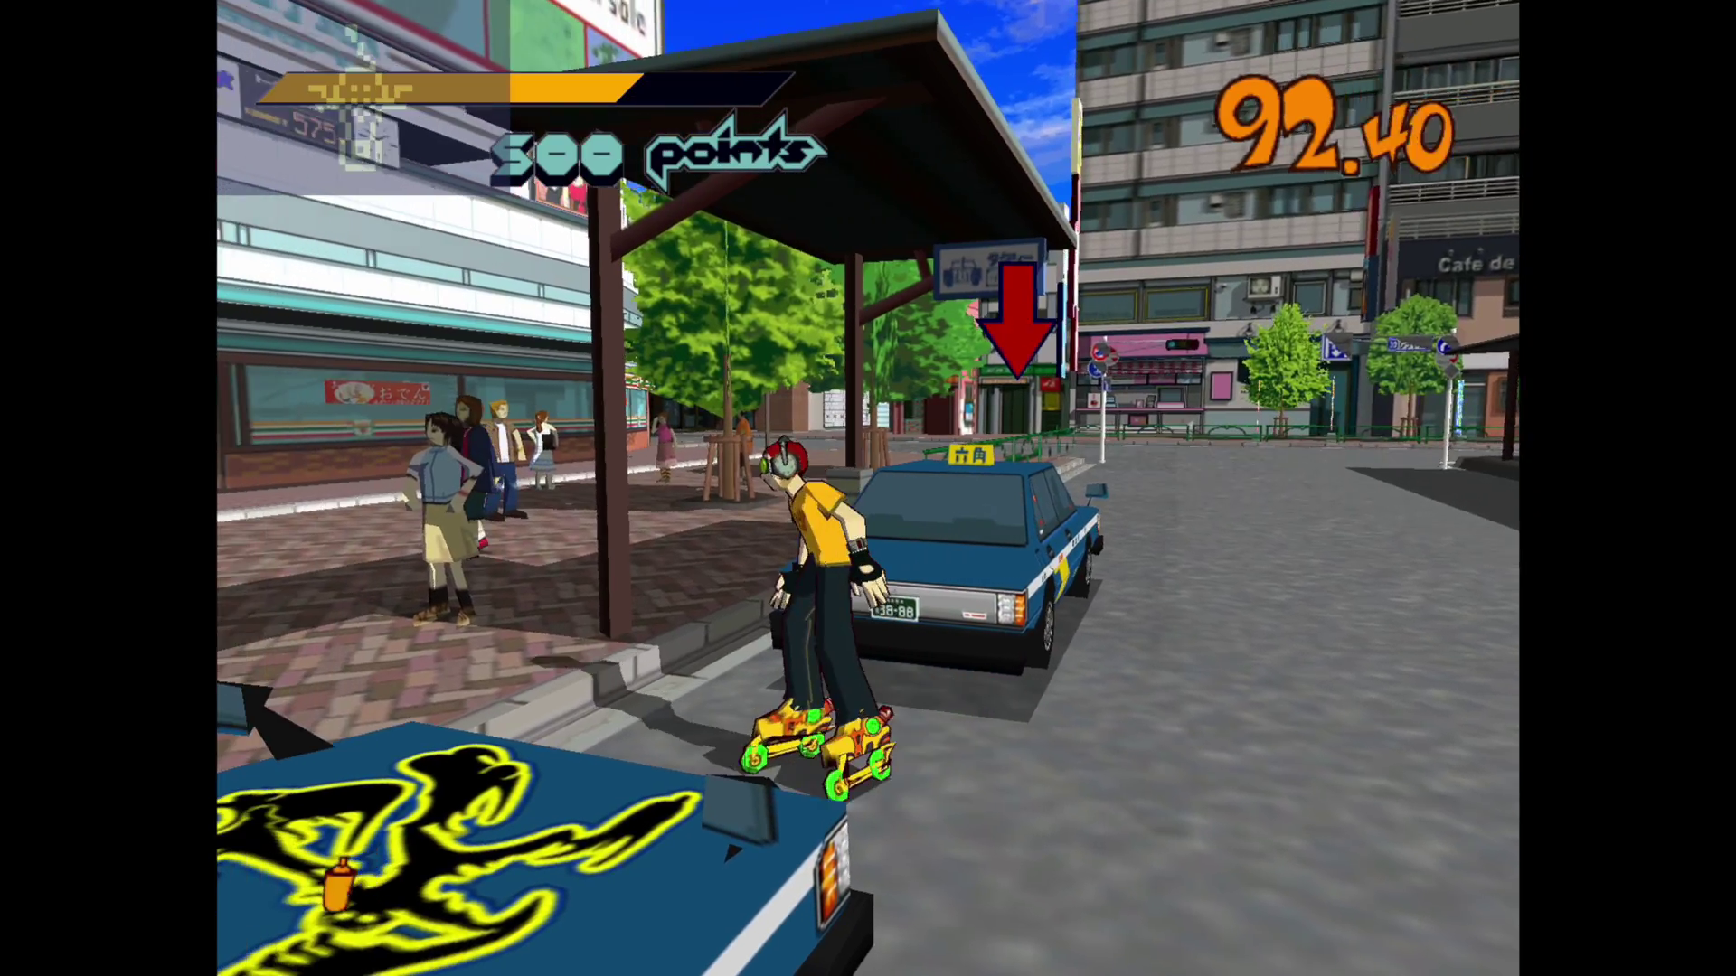
{"action": "key", "text": "Up"}
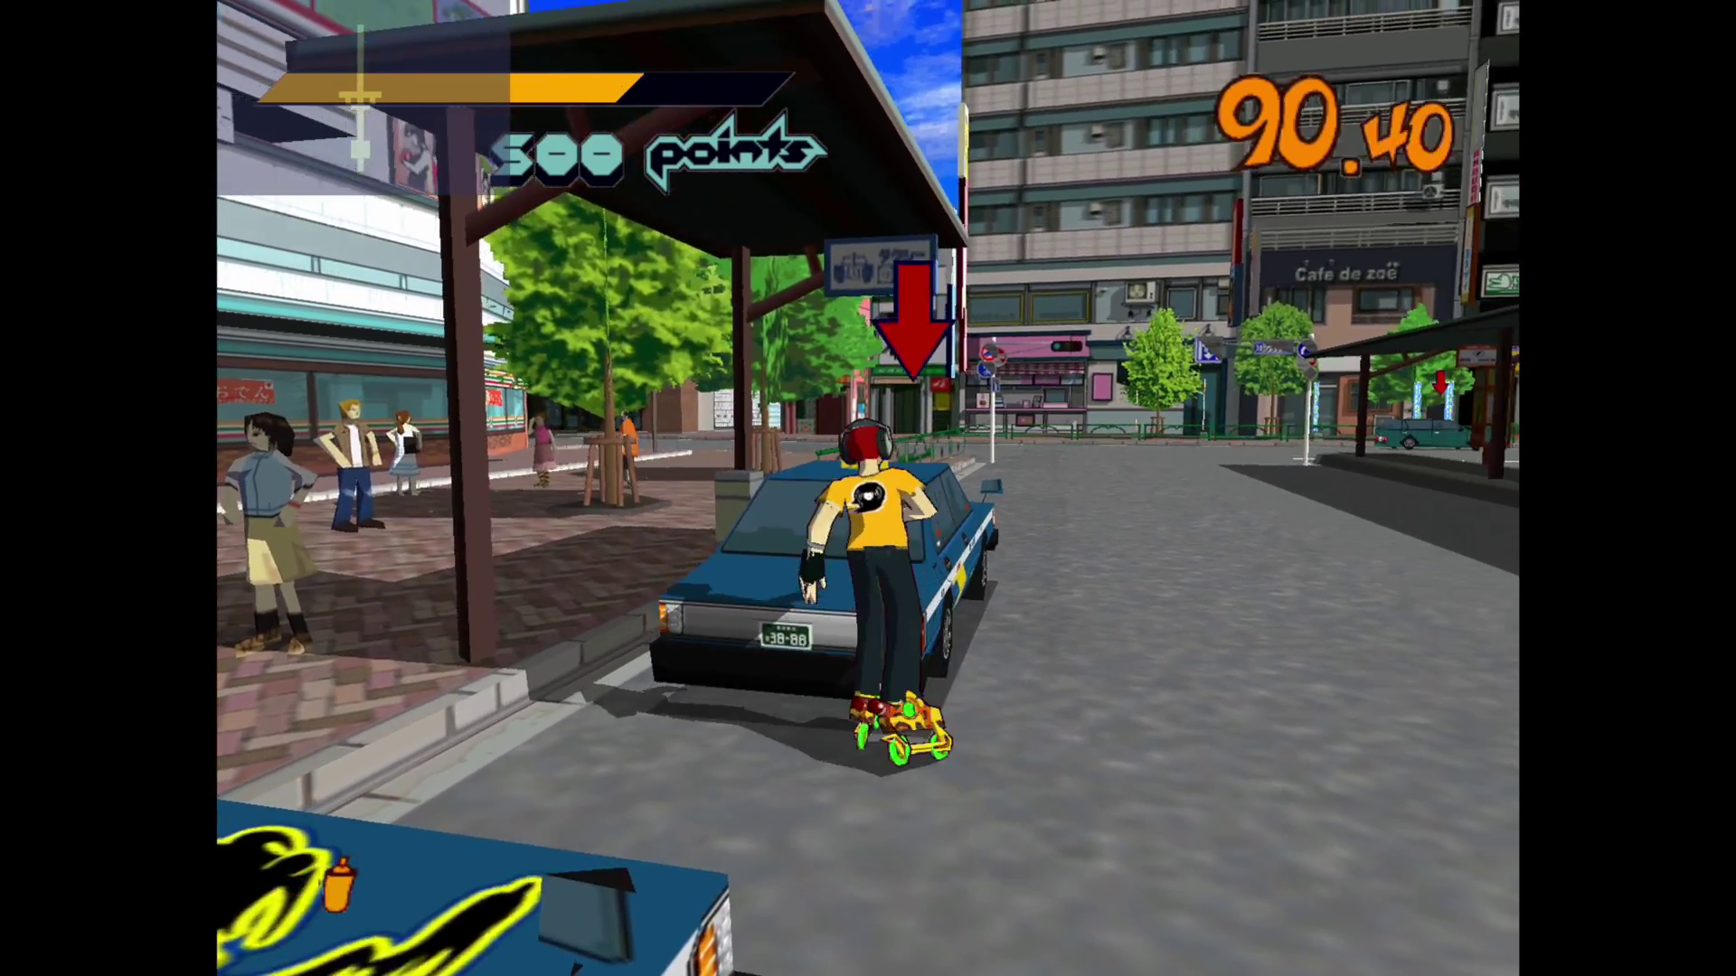
{"action": "key", "text": "ctrl"}
{"action": "key", "text": "Left"}
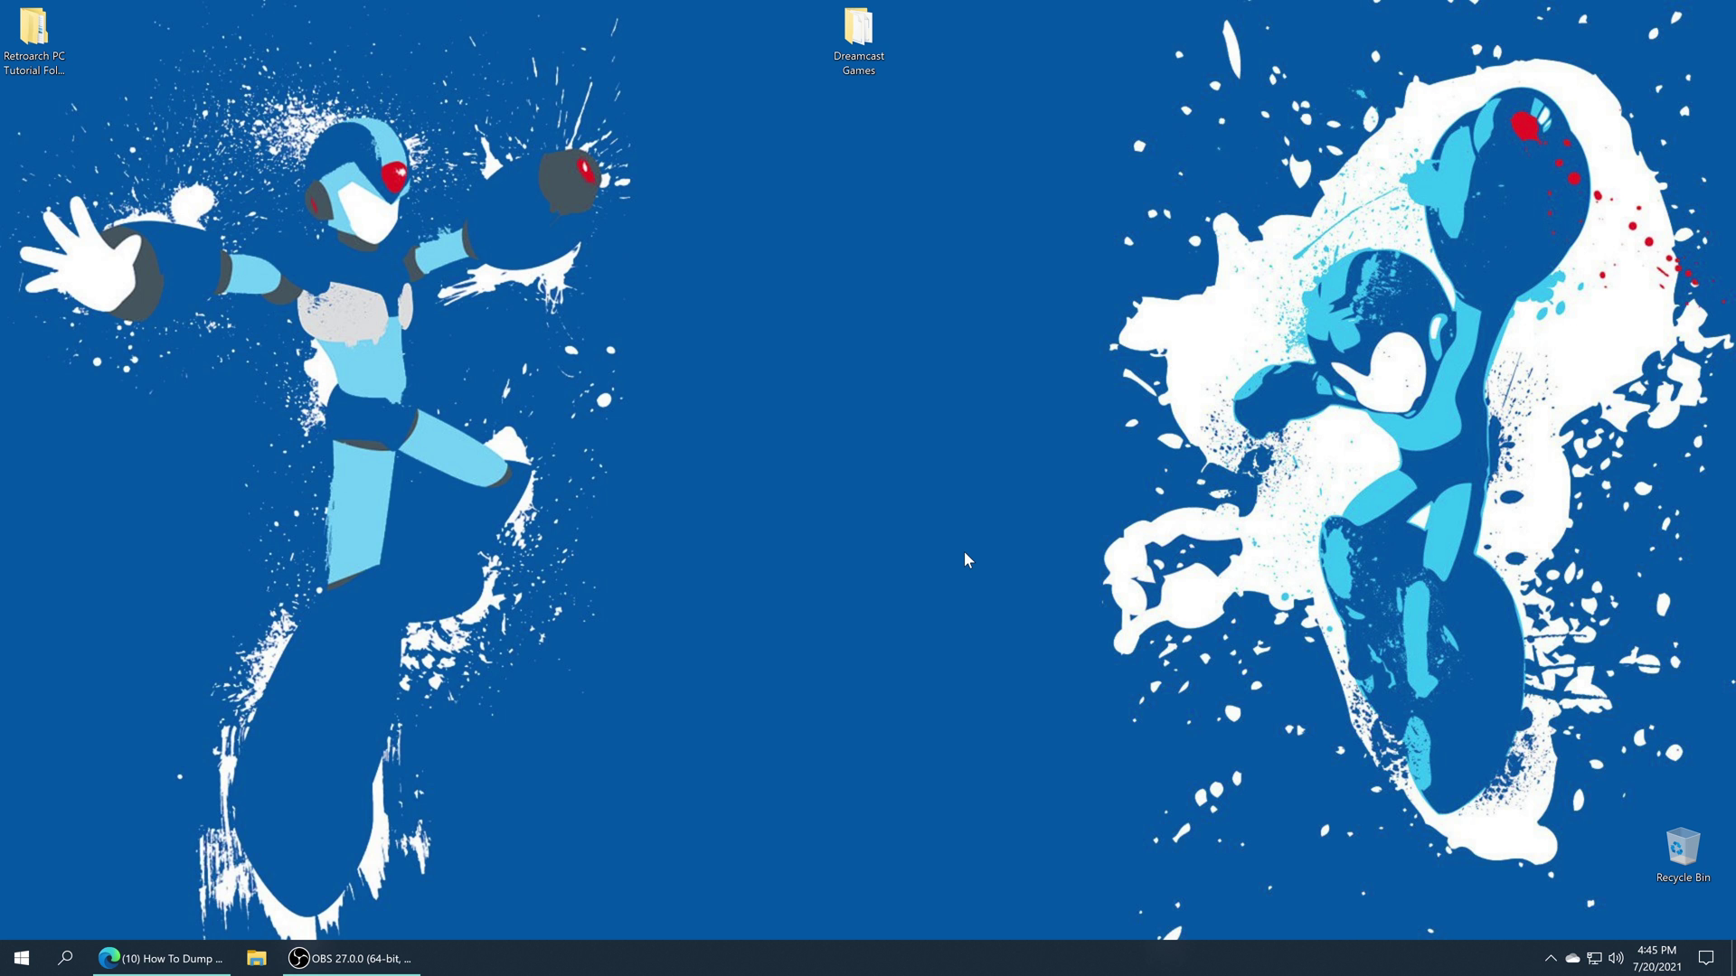
{"action": "left_click_drag", "start_coordinate": [924, 184], "coordinate": [808, 45]}
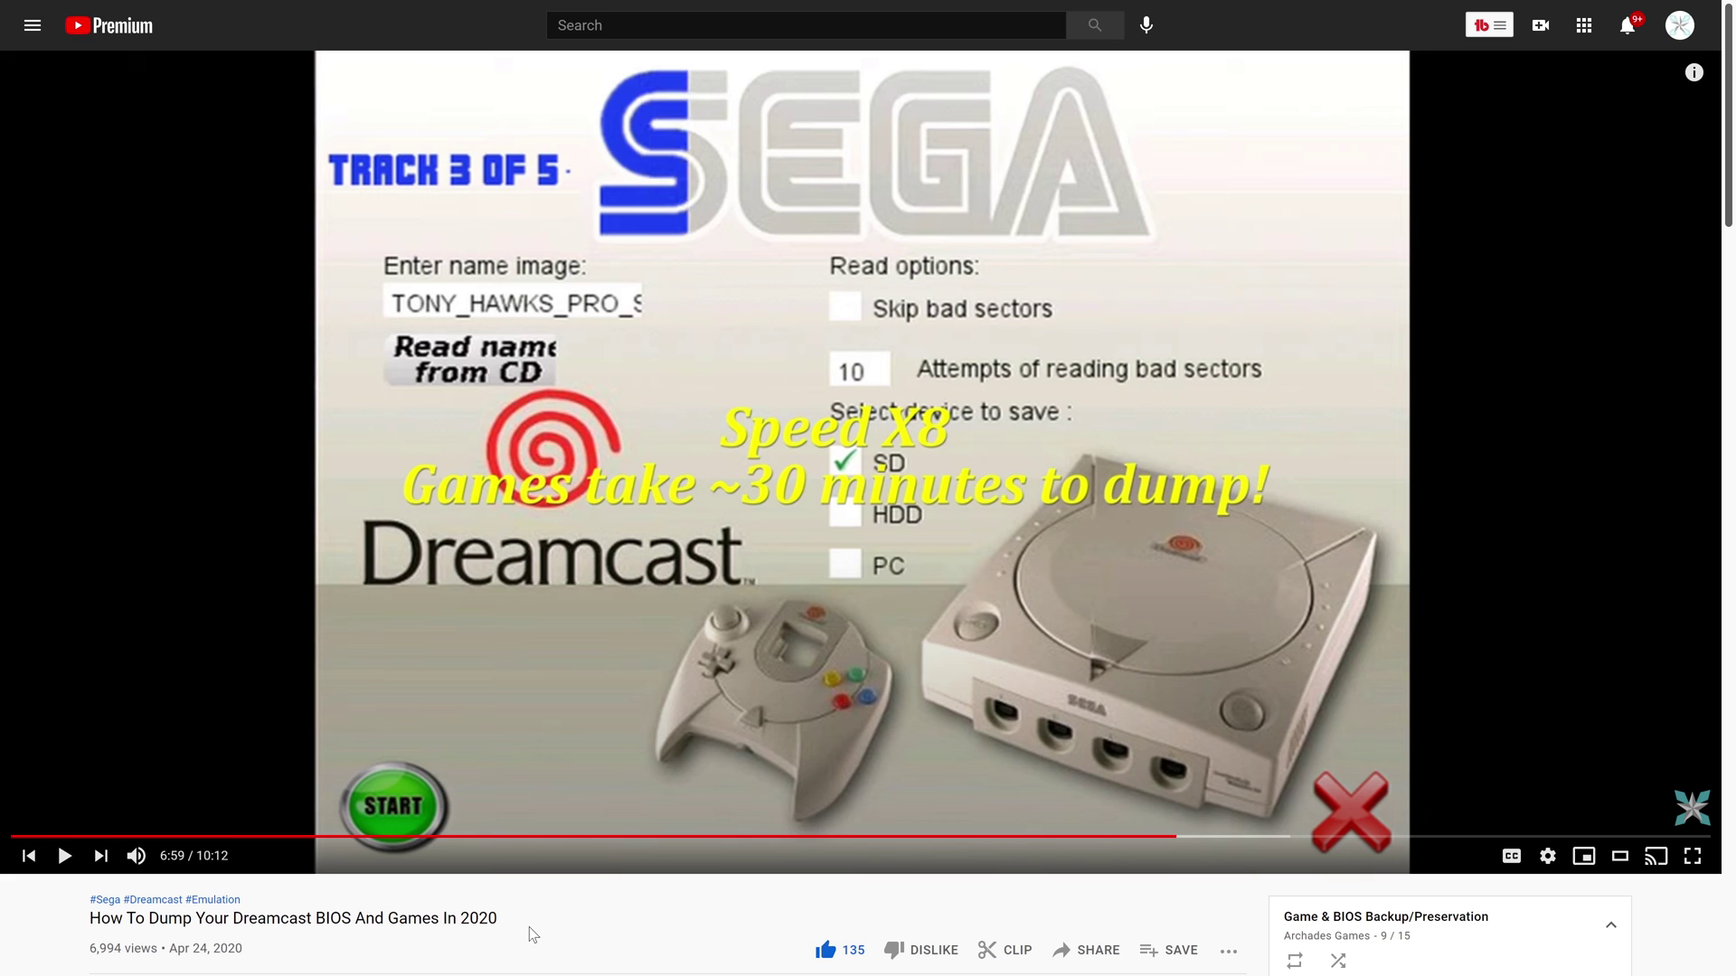
Look over the CHD game files in the Dreamcast Games folder and close its window
{"action": "key", "text": "alt+Tab"}
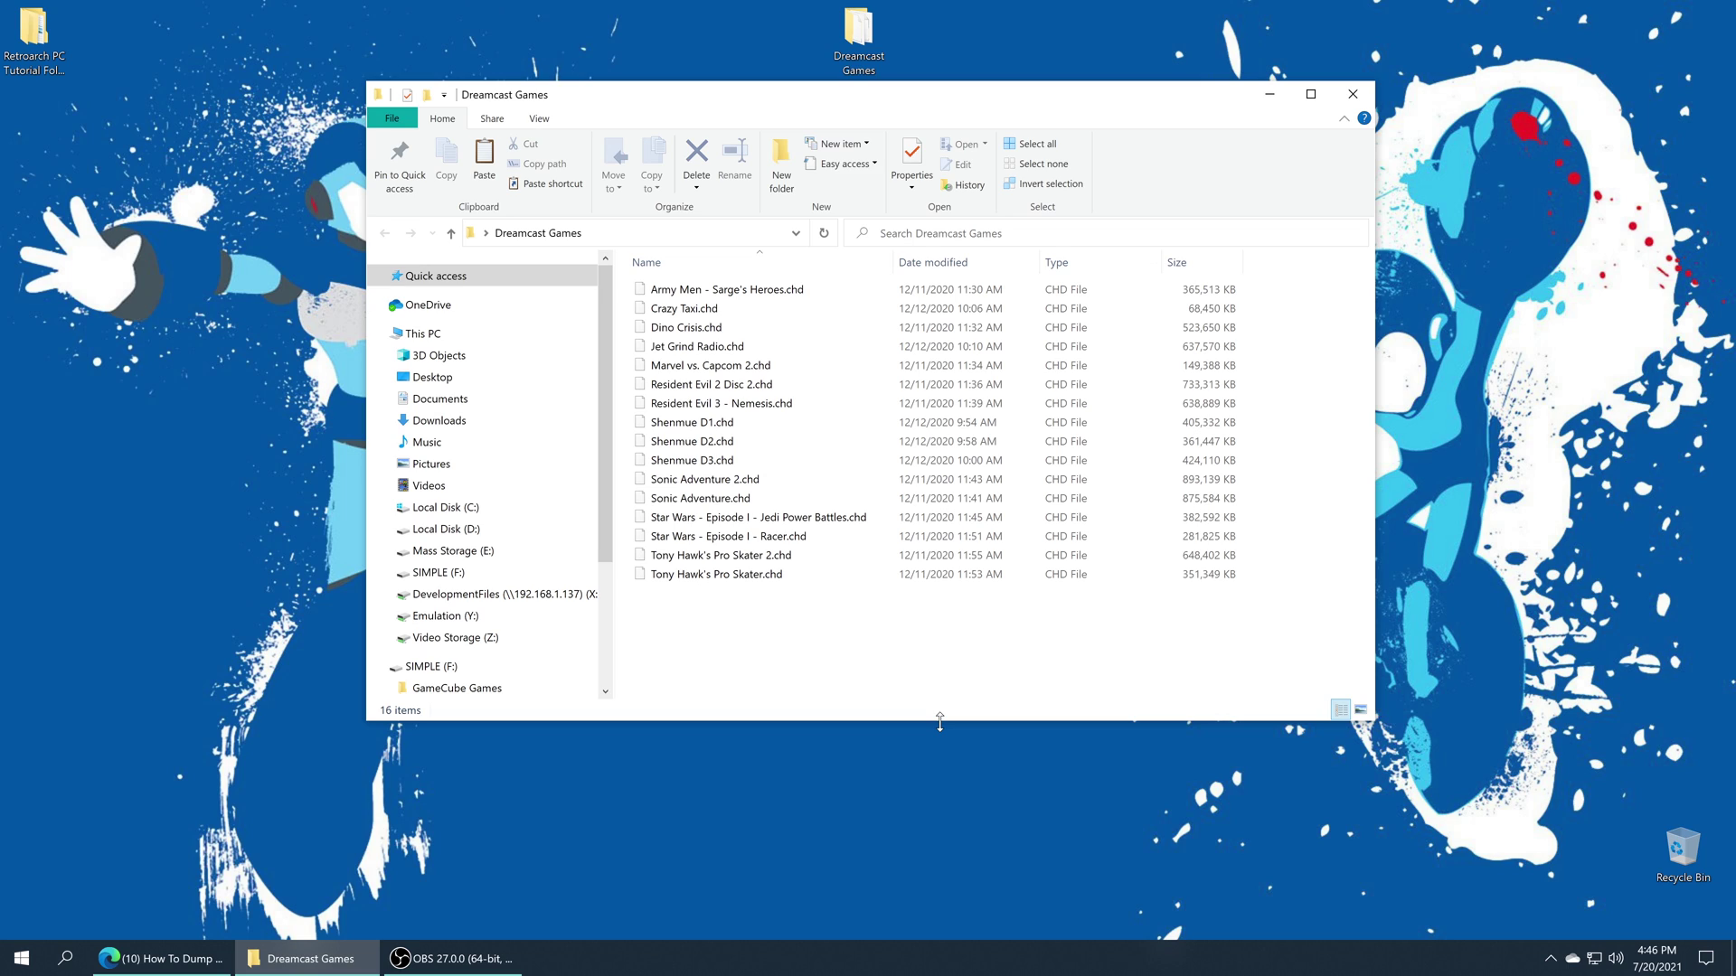
{"action": "left_click_drag", "start_coordinate": [823, 607], "coordinate": [877, 630]}
{"action": "left_click_drag", "start_coordinate": [852, 643], "coordinate": [907, 649]}
{"action": "left_click", "coordinate": [1353, 95]}
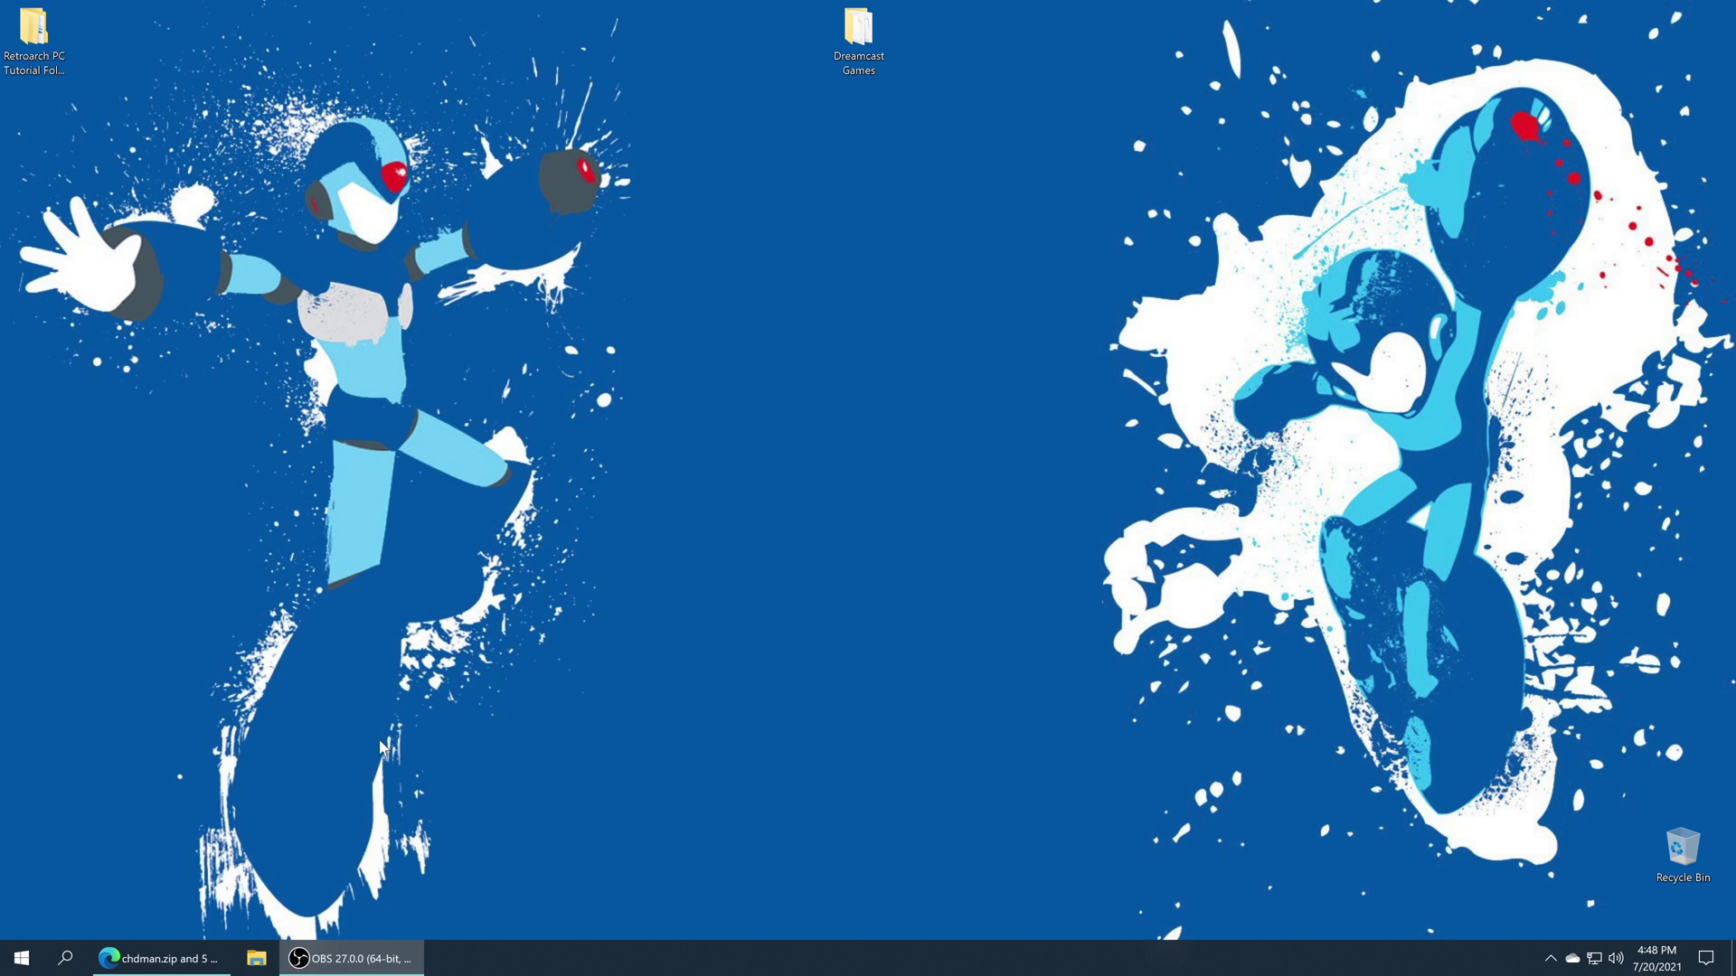
Open the Games folder inside the WindowsApps 1e4cf179 x64 package on the DevelopmentFiles (X:) network drive
{"action": "left_click", "coordinate": [257, 960]}
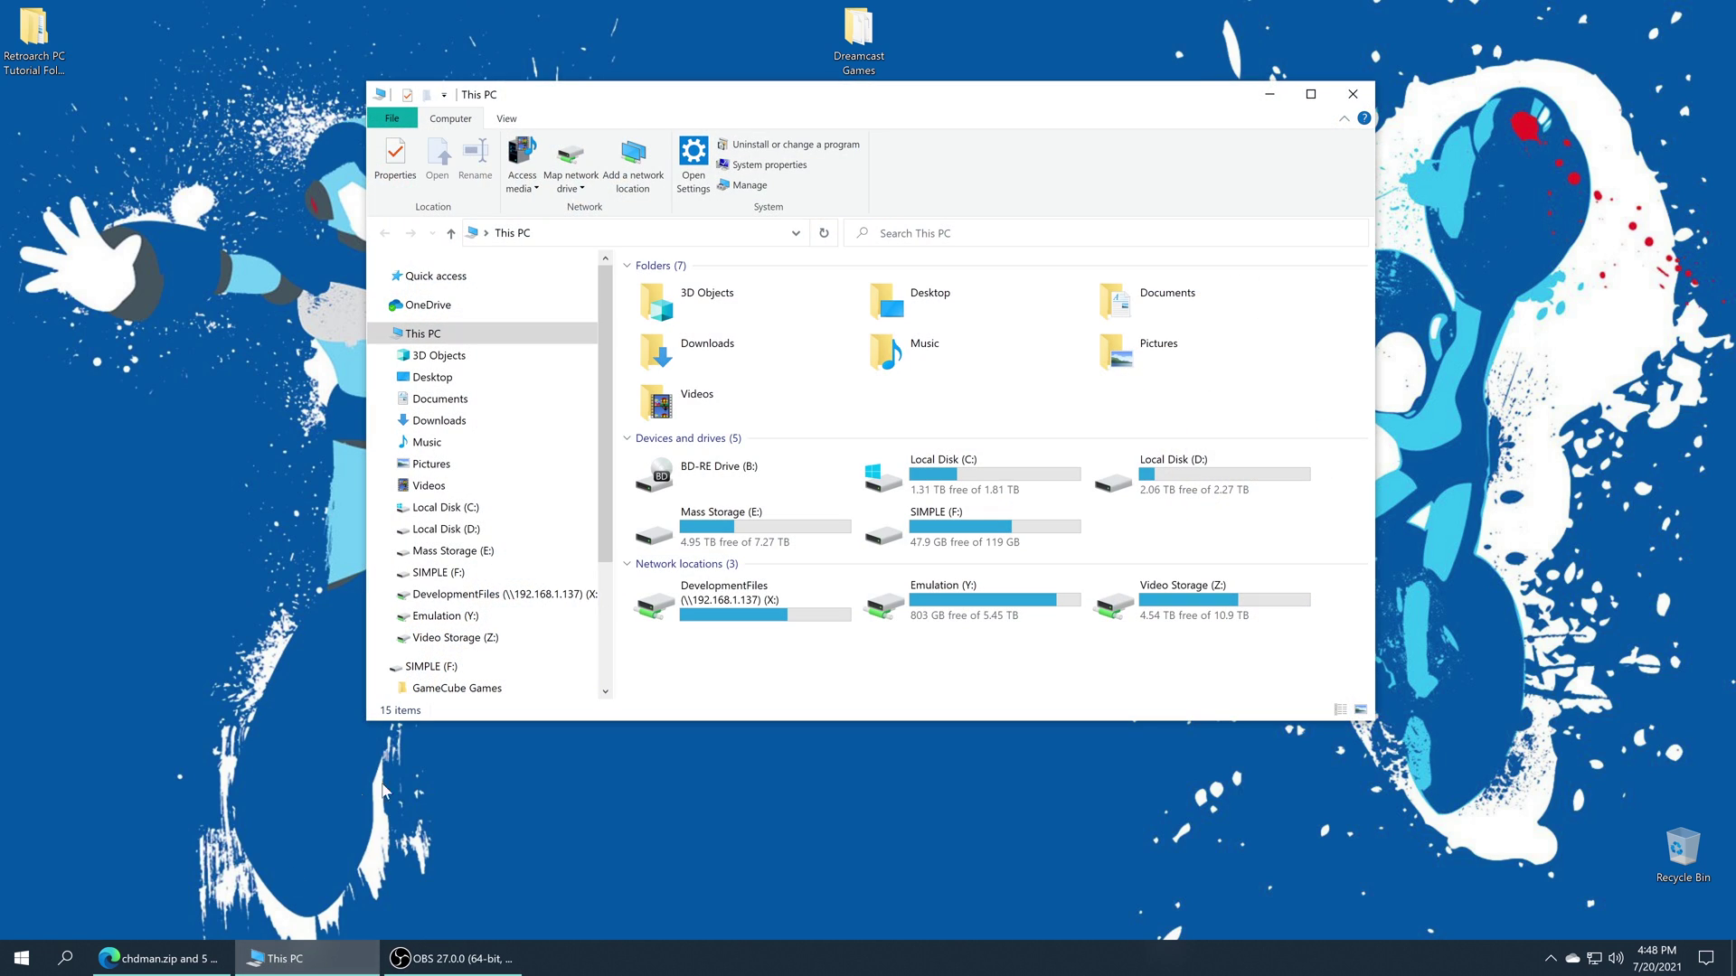
{"action": "double_click", "coordinate": [708, 600]}
{"action": "left_click", "coordinate": [714, 298]}
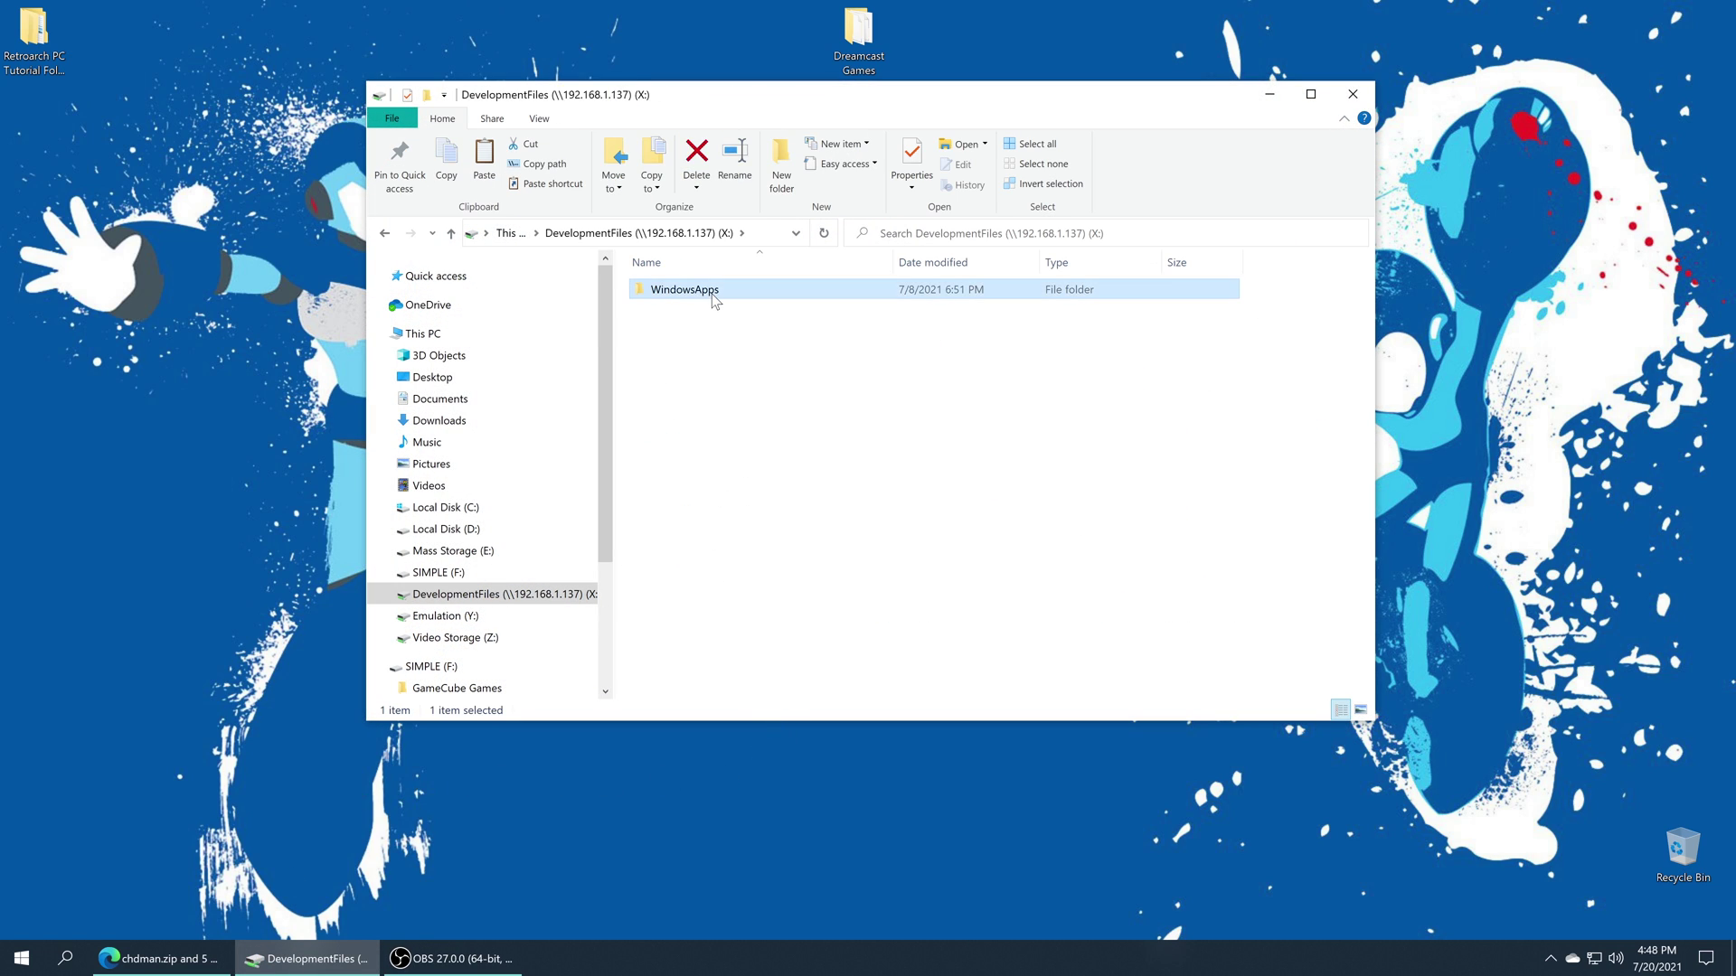
{"action": "double_click", "coordinate": [714, 298]}
{"action": "double_click", "coordinate": [720, 309]}
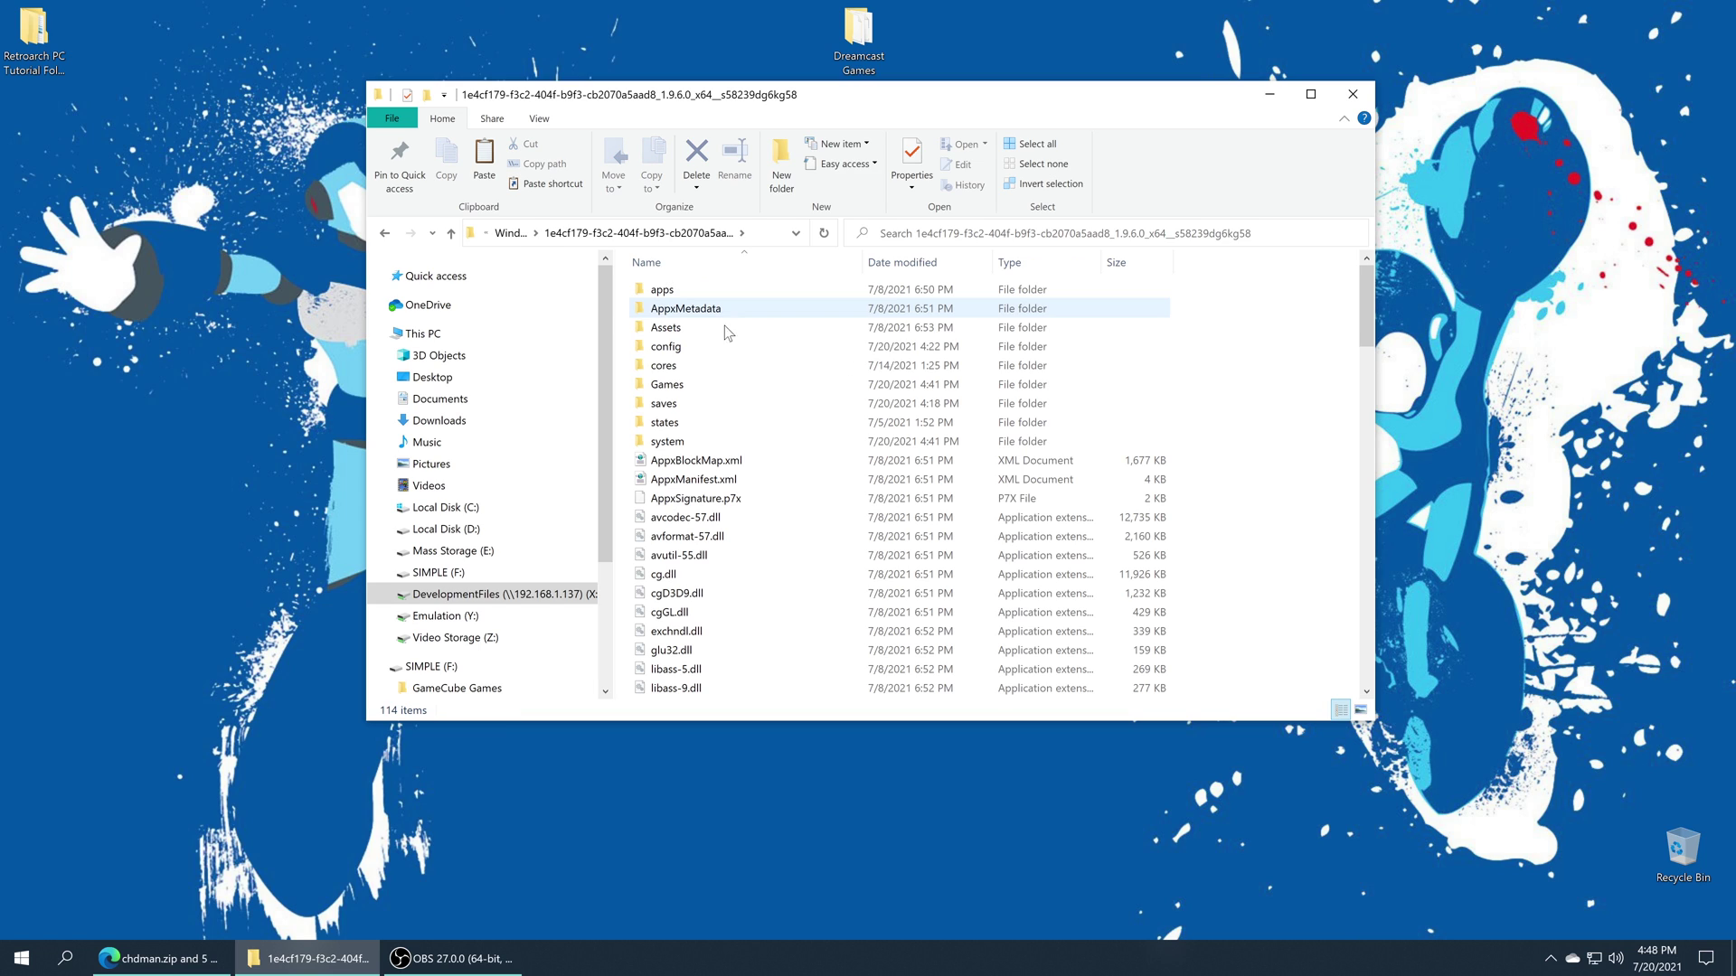
{"action": "double_click", "coordinate": [708, 388]}
Copy the desktop's Dreamcast Games folder into the open Games folder and onto the SIMPLE (F:) drive
{"action": "left_click_drag", "start_coordinate": [858, 36], "coordinate": [829, 537]}
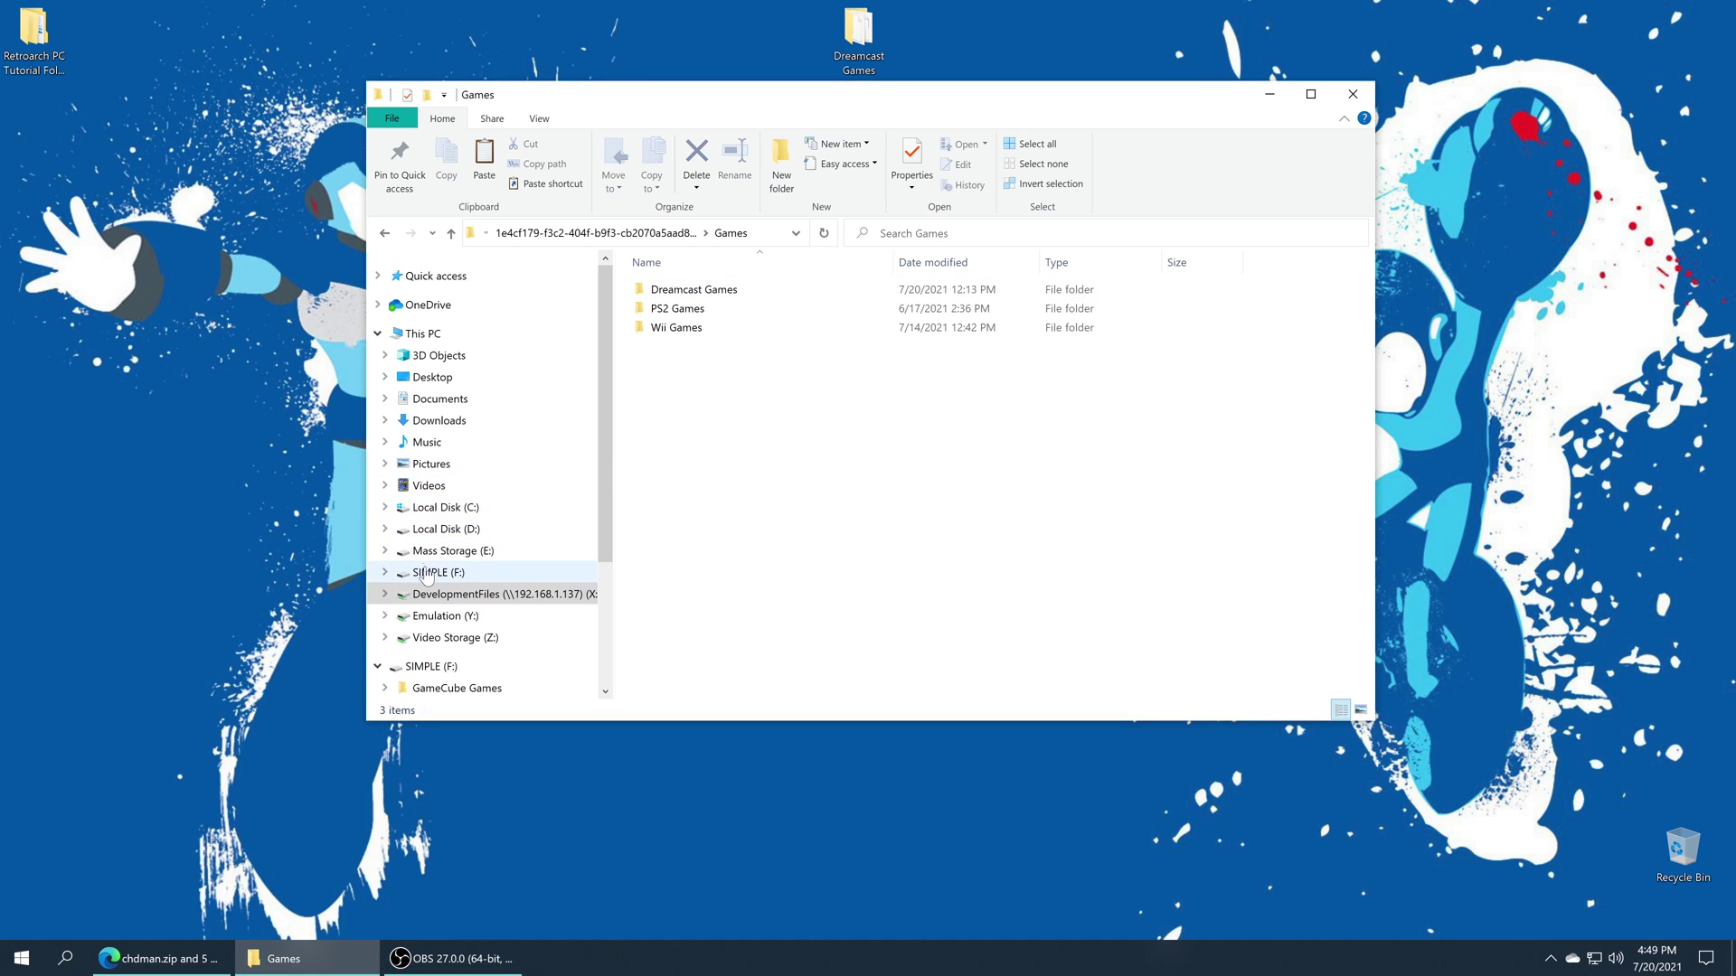
{"action": "left_click", "coordinate": [568, 576]}
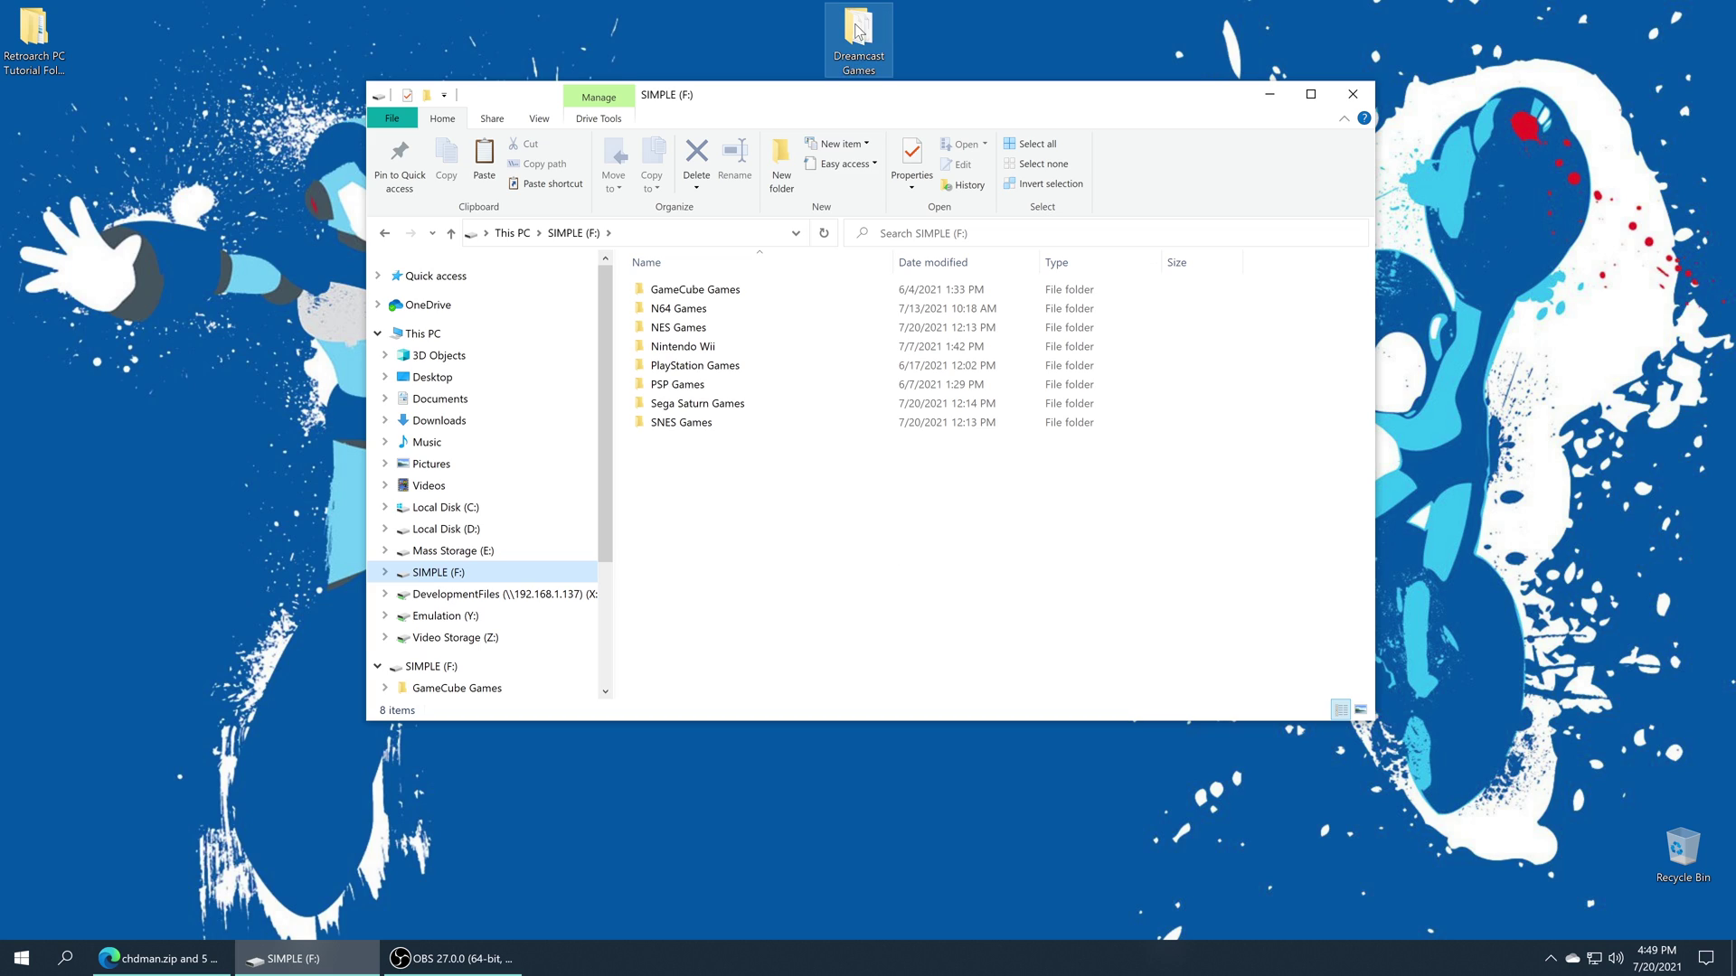
{"action": "left_click_drag", "start_coordinate": [859, 36], "coordinate": [772, 553]}
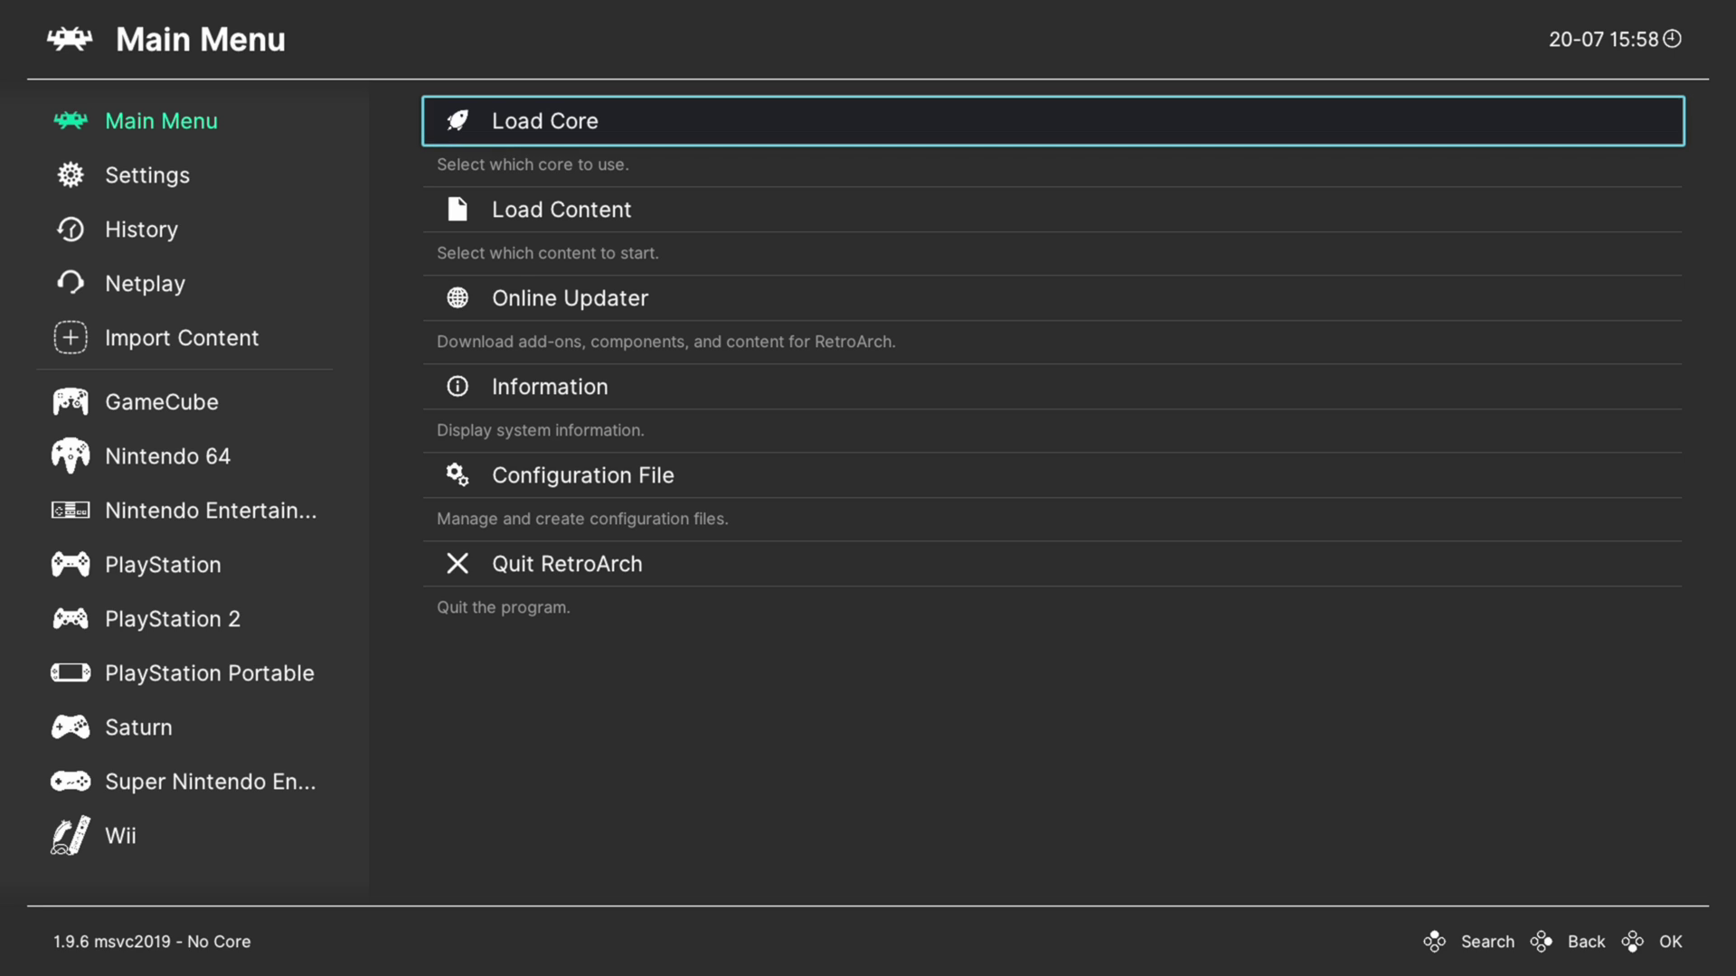
In RetroArch, browse the loadable content to the Dreamcast Games folder on E:\ and view its game files
{"action": "key", "text": "Down"}
{"action": "key", "text": "Return"}
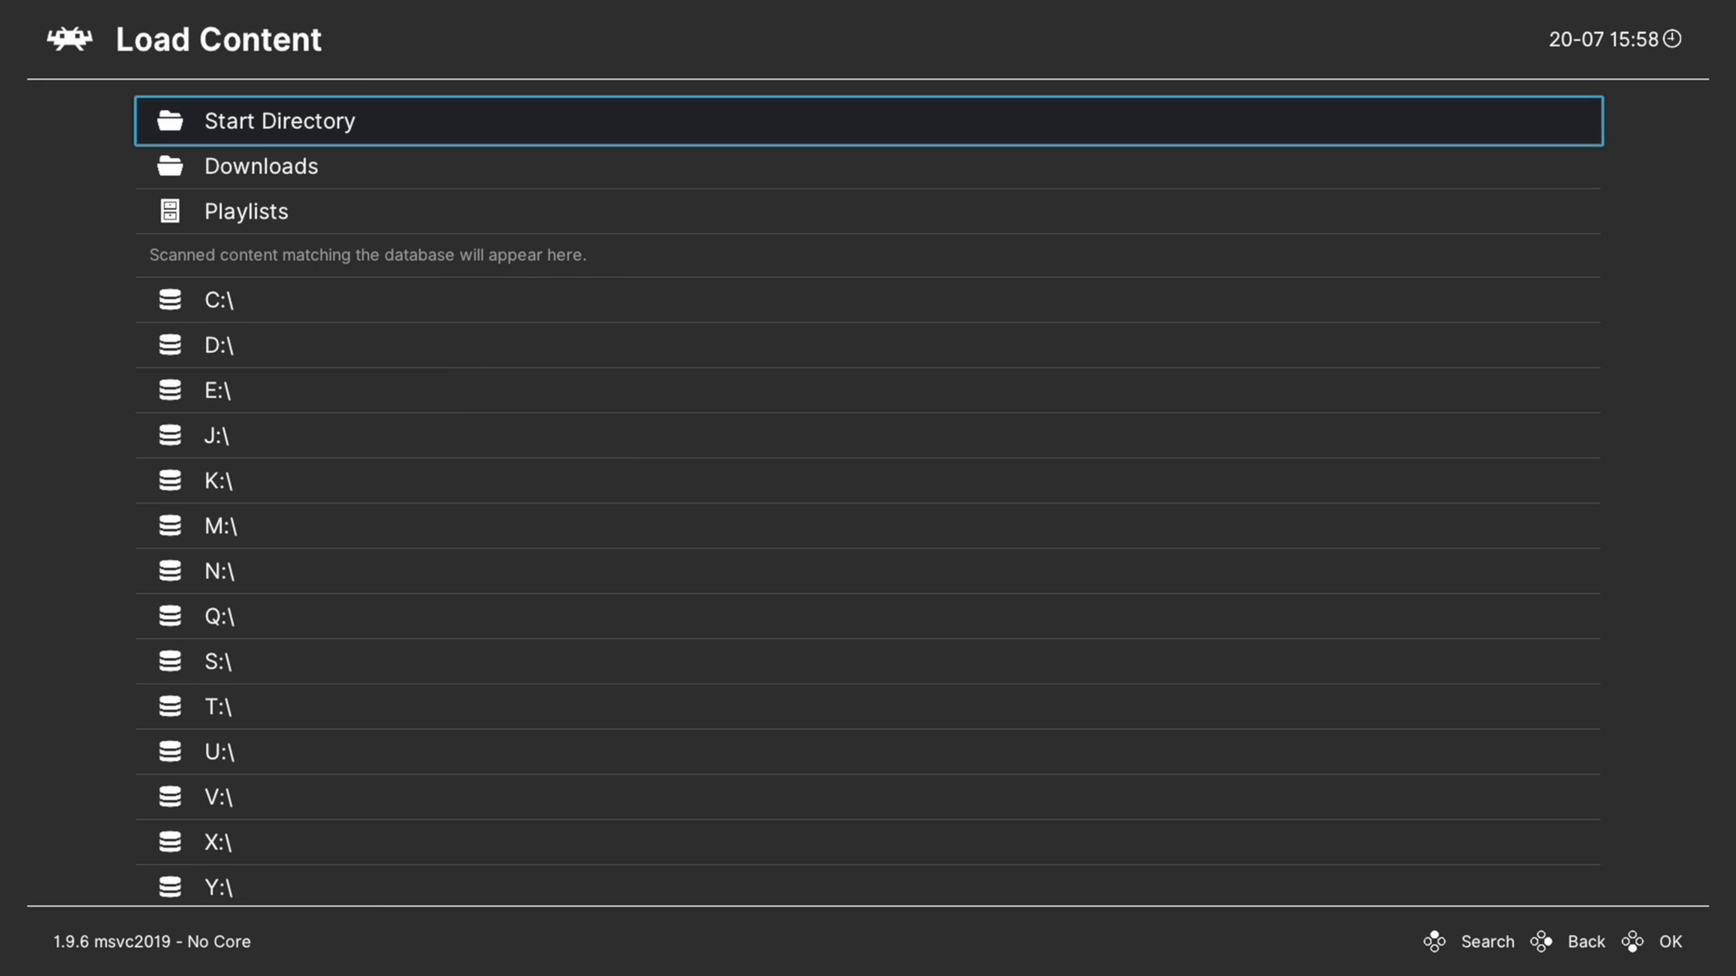
{"action": "key", "text": "Down"}
{"action": "key", "text": "Down"}
{"action": "key", "text": "Down"}
{"action": "key", "text": "Down"}
{"action": "key", "text": "Down"}
{"action": "key", "text": "Return"}
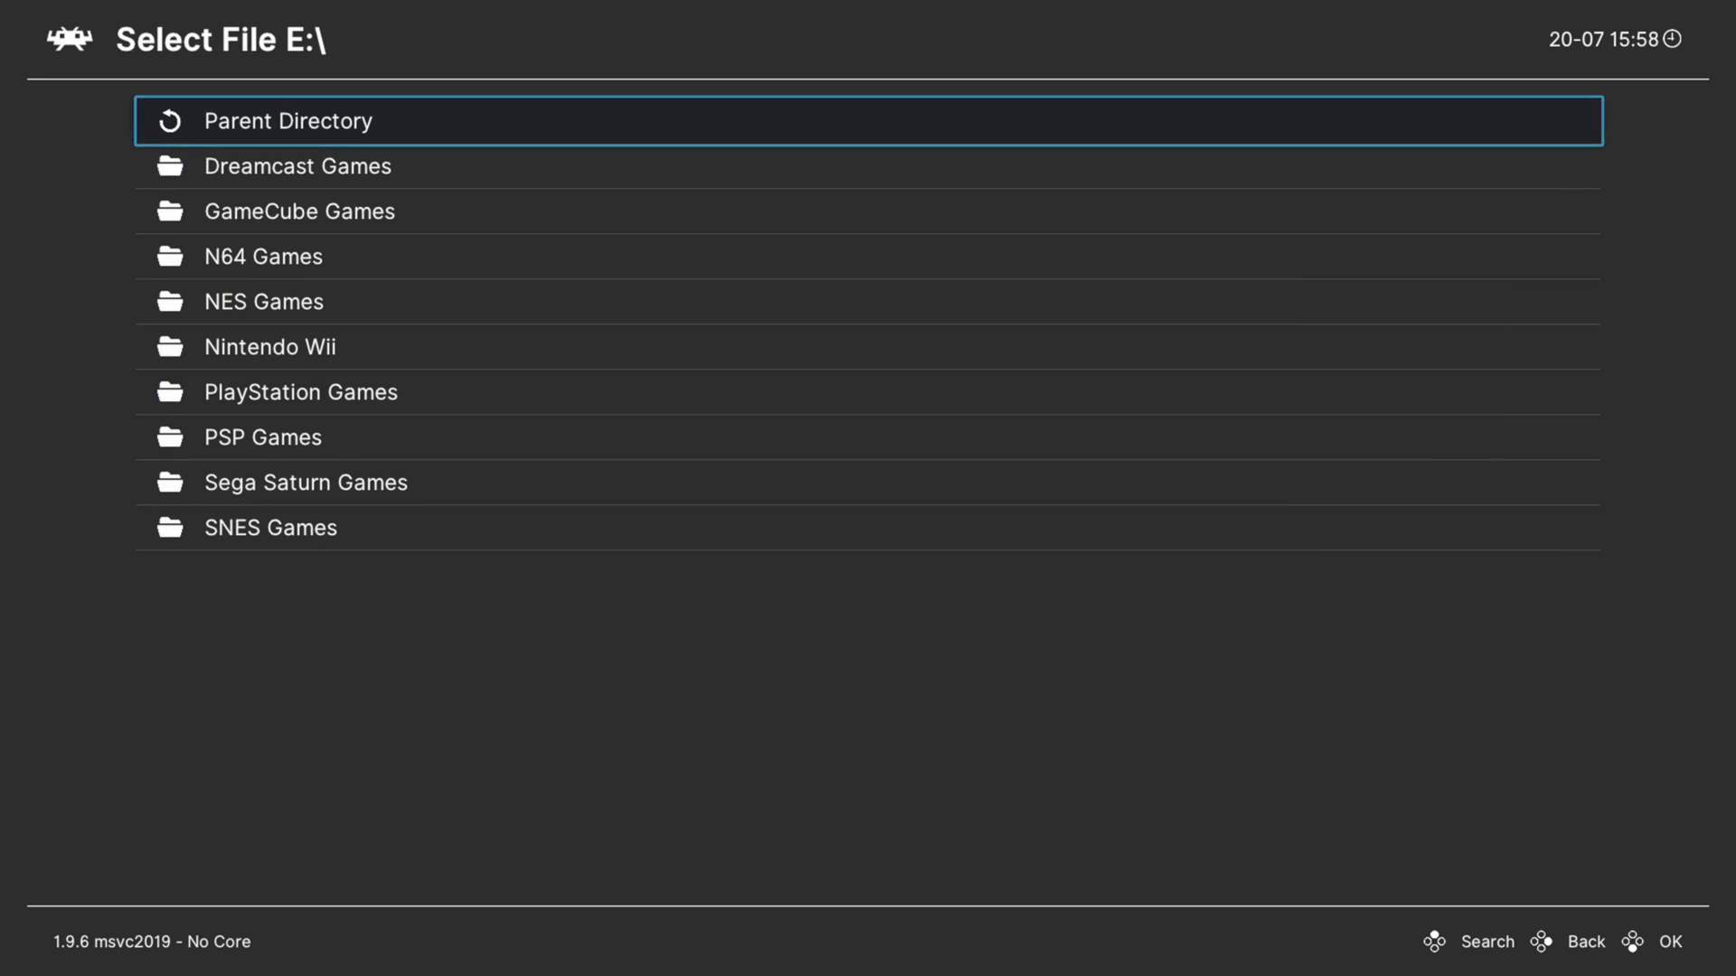
{"action": "key", "text": "Down"}
{"action": "key", "text": "Return"}
{"action": "key", "text": "Down"}
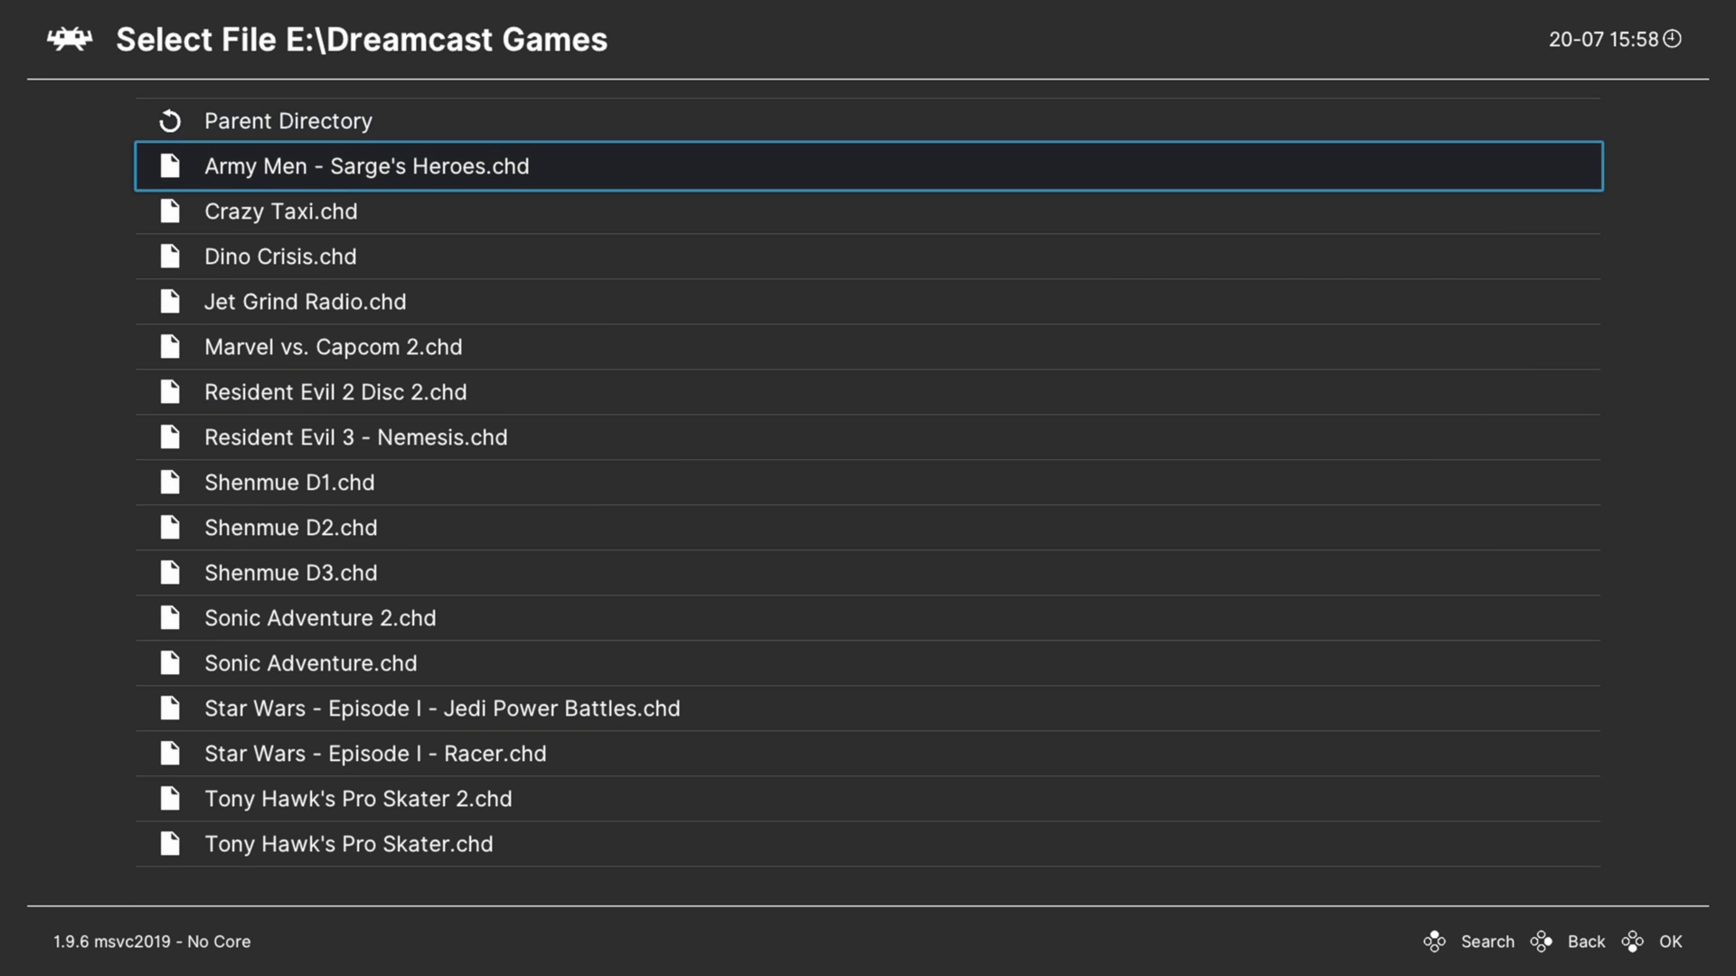
Return to the drive list for loading content and open S:\Program Files
{"action": "key", "text": "BackSpace"}
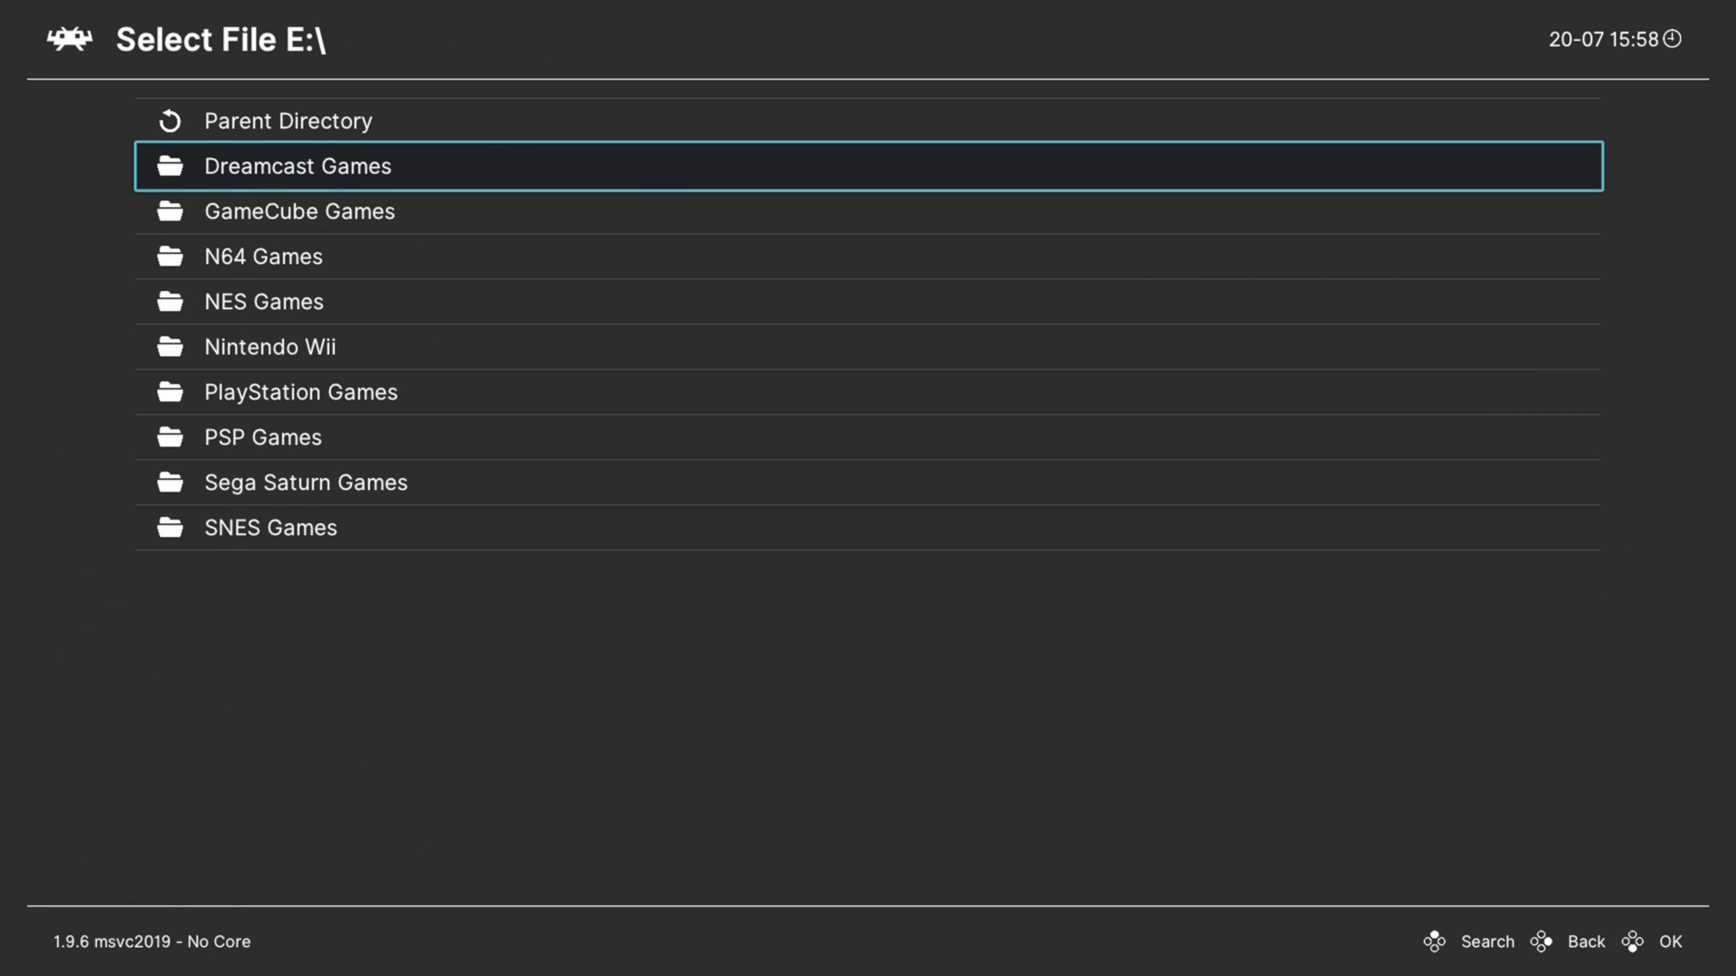
{"action": "key", "text": "BackSpace"}
{"action": "key", "text": "Down"}
{"action": "key", "text": "Down"}
{"action": "key", "text": "Down"}
{"action": "key", "text": "Down"}
{"action": "key", "text": "Down"}
{"action": "key", "text": "Down"}
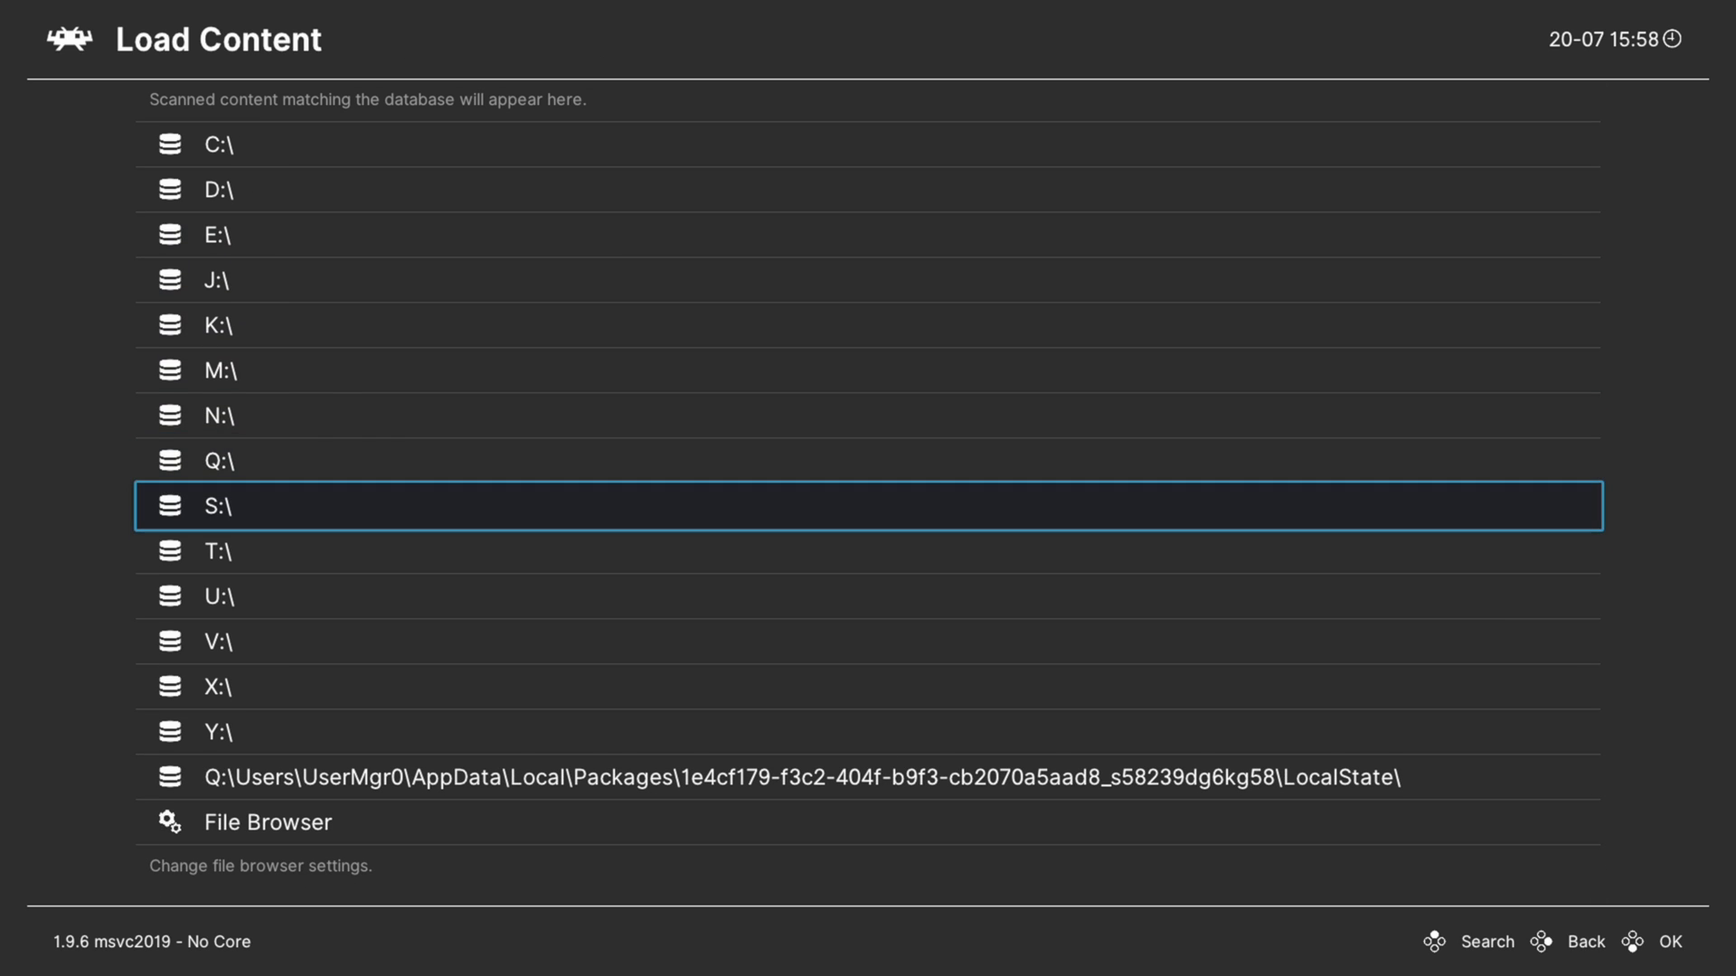
{"action": "key", "text": "Return"}
{"action": "key", "text": "Down"}
{"action": "key", "text": "Down"}
{"action": "key", "text": "Down"}
{"action": "key", "text": "Down"}
{"action": "key", "text": "Down"}
{"action": "key", "text": "Down"}
{"action": "key", "text": "Down"}
{"action": "key", "text": "Down"}
{"action": "key", "text": "Down"}
{"action": "key", "text": "Return"}
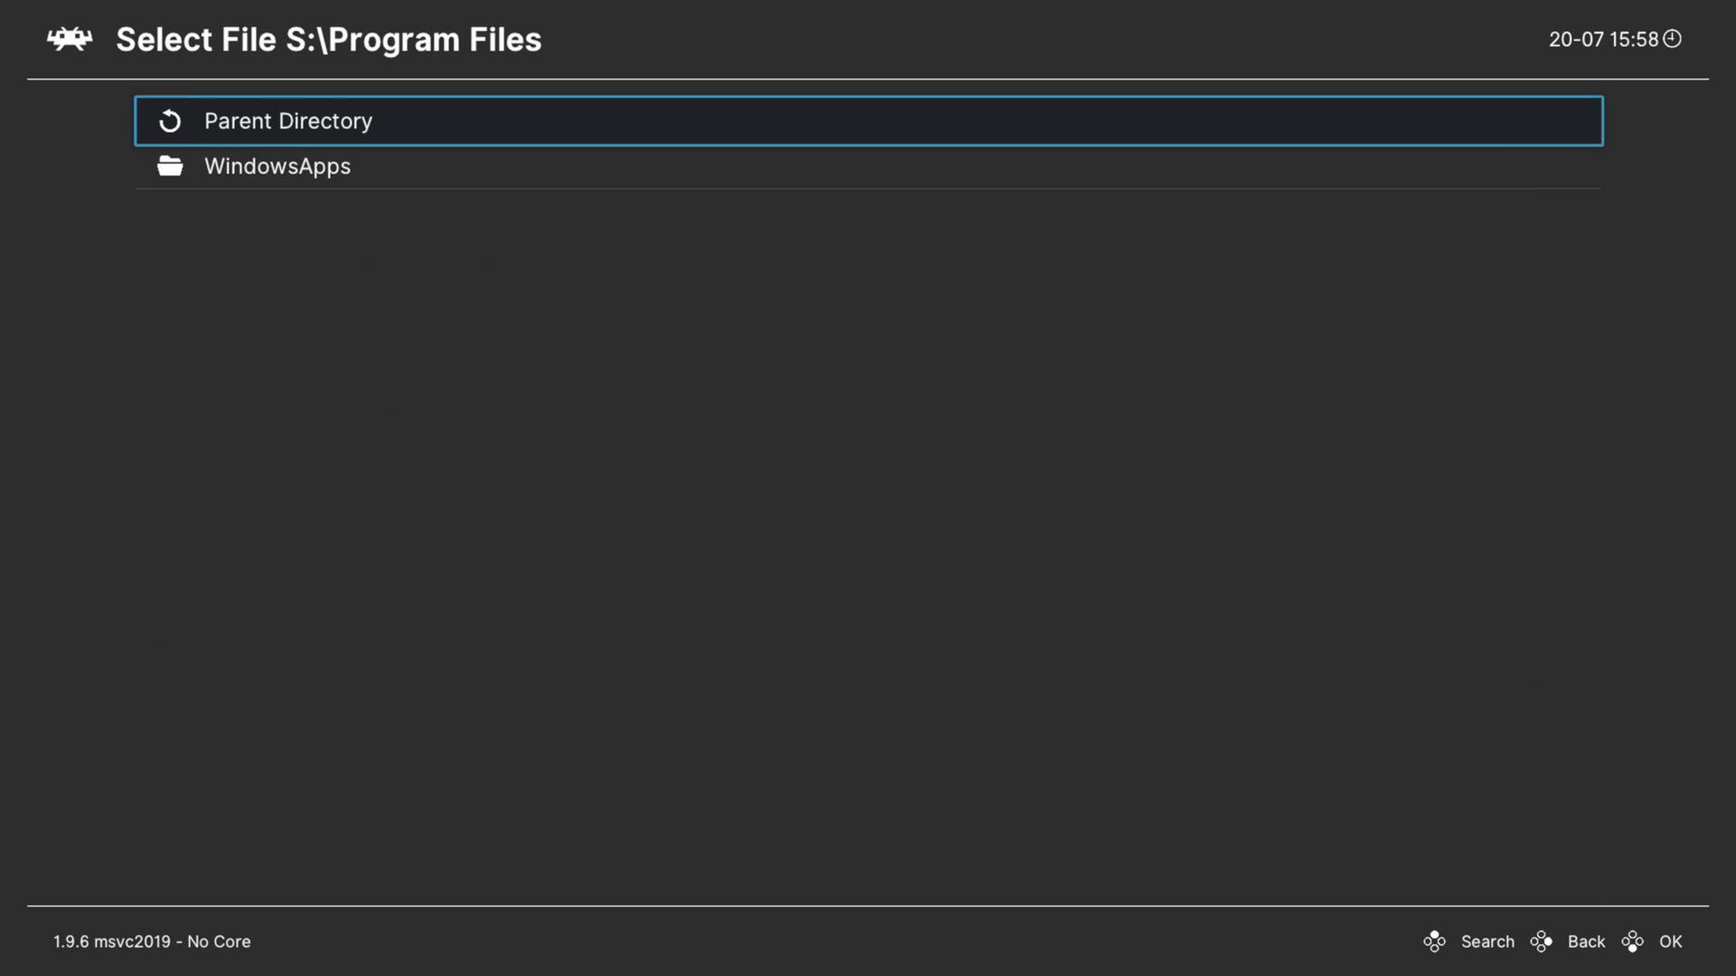
Browse through WindowsApps and the 1e4cf179 x64 package to the Games\Dreamcast Games folder and view its files
{"action": "key", "text": "Return"}
{"action": "key", "text": "Down"}
{"action": "key", "text": "Return"}
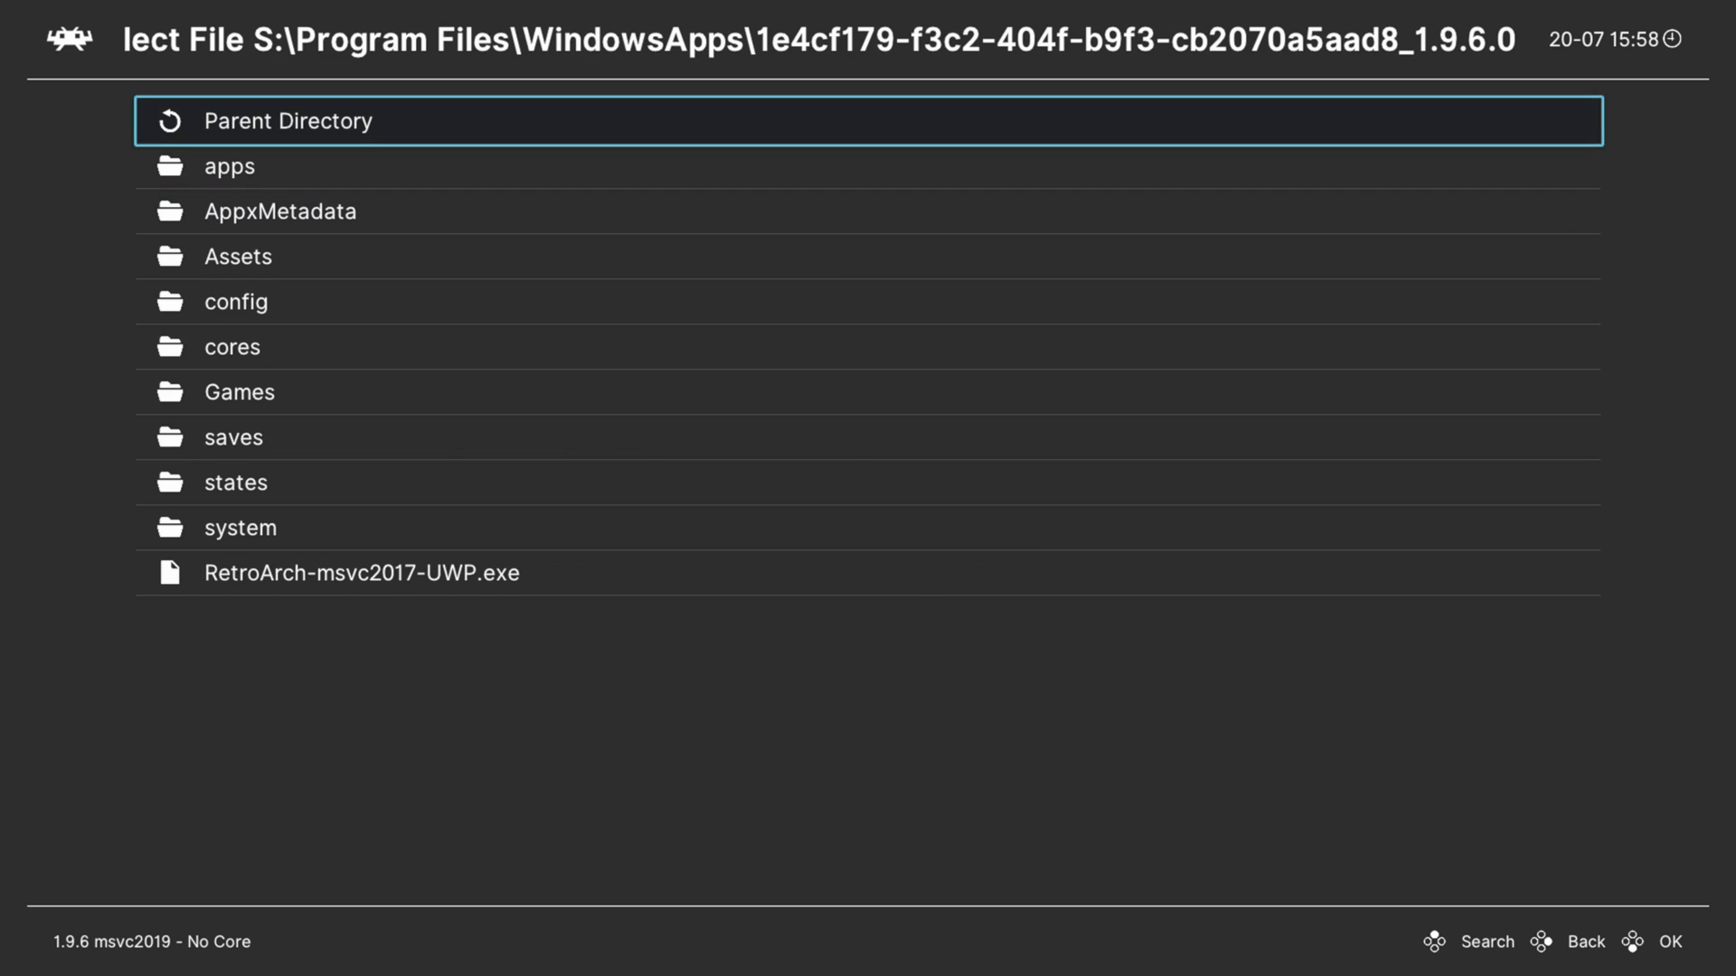
{"action": "key", "text": "Down"}
{"action": "key", "text": "Down"}
{"action": "key", "text": "Down"}
{"action": "key", "text": "Down"}
{"action": "key", "text": "Down"}
{"action": "key", "text": "Down"}
{"action": "key", "text": "Return"}
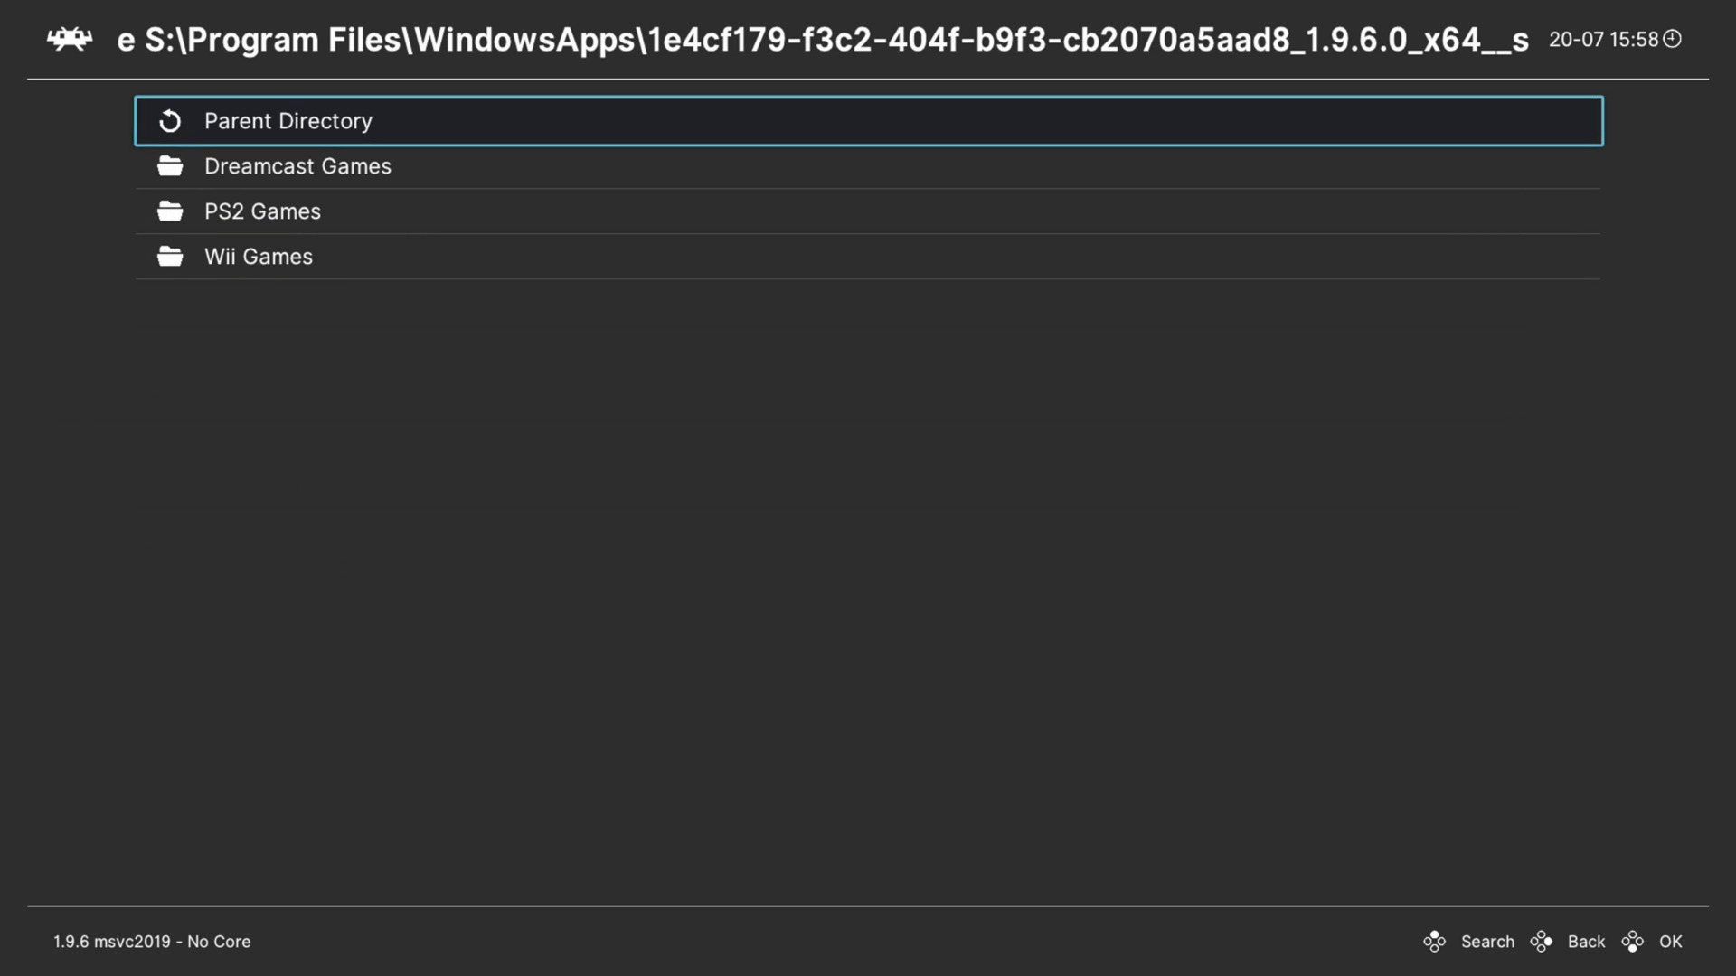
{"action": "key", "text": "Down"}
{"action": "key", "text": "Return"}
{"action": "key", "text": "Down"}
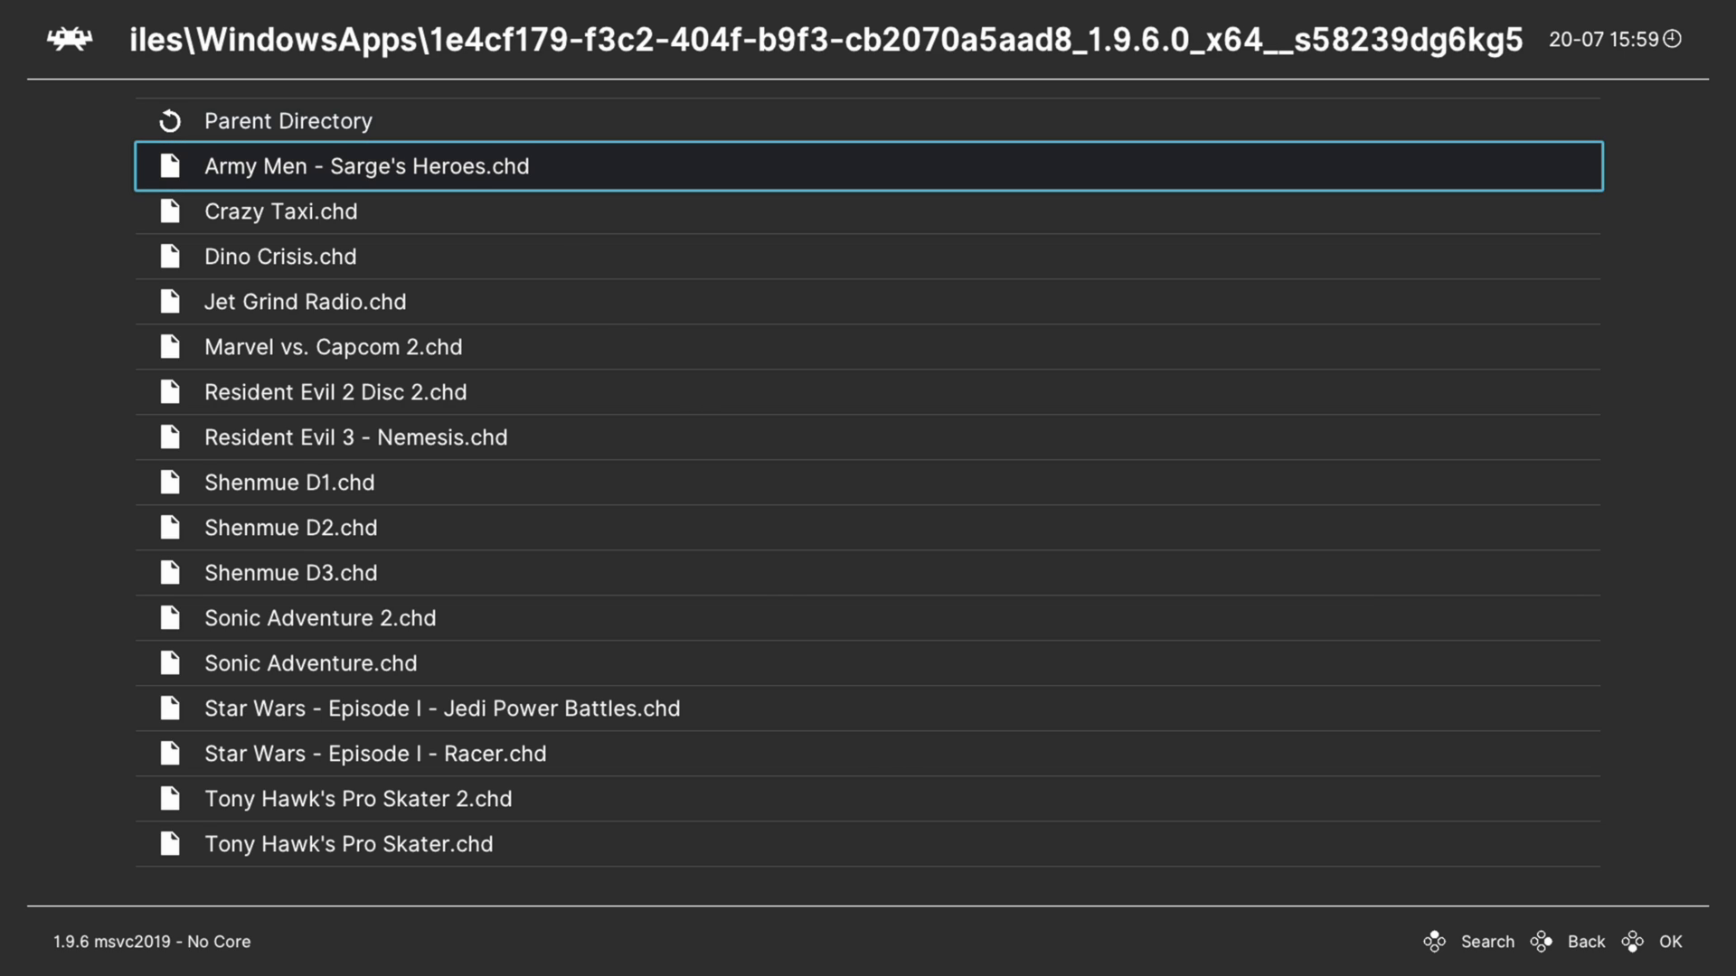
Leave the content browser and open the Manual Scan settings for importing content
{"action": "key", "text": "BackSpace"}
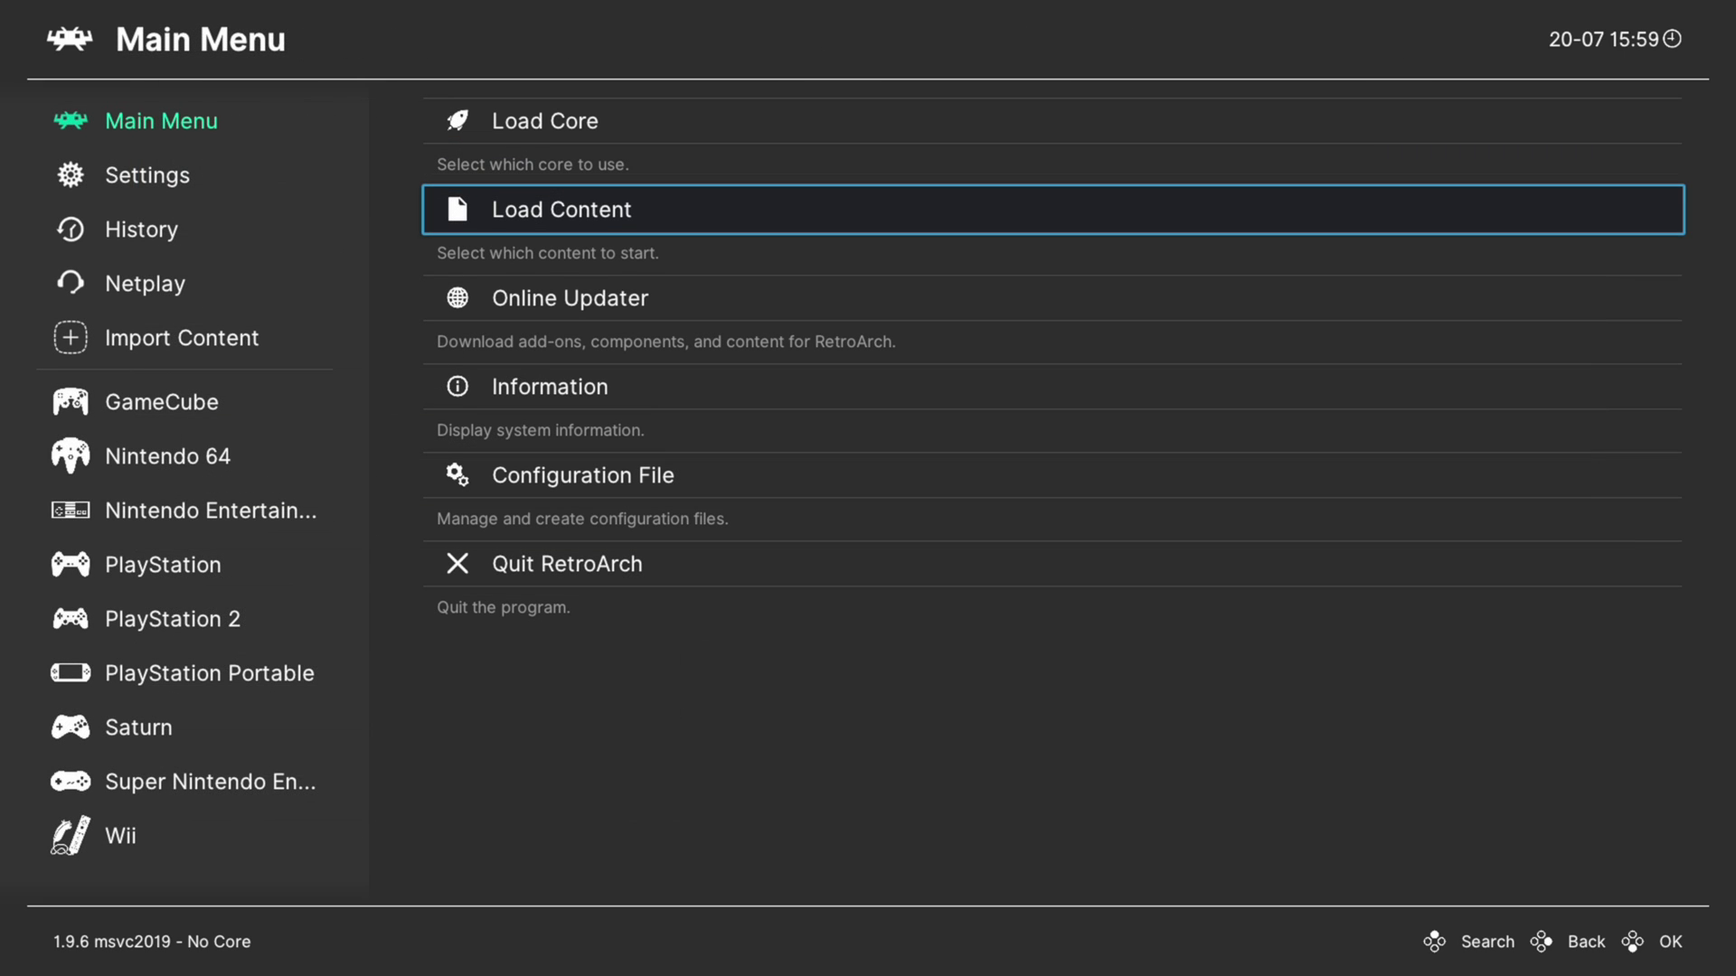
{"action": "key", "text": "Left"}
{"action": "key", "text": "Down"}
{"action": "key", "text": "Down"}
{"action": "key", "text": "Down"}
{"action": "key", "text": "Down"}
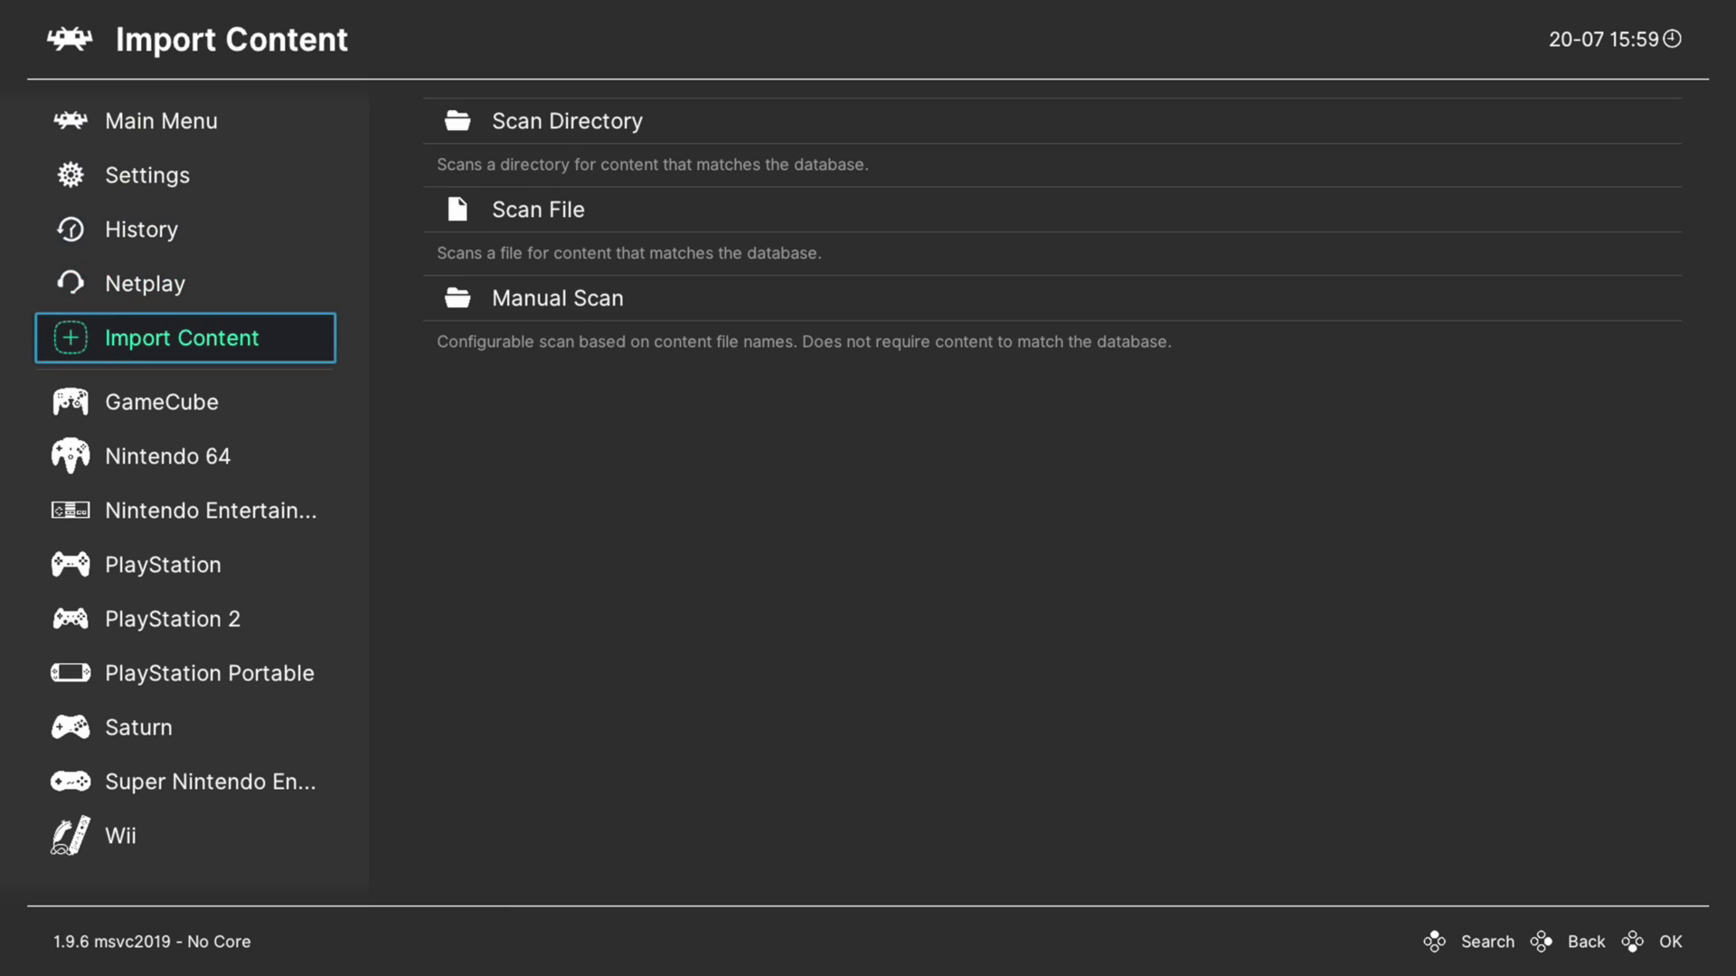
{"action": "key", "text": "Right"}
{"action": "key", "text": "Down"}
{"action": "key", "text": "Down"}
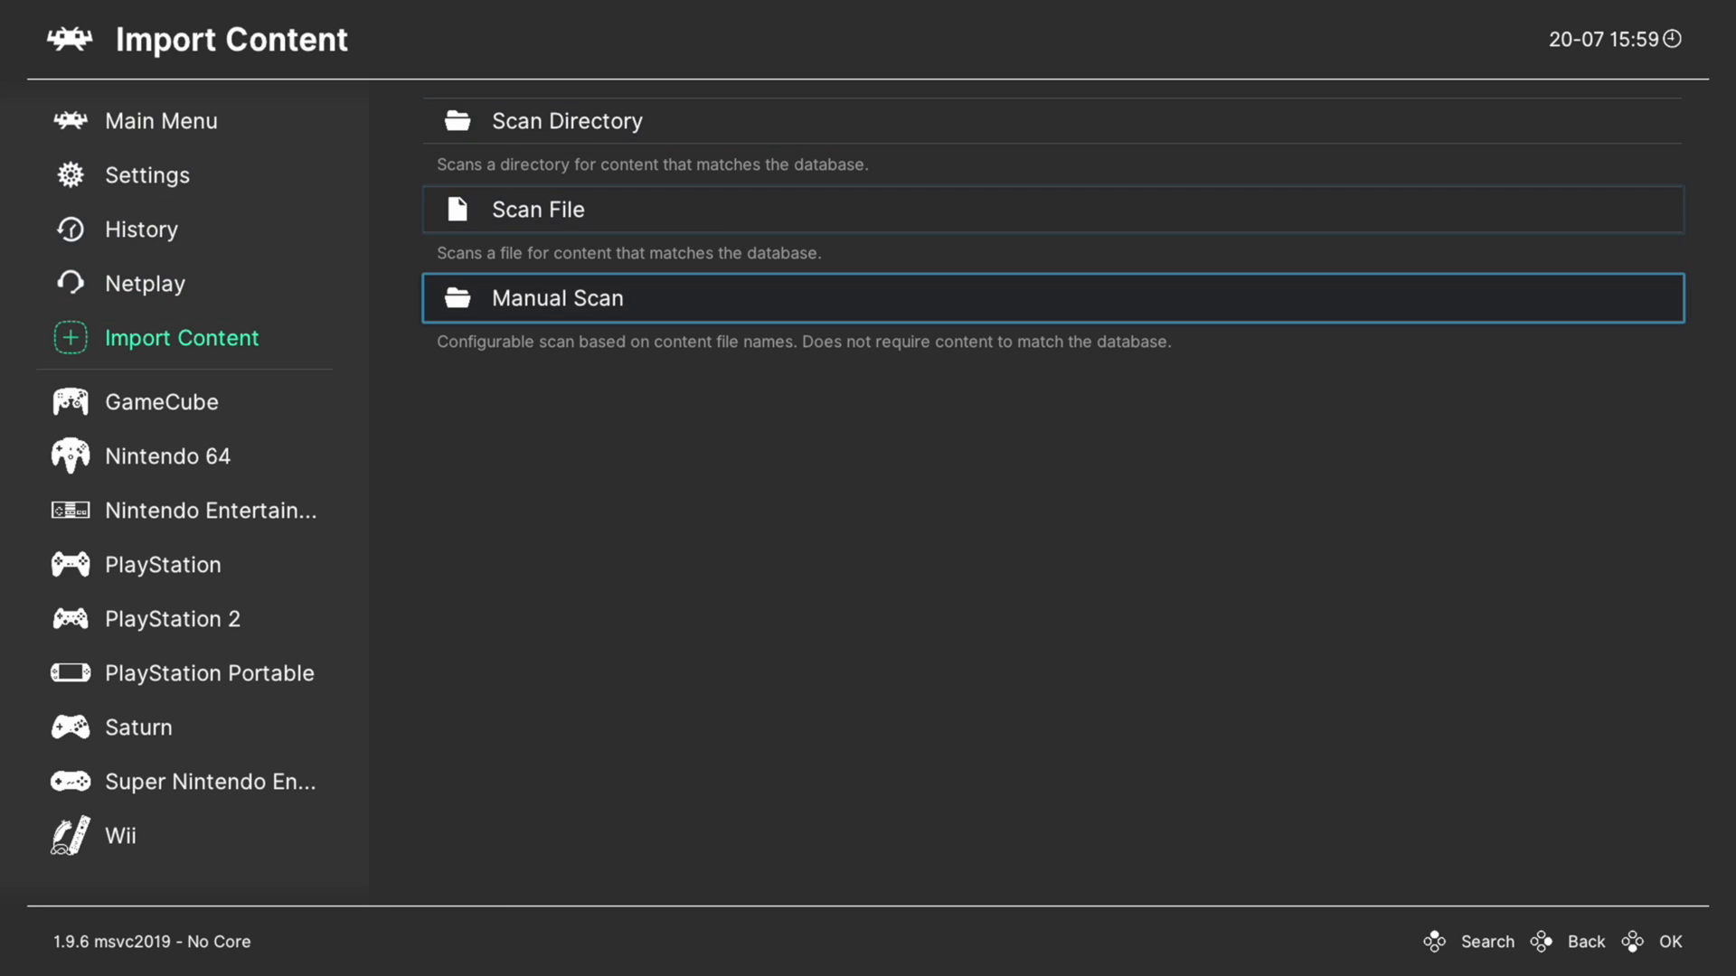
{"action": "key", "text": "Return"}
Set the manual scan's content directory to E:\Dreamcast Games
{"action": "key", "text": "Return"}
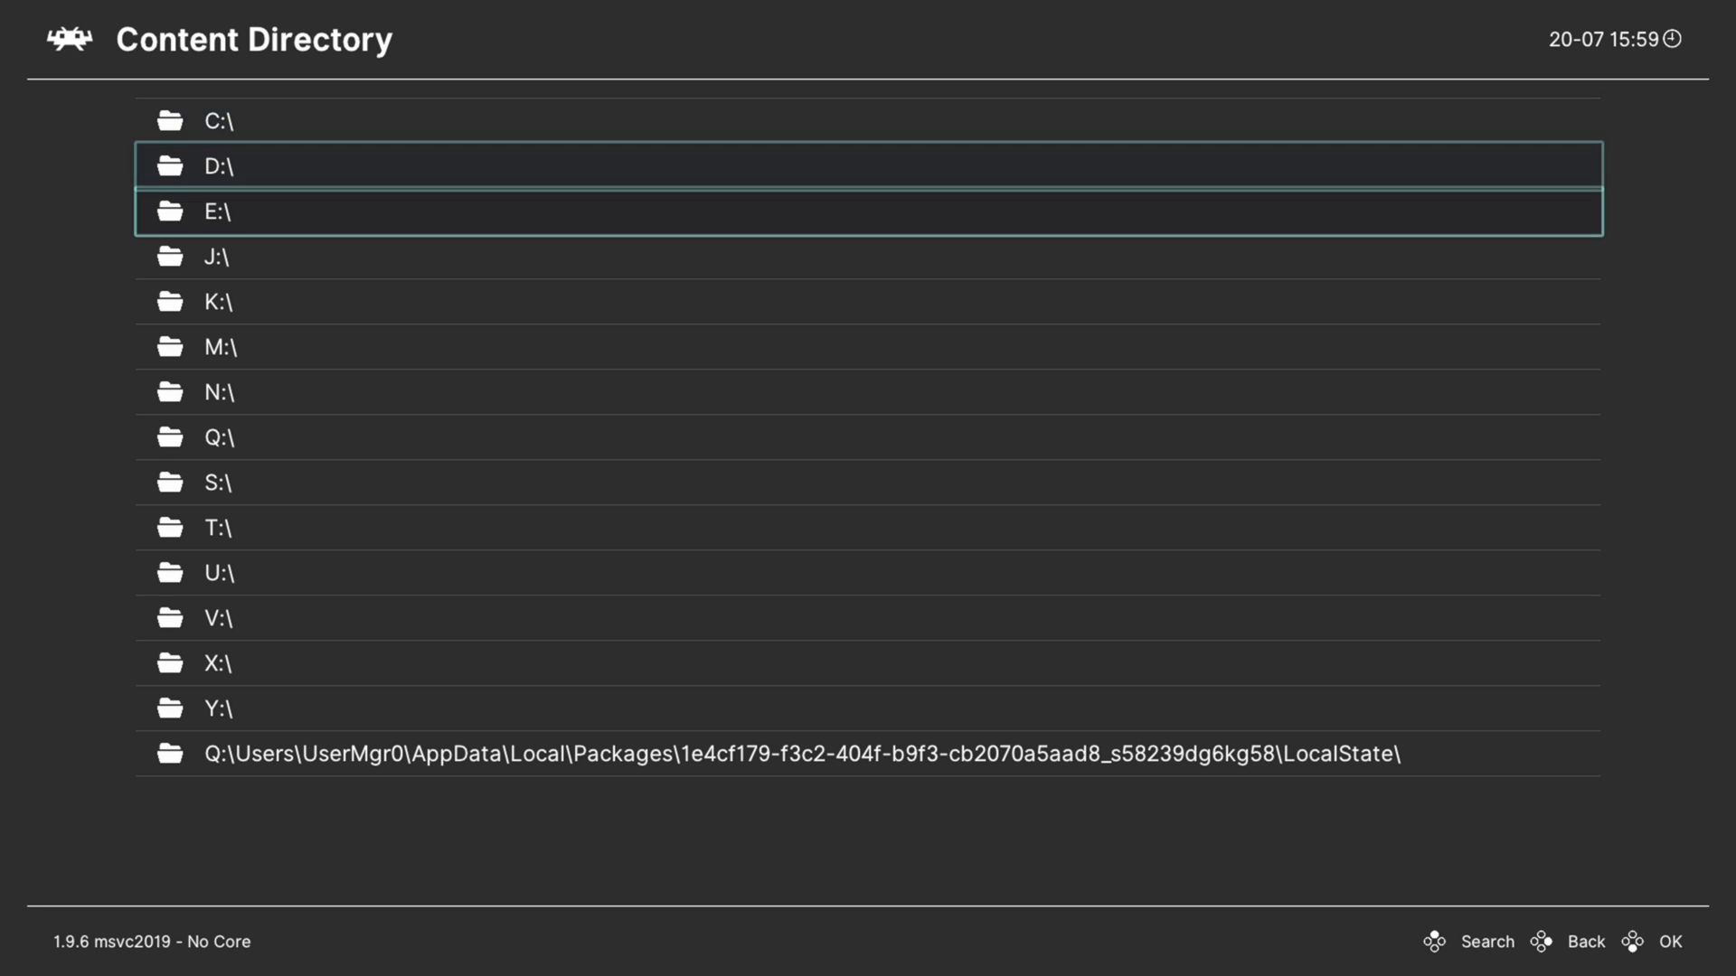
{"action": "key", "text": "Return"}
{"action": "key", "text": "Return"}
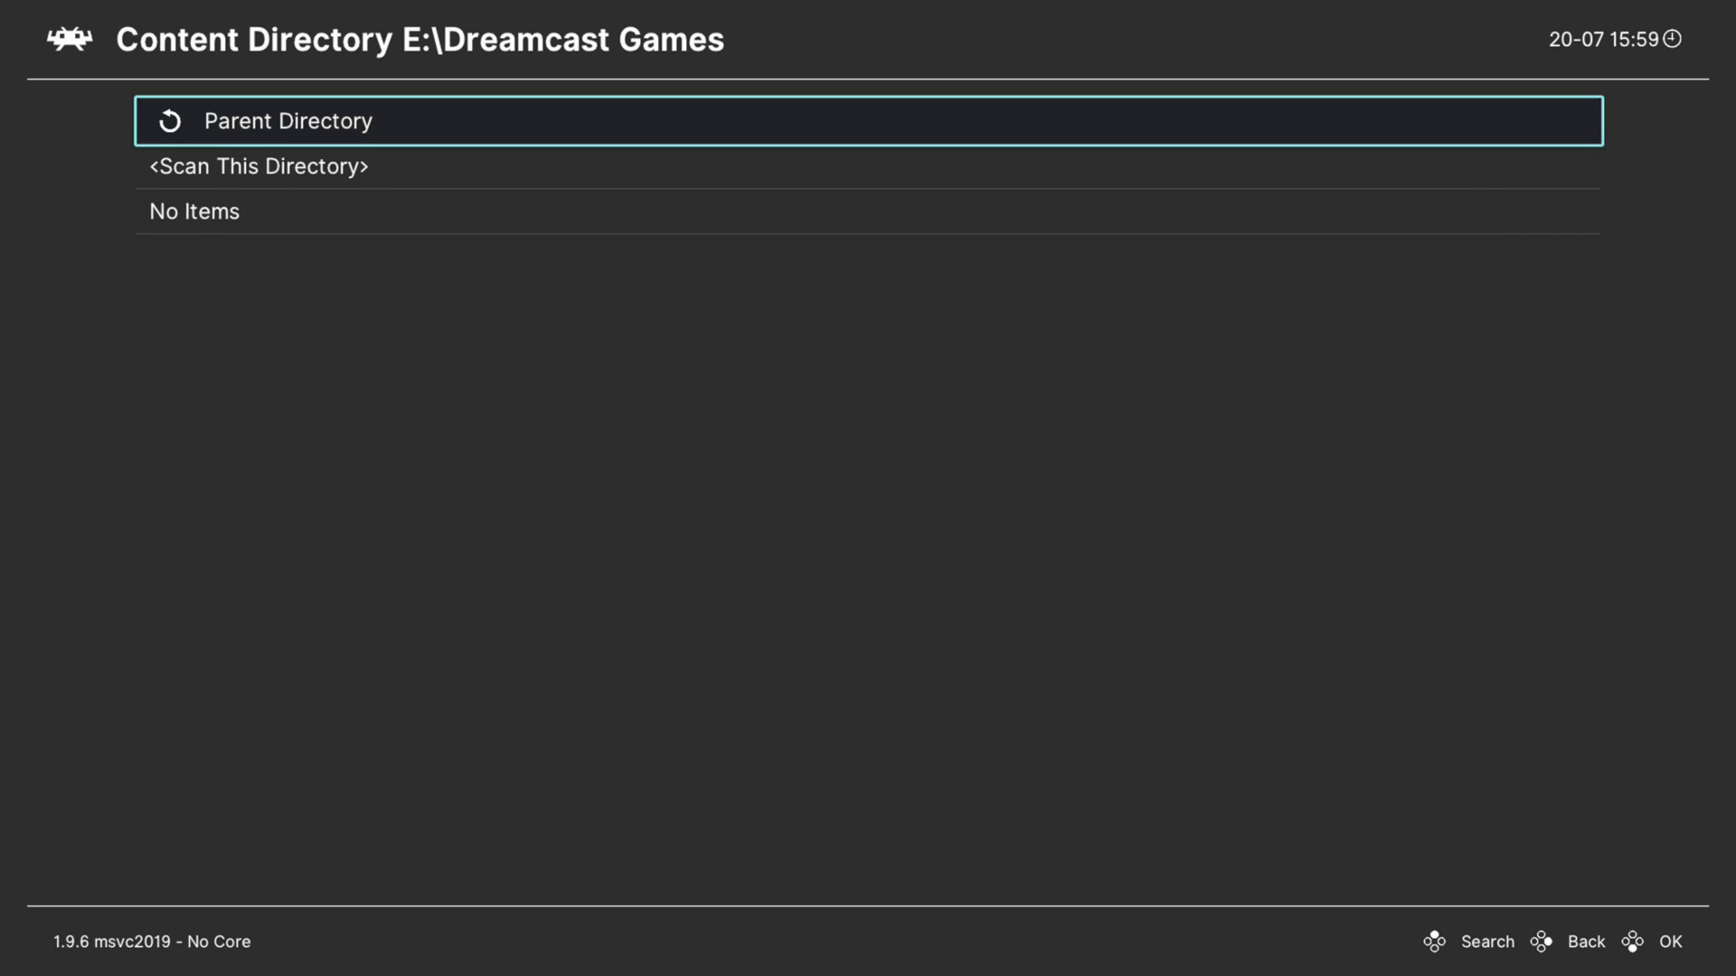
{"action": "key", "text": "Return"}
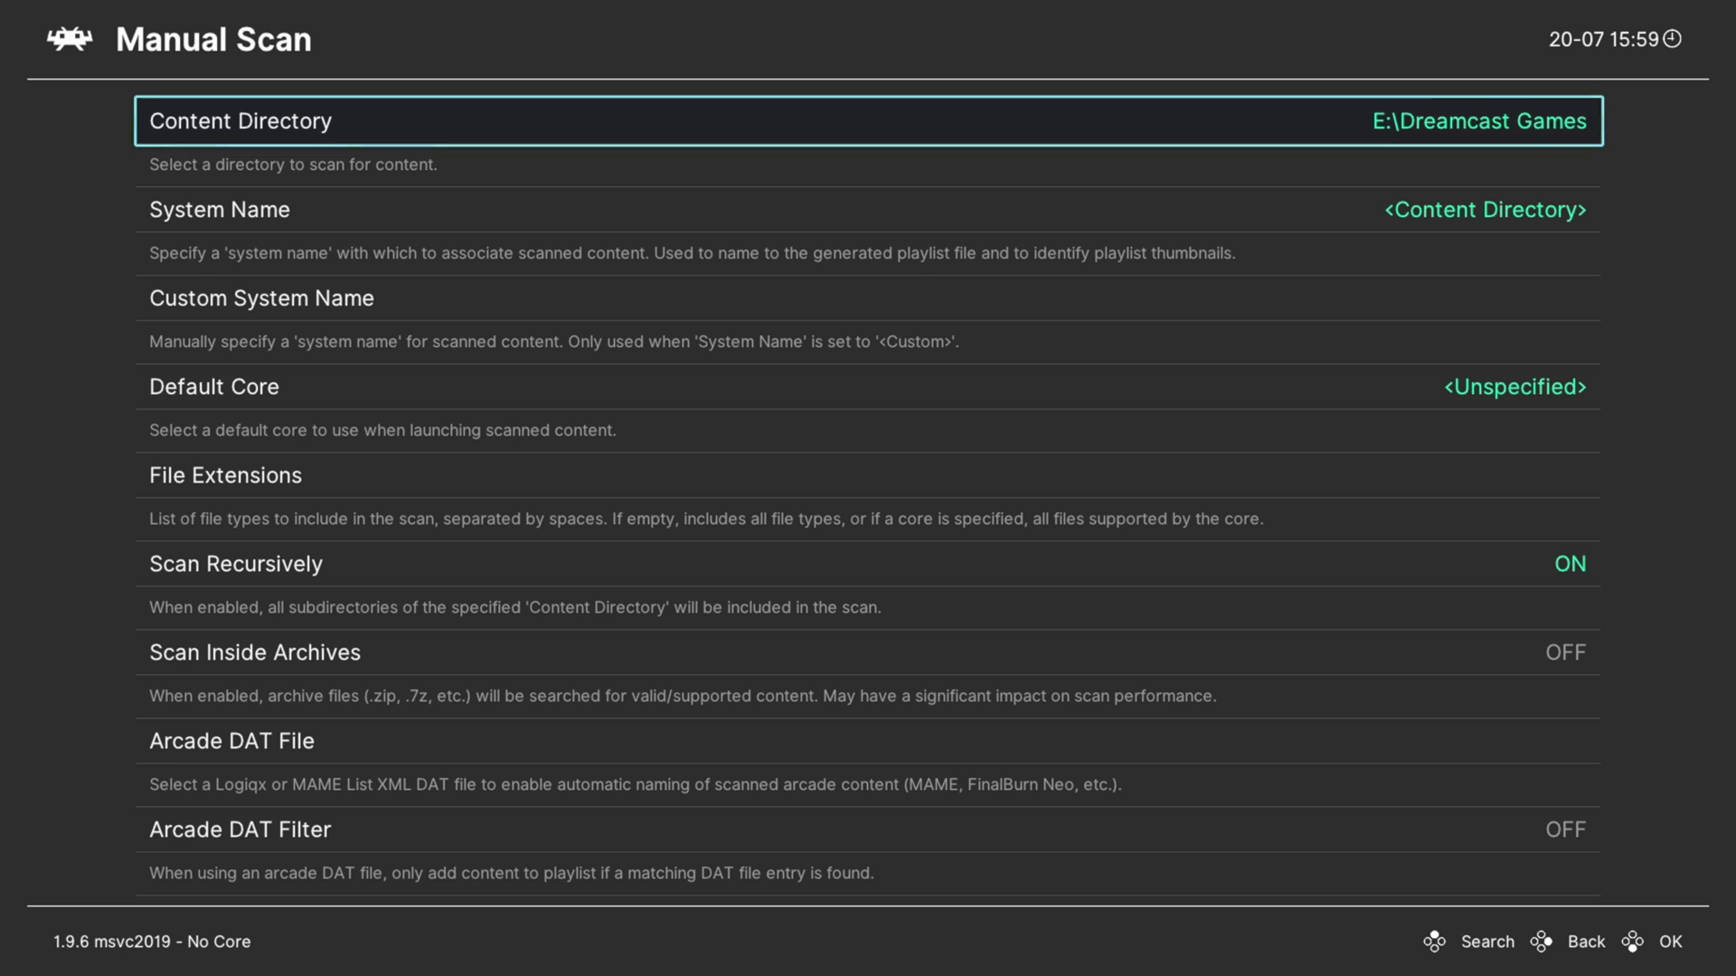
Reopen the content directory selection and browse from E:\ to the S:\ drive
{"action": "key", "text": "Return"}
{"action": "key", "text": "Up"}
{"action": "key", "text": "Up"}
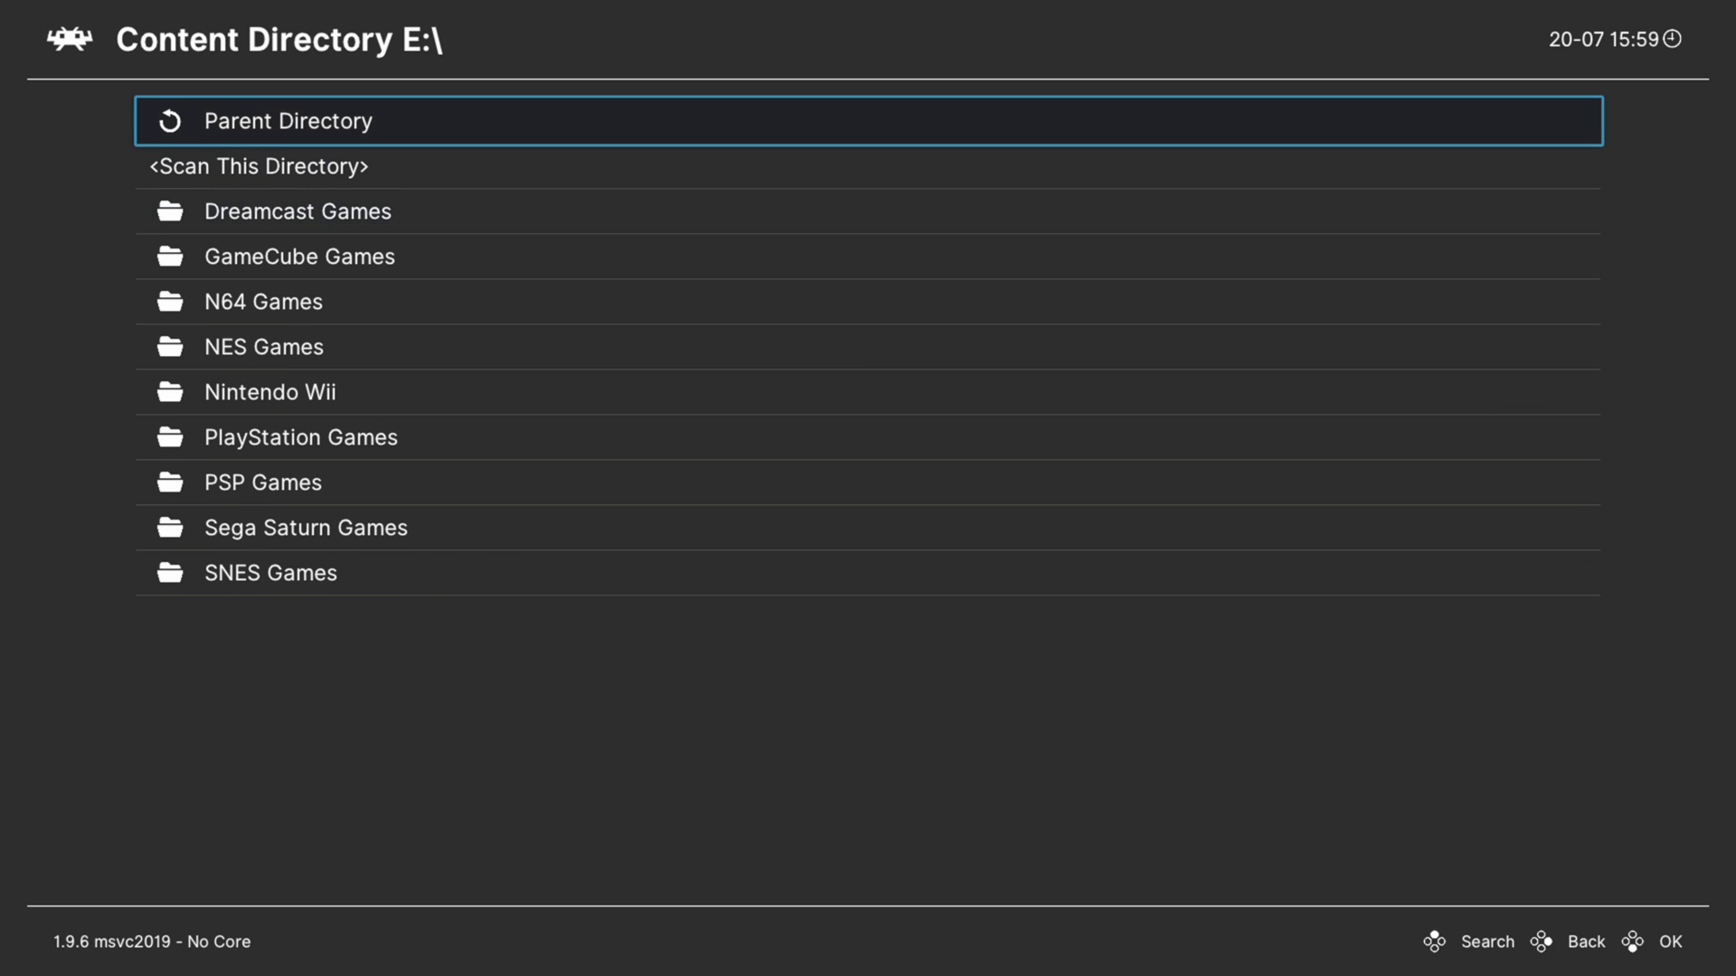
{"action": "key", "text": "Return"}
{"action": "key", "text": "Down"}
{"action": "key", "text": "Down"}
{"action": "key", "text": "Down"}
{"action": "key", "text": "Down"}
{"action": "key", "text": "Down"}
{"action": "key", "text": "Down"}
{"action": "key", "text": "Down"}
{"action": "key", "text": "Down"}
{"action": "key", "text": "Return"}
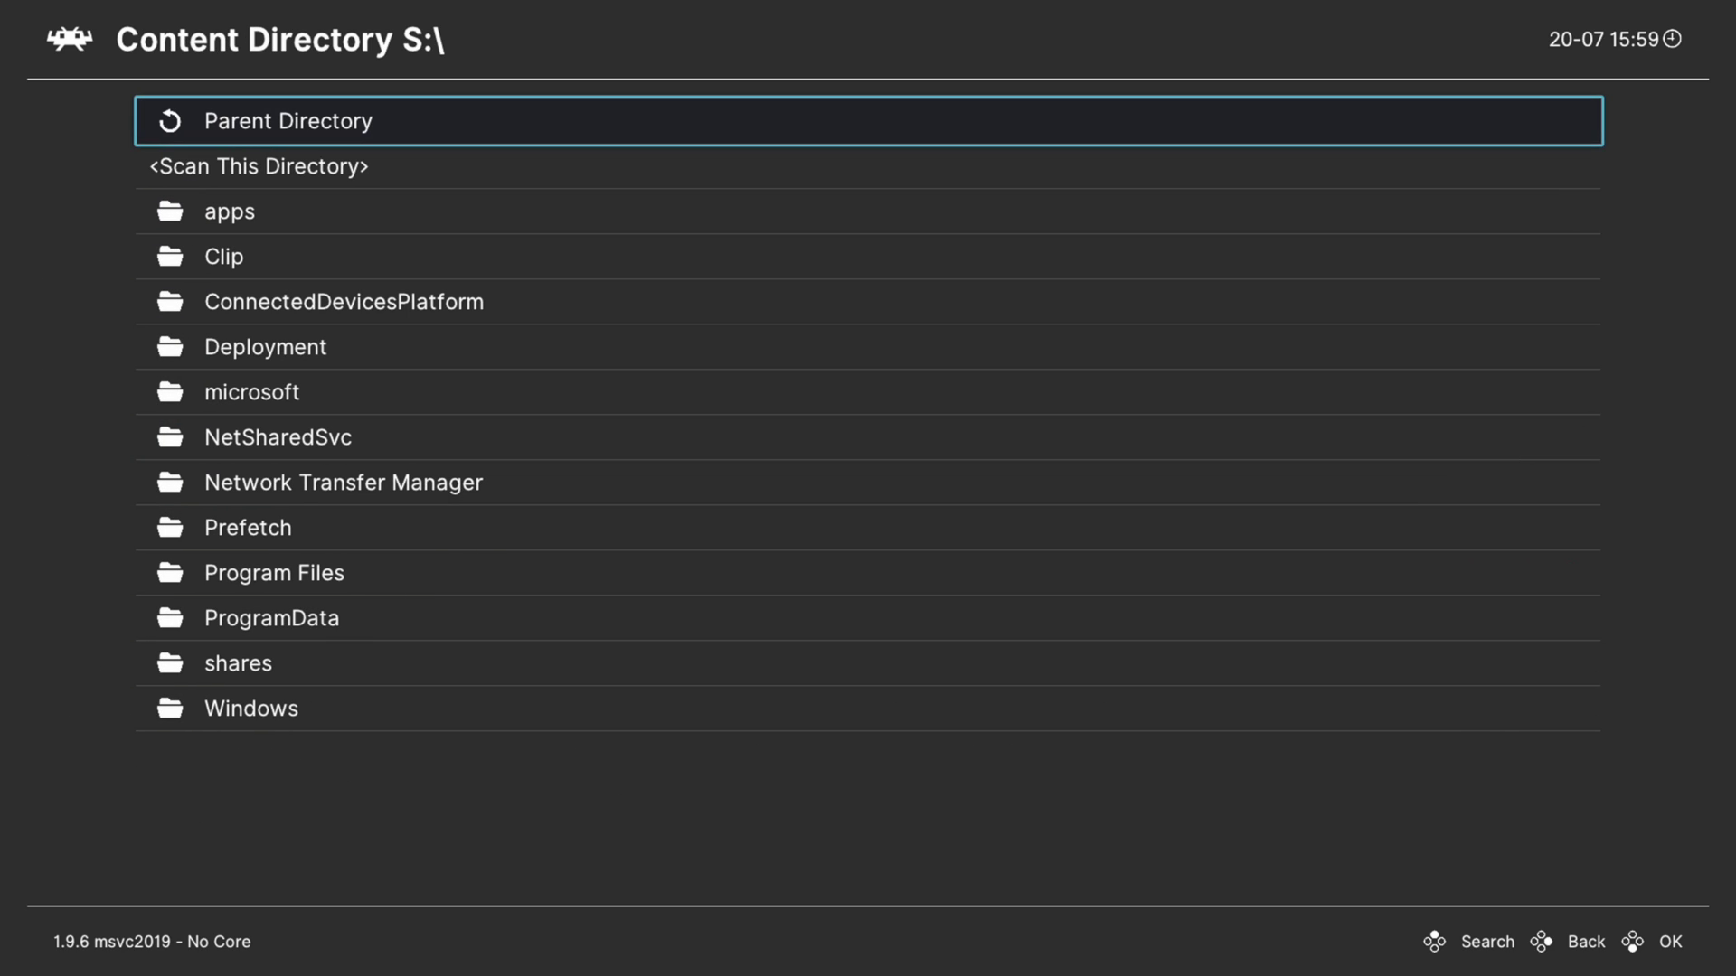
Open the 1e4cf179 x64 package folder under Program Files\WindowsApps as a possible scan location
{"action": "key", "text": "Down"}
{"action": "key", "text": "Down"}
{"action": "key", "text": "Down"}
{"action": "key", "text": "Down"}
{"action": "key", "text": "Down"}
{"action": "key", "text": "Down"}
{"action": "key", "text": "Down"}
{"action": "key", "text": "Down"}
{"action": "key", "text": "Down"}
{"action": "key", "text": "Down"}
{"action": "key", "text": "Return"}
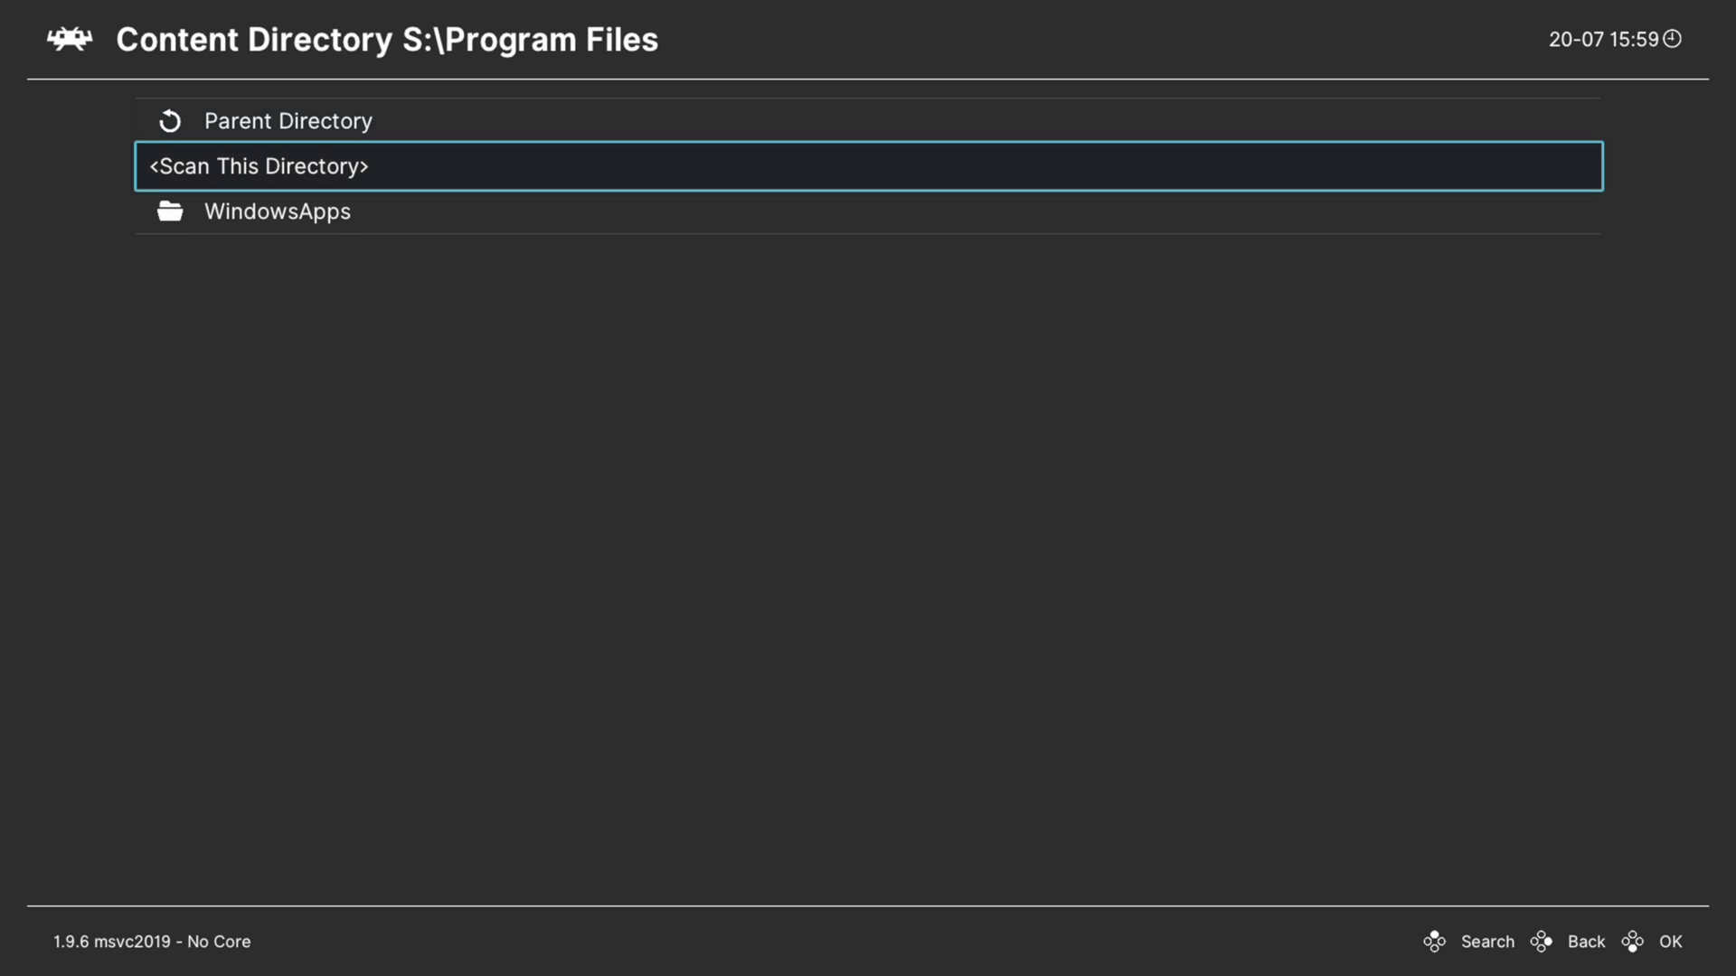
{"action": "key", "text": "Down"}
{"action": "key", "text": "Return"}
{"action": "key", "text": "Down"}
{"action": "key", "text": "Down"}
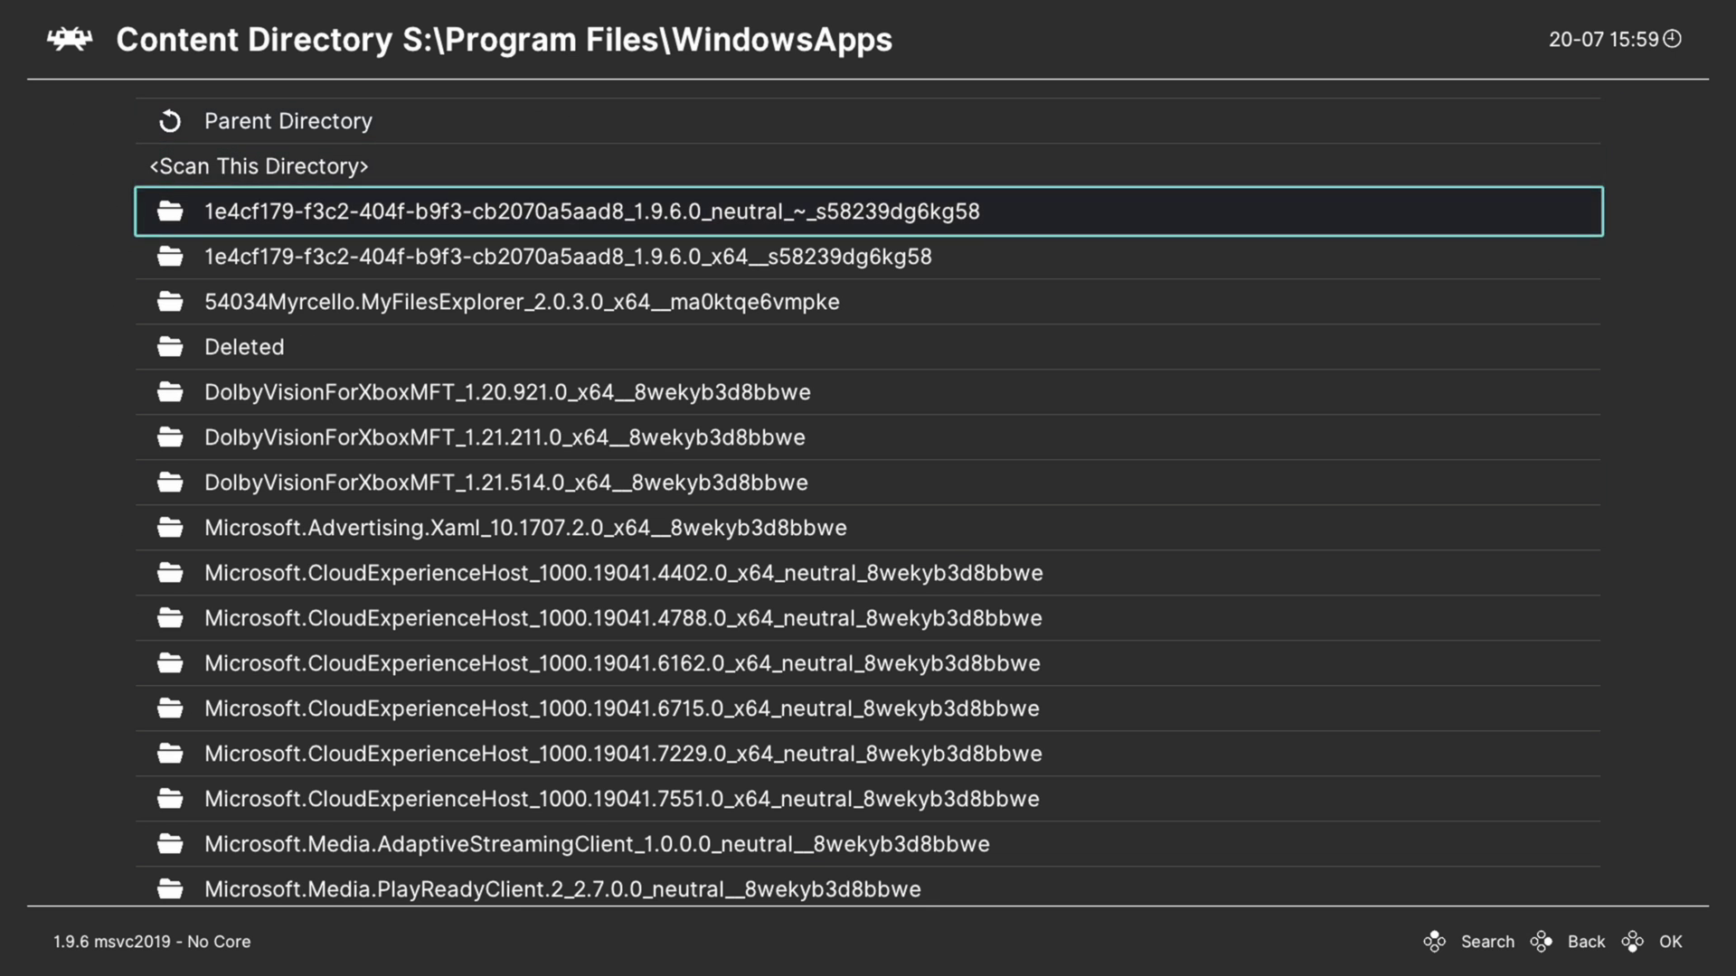
{"action": "key", "text": "Down"}
{"action": "key", "text": "Return"}
Browse to the package's Games\Dreamcast Games folder and highlight the option to scan this directory
{"action": "key", "text": "Down"}
{"action": "key", "text": "Down"}
{"action": "key", "text": "Down"}
{"action": "key", "text": "Down"}
{"action": "key", "text": "Down"}
{"action": "key", "text": "Down"}
{"action": "key", "text": "Down"}
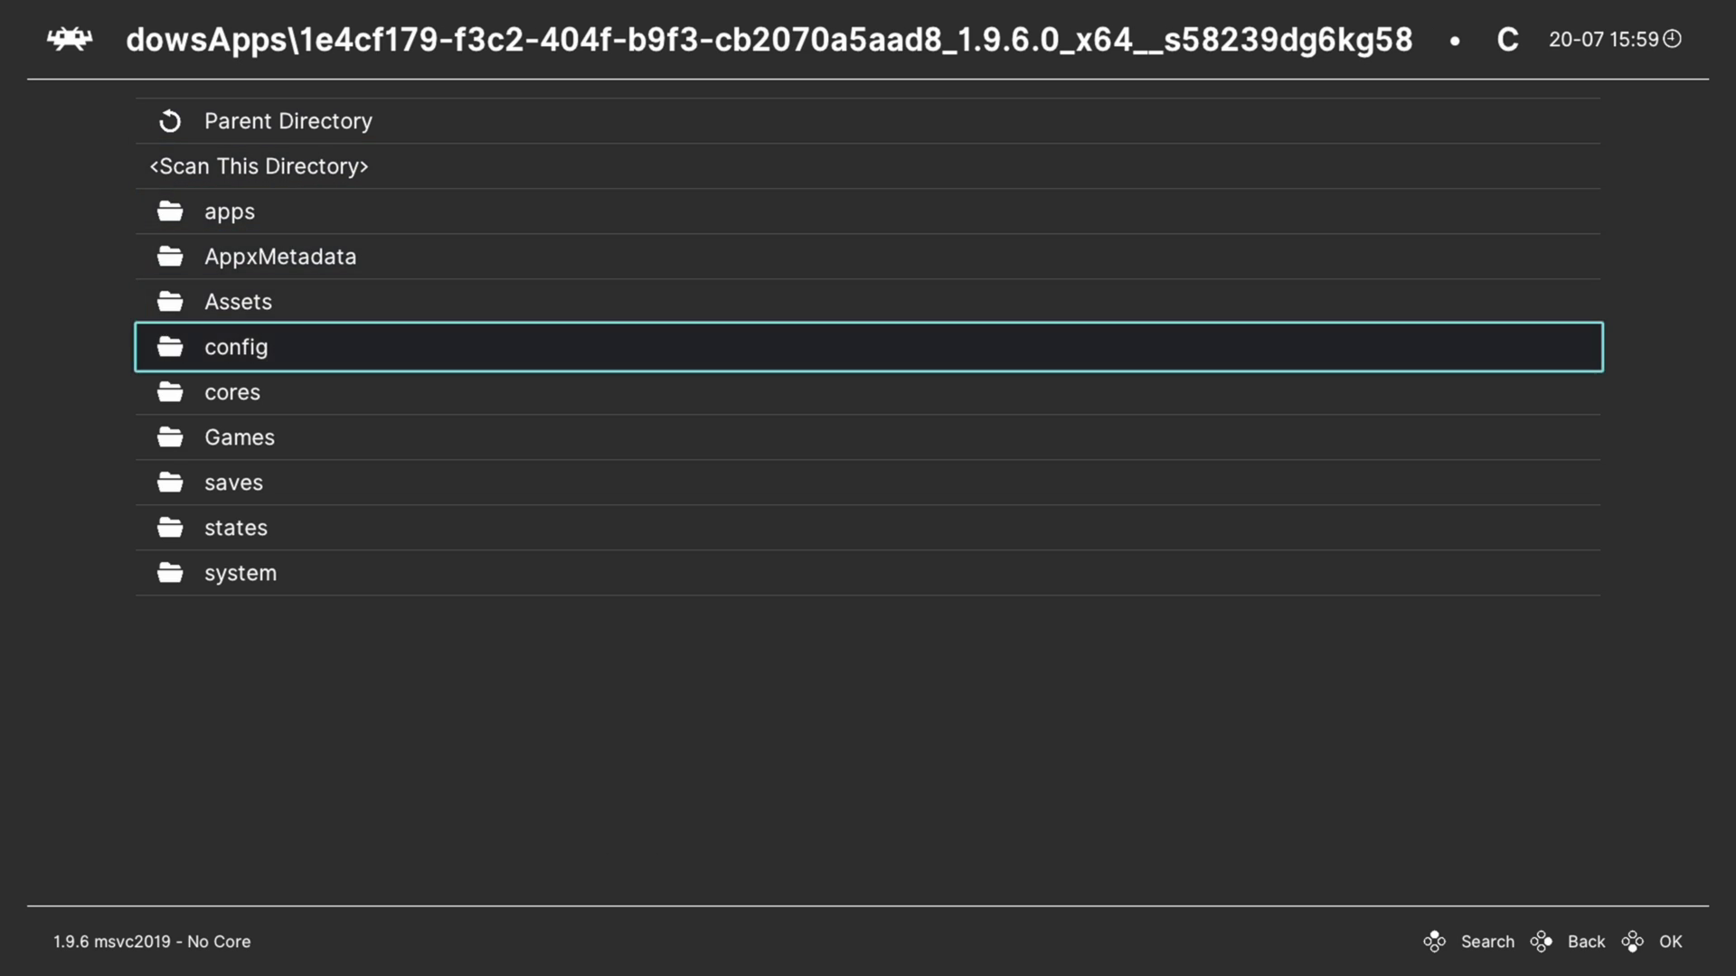
{"action": "key", "text": "Return"}
{"action": "key", "text": "Down"}
{"action": "key", "text": "Down"}
{"action": "key", "text": "Return"}
{"action": "key", "text": "Down"}
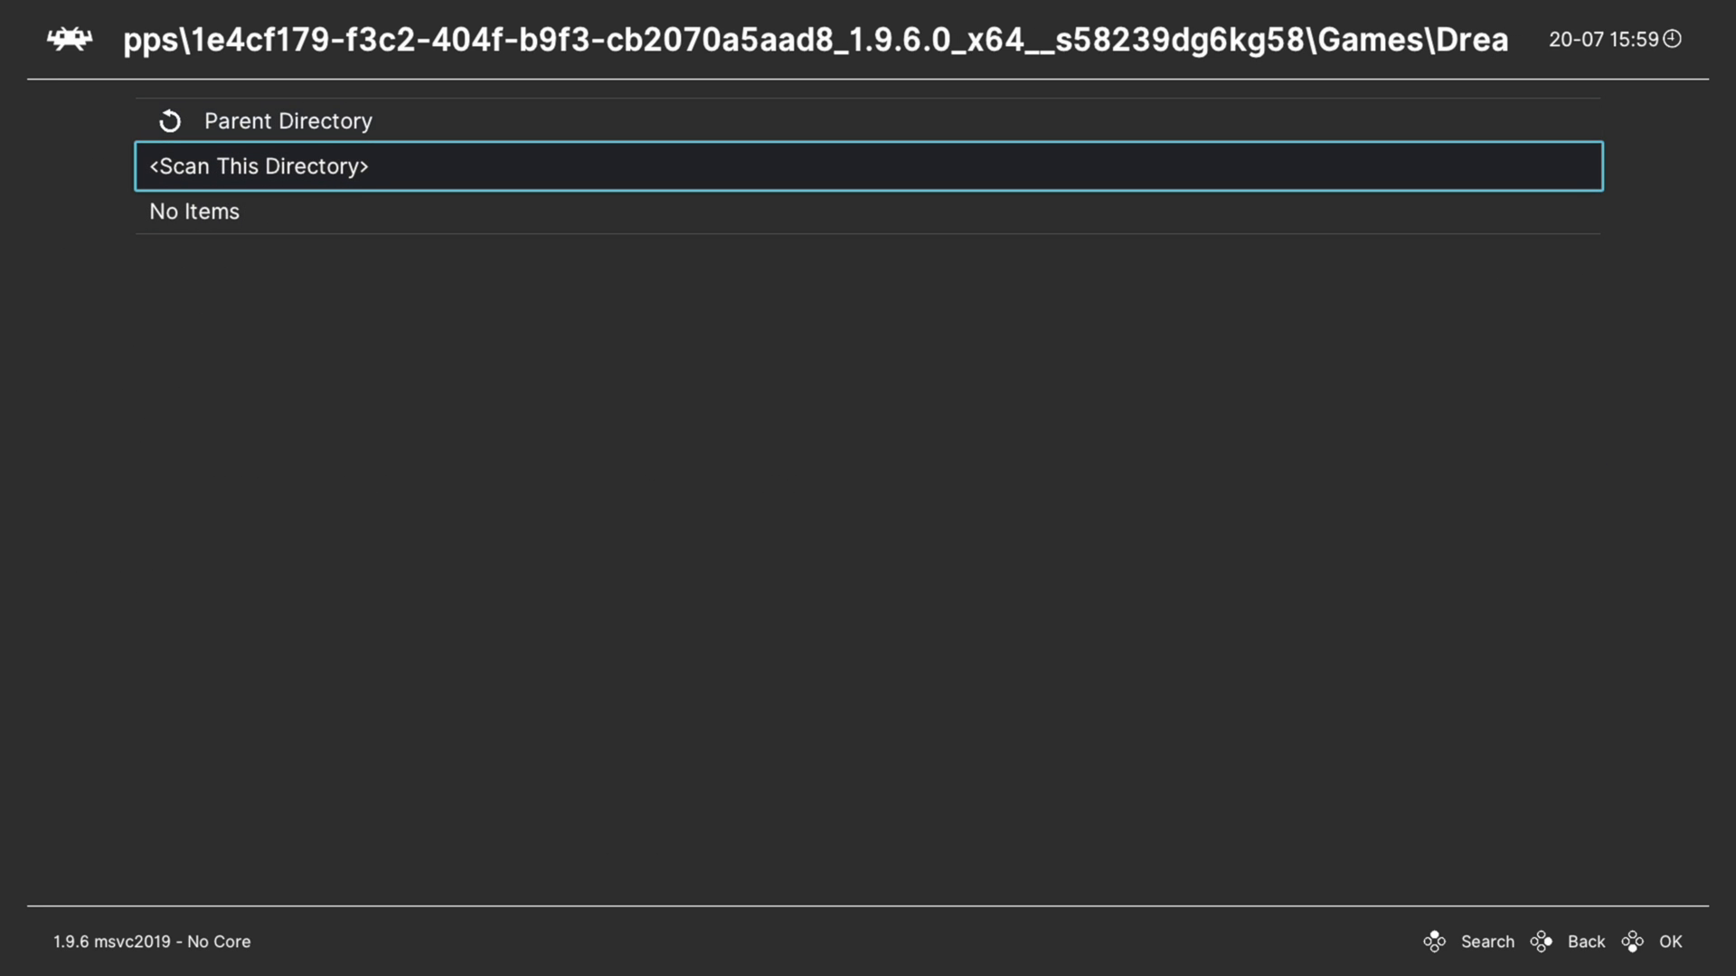
Back out of the package's Dreamcast Games folder to the drive list without choosing it
{"action": "key", "text": "BackSpace"}
{"action": "key", "text": "BackSpace"}
{"action": "key", "text": "BackSpace"}
{"action": "key", "text": "BackSpace"}
{"action": "key", "text": "BackSpace"}
{"action": "key", "text": "BackSpace"}
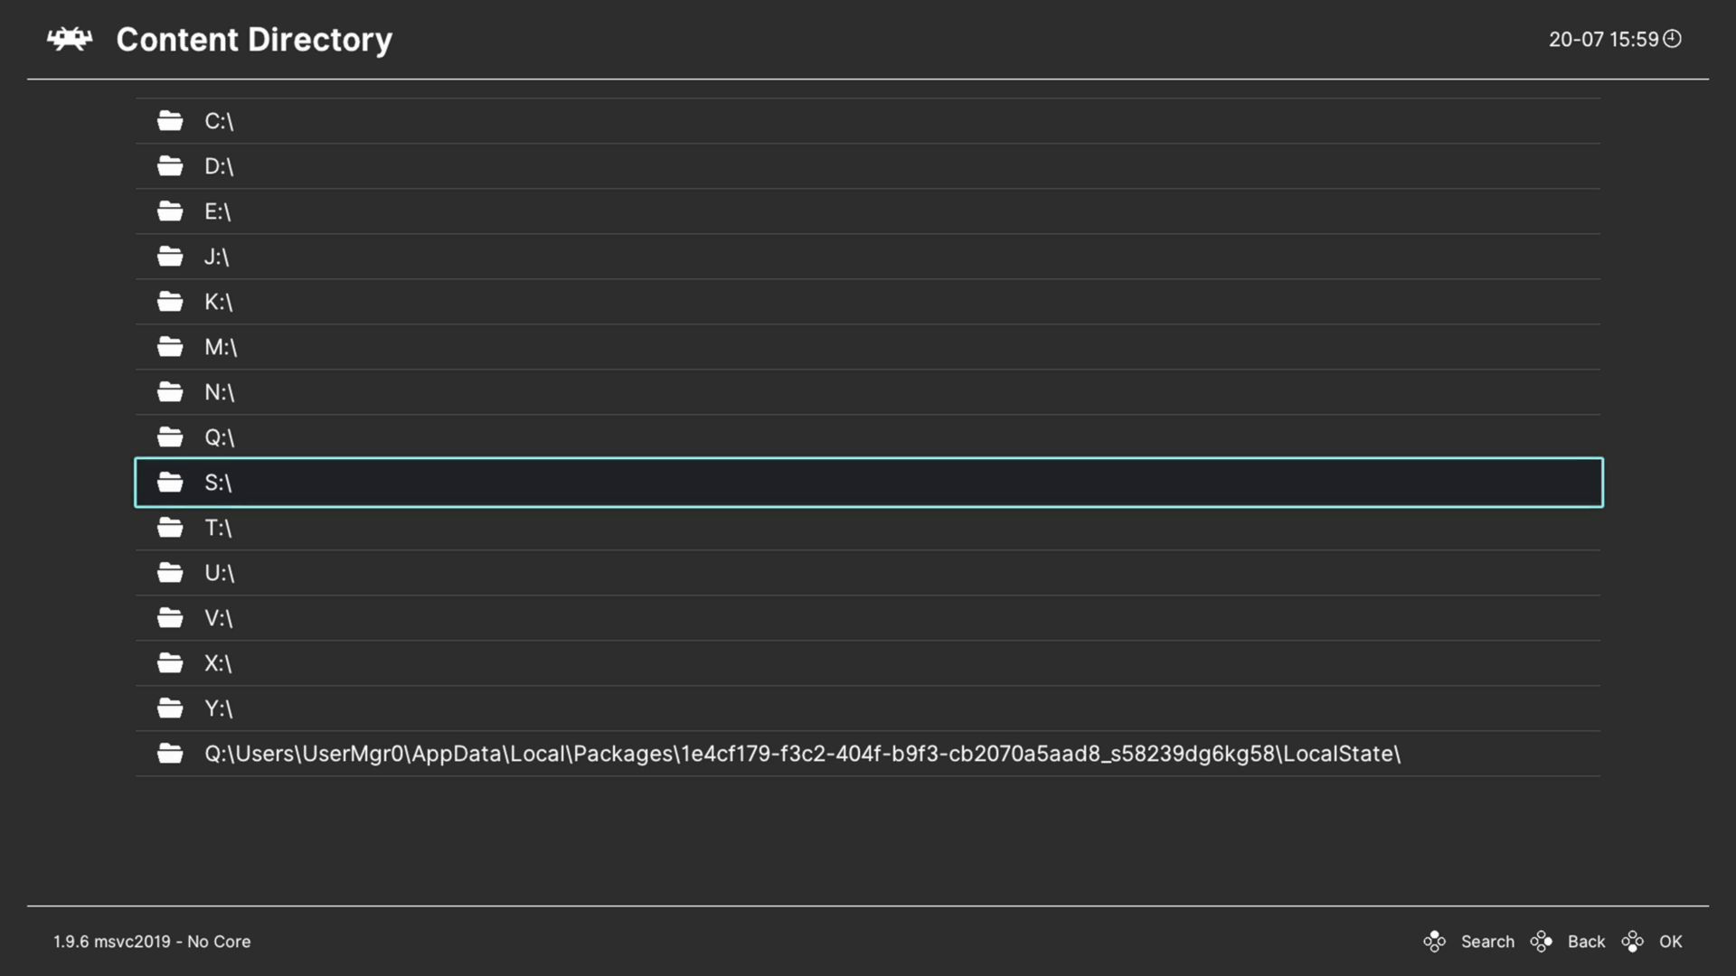
Browse to the E:\ drive and return to the manual scan settings with E:\Dreamcast Games as the content directory
{"action": "key", "text": "Up"}
{"action": "key", "text": "Up"}
{"action": "key", "text": "Up"}
{"action": "key", "text": "Up"}
{"action": "key", "text": "Up"}
{"action": "key", "text": "Up"}
{"action": "key", "text": "Return"}
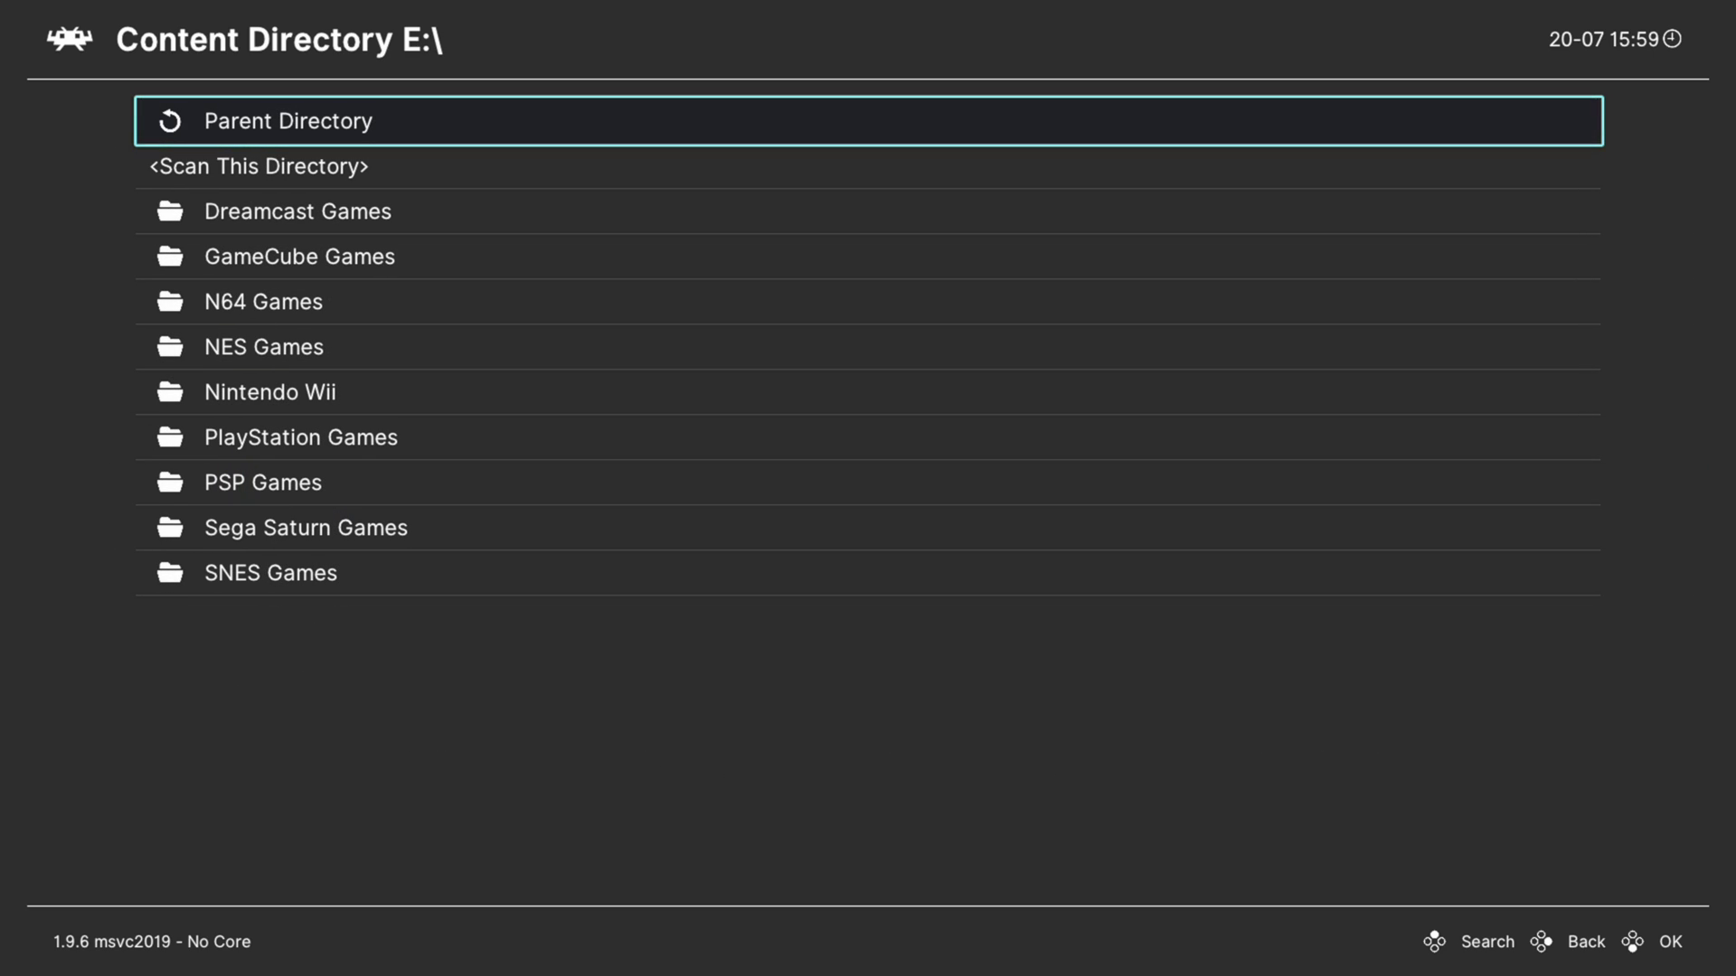
{"action": "key", "text": "BackSpace"}
Set the system name for the scanned content to Sega - Dreamcast
{"action": "key", "text": "Down"}
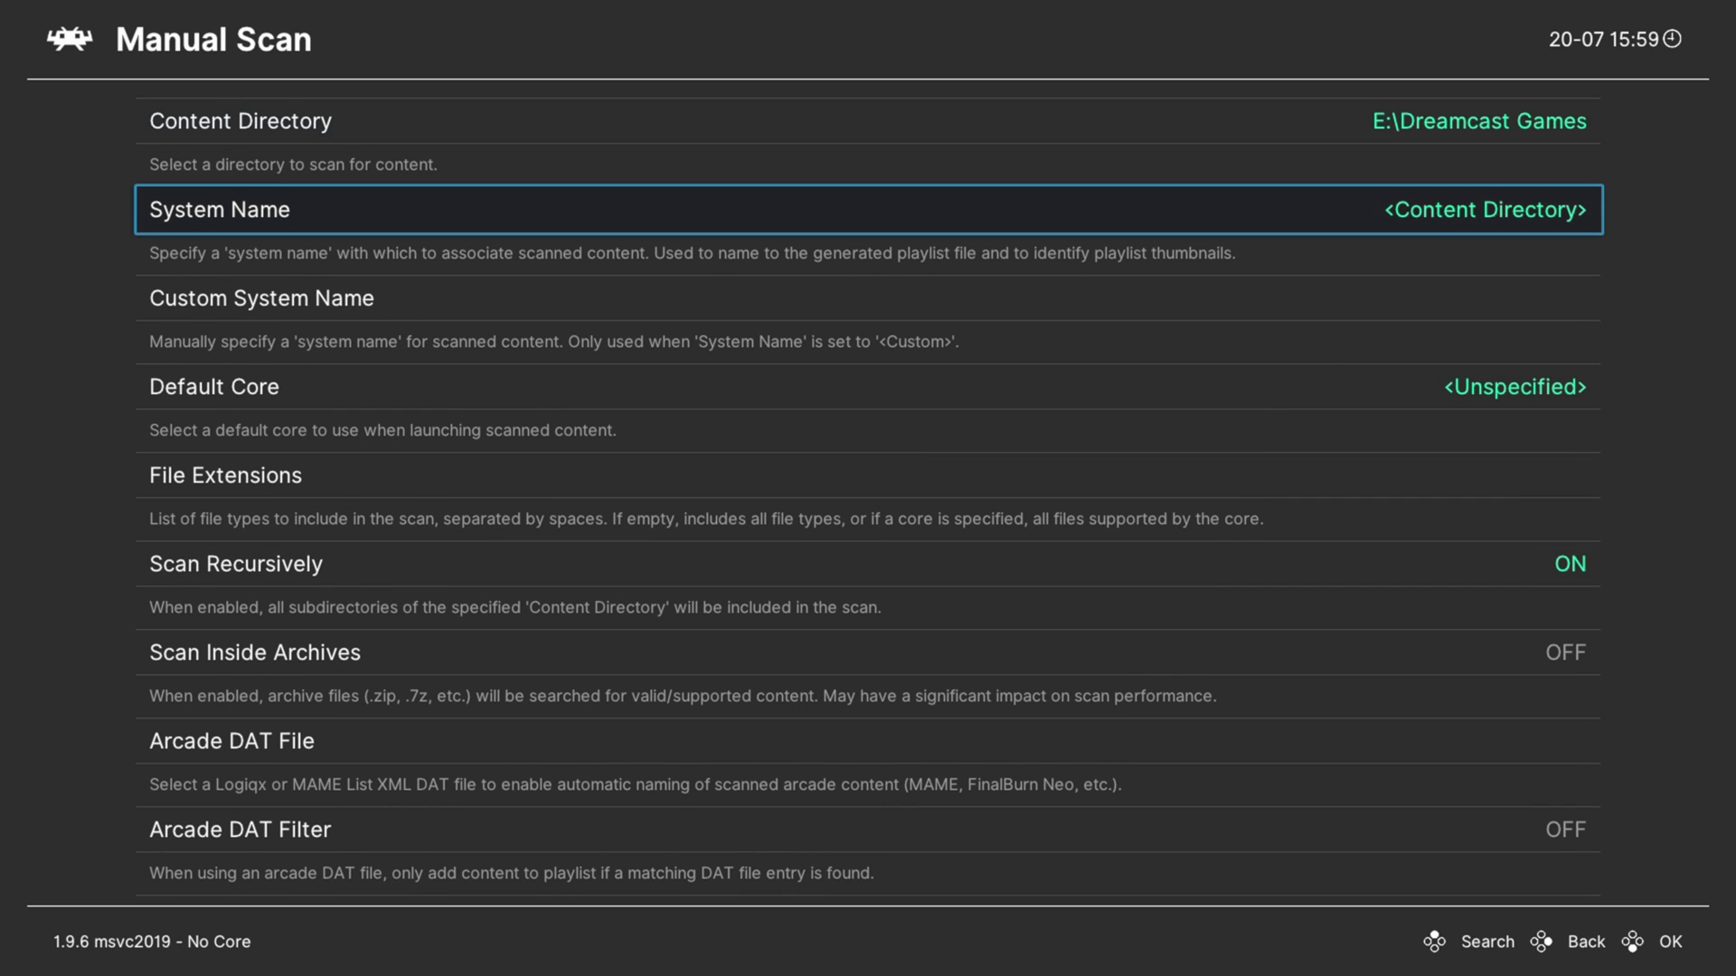
{"action": "key", "text": "Return"}
{"action": "key", "text": "Down"}
{"action": "key", "text": "Down"}
{"action": "key", "text": "Down"}
{"action": "key", "text": "Down"}
{"action": "key", "text": "Down"}
{"action": "key", "text": "Down"}
{"action": "key", "text": "Down"}
{"action": "key", "text": "Down"}
{"action": "key", "text": "Down"}
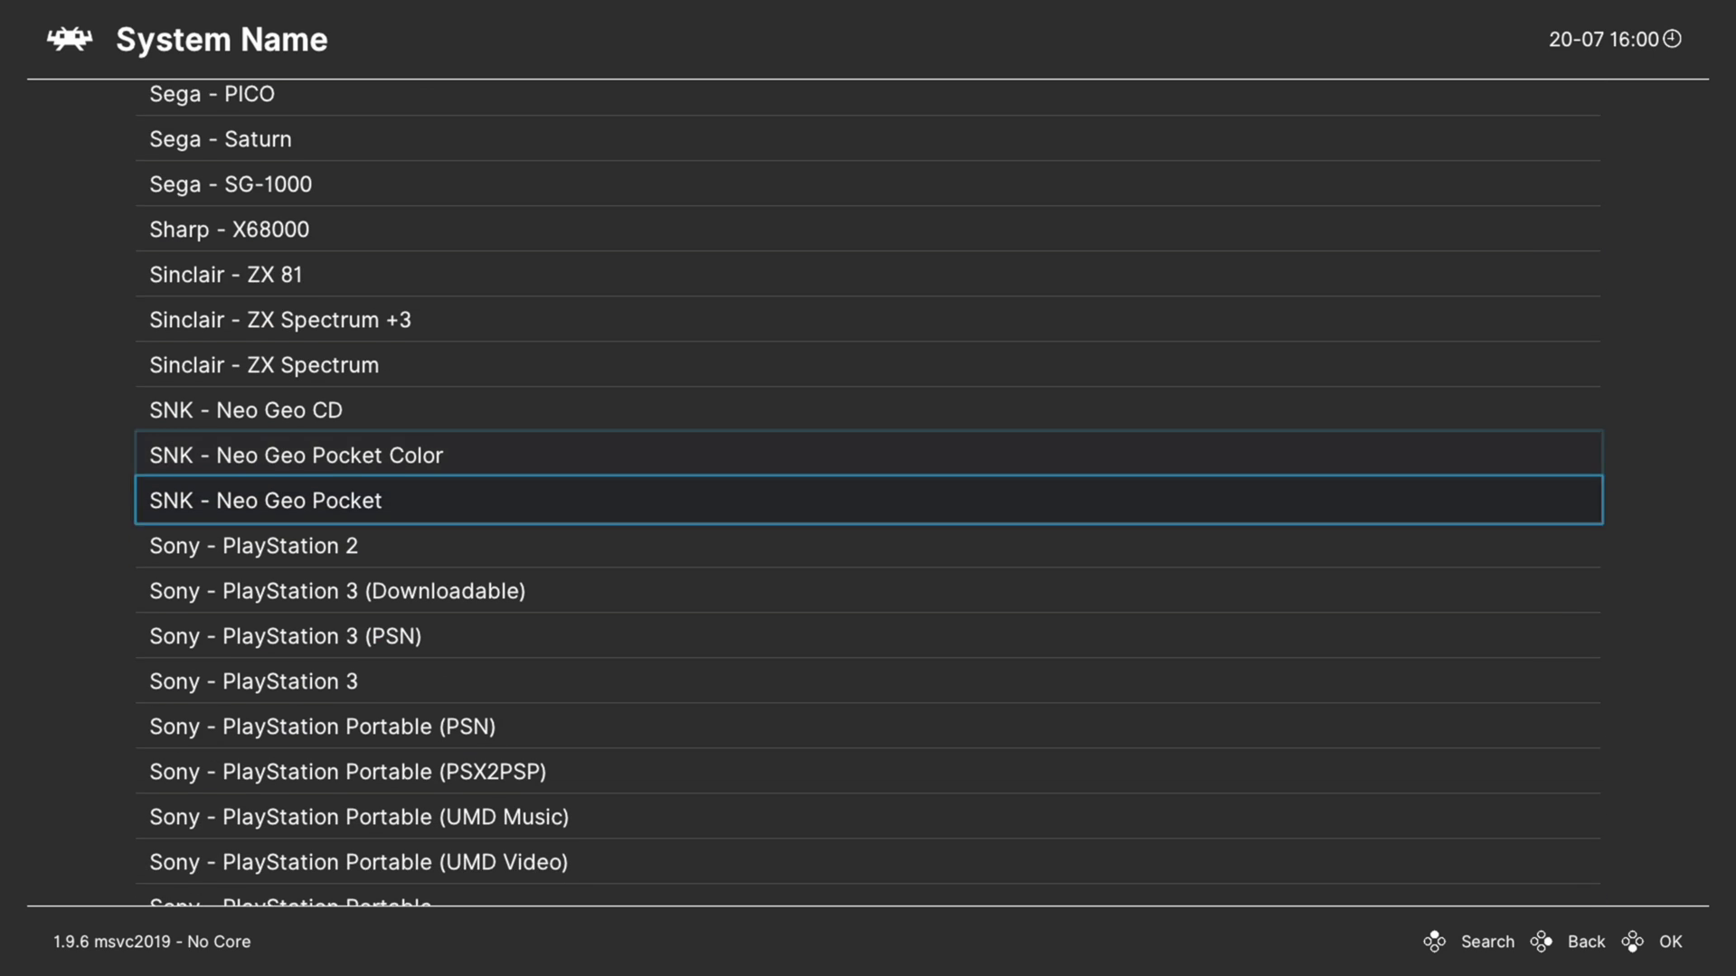
{"action": "key", "text": "Up"}
{"action": "key", "text": "Up"}
{"action": "key", "text": "Up"}
{"action": "key", "text": "Up"}
{"action": "key", "text": "Up"}
{"action": "key", "text": "Up"}
{"action": "key", "text": "Up"}
{"action": "key", "text": "Up"}
{"action": "key", "text": "Up"}
{"action": "key", "text": "Up"}
{"action": "key", "text": "Up"}
{"action": "key", "text": "Up"}
{"action": "key", "text": "Up"}
{"action": "key", "text": "Up"}
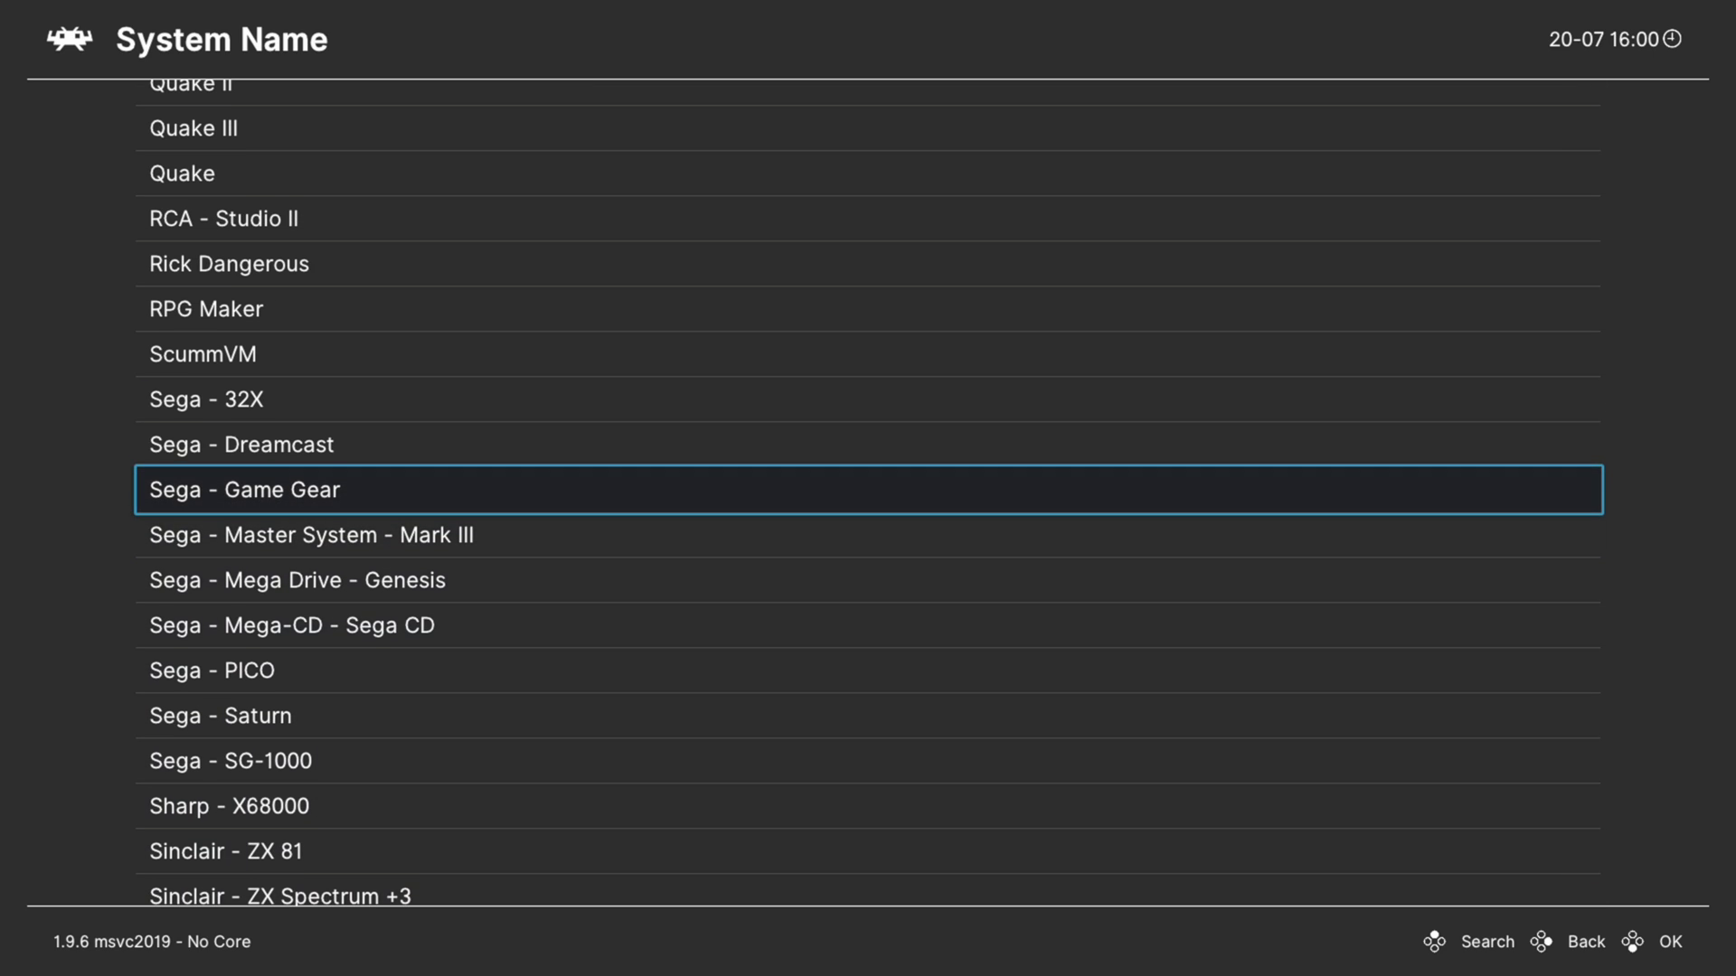
{"action": "key", "text": "Return"}
Set the default core for the scan to Sega - Dreamcast/NAOMI (Flycast)
{"action": "key", "text": "Down"}
{"action": "key", "text": "Down"}
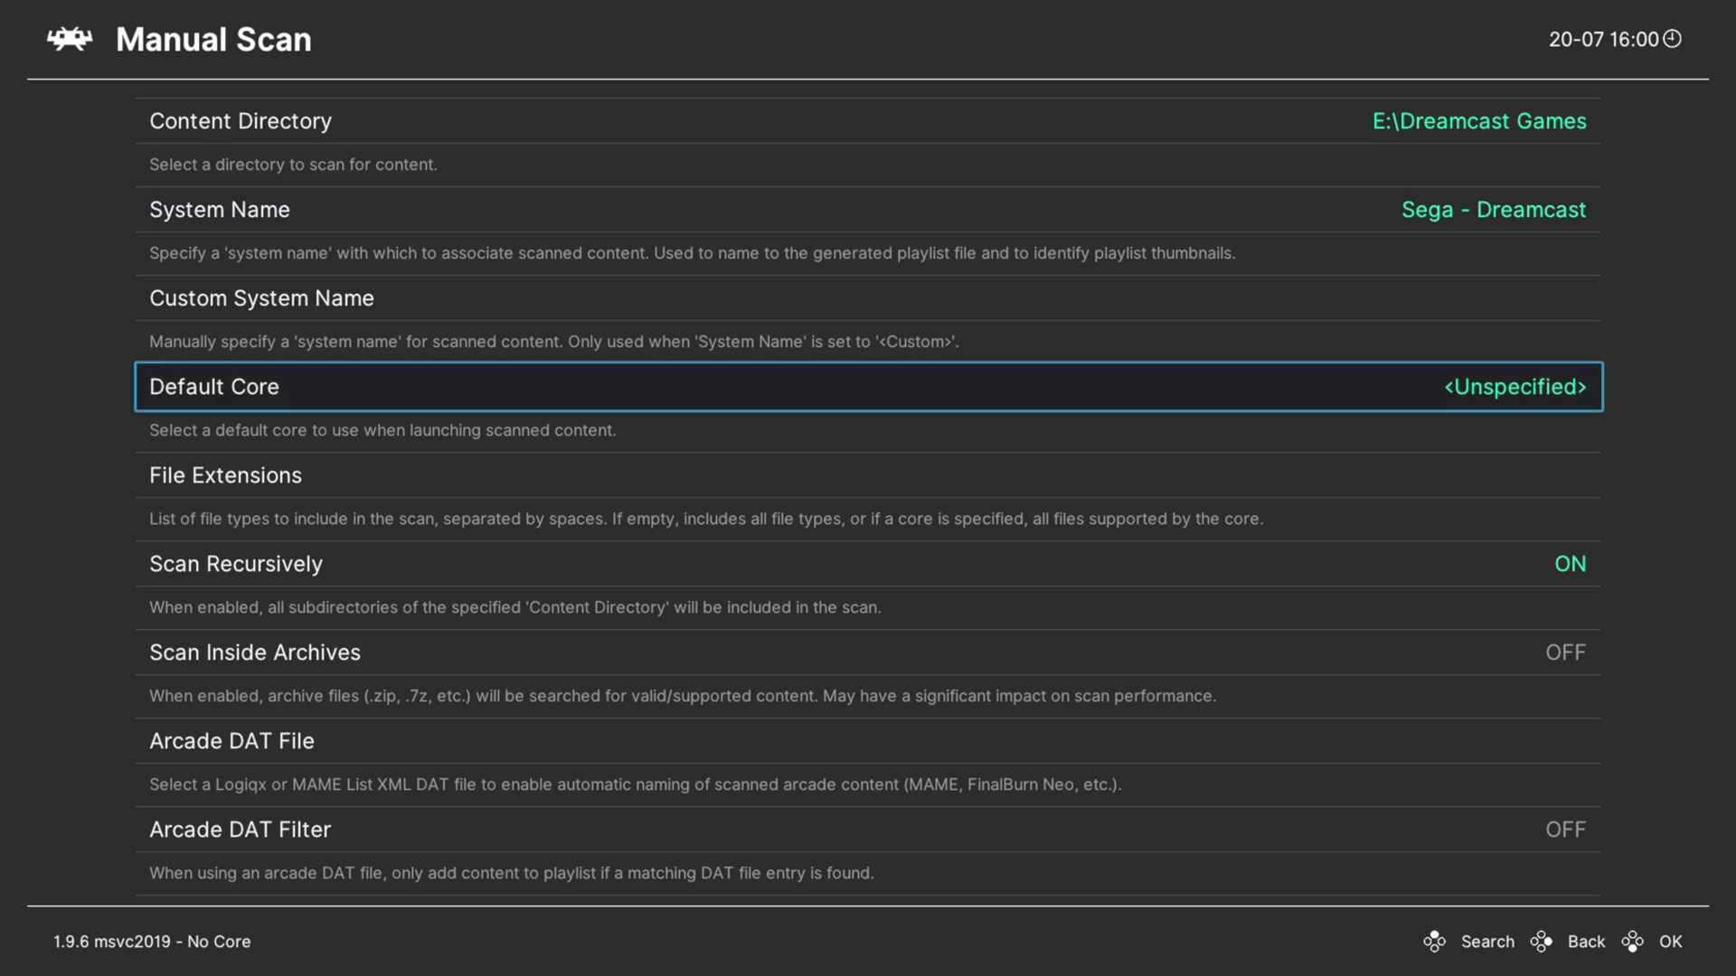
{"action": "key", "text": "Return"}
{"action": "key", "text": "Down"}
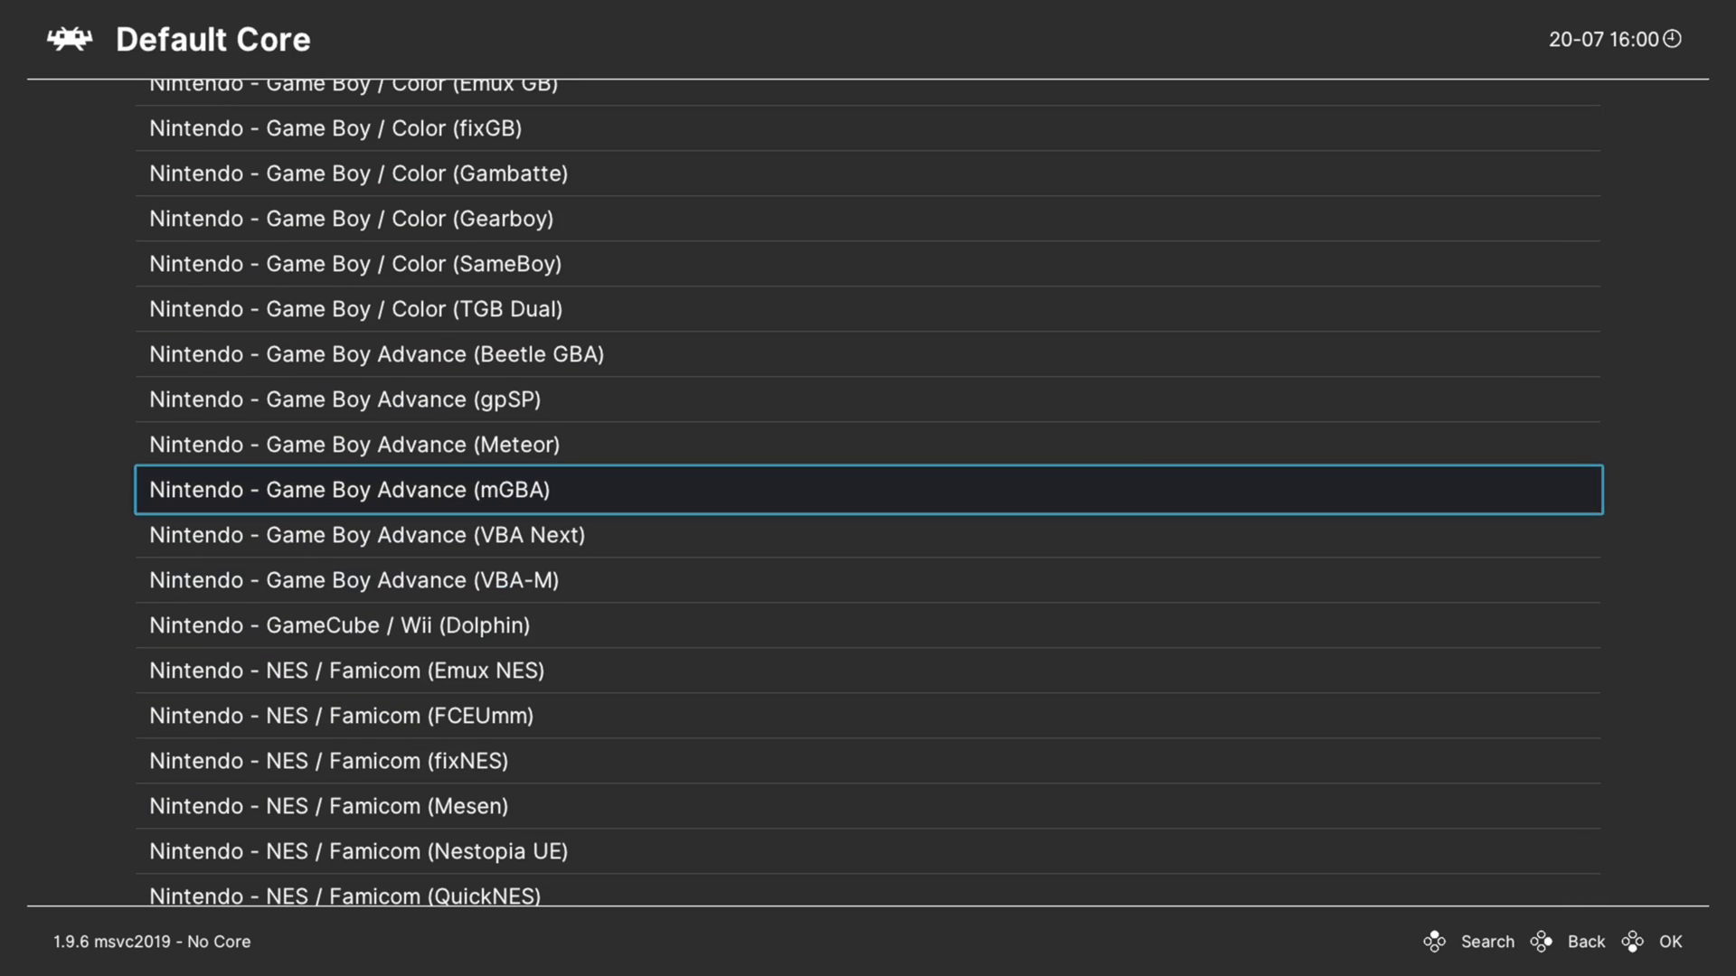
{"action": "key", "text": "Down"}
{"action": "key", "text": "Down"}
{"action": "key", "text": "Down"}
{"action": "key", "text": "Down"}
{"action": "key", "text": "Down"}
{"action": "key", "text": "Down"}
{"action": "key", "text": "Down"}
{"action": "key", "text": "Down"}
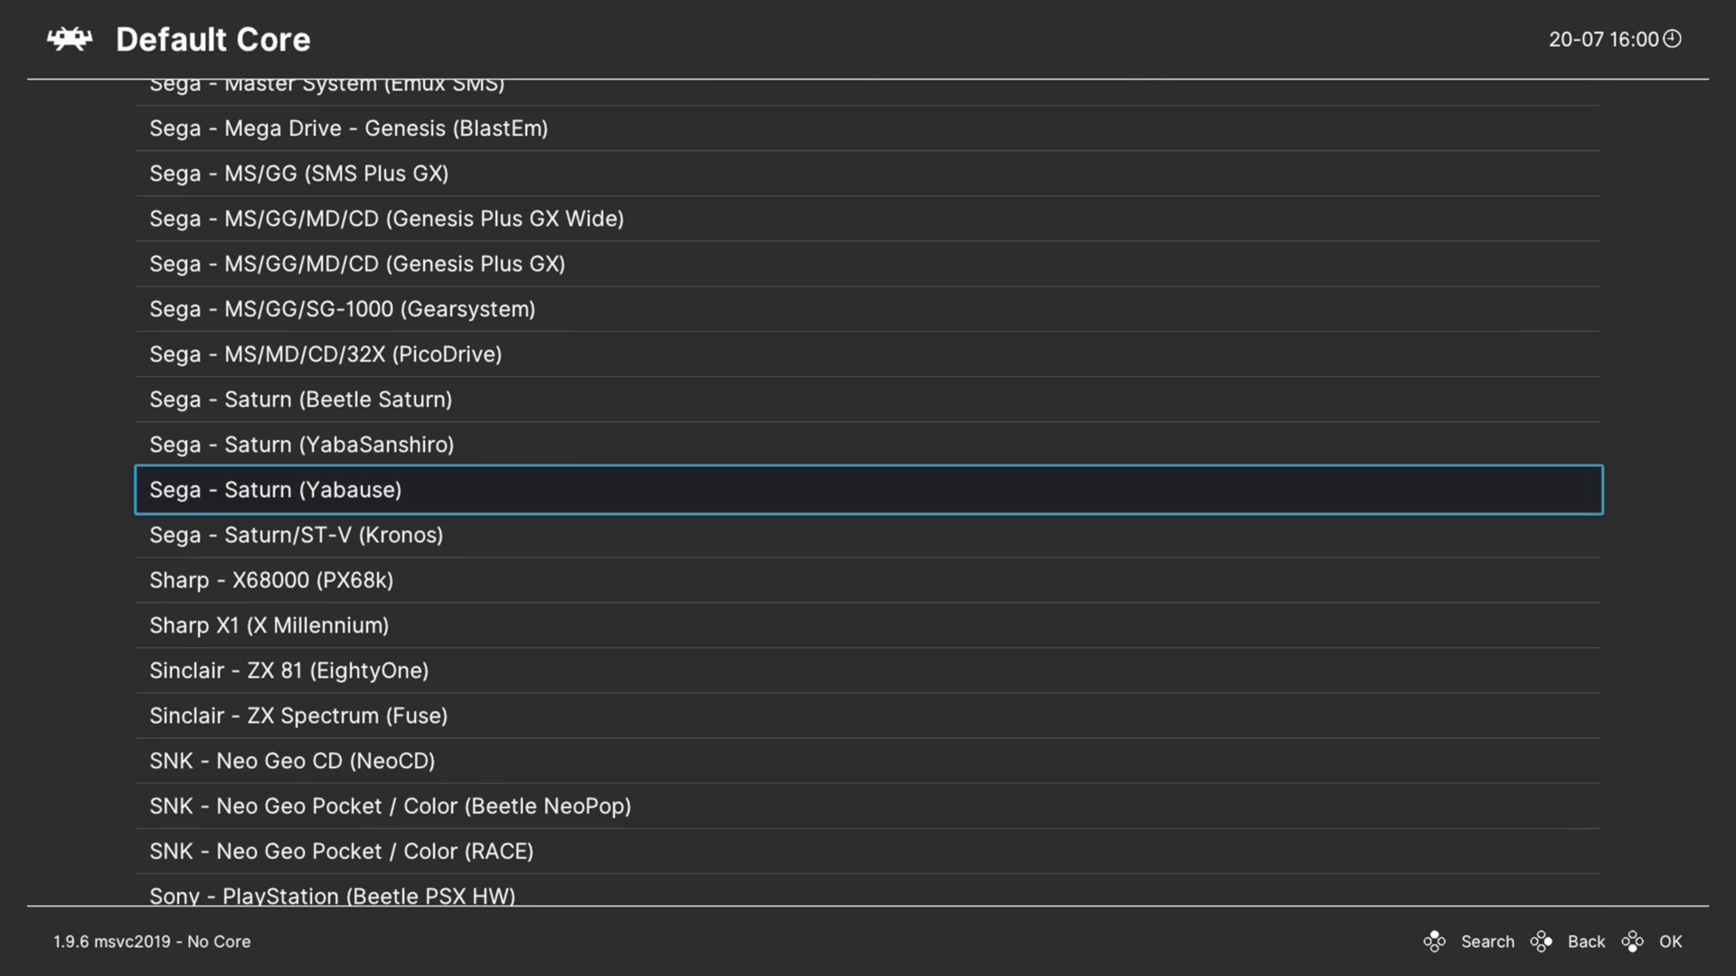
{"action": "key", "text": "Up"}
{"action": "key", "text": "Up"}
{"action": "key", "text": "Up"}
{"action": "key", "text": "Up"}
{"action": "key", "text": "Up"}
{"action": "key", "text": "Up"}
{"action": "key", "text": "Up"}
{"action": "key", "text": "Up"}
{"action": "key", "text": "Up"}
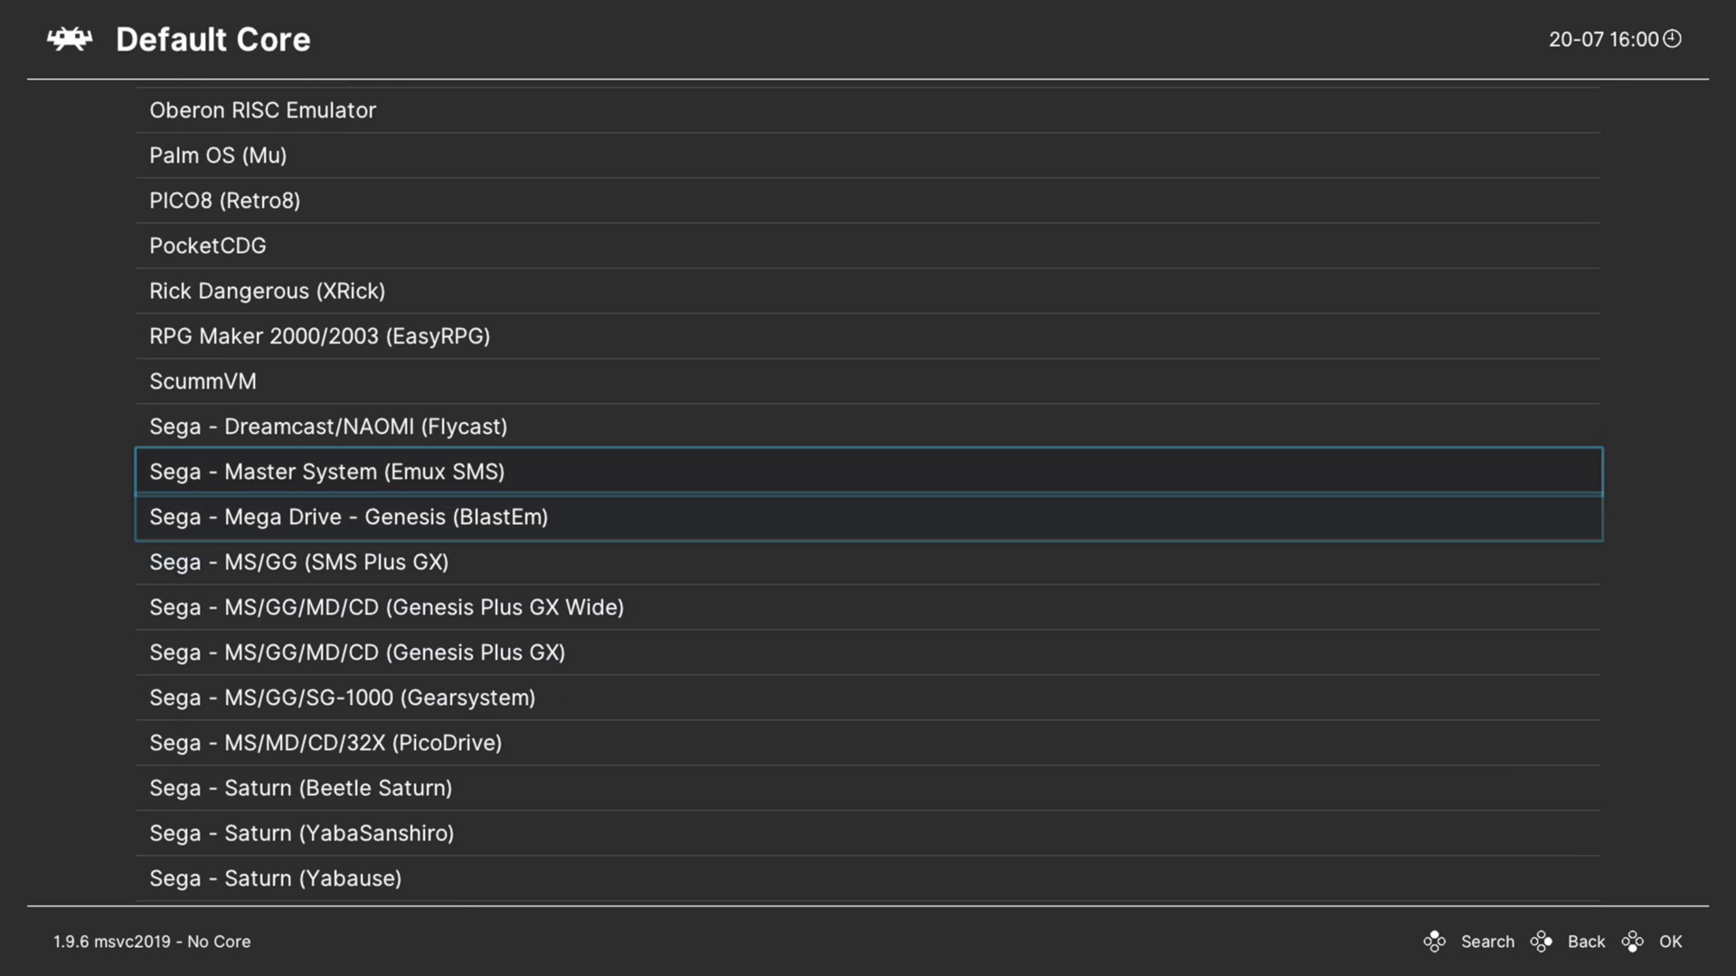
{"action": "key", "text": "Up"}
{"action": "key", "text": "Return"}
Open the file extensions setting for editing and enter gdi as the first file type
{"action": "key", "text": "Down"}
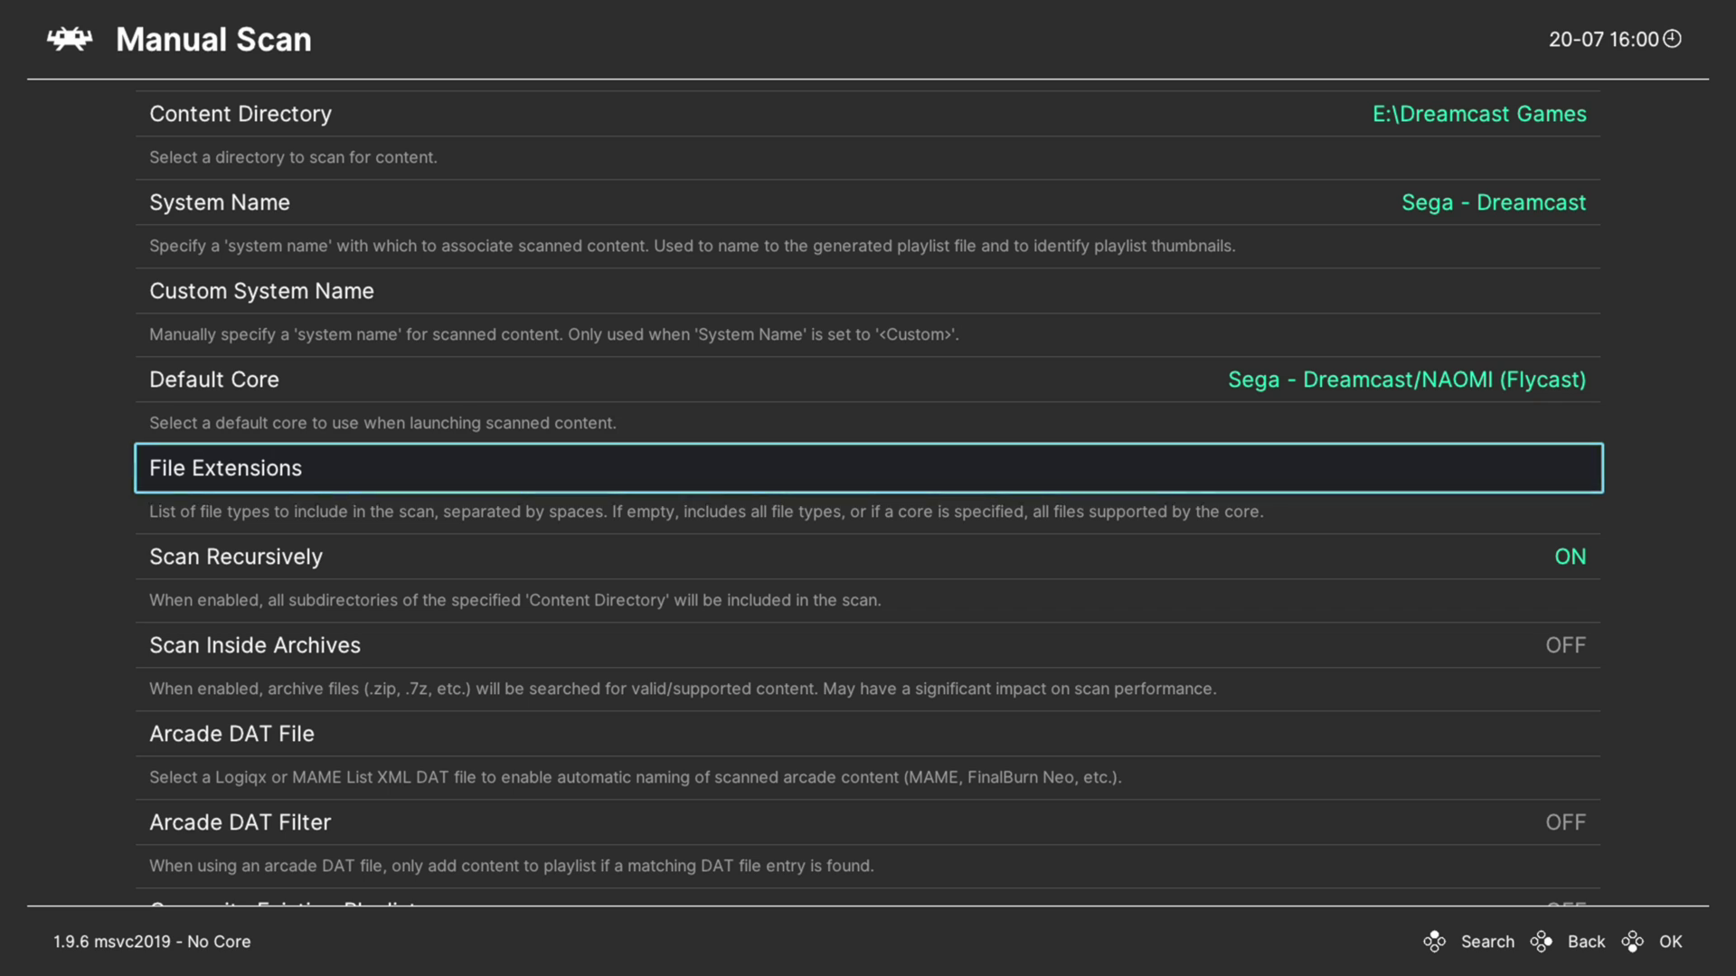
{"action": "key", "text": "Return"}
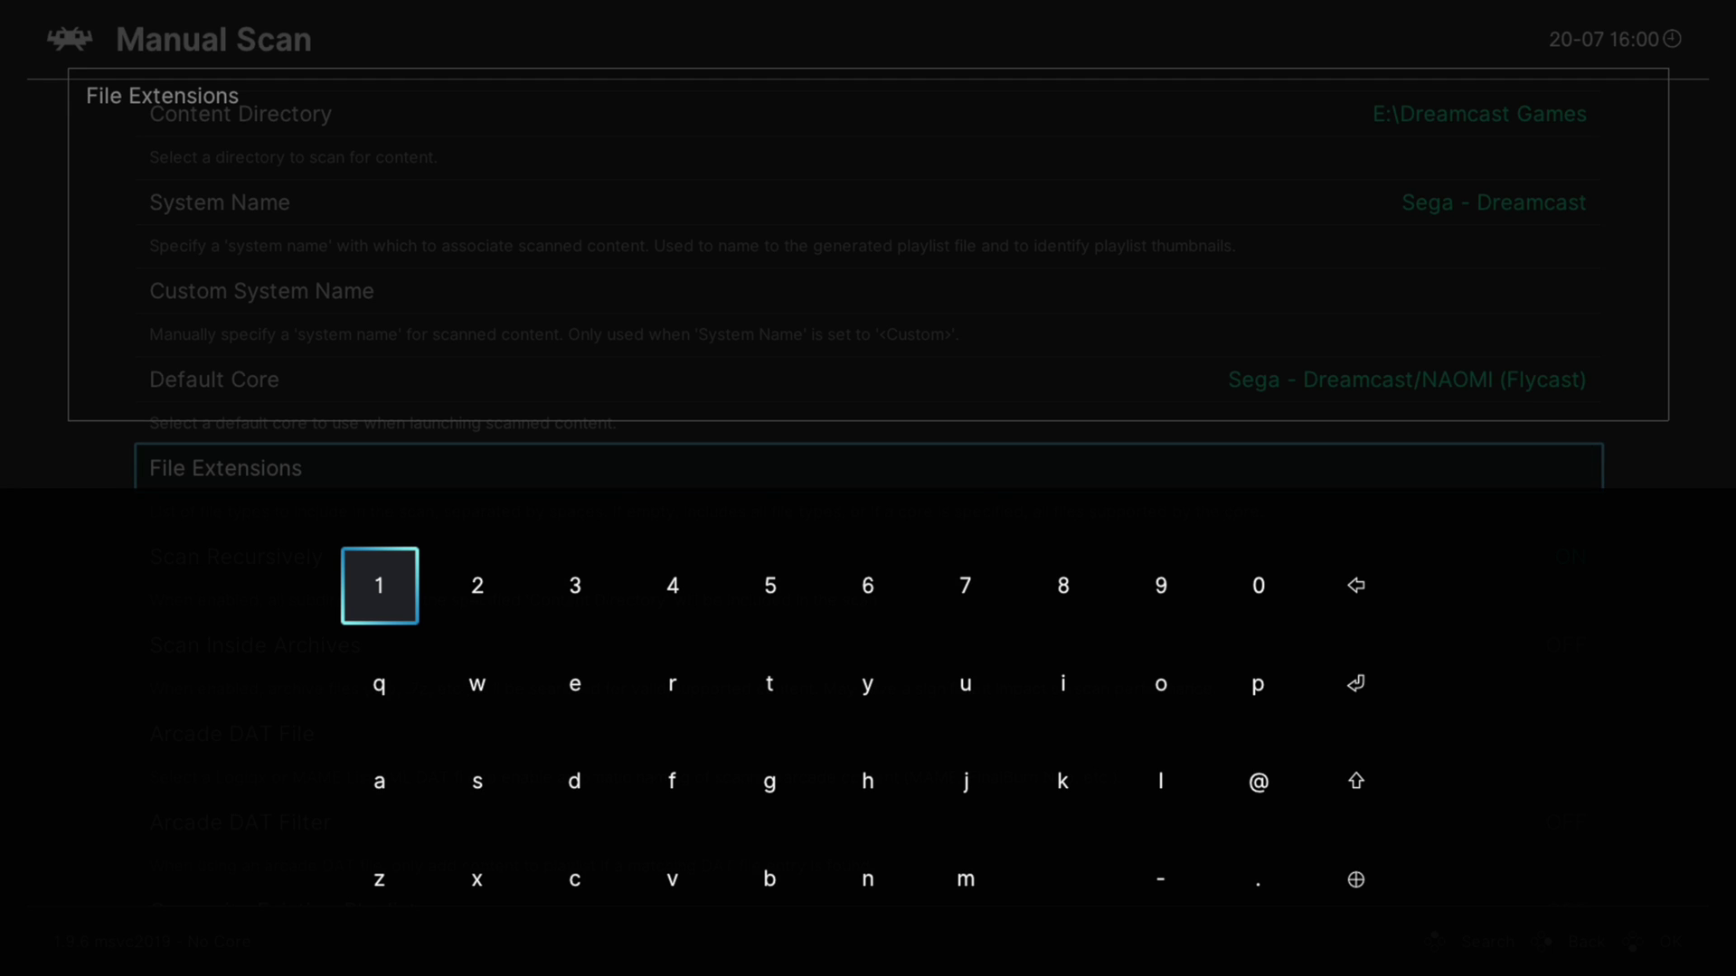
{"action": "key", "text": "Down"}
{"action": "key", "text": "Down"}
{"action": "key", "text": "Right"}
{"action": "key", "text": "Right"}
{"action": "key", "text": "Right"}
{"action": "key", "text": "Right"}
{"action": "key", "text": "Return"}
{"action": "key", "text": "Left"}
{"action": "key", "text": "Left"}
{"action": "key", "text": "Left"}
{"action": "key", "text": "Return"}
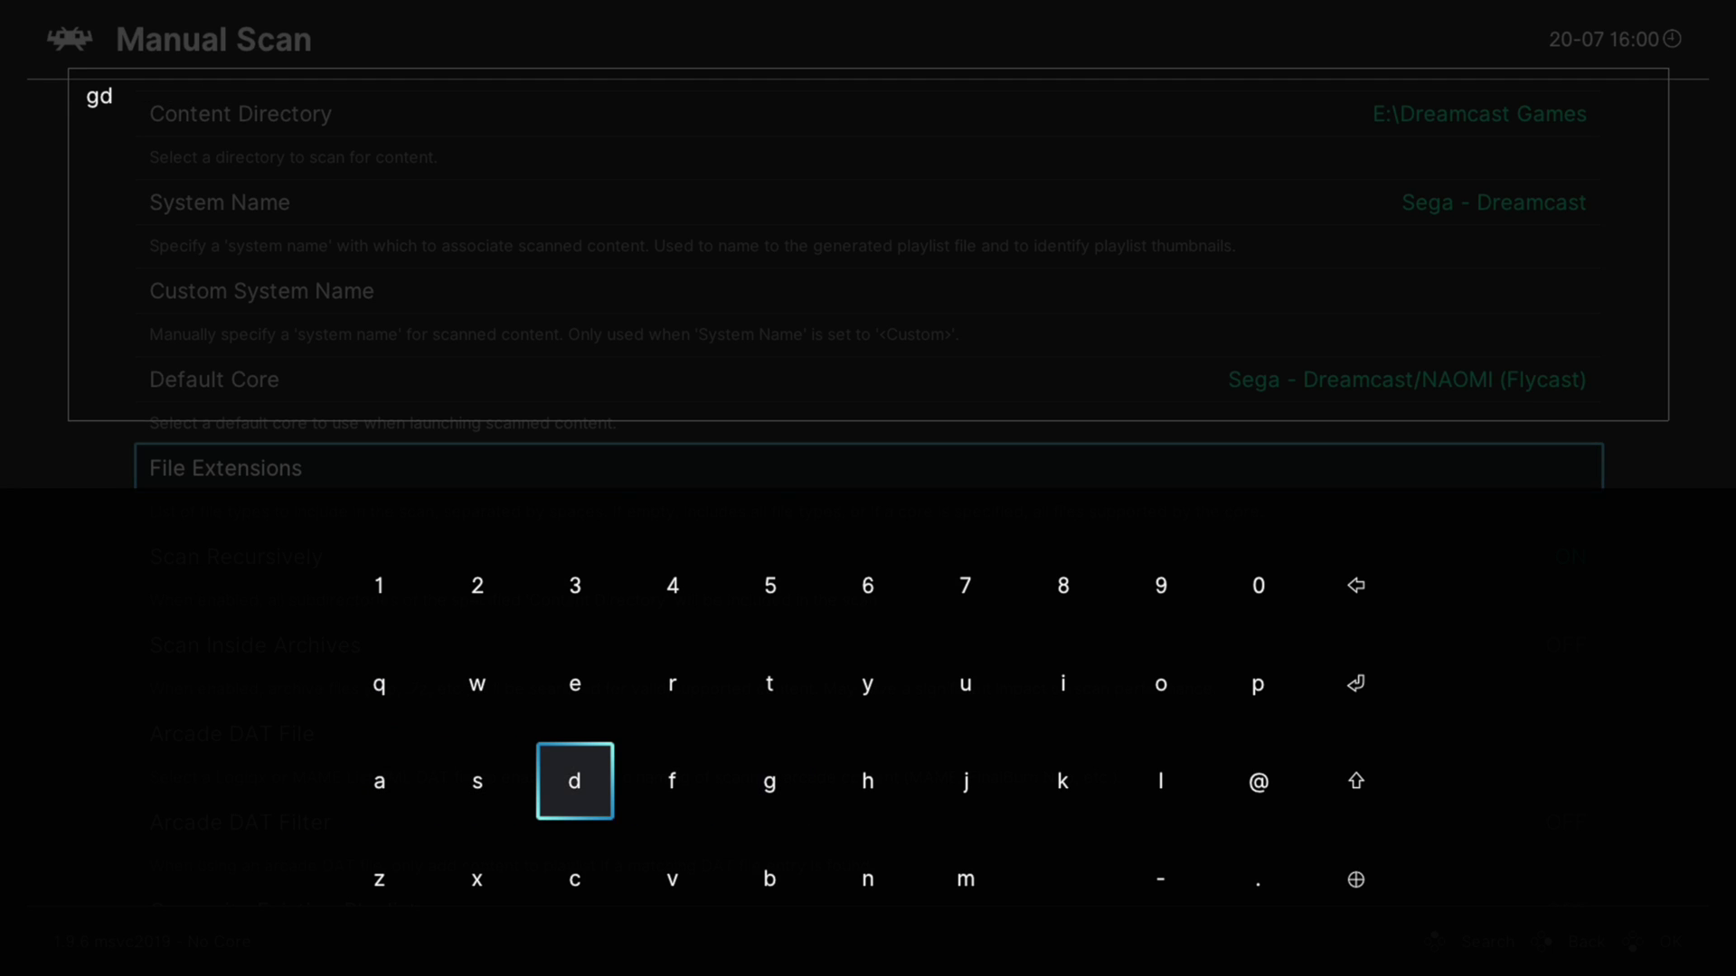
{"action": "key", "text": "Right"}
{"action": "key", "text": "Right"}
{"action": "key", "text": "Right"}
{"action": "key", "text": "Right"}
{"action": "key", "text": "Right"}
{"action": "key", "text": "Up"}
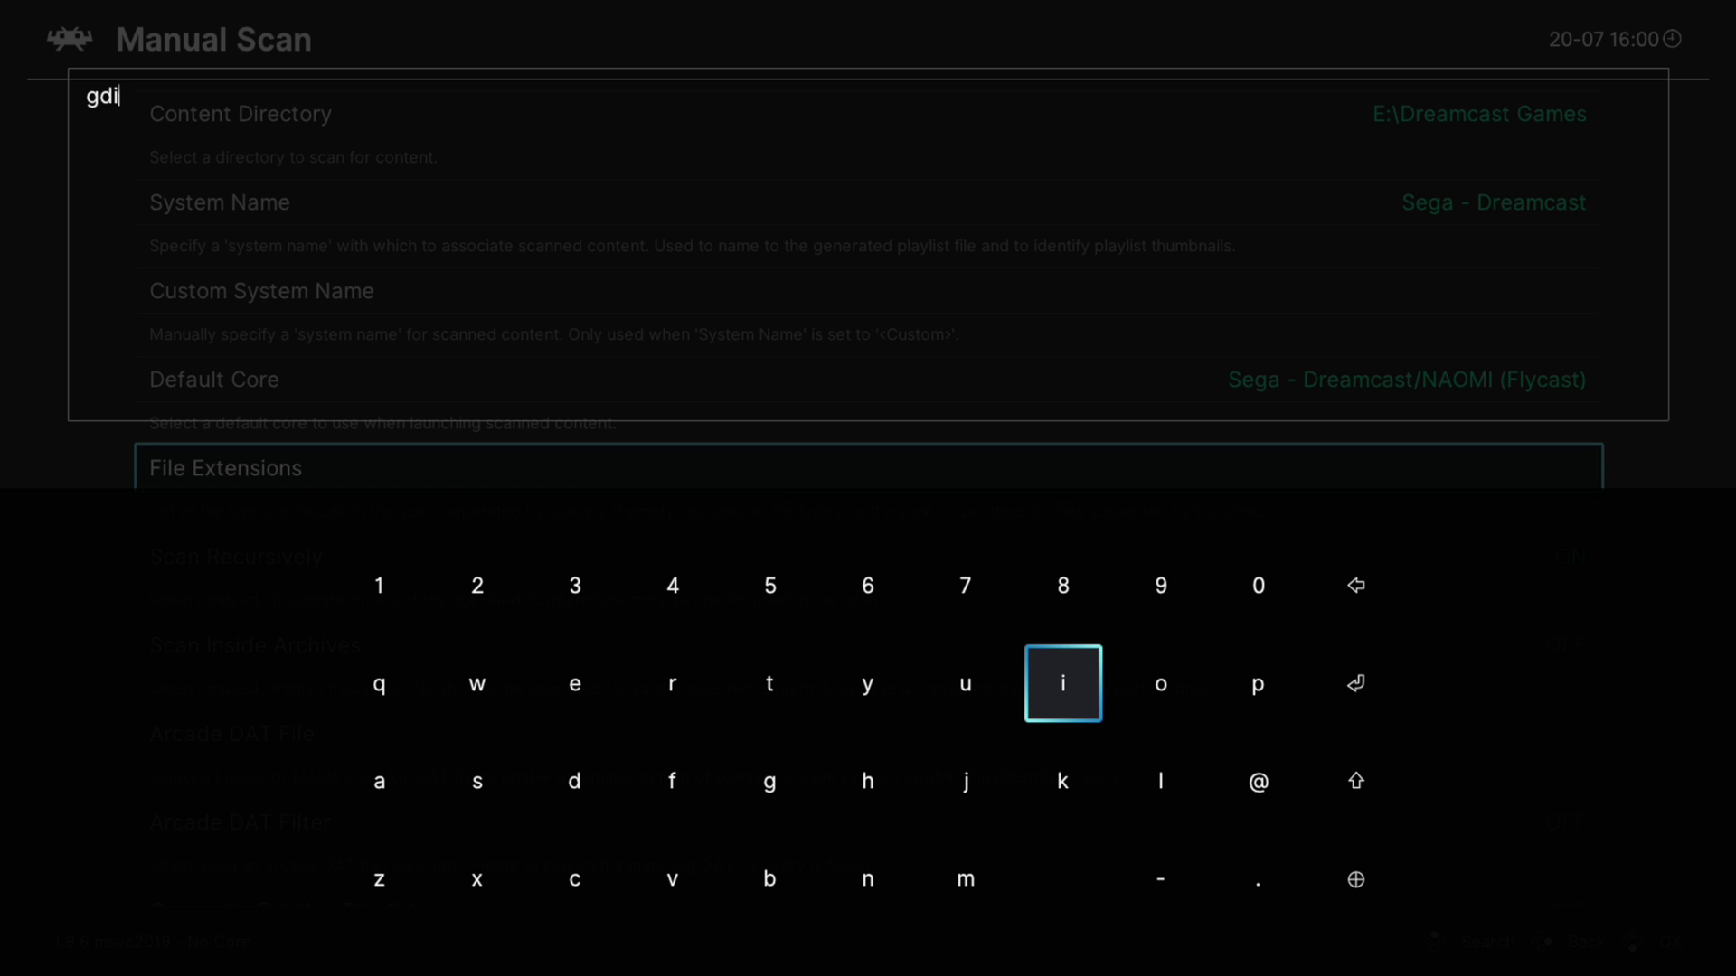
Add chd as the second file extension, separated from gdi by a space
{"action": "key", "text": "Down"}
{"action": "key", "text": "Down"}
{"action": "key", "text": "Return"}
{"action": "key", "text": "Up"}
{"action": "key", "text": "Left"}
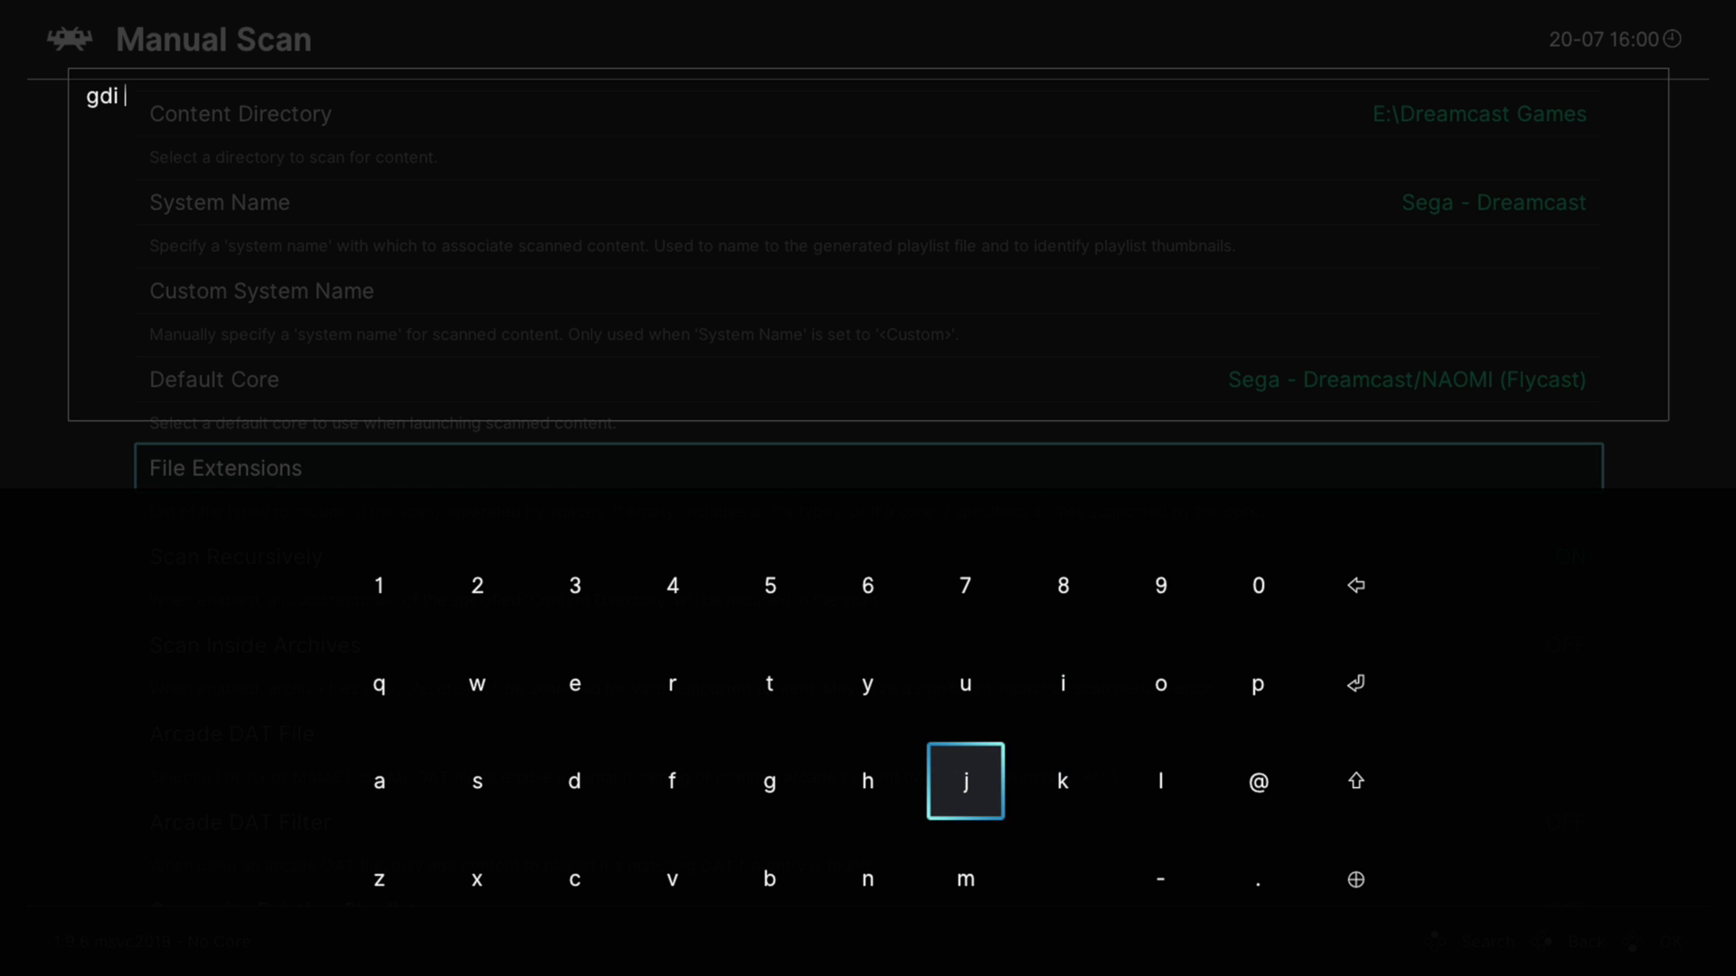
{"action": "key", "text": "Left"}
{"action": "key", "text": "Left"}
{"action": "key", "text": "Left"}
{"action": "key", "text": "Left"}
{"action": "key", "text": "Left"}
{"action": "key", "text": "Down"}
{"action": "key", "text": "Return"}
{"action": "key", "text": "Right"}
{"action": "key", "text": "Right"}
{"action": "key", "text": "Right"}
{"action": "key", "text": "Up"}
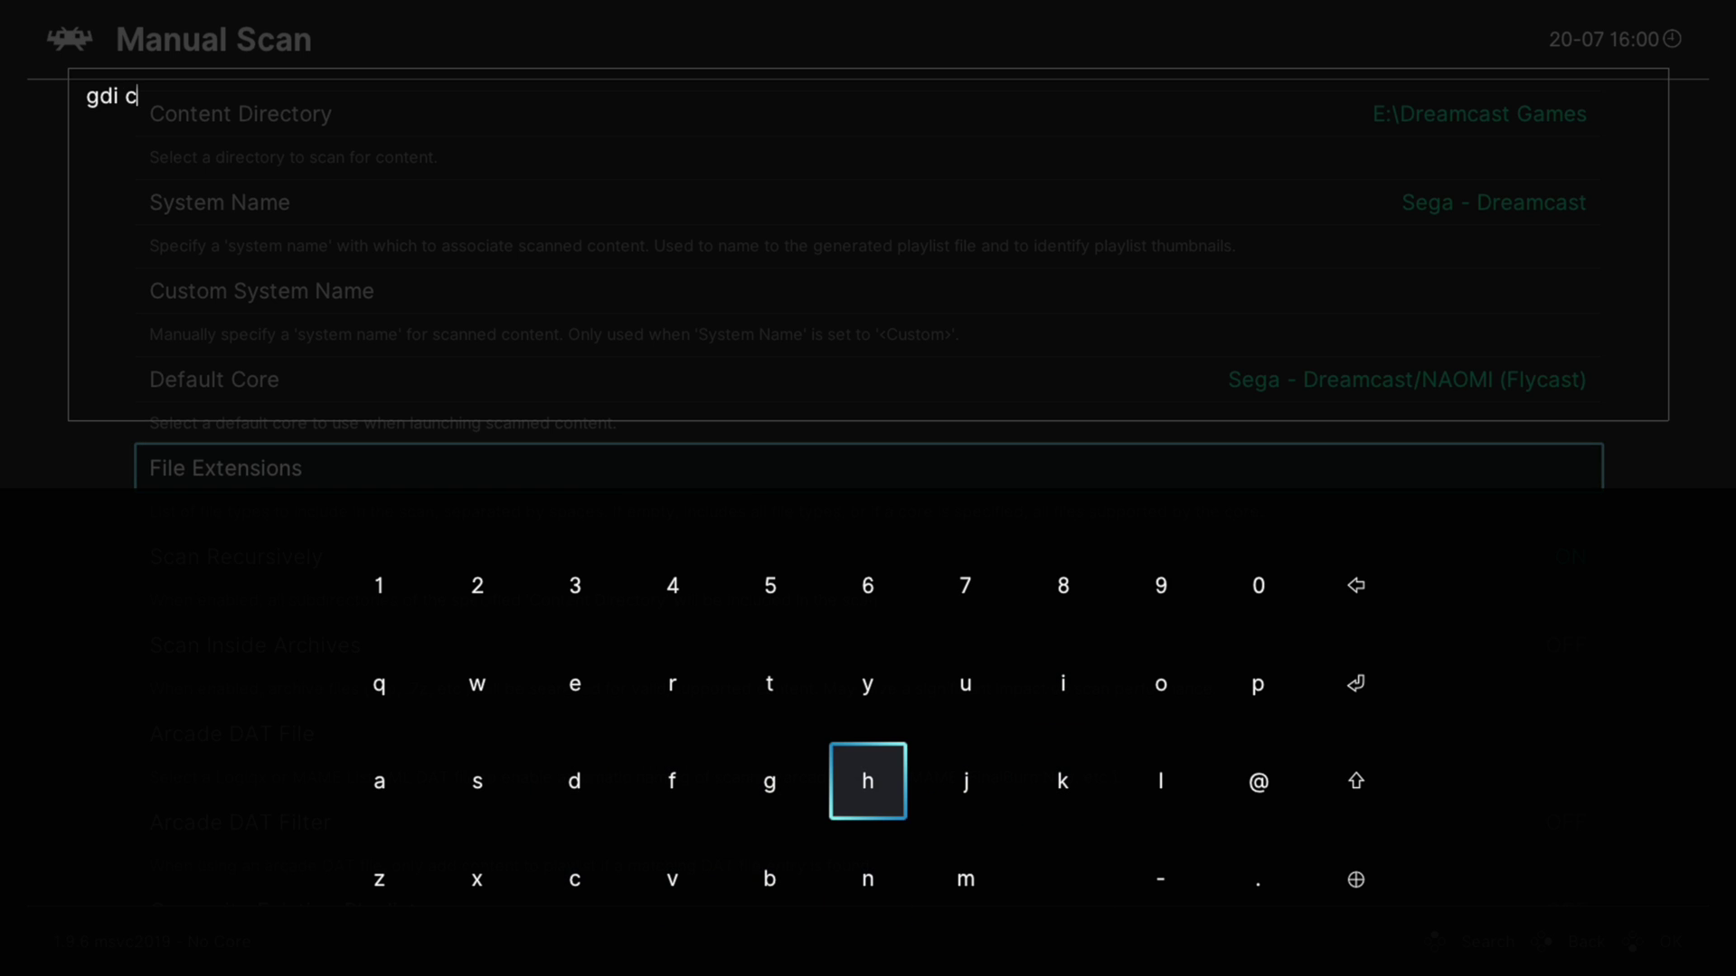
{"action": "key", "text": "Return"}
{"action": "key", "text": "Left"}
{"action": "key", "text": "Left"}
{"action": "key", "text": "Left"}
{"action": "key", "text": "Return"}
Add cdi as the third file extension after a space and confirm the list as gdi chd cdi
{"action": "key", "text": "Down"}
{"action": "key", "text": "Right"}
{"action": "key", "text": "Right"}
{"action": "key", "text": "Right"}
{"action": "key", "text": "Right"}
{"action": "key", "text": "Right"}
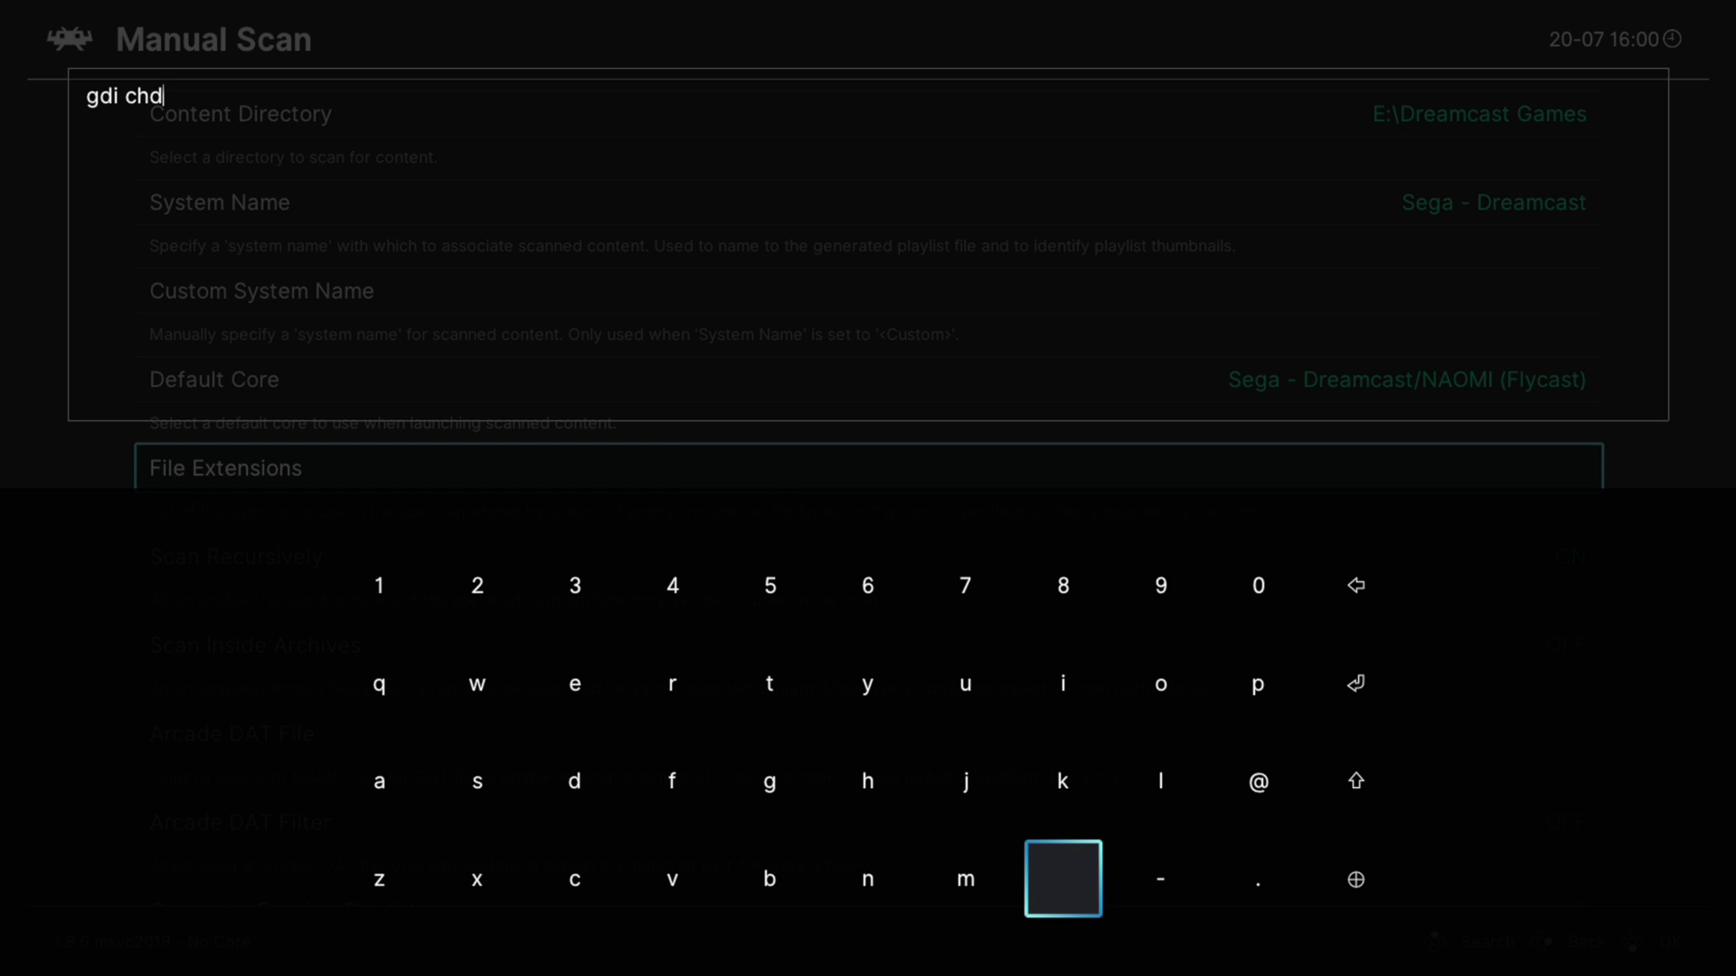
{"action": "key", "text": "Return"}
{"action": "key", "text": "Left"}
{"action": "key", "text": "Left"}
{"action": "key", "text": "Left"}
{"action": "key", "text": "Left"}
{"action": "key", "text": "Left"}
{"action": "key", "text": "Return"}
{"action": "key", "text": "Up"}
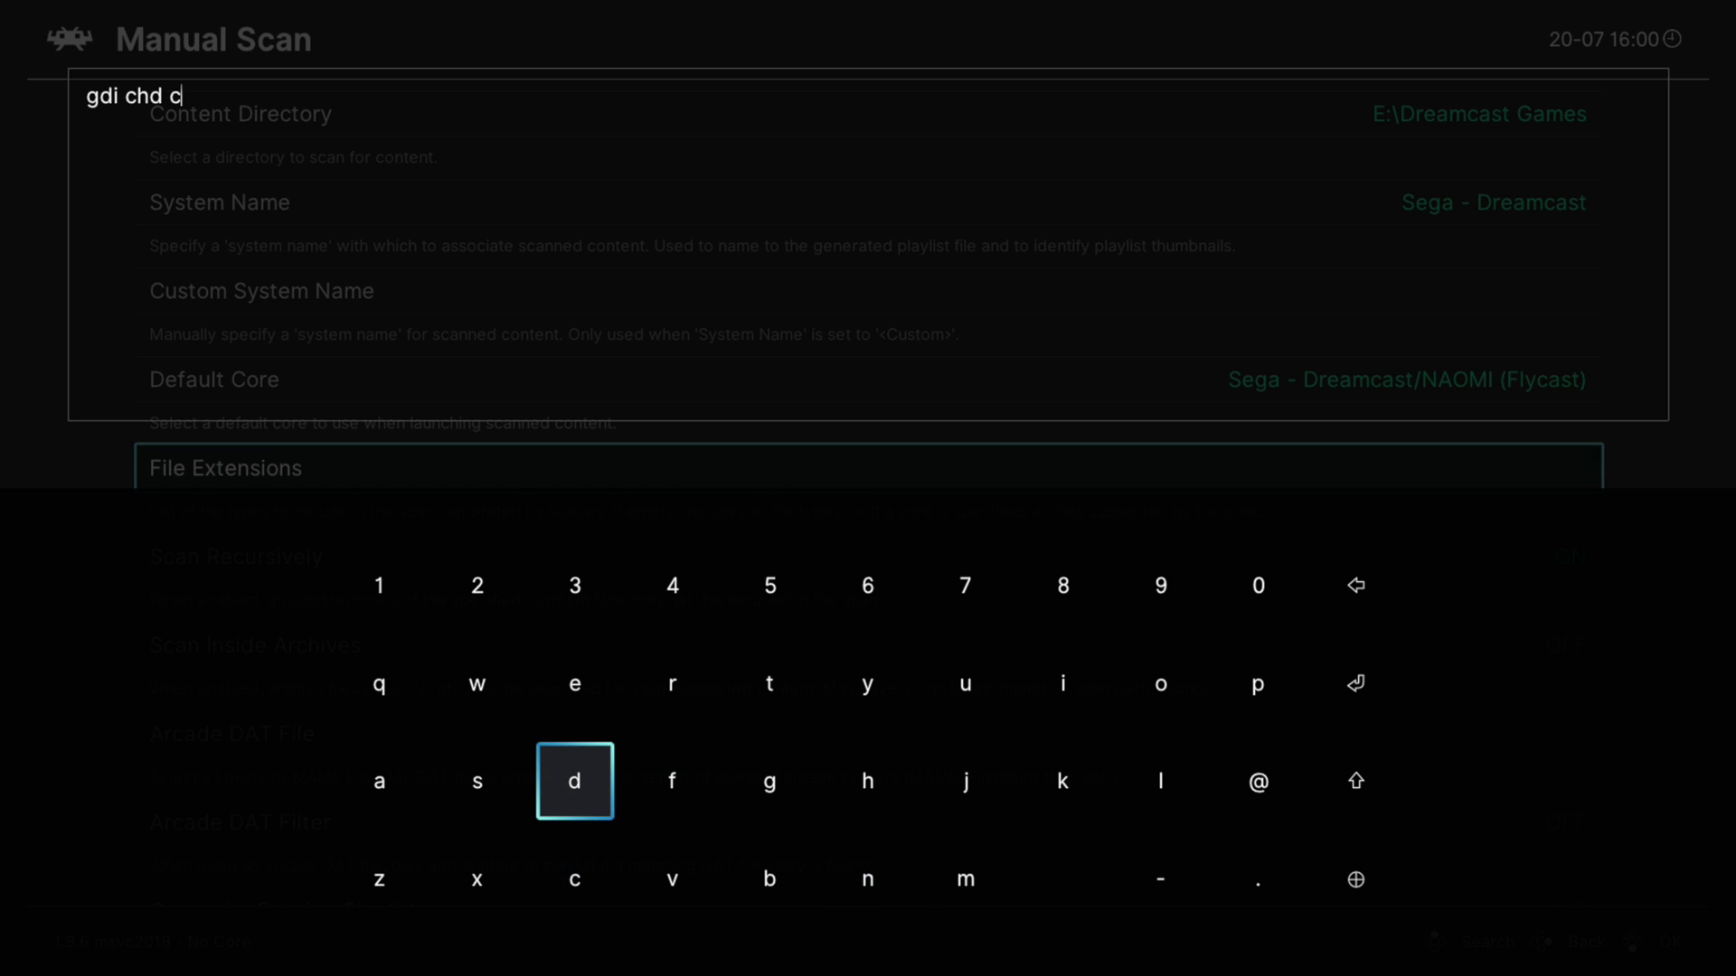
{"action": "key", "text": "Return"}
{"action": "key", "text": "Right"}
{"action": "key", "text": "Right"}
{"action": "key", "text": "Right"}
{"action": "key", "text": "Right"}
{"action": "key", "text": "Right"}
{"action": "key", "text": "Up"}
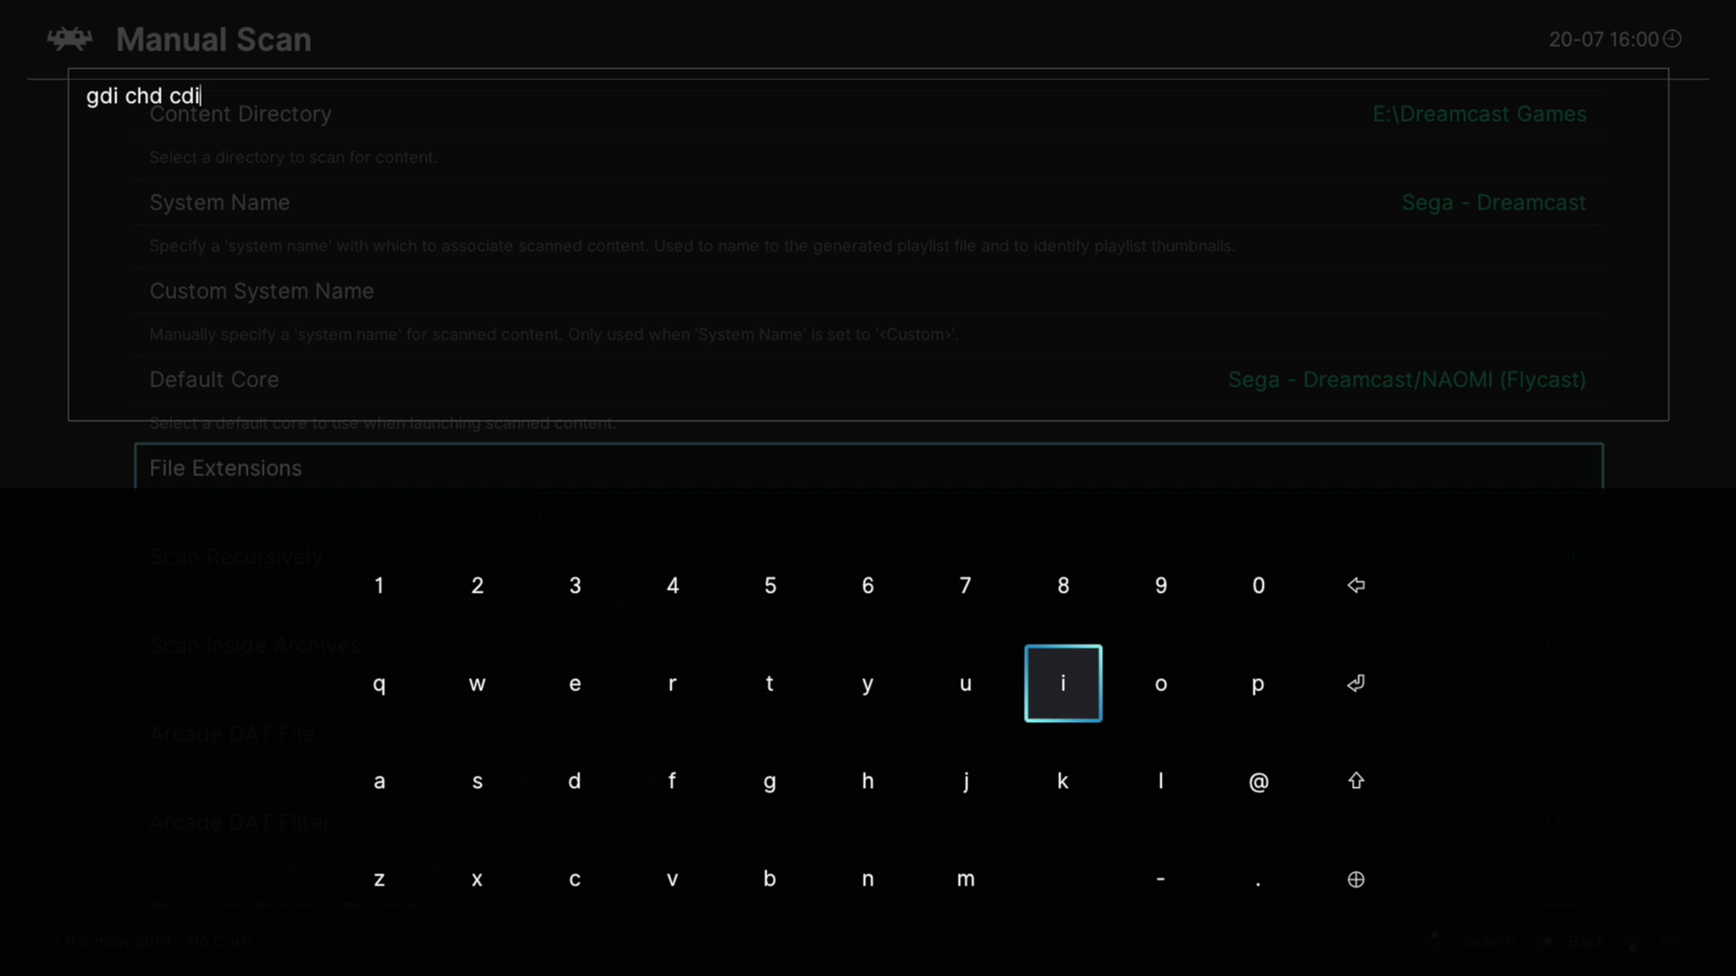
{"action": "key", "text": "Return"}
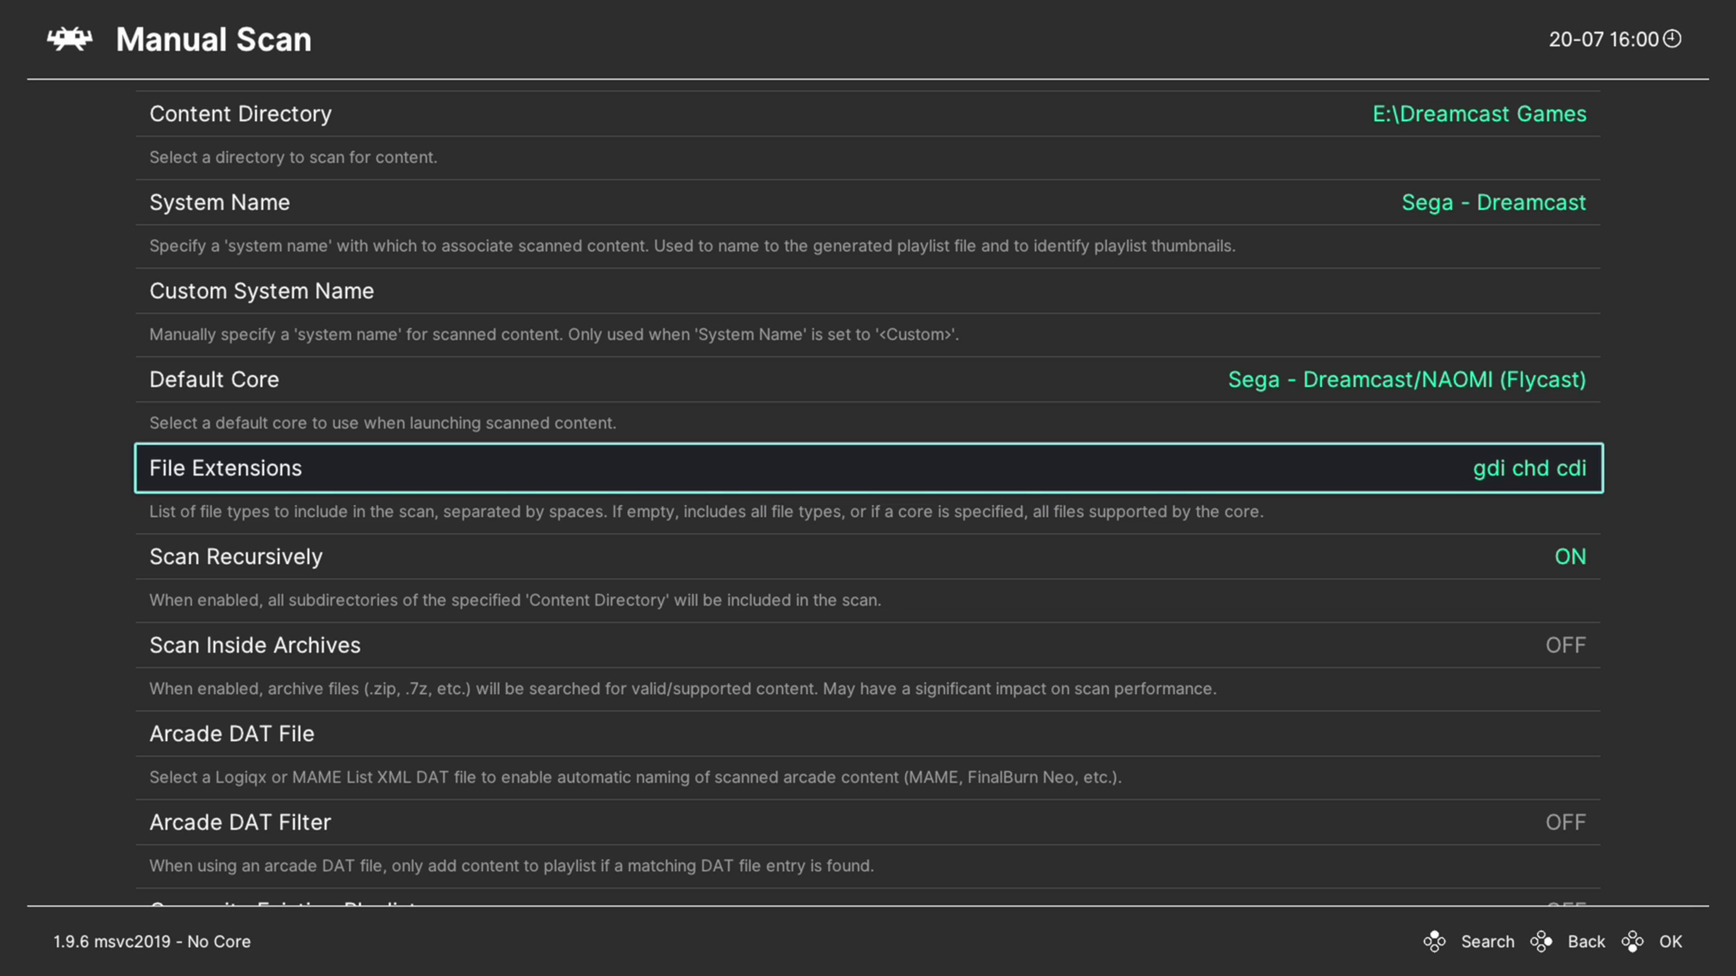
Move past the remaining scan options and start the manual scan of the Dreamcast folder
{"action": "key", "text": "Down"}
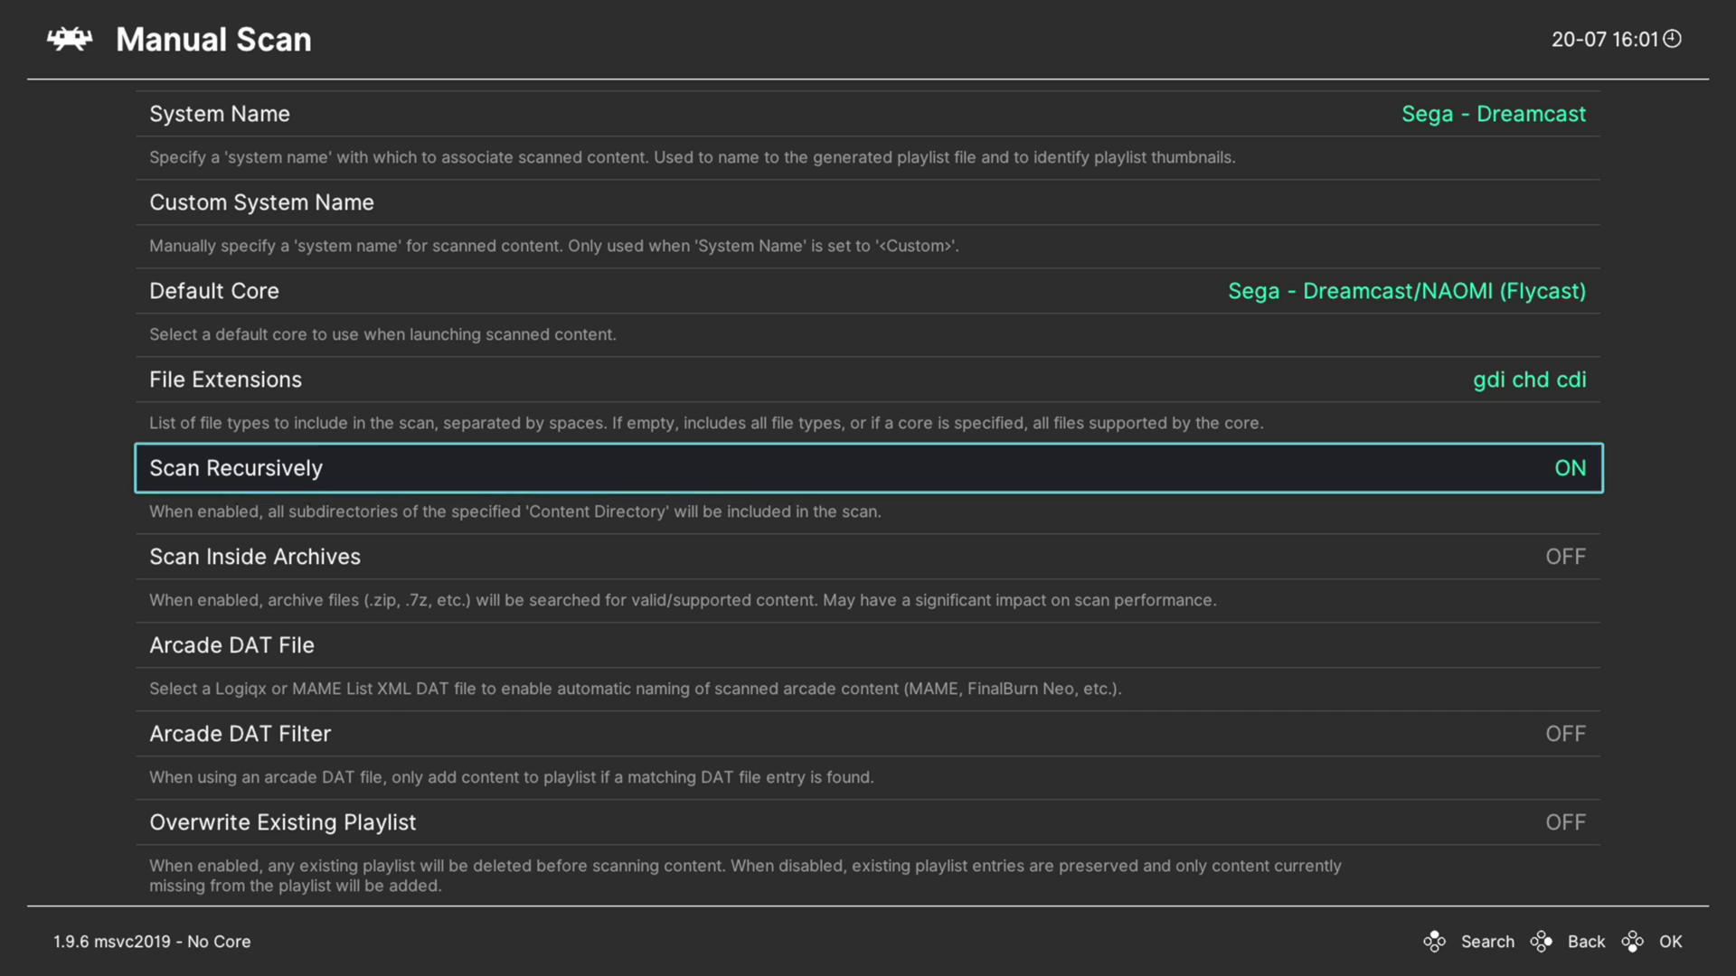
{"action": "key", "text": "Down"}
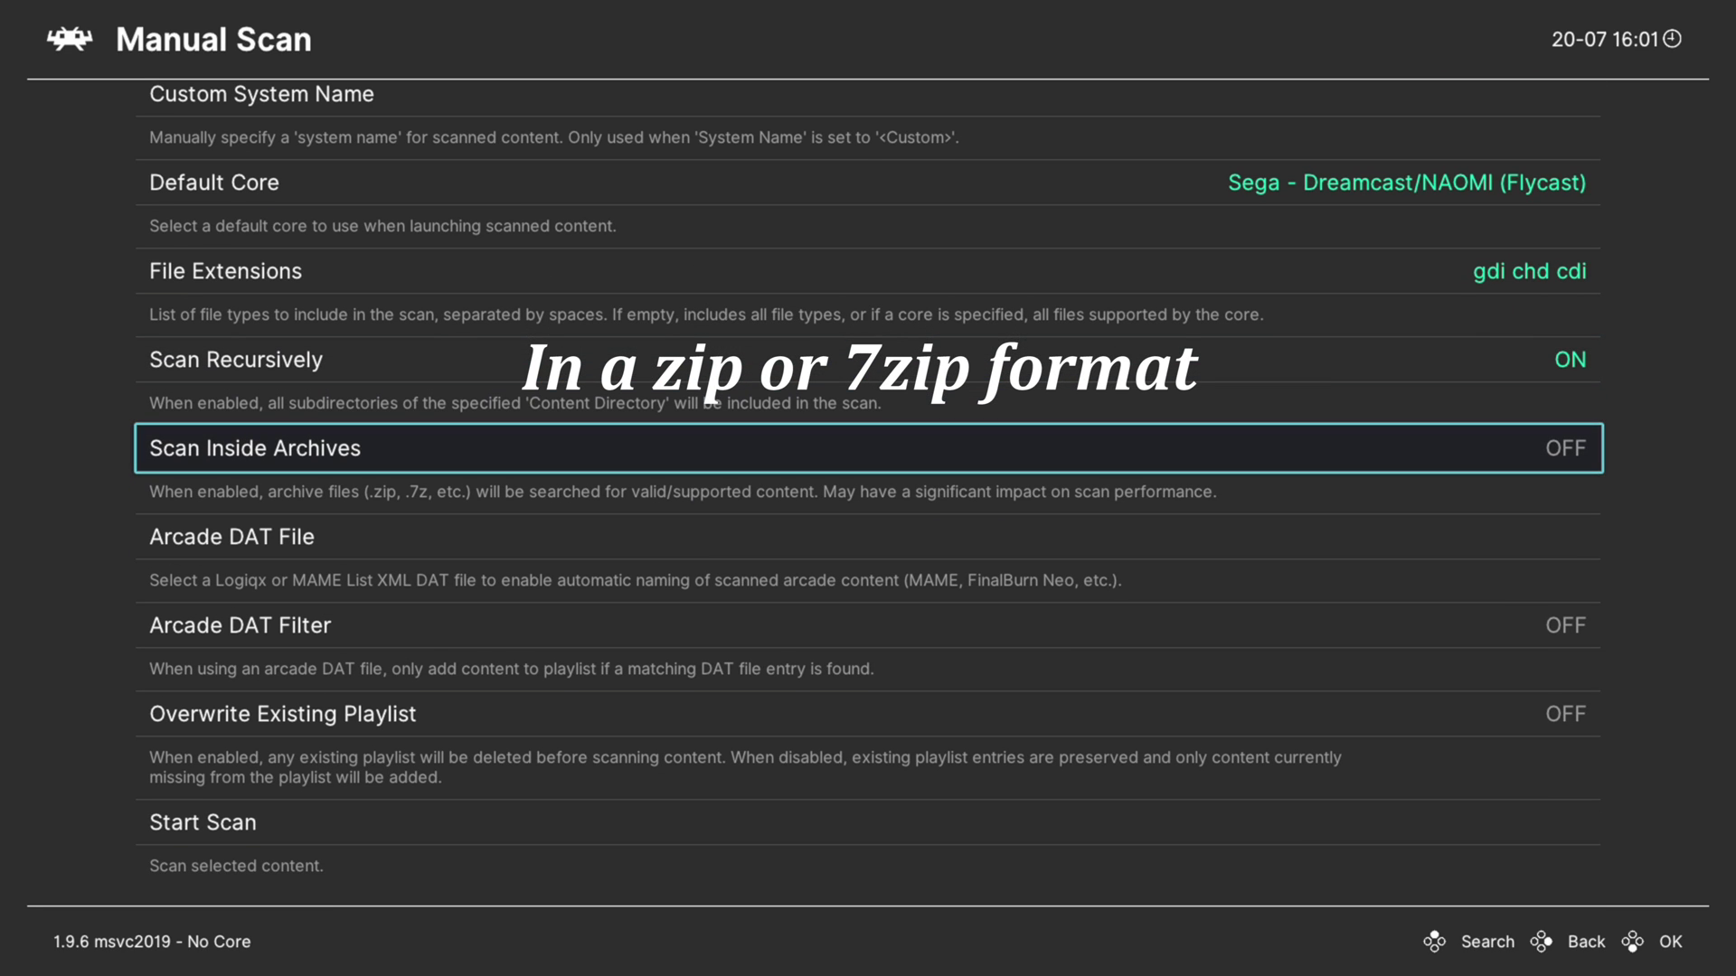
{"action": "key", "text": "Down"}
{"action": "key", "text": "Down"}
{"action": "key", "text": "Down"}
{"action": "key", "text": "Down"}
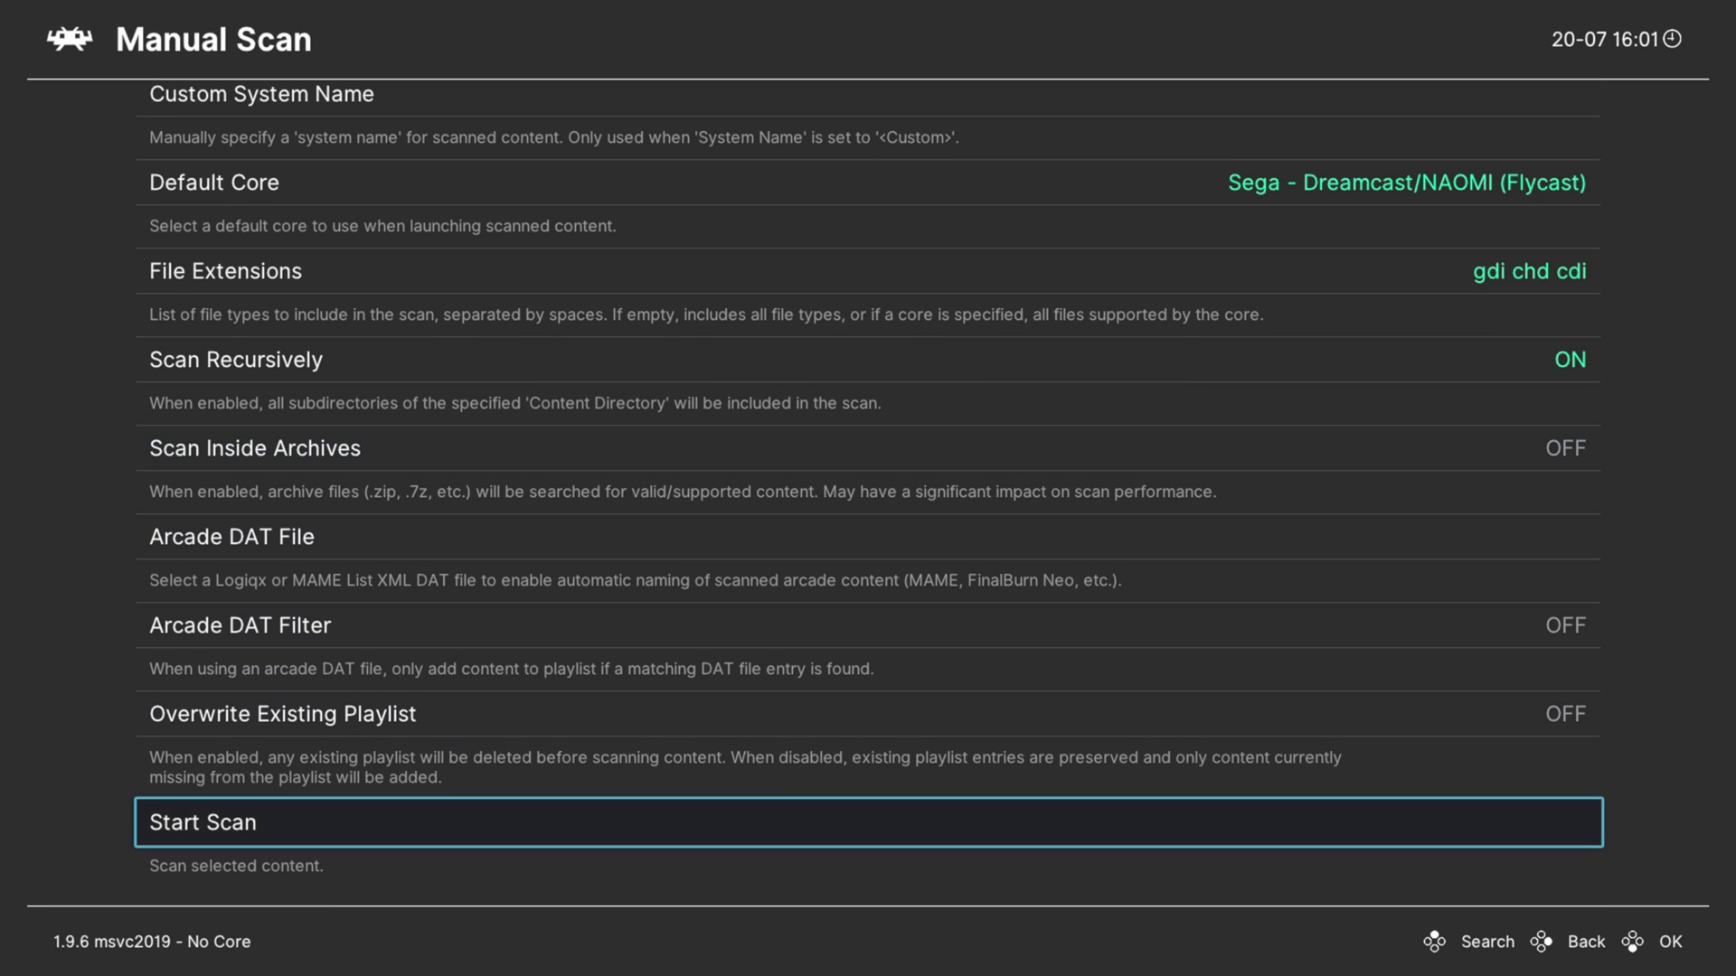
{"action": "key", "text": "Return"}
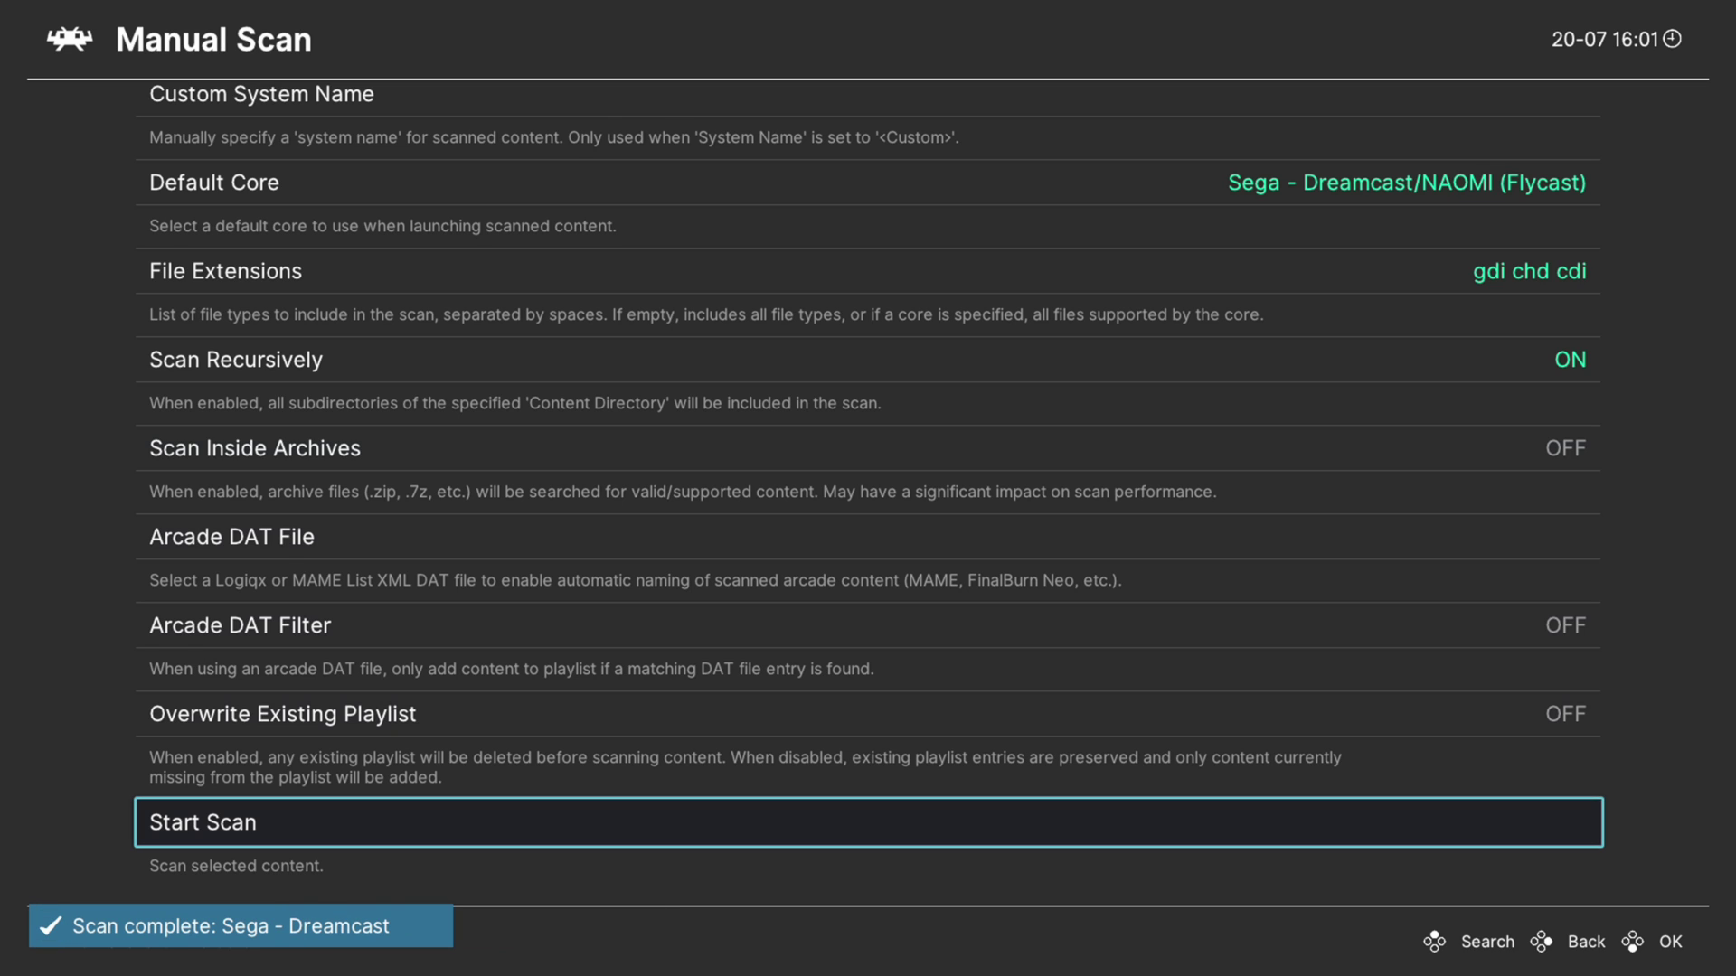
Leave the scan settings and open the Dreamcast playlist's game list
{"action": "key", "text": "BackSpace"}
{"action": "key", "text": "BackSpace"}
{"action": "key", "text": "Down"}
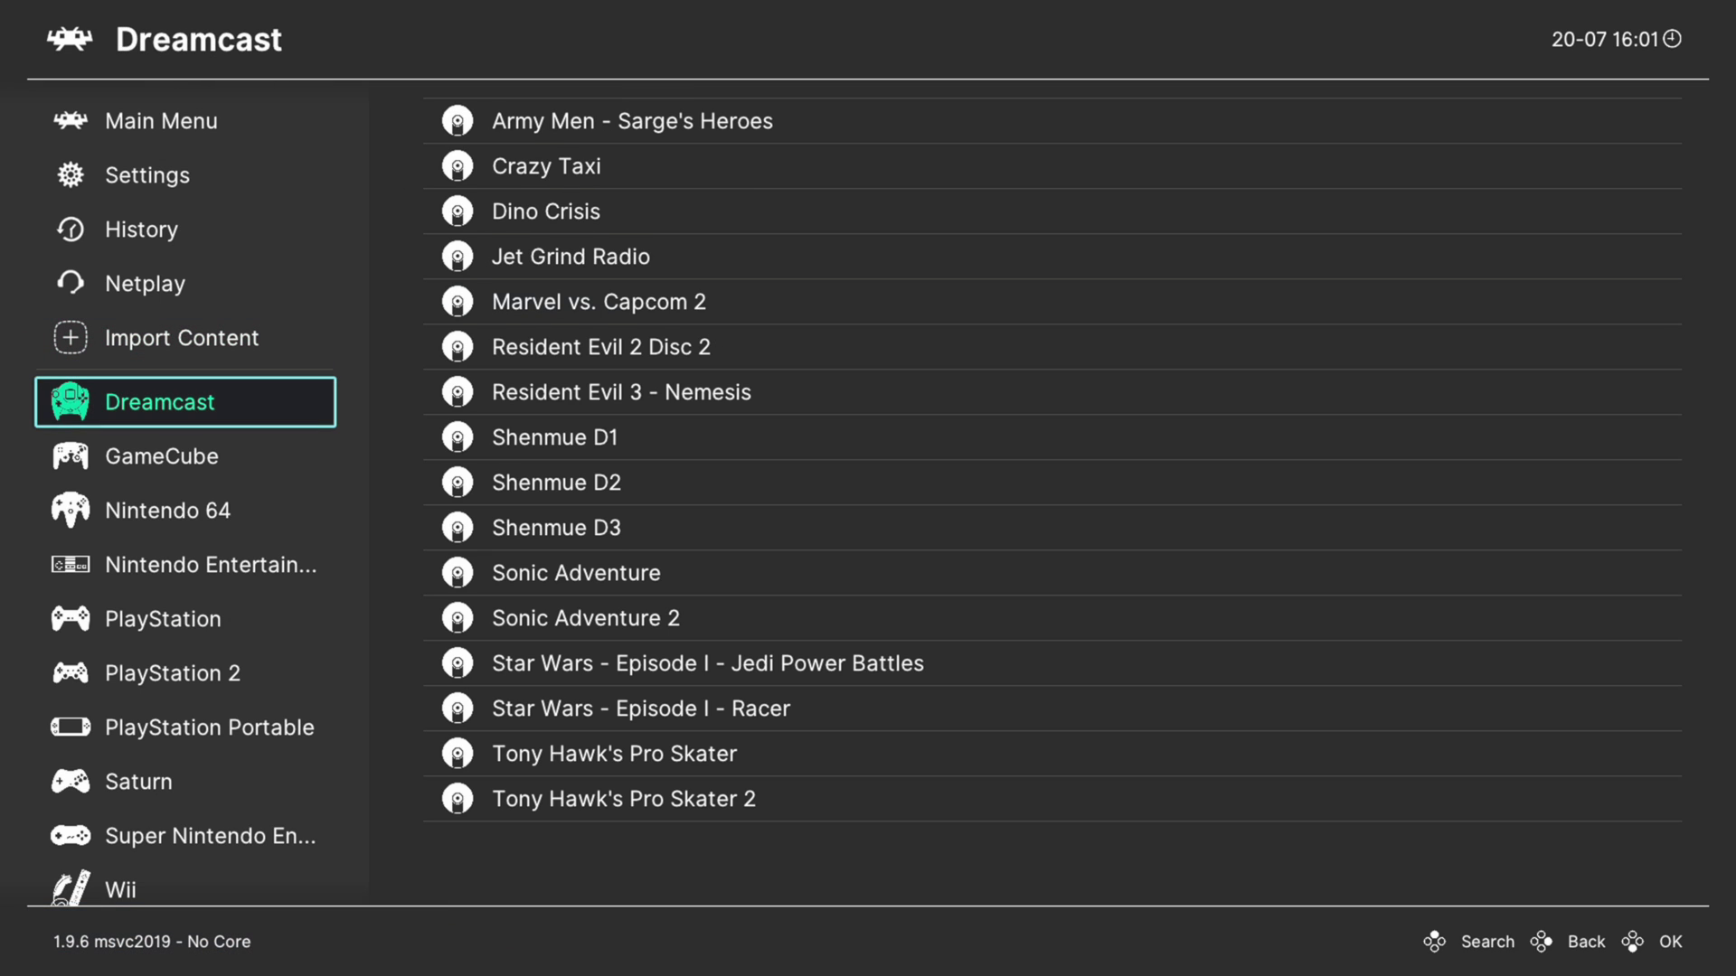
{"action": "key", "text": "Right"}
Go through the Dreamcast playlist to examine which games were imported
{"action": "key", "text": "Down"}
{"action": "key", "text": "Down"}
{"action": "key", "text": "Down"}
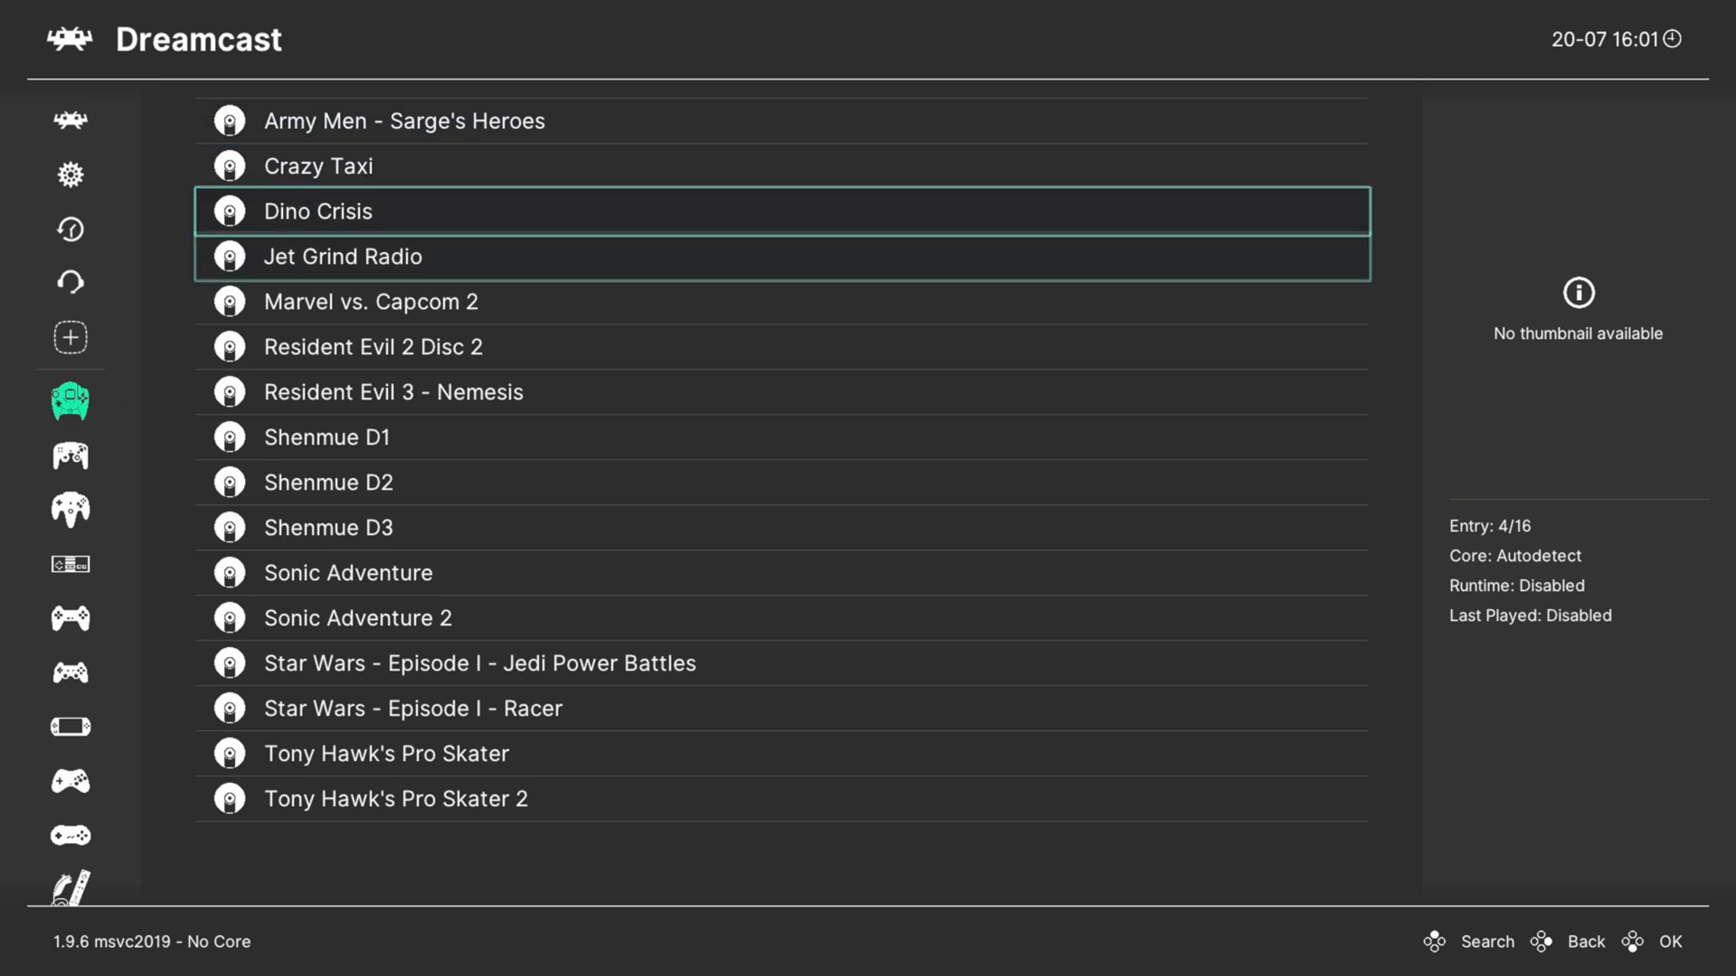
{"action": "key", "text": "Down"}
{"action": "key", "text": "Down"}
{"action": "key", "text": "Down"}
{"action": "key", "text": "Down"}
{"action": "key", "text": "Down"}
{"action": "key", "text": "Down"}
{"action": "key", "text": "Down"}
{"action": "key", "text": "Down"}
{"action": "key", "text": "Down"}
{"action": "key", "text": "Down"}
{"action": "key", "text": "Down"}
{"action": "key", "text": "Down"}
{"action": "key", "text": "Down"}
{"action": "key", "text": "Down"}
{"action": "key", "text": "Down"}
{"action": "key", "text": "Down"}
{"action": "key", "text": "Down"}
{"action": "key", "text": "Down"}
{"action": "key", "text": "Down"}
{"action": "key", "text": "Down"}
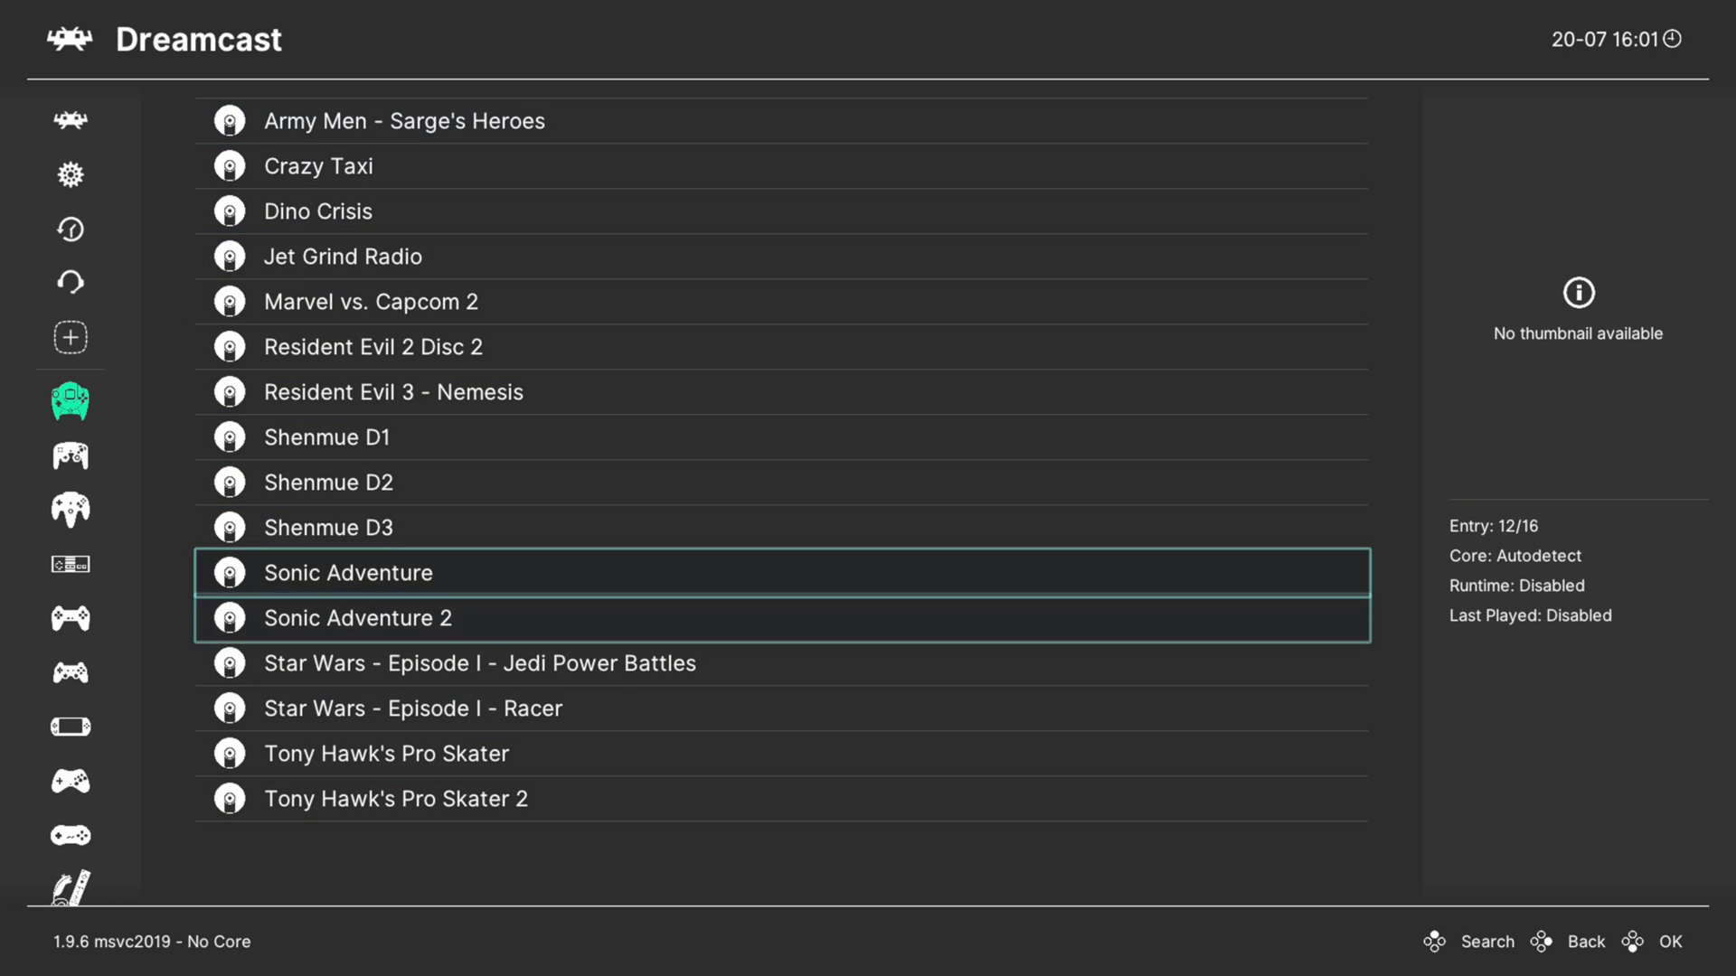
Find Crazy Taxi in the Dreamcast playlist and launch it
{"action": "key", "text": "Down"}
{"action": "key", "text": "Down"}
{"action": "key", "text": "Down"}
{"action": "key", "text": "Down"}
{"action": "key", "text": "Down"}
{"action": "key", "text": "Down"}
{"action": "key", "text": "Down"}
{"action": "key", "text": "Down"}
{"action": "key", "text": "Down"}
{"action": "key", "text": "Down"}
{"action": "key", "text": "Down"}
{"action": "key", "text": "Down"}
{"action": "key", "text": "Down"}
{"action": "key", "text": "Down"}
{"action": "key", "text": "Down"}
{"action": "key", "text": "Down"}
{"action": "key", "text": "Down"}
{"action": "key", "text": "Down"}
{"action": "key", "text": "Down"}
{"action": "key", "text": "Down"}
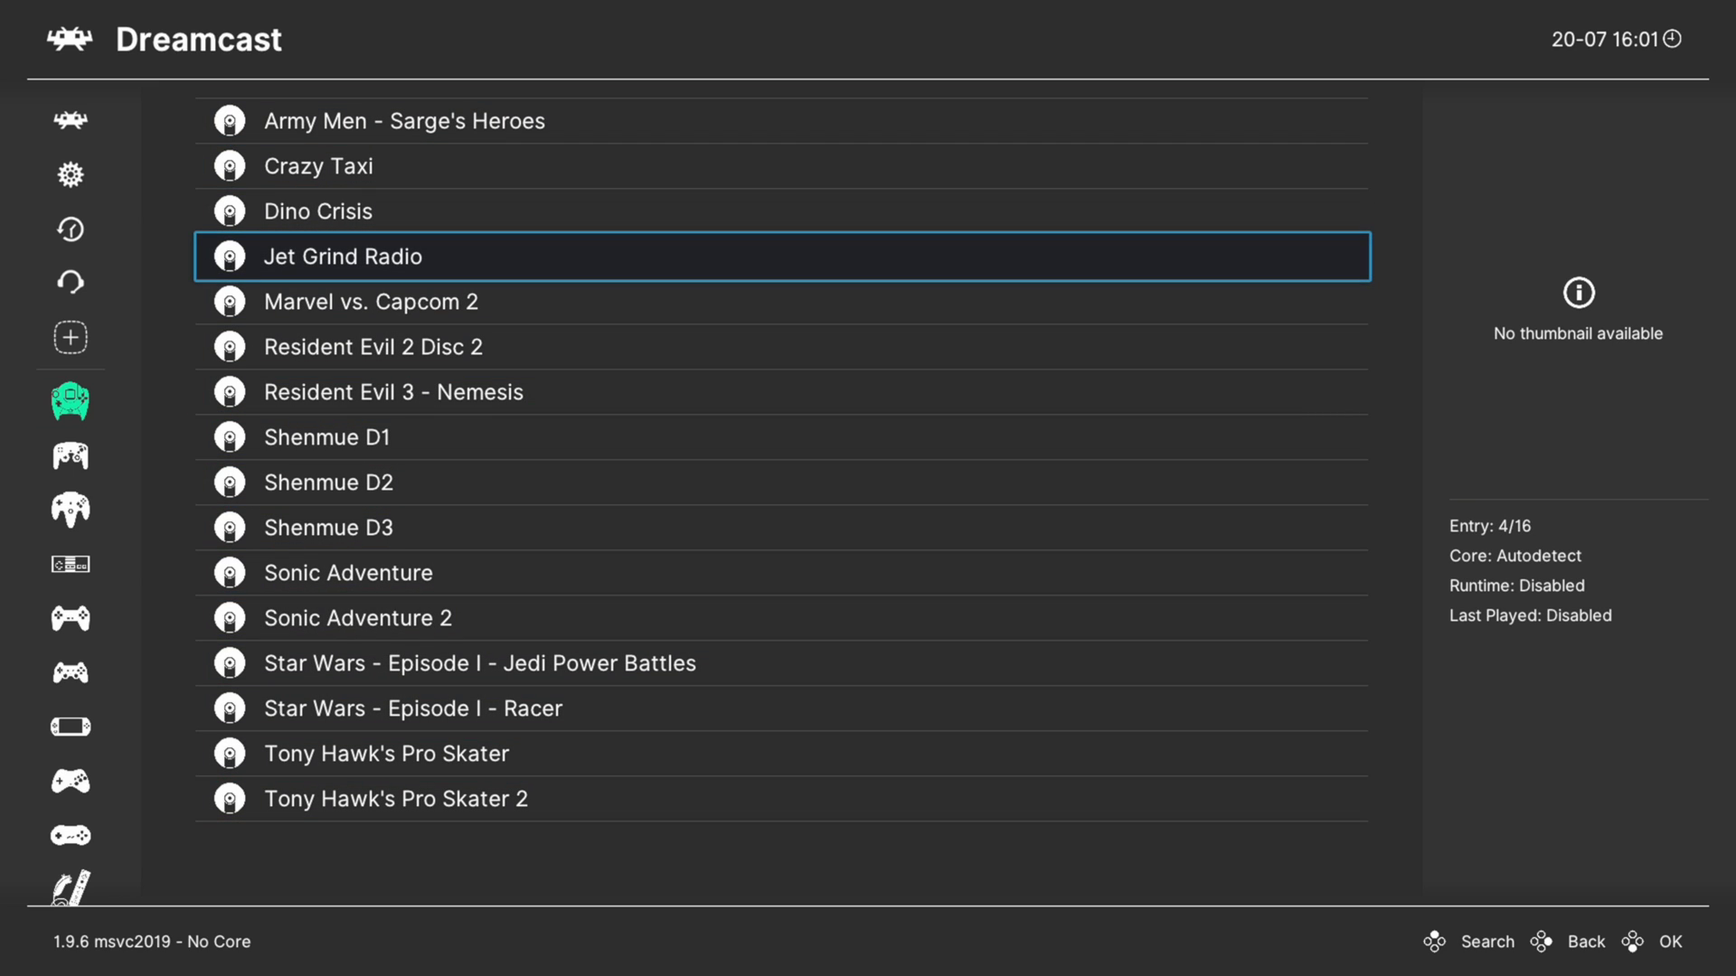
{"action": "key", "text": "Up"}
{"action": "key", "text": "Up"}
{"action": "key", "text": "Return"}
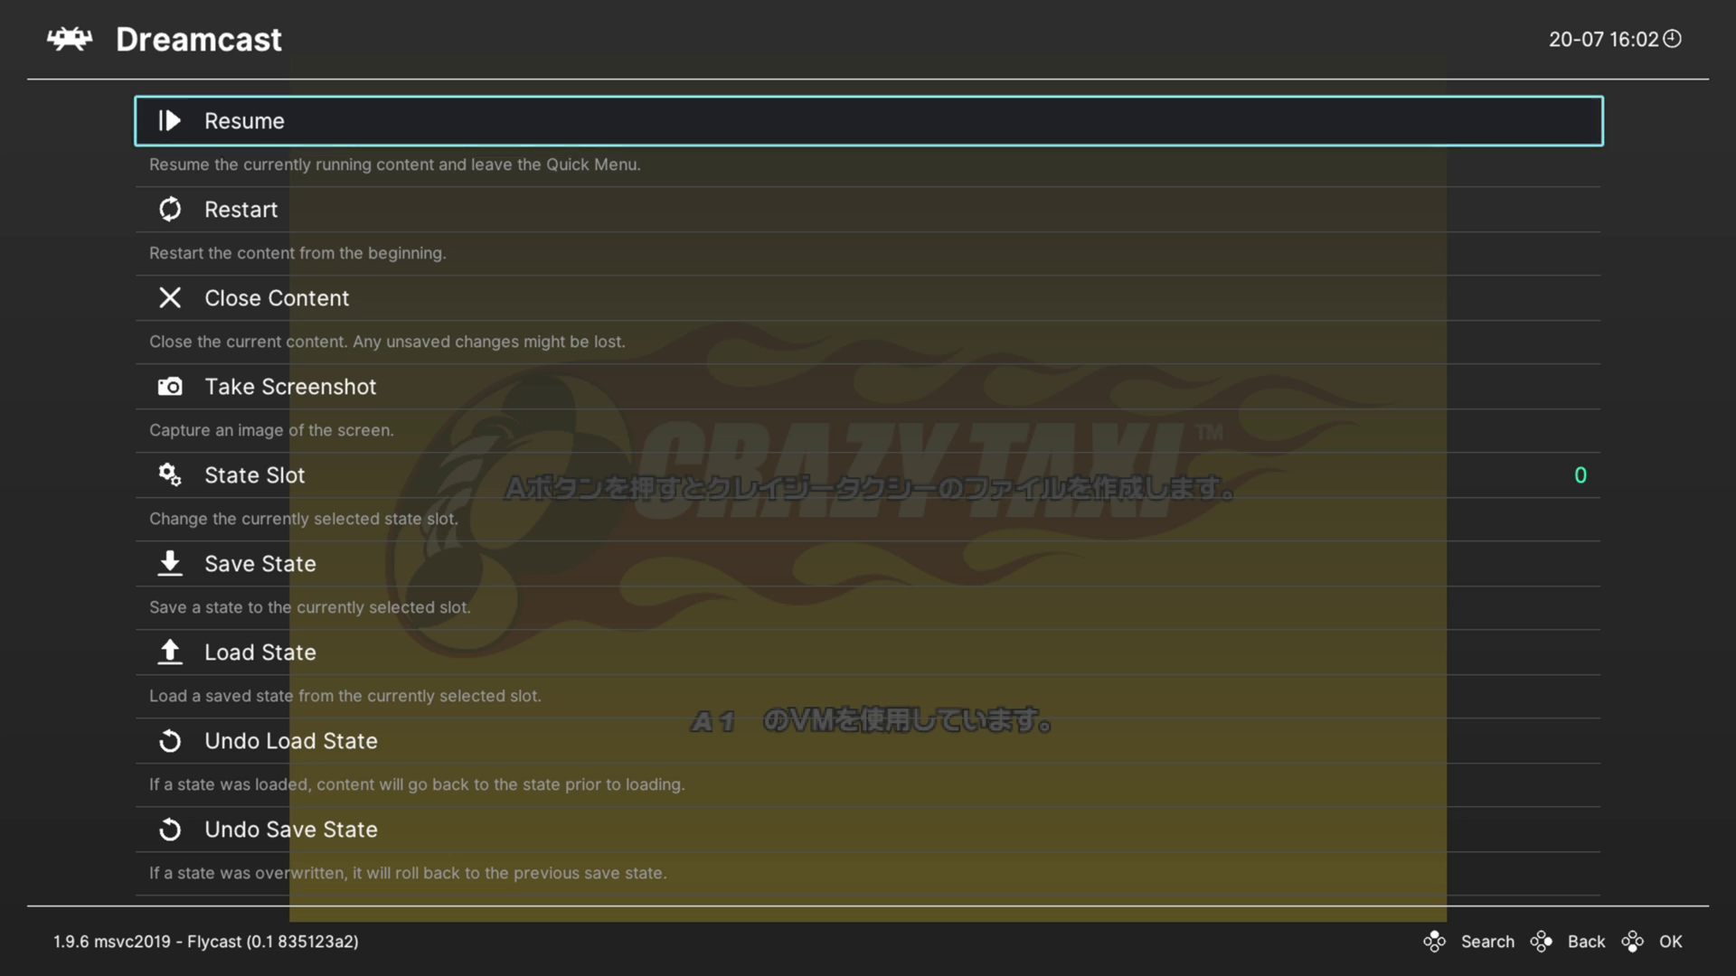
Open the core options for the running Crazy Taxi game
{"action": "key", "text": "Down"}
{"action": "key", "text": "Down"}
{"action": "key", "text": "Down"}
{"action": "key", "text": "Down"}
{"action": "key", "text": "Down"}
{"action": "key", "text": "Down"}
{"action": "key", "text": "Down"}
{"action": "key", "text": "Down"}
{"action": "key", "text": "Down"}
{"action": "key", "text": "Down"}
{"action": "key", "text": "Up"}
{"action": "key", "text": "Return"}
Set the Flycast core's Language option to English
{"action": "key", "text": "Down"}
{"action": "key", "text": "Down"}
{"action": "key", "text": "Down"}
{"action": "key", "text": "Down"}
{"action": "key", "text": "Down"}
{"action": "key", "text": "Down"}
{"action": "key", "text": "Down"}
{"action": "key", "text": "Down"}
{"action": "key", "text": "Down"}
{"action": "key", "text": "Down"}
{"action": "key", "text": "Down"}
{"action": "key", "text": "Down"}
{"action": "key", "text": "Down"}
{"action": "key", "text": "Down"}
{"action": "key", "text": "Down"}
{"action": "key", "text": "Down"}
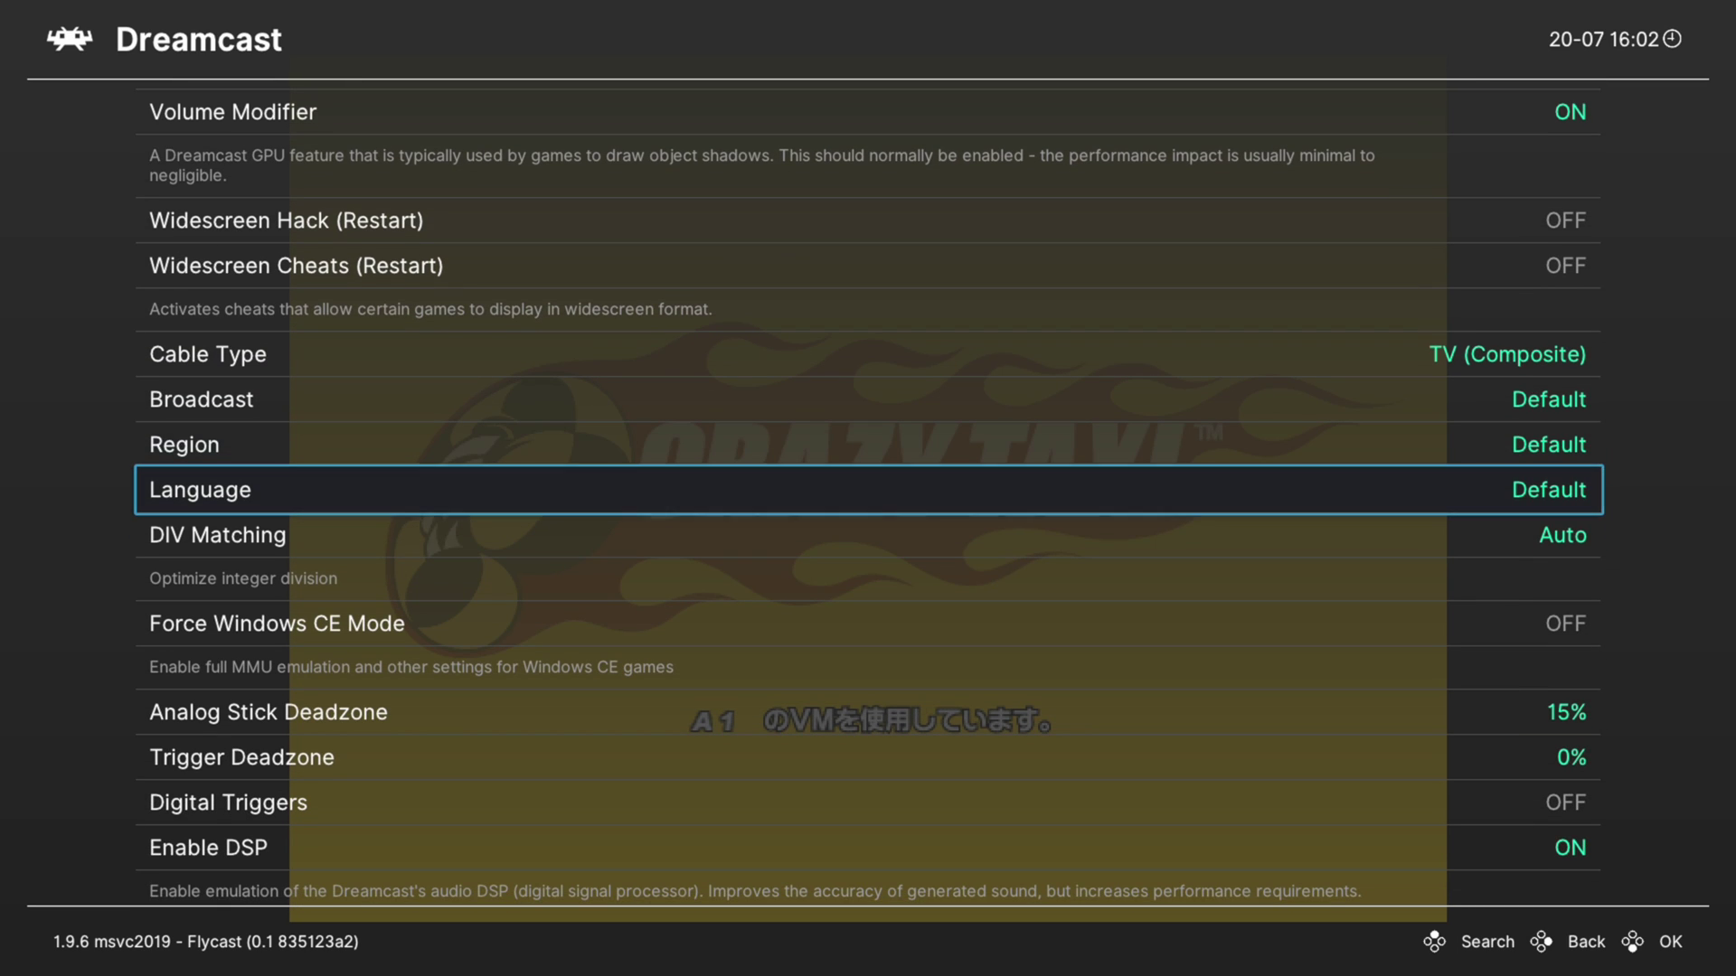
{"action": "key", "text": "Return"}
{"action": "key", "text": "Down"}
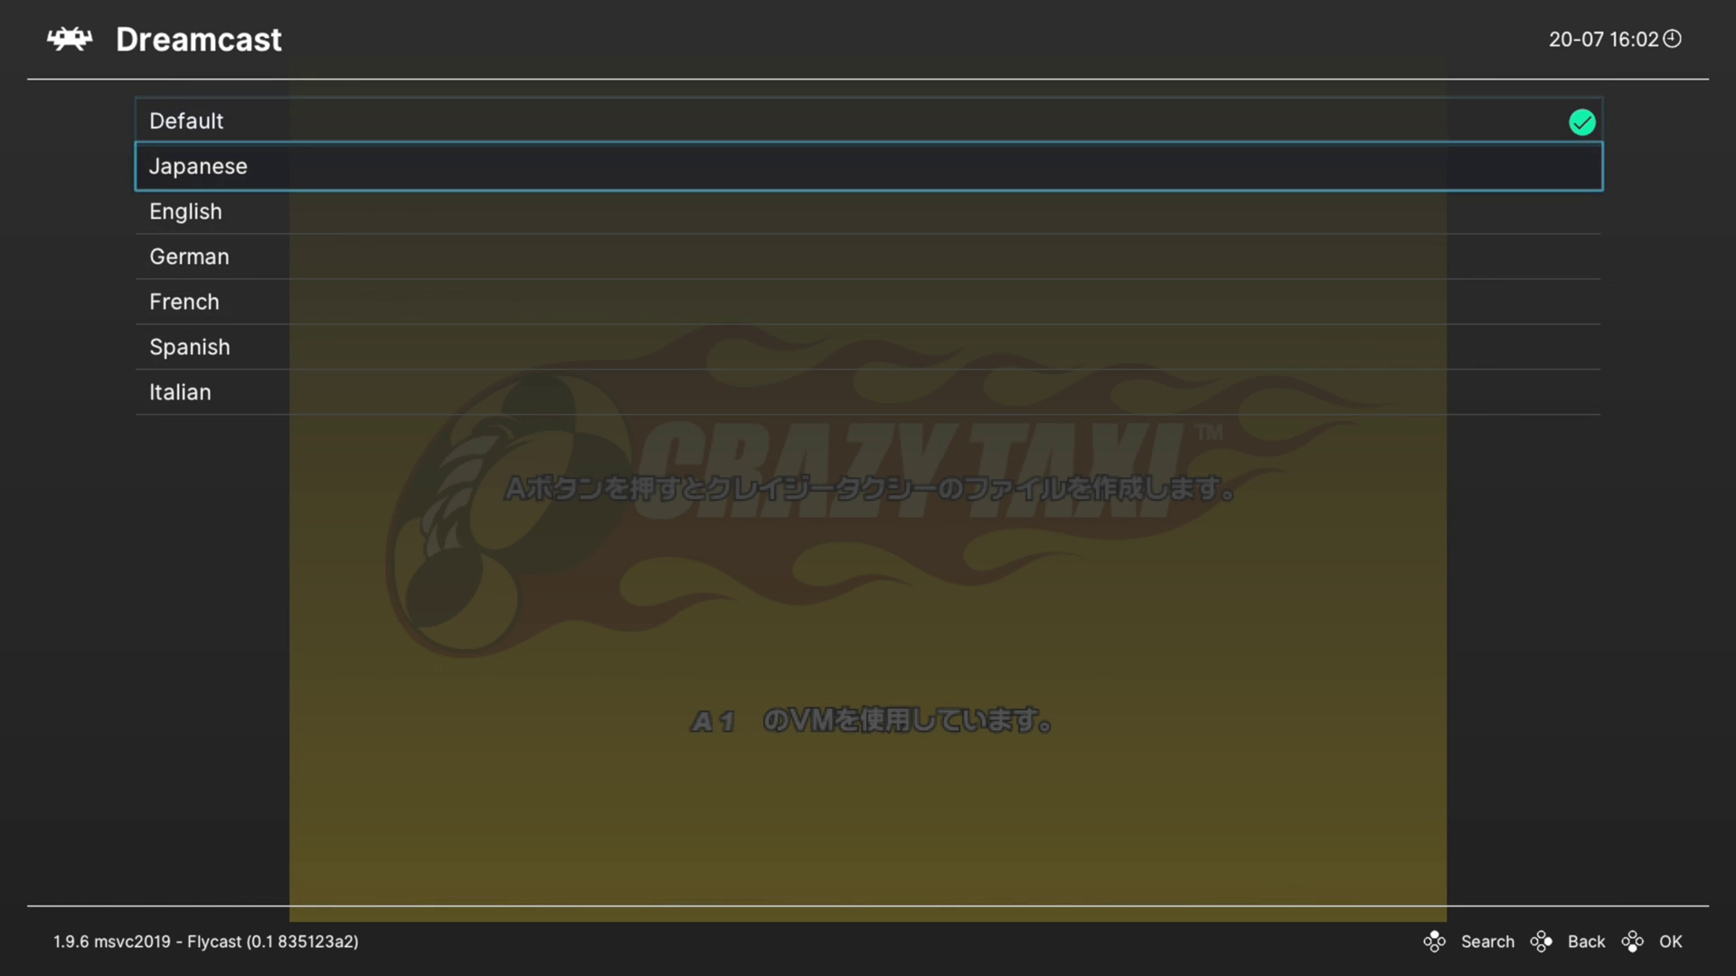
{"action": "key", "text": "Down"}
{"action": "key", "text": "Return"}
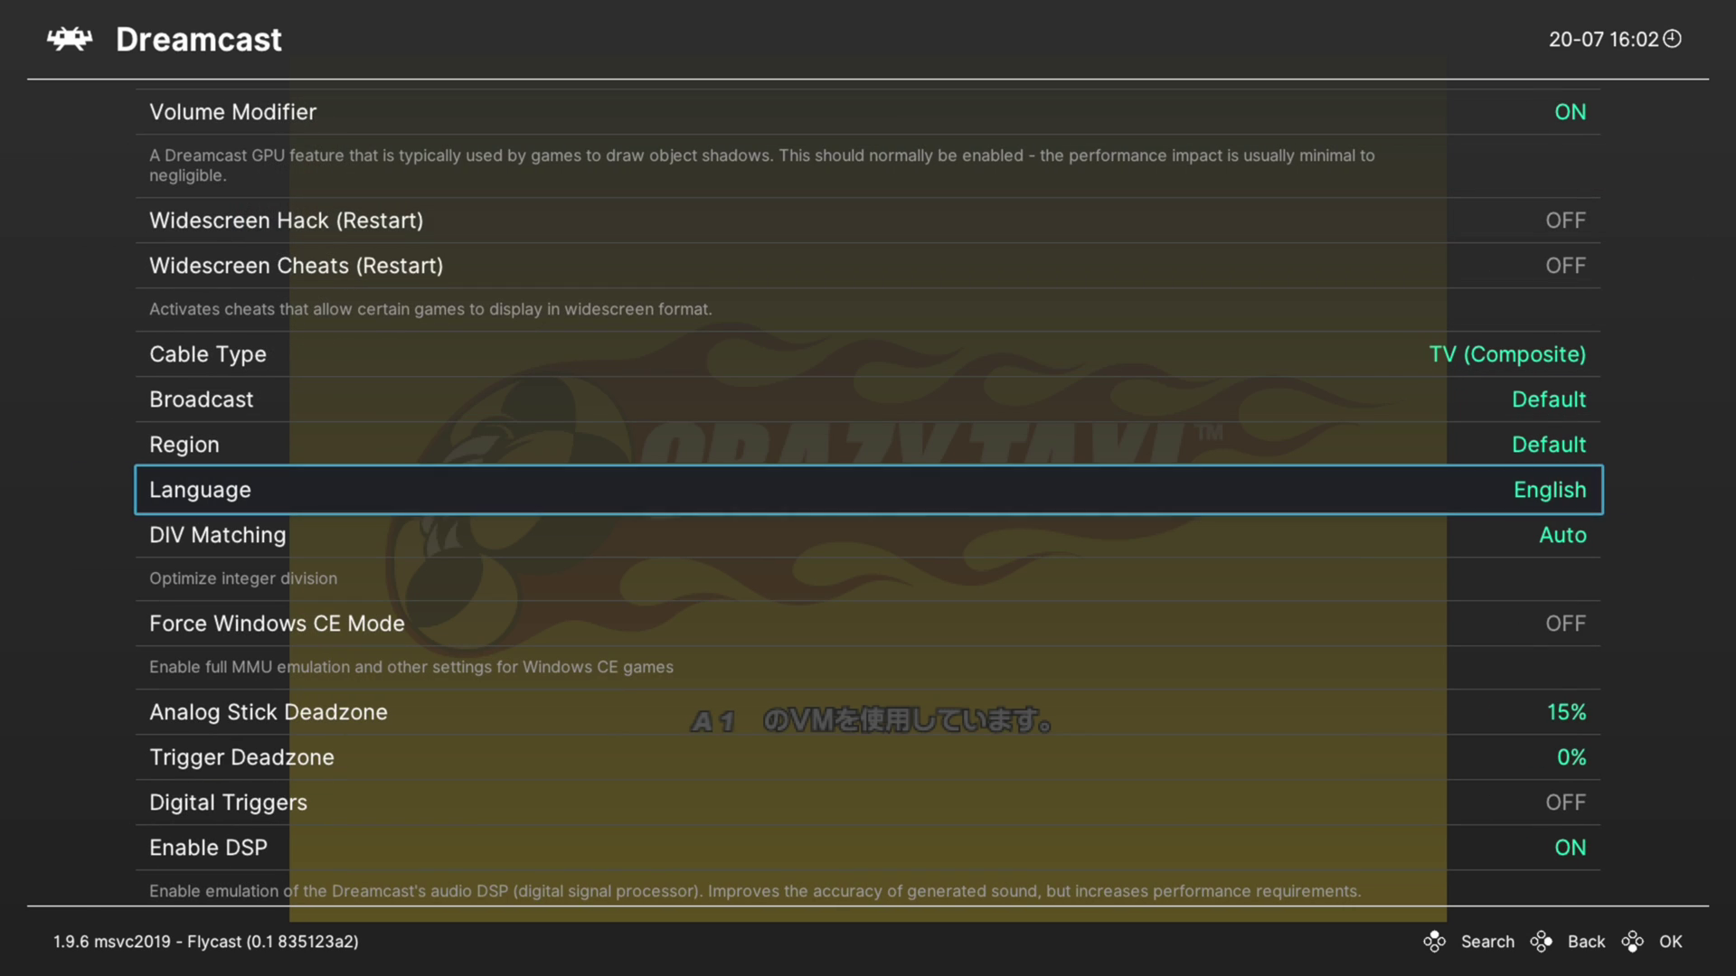
Leave the core options and close the running Crazy Taxi content
{"action": "key", "text": "BackSpace"}
{"action": "key", "text": "Up"}
{"action": "key", "text": "Up"}
{"action": "key", "text": "Up"}
{"action": "key", "text": "Up"}
{"action": "key", "text": "Up"}
{"action": "key", "text": "Up"}
{"action": "key", "text": "Up"}
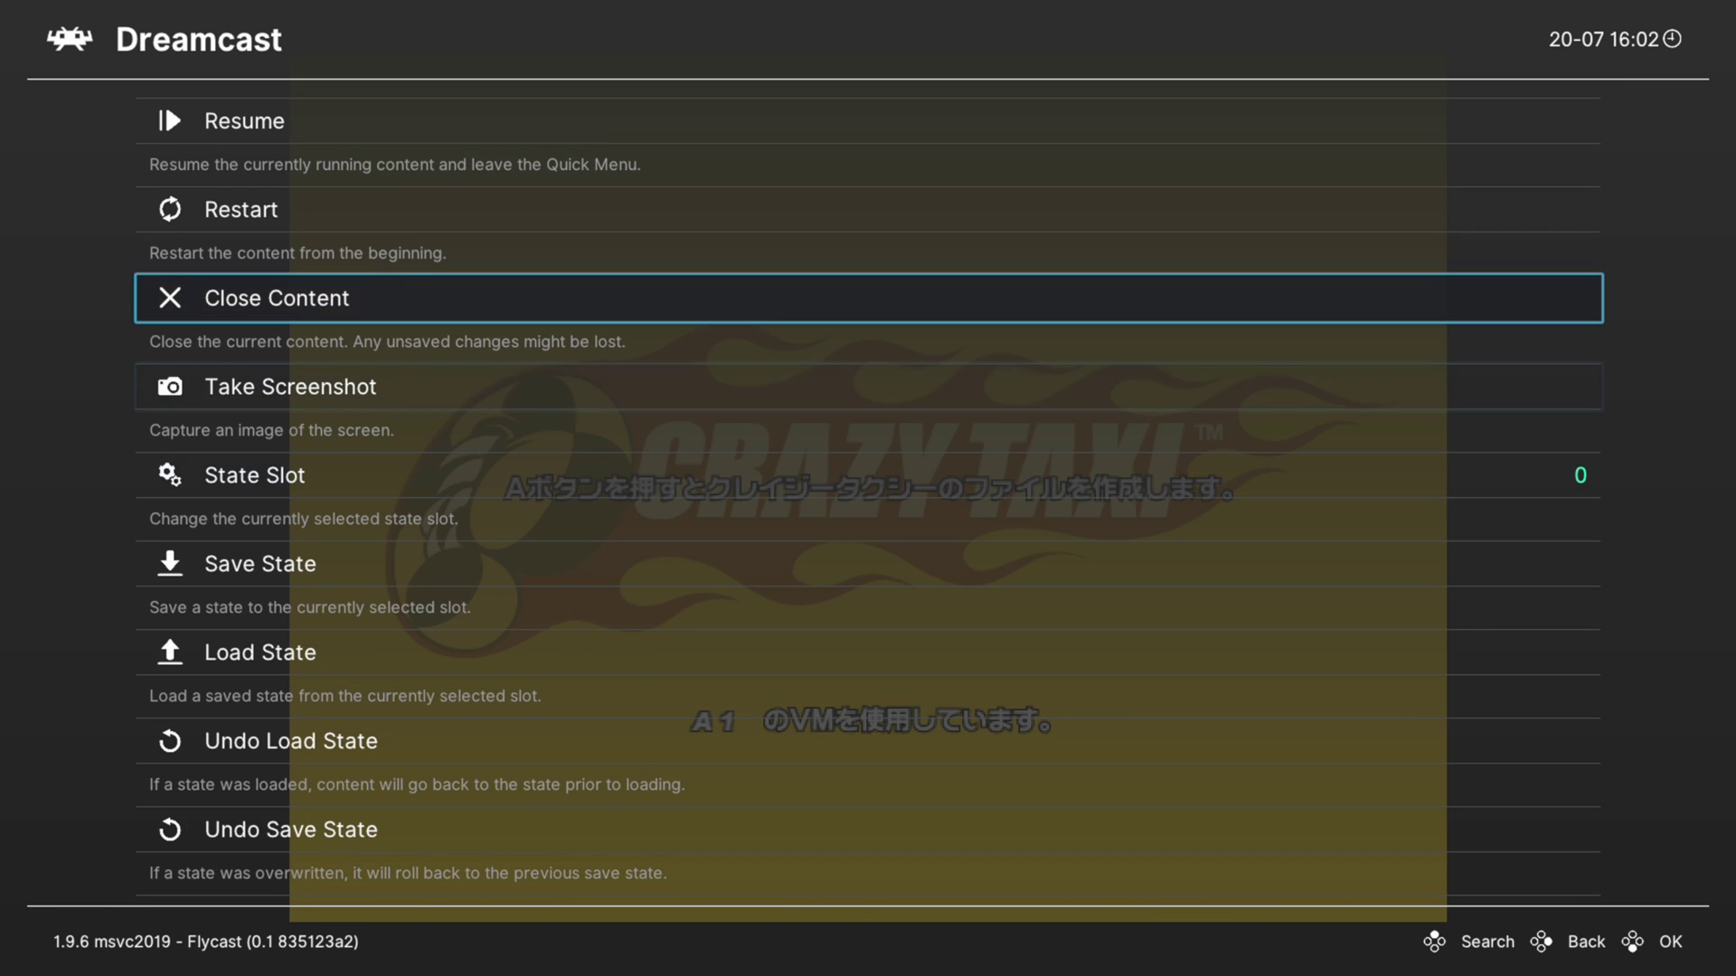
{"action": "key", "text": "Return"}
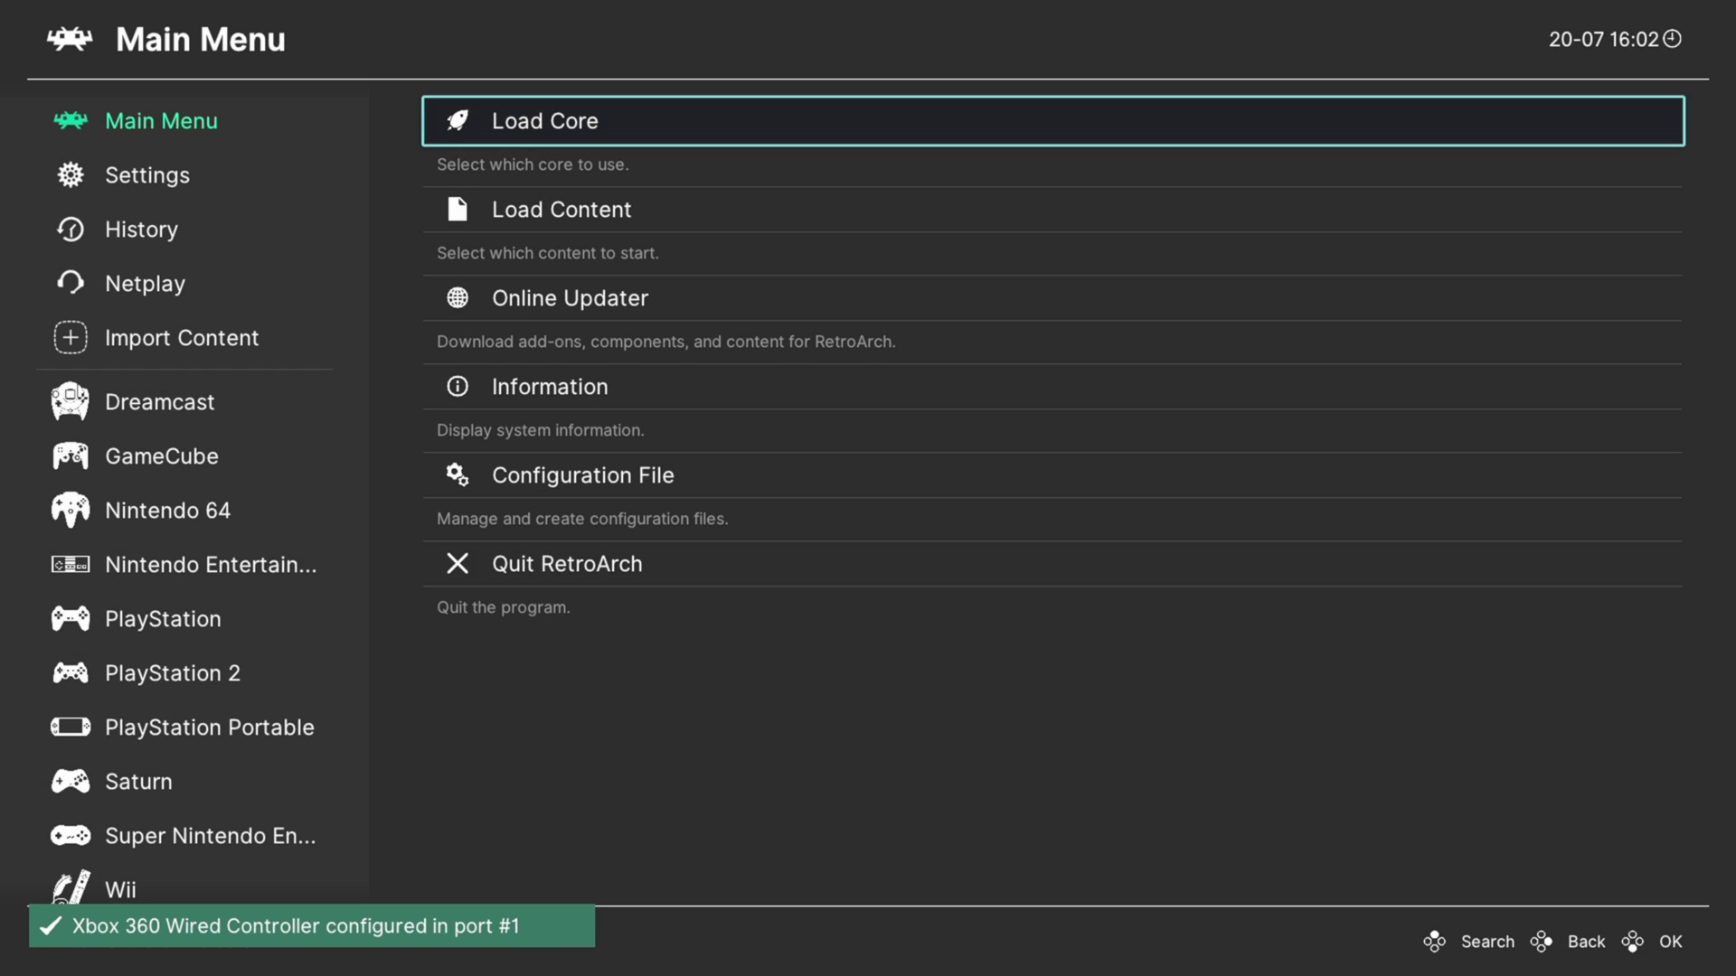
Return to the Dreamcast playlist and relaunch Crazy Taxi
{"action": "key", "text": "Left"}
{"action": "key", "text": "Down"}
{"action": "key", "text": "Down"}
{"action": "key", "text": "Down"}
{"action": "key", "text": "Down"}
{"action": "key", "text": "Down"}
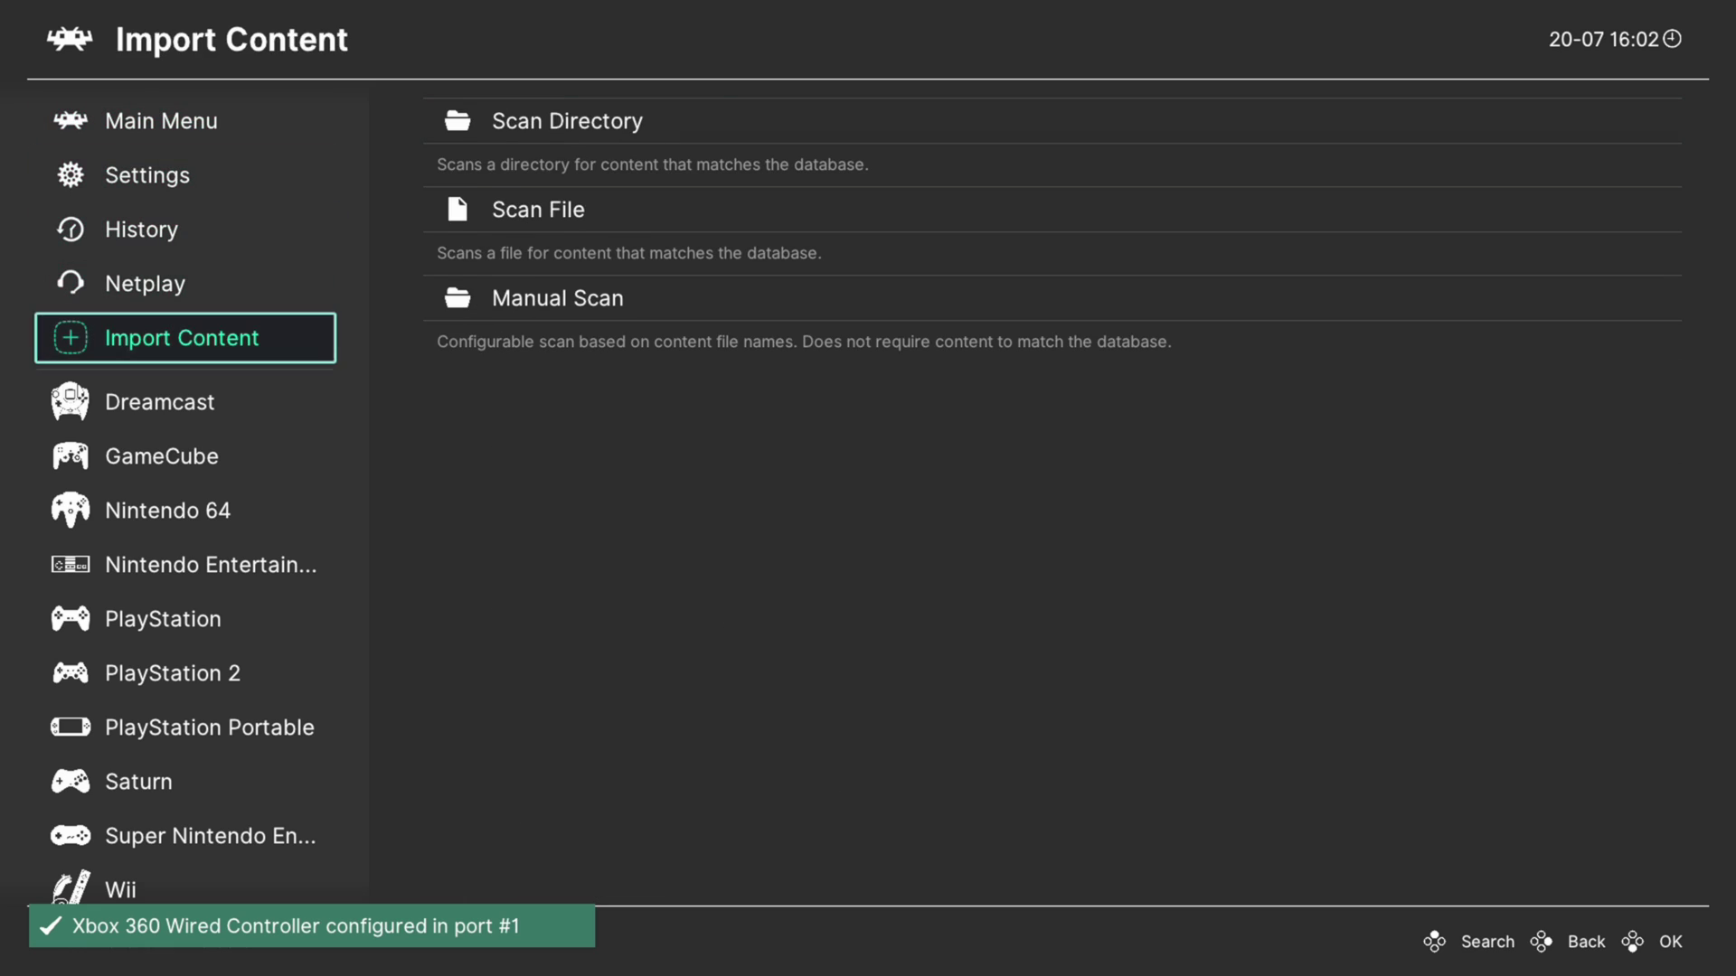
{"action": "key", "text": "Right"}
{"action": "key", "text": "Down"}
{"action": "key", "text": "Return"}
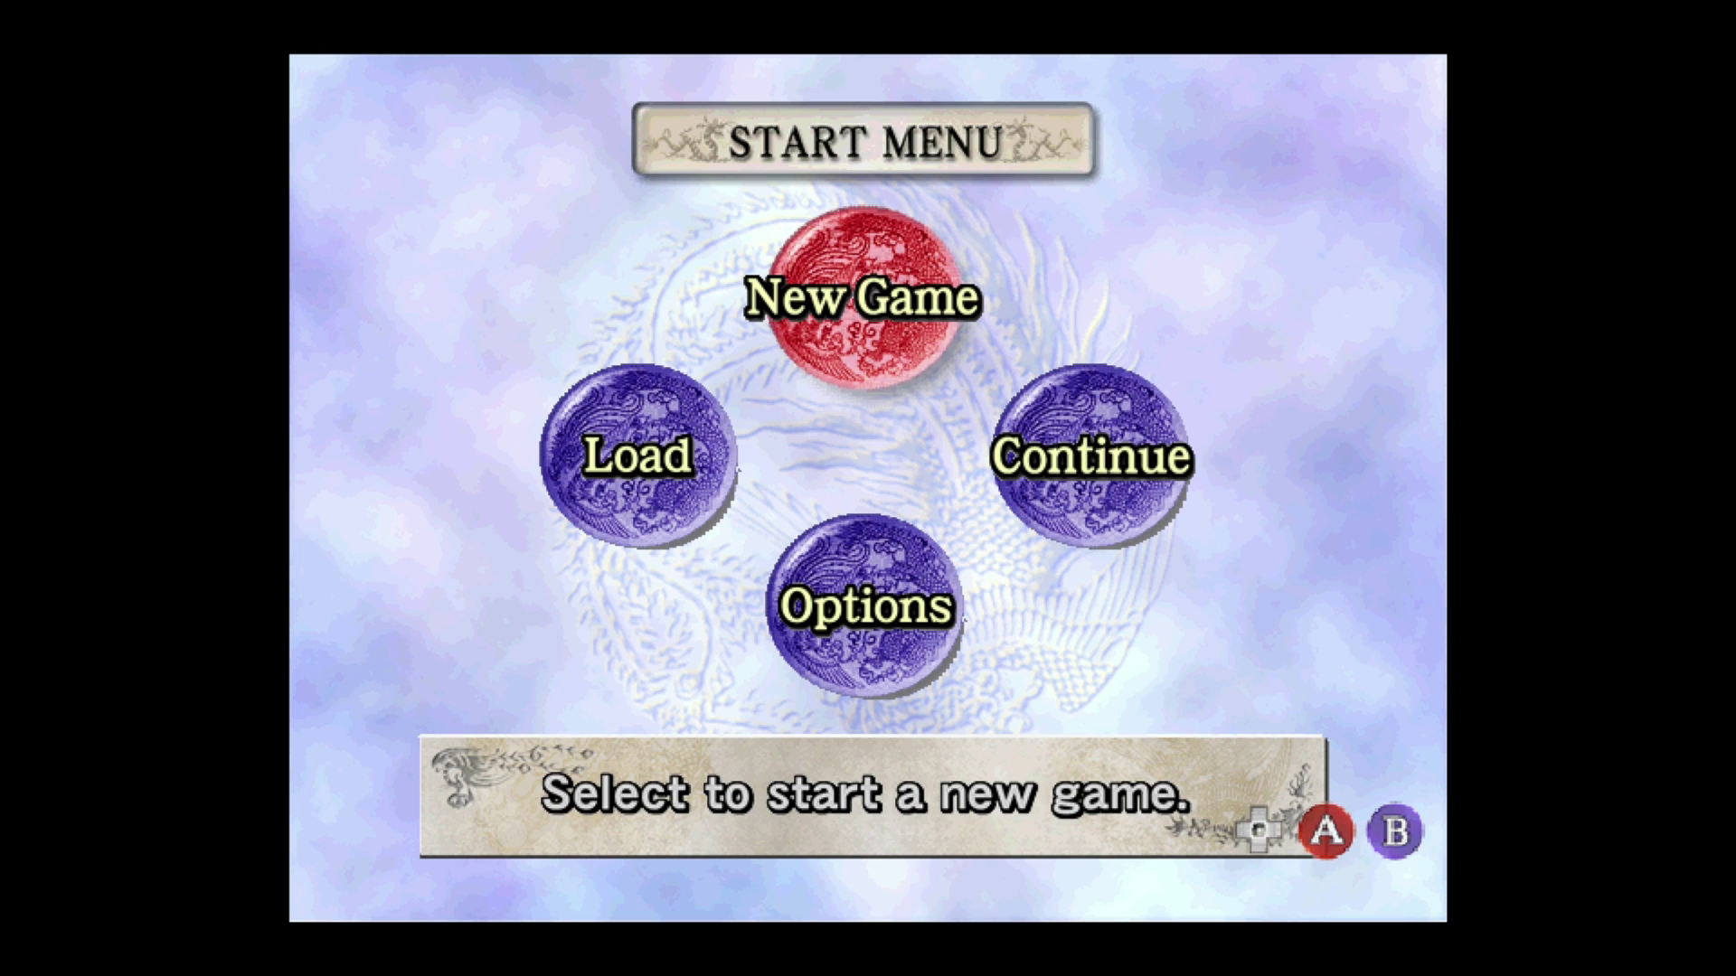
Choose New Game on Shenmue's start menu and open the Disc Control settings for the running game
{"action": "key", "text": "Return"}
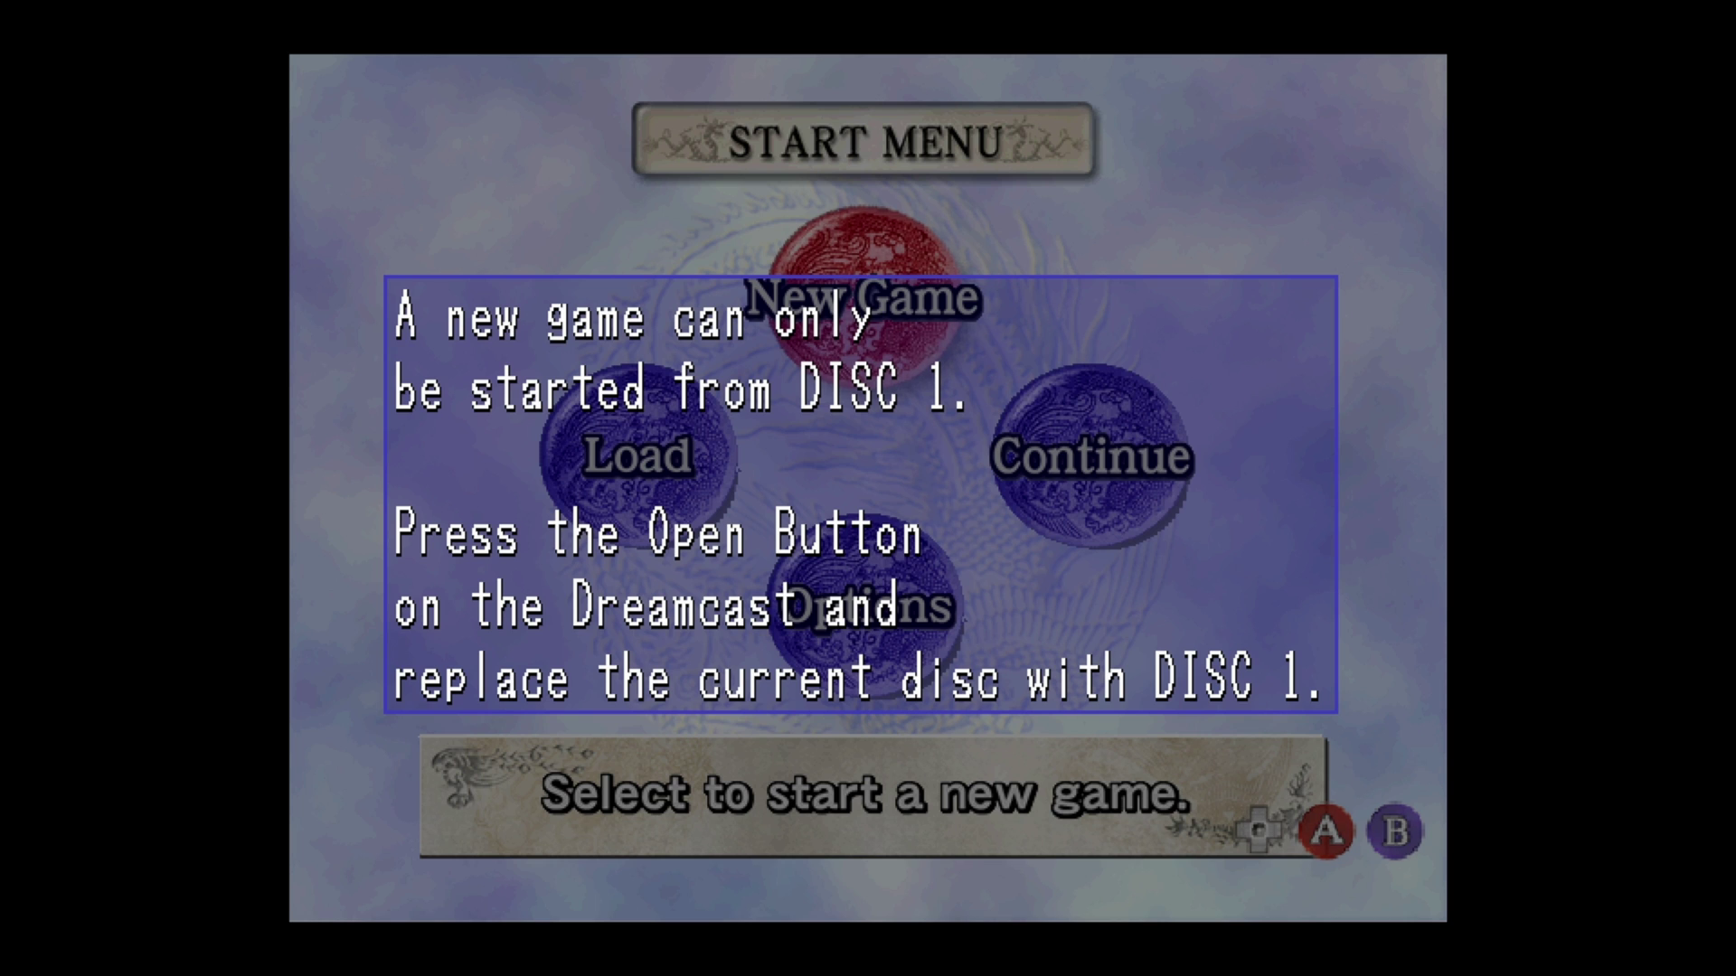
{"action": "key", "text": "F1"}
{"action": "key", "text": "Down"}
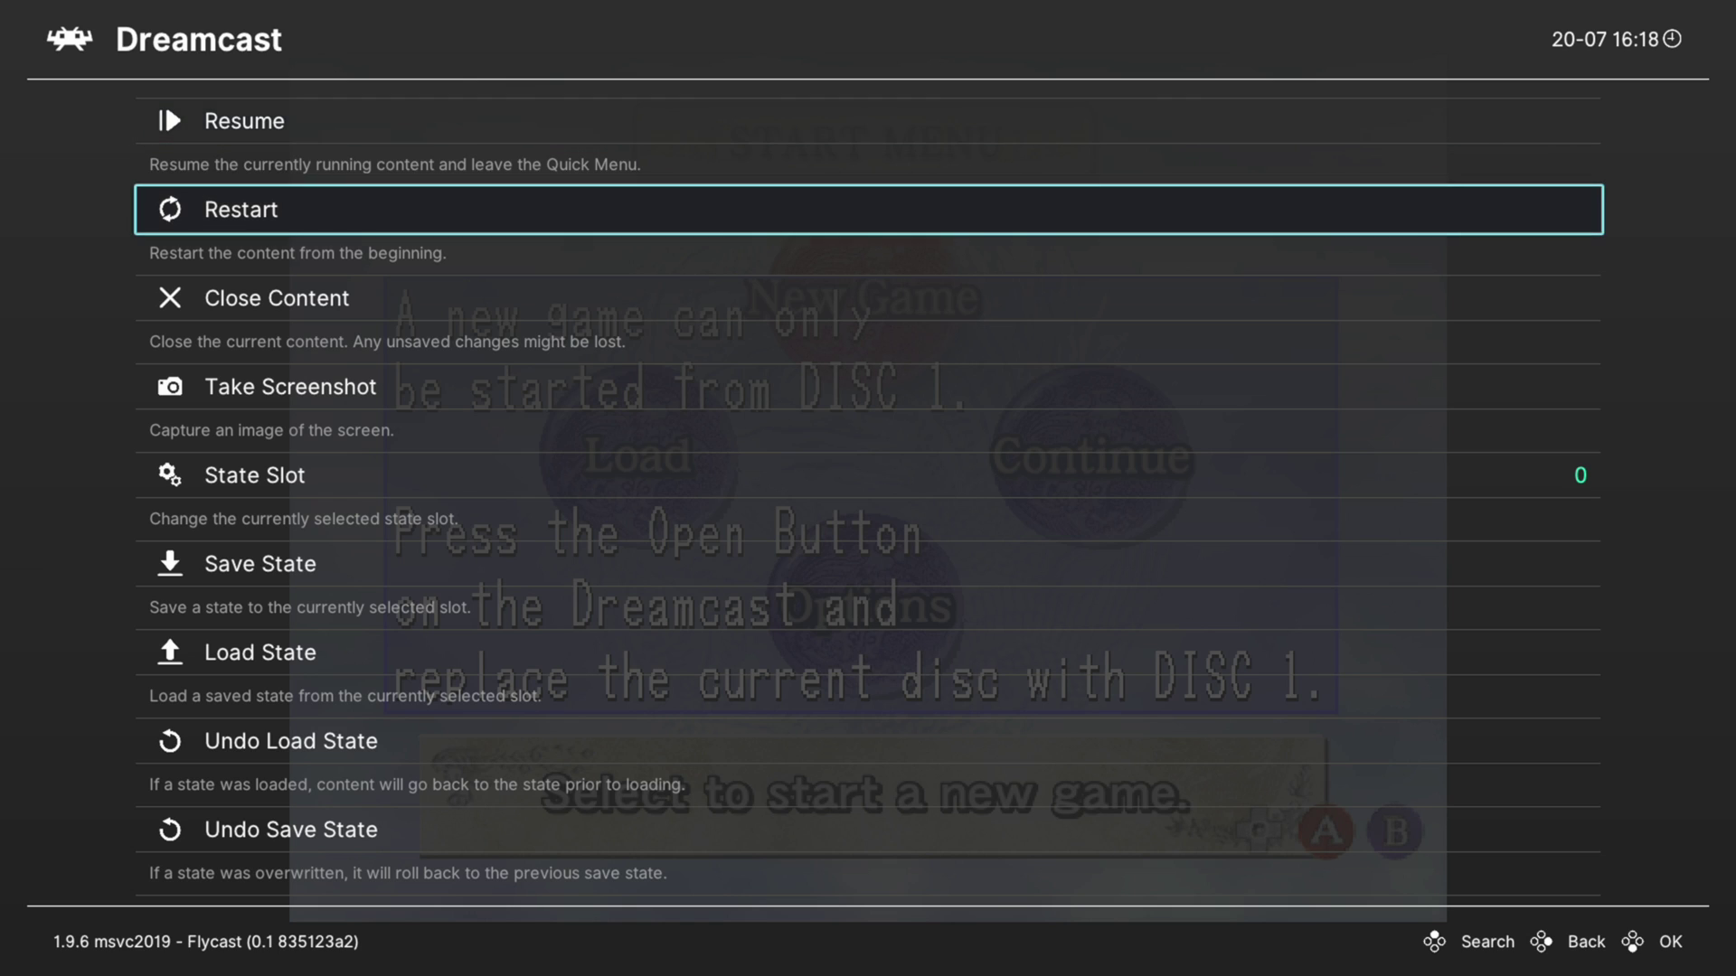
{"action": "key", "text": "Down"}
{"action": "key", "text": "Down"}
{"action": "key", "text": "Down"}
{"action": "key", "text": "Down"}
{"action": "key", "text": "Down"}
{"action": "key", "text": "Down"}
{"action": "key", "text": "Down"}
{"action": "key", "text": "Down"}
{"action": "key", "text": "Down"}
{"action": "key", "text": "Down"}
{"action": "key", "text": "Down"}
{"action": "key", "text": "Down"}
{"action": "key", "text": "Down"}
{"action": "key", "text": "Down"}
{"action": "key", "text": "Return"}
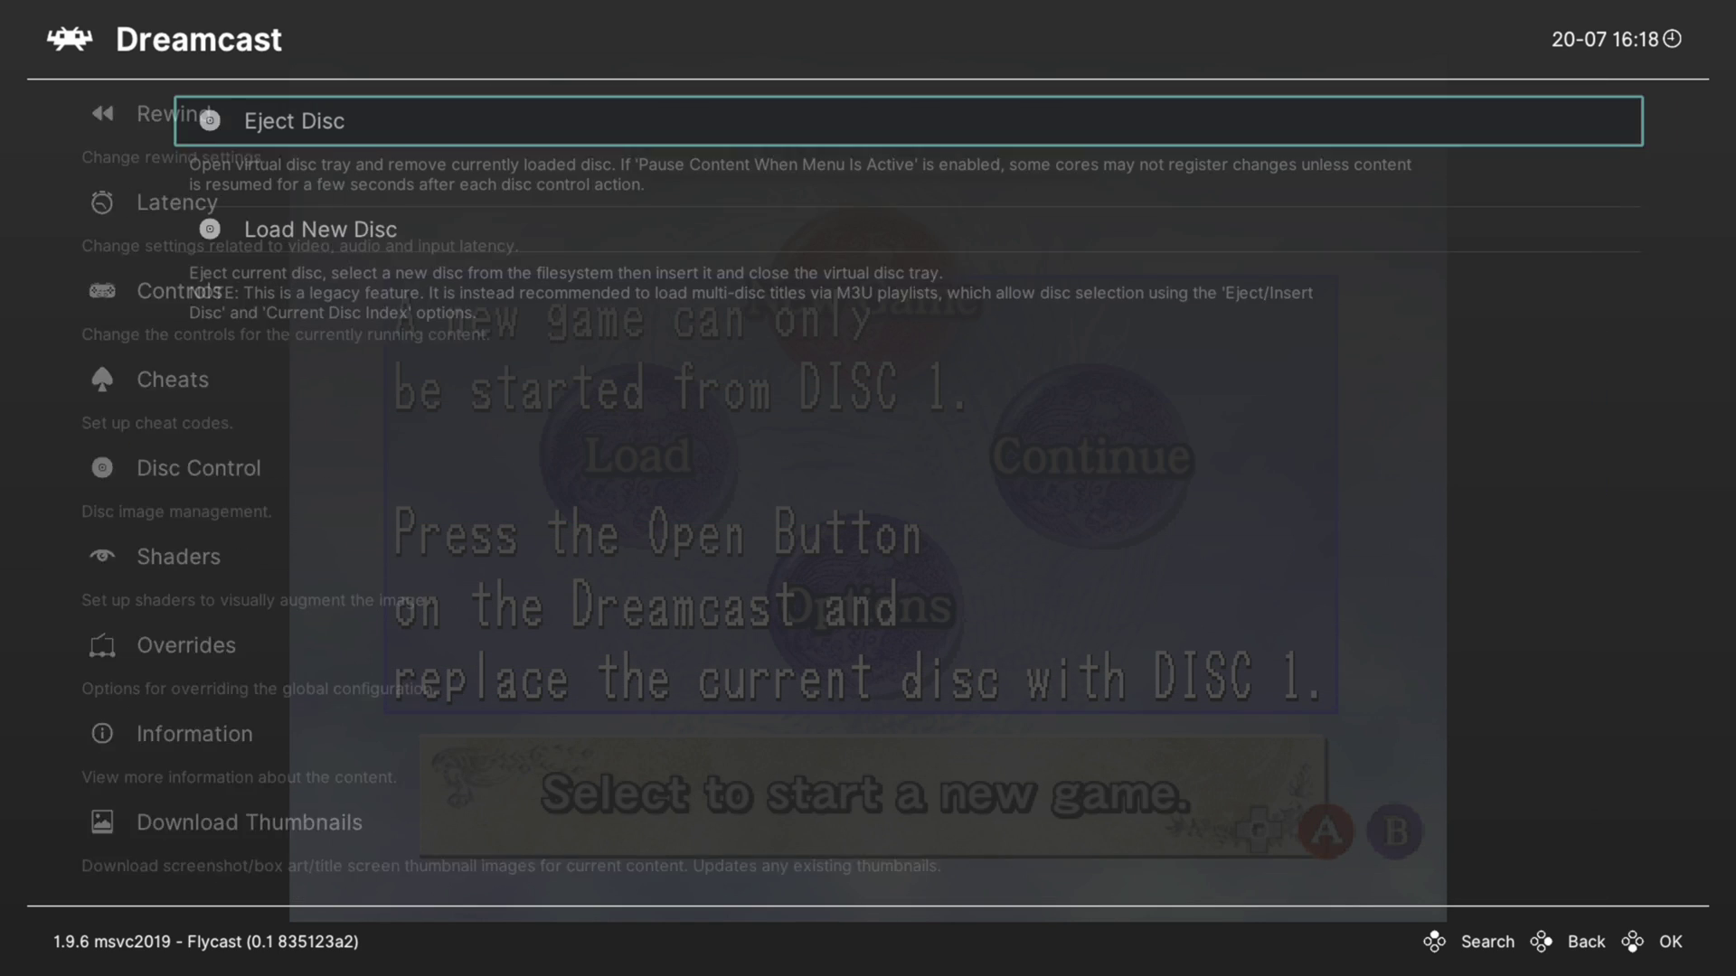
Replace the ejected Shenmue disc with Shenmue D1.chd as the new disc and insert it
{"action": "key", "text": "Return"}
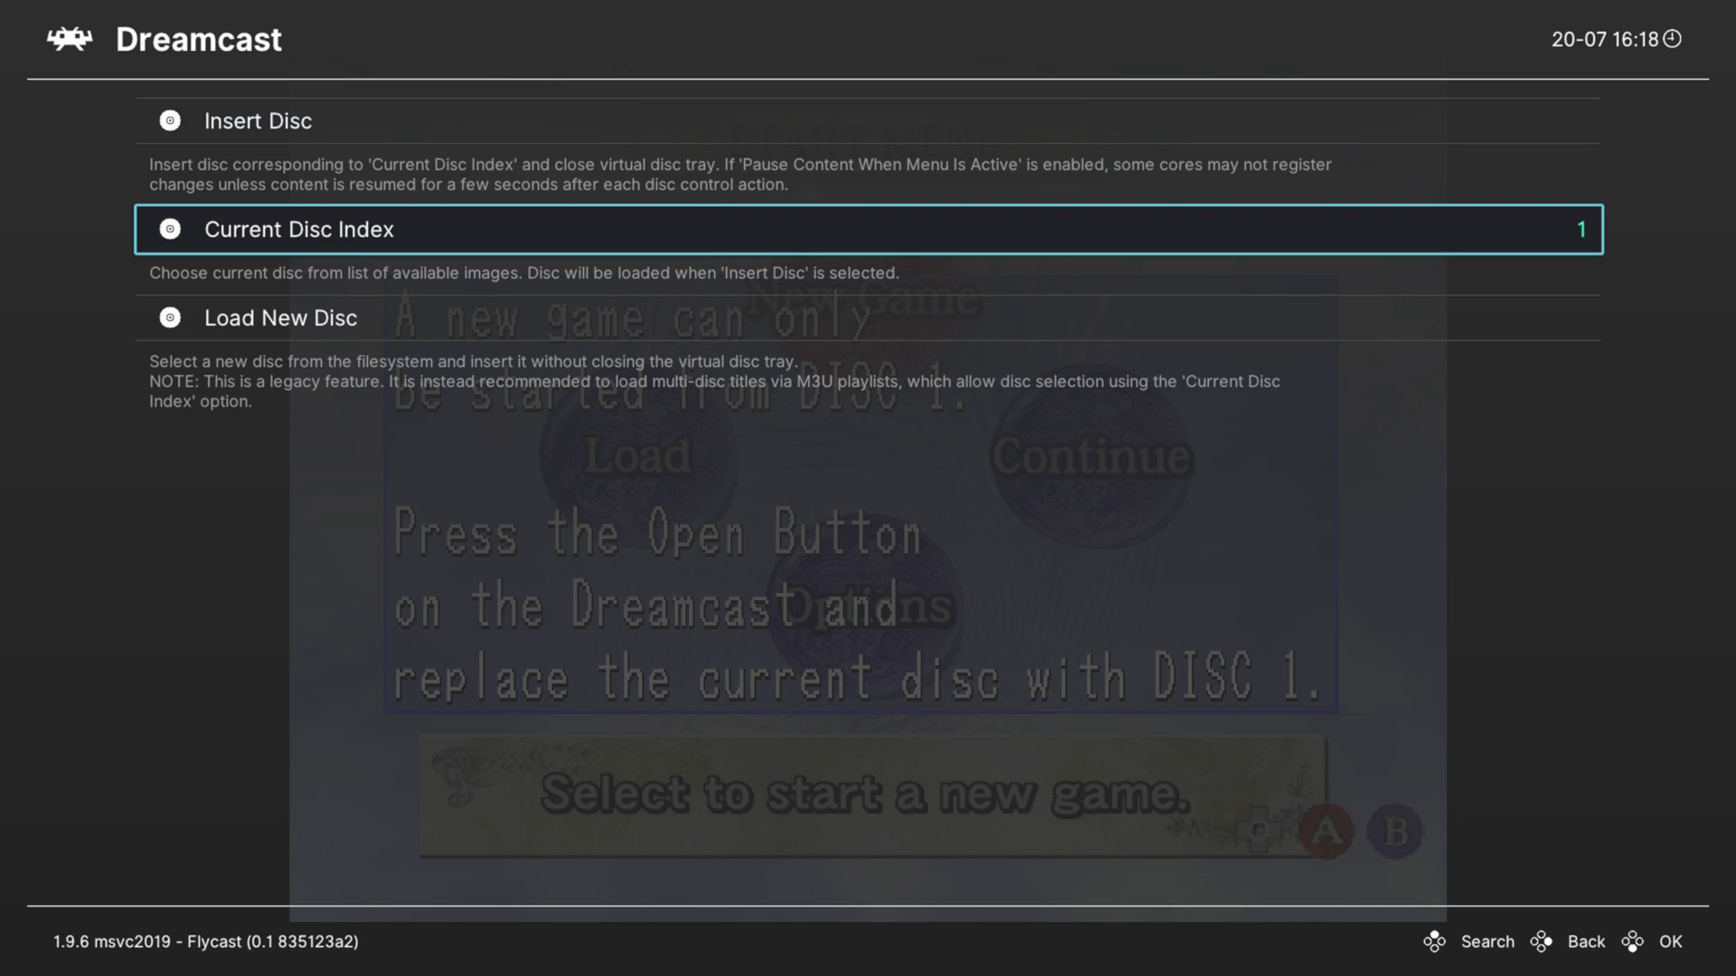
{"action": "key", "text": "Down"}
{"action": "key", "text": "Return"}
{"action": "key", "text": "Down"}
{"action": "key", "text": "Down"}
{"action": "key", "text": "Down"}
{"action": "key", "text": "Down"}
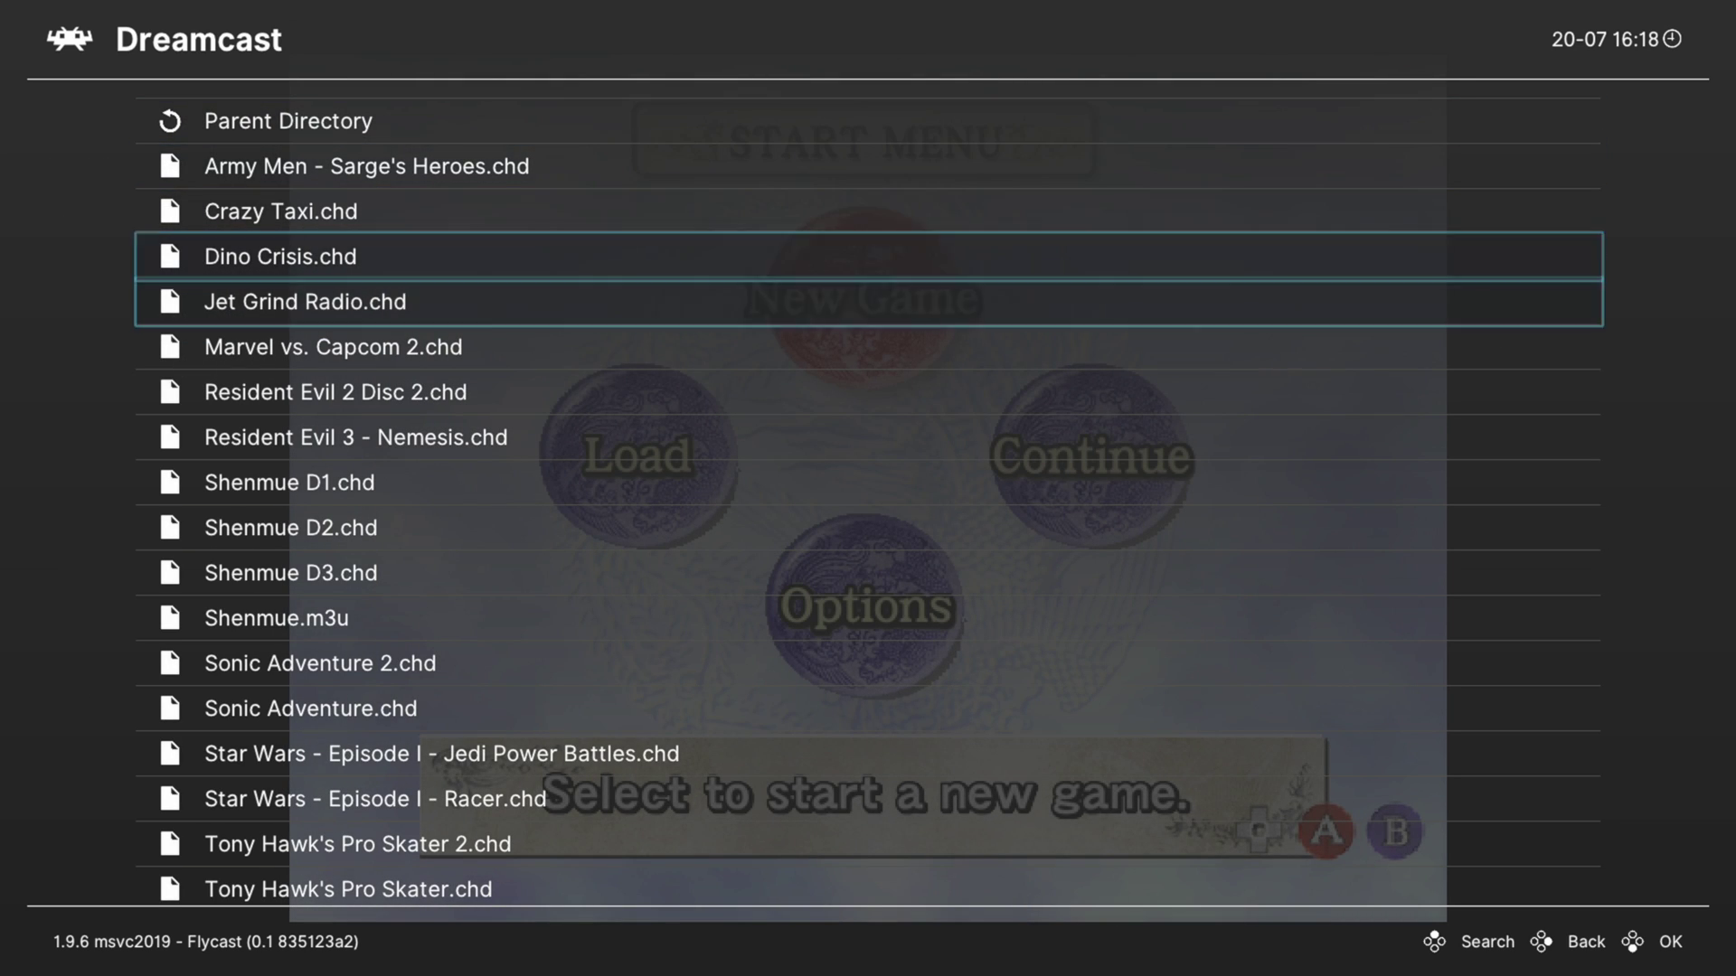
{"action": "key", "text": "Down"}
{"action": "key", "text": "Down"}
{"action": "key", "text": "Down"}
{"action": "key", "text": "Down"}
{"action": "key", "text": "Return"}
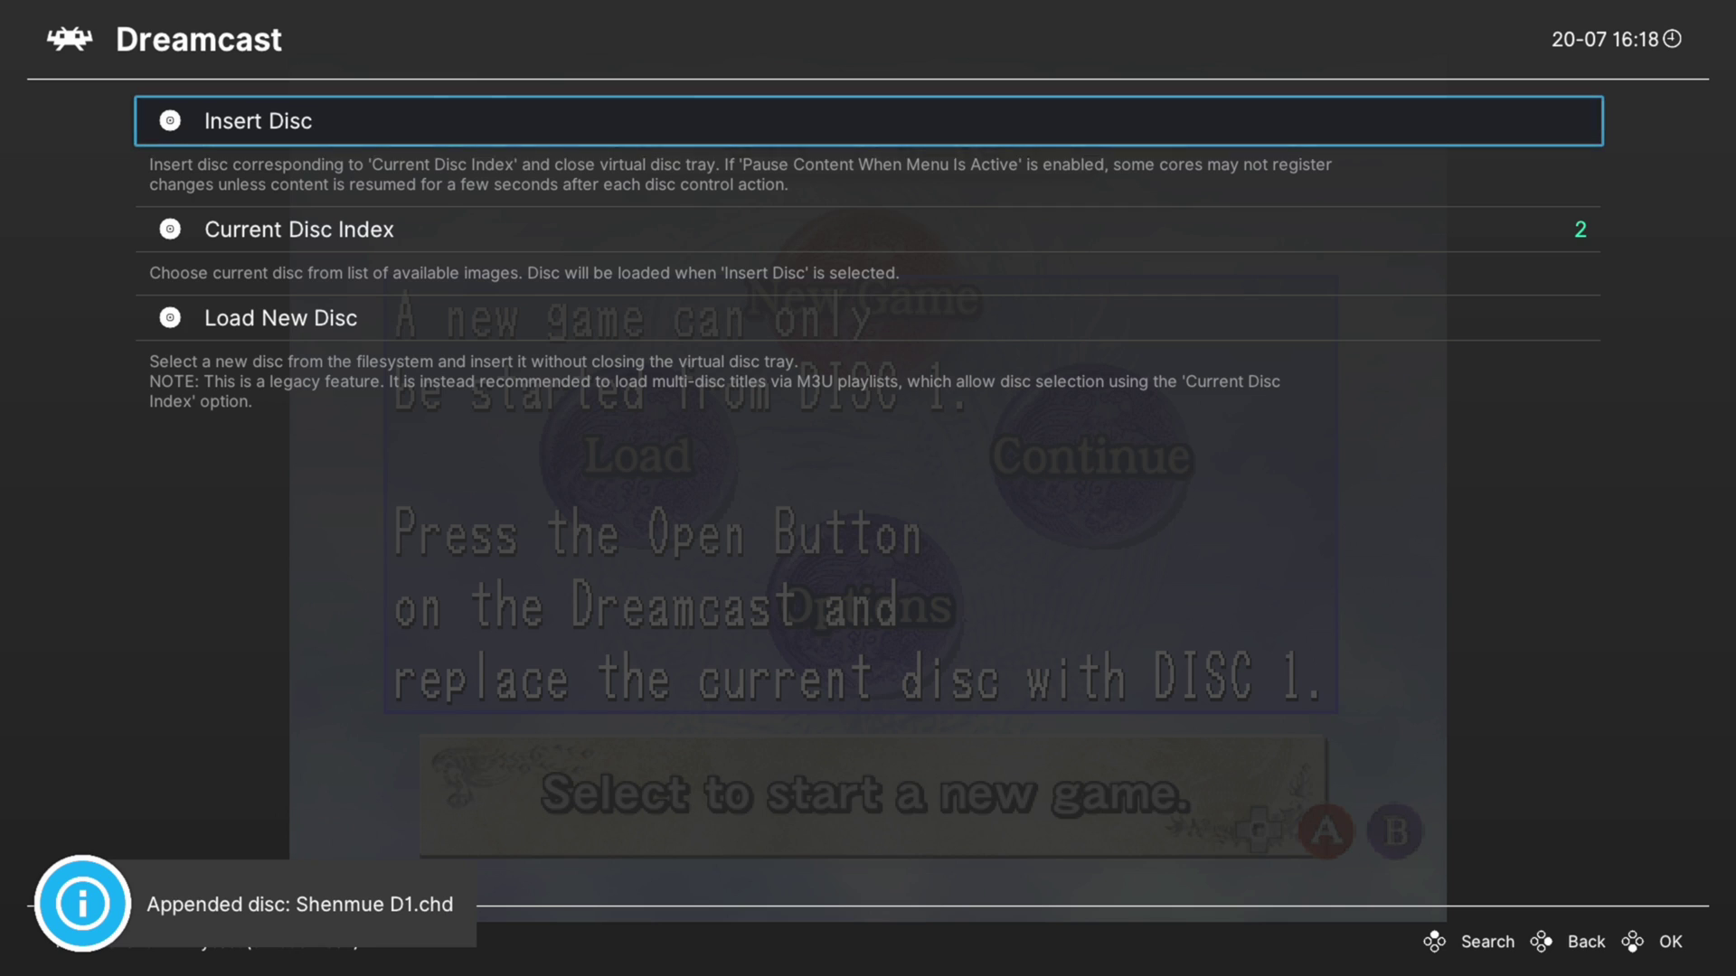
{"action": "key", "text": "Return"}
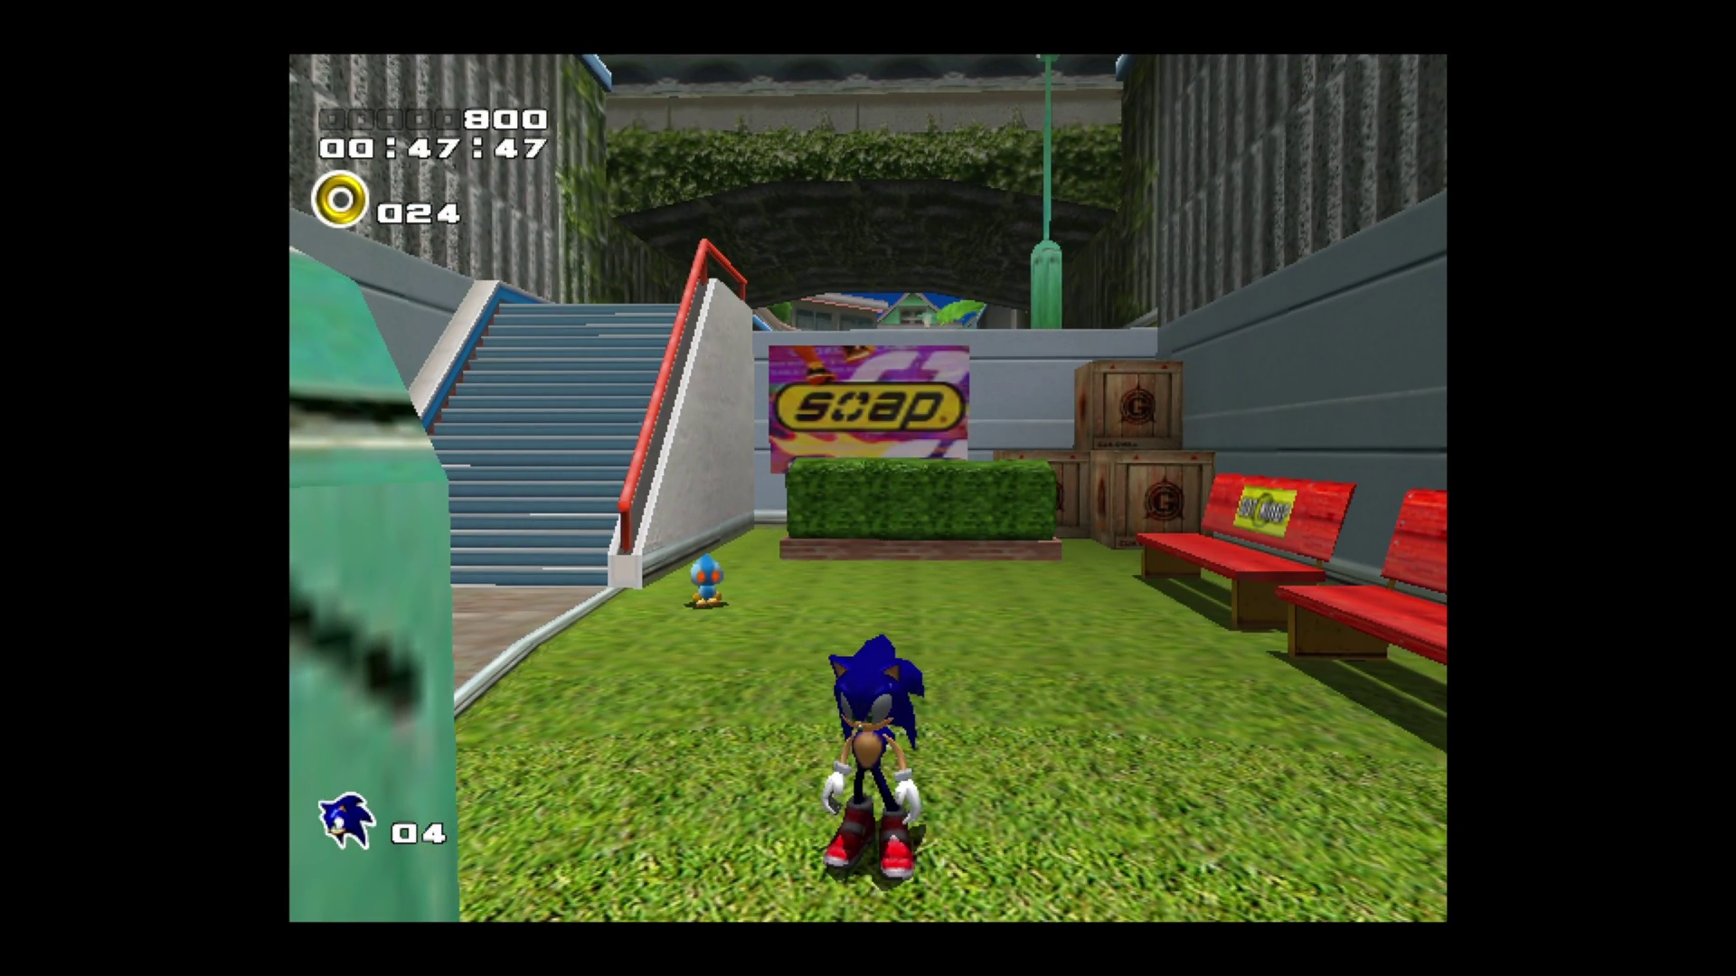
Pause Sonic Adventure 2 and open the core options for the running game
{"action": "key", "text": "Return"}
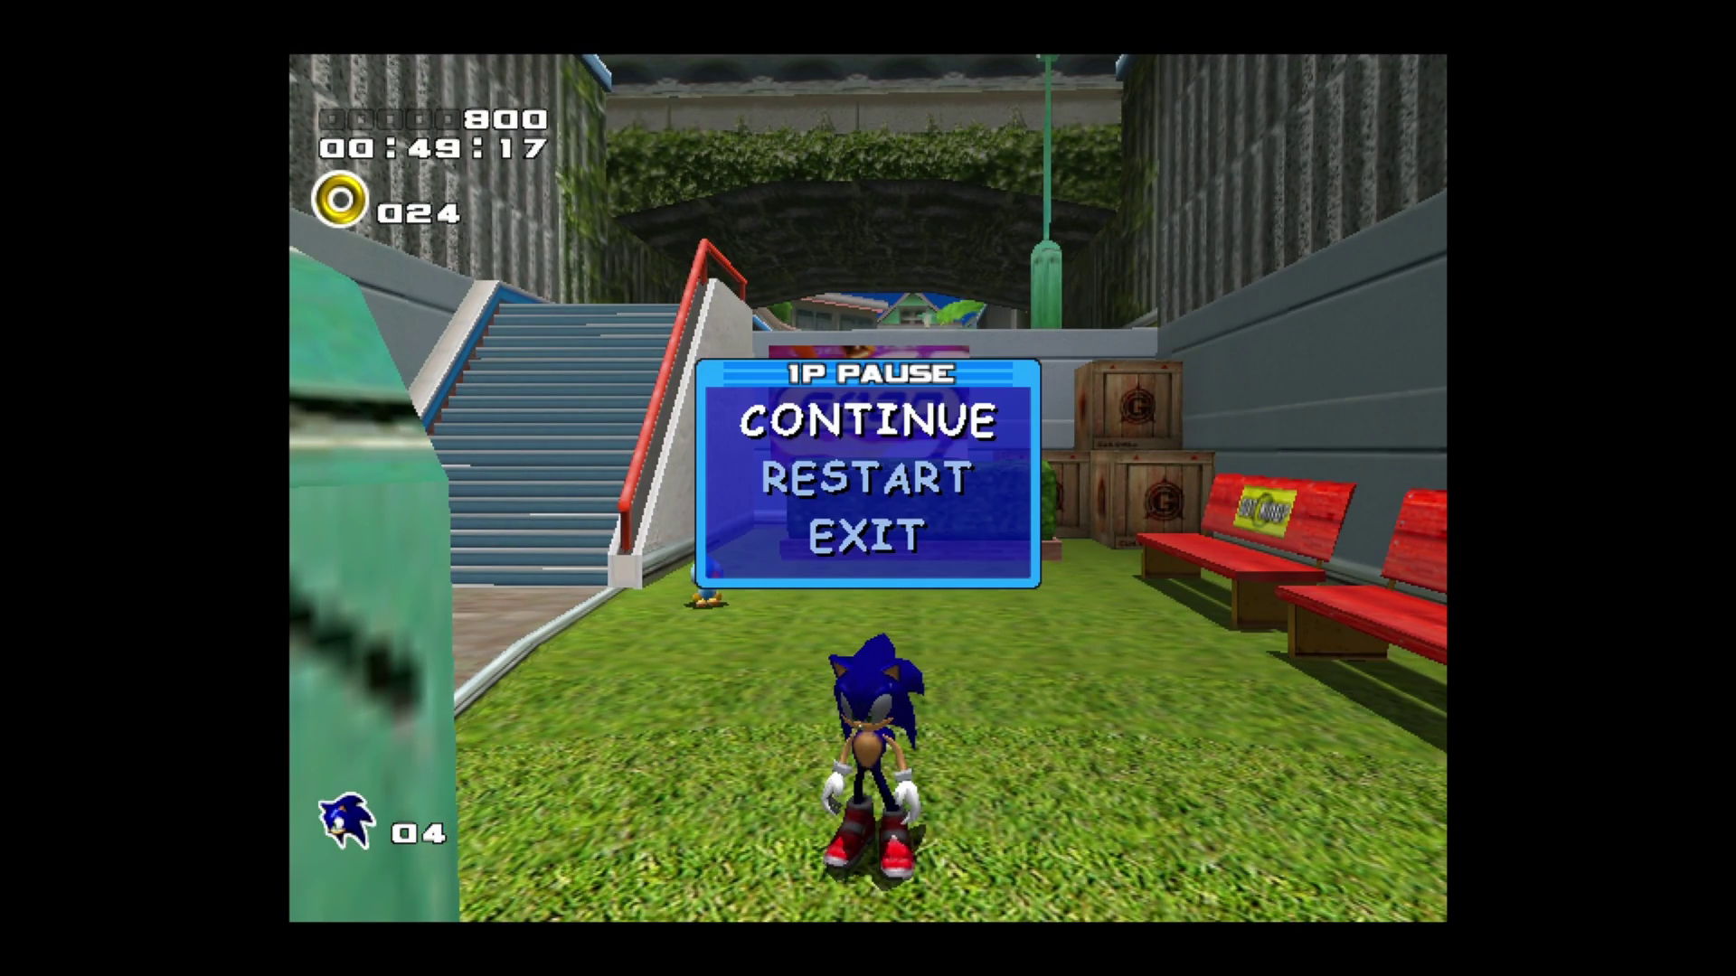
{"action": "key", "text": "F1"}
{"action": "key", "text": "Down"}
{"action": "key", "text": "Down"}
{"action": "key", "text": "Down"}
{"action": "key", "text": "Down"}
{"action": "key", "text": "Down"}
{"action": "key", "text": "Down"}
{"action": "key", "text": "Down"}
{"action": "key", "text": "Down"}
{"action": "key", "text": "Down"}
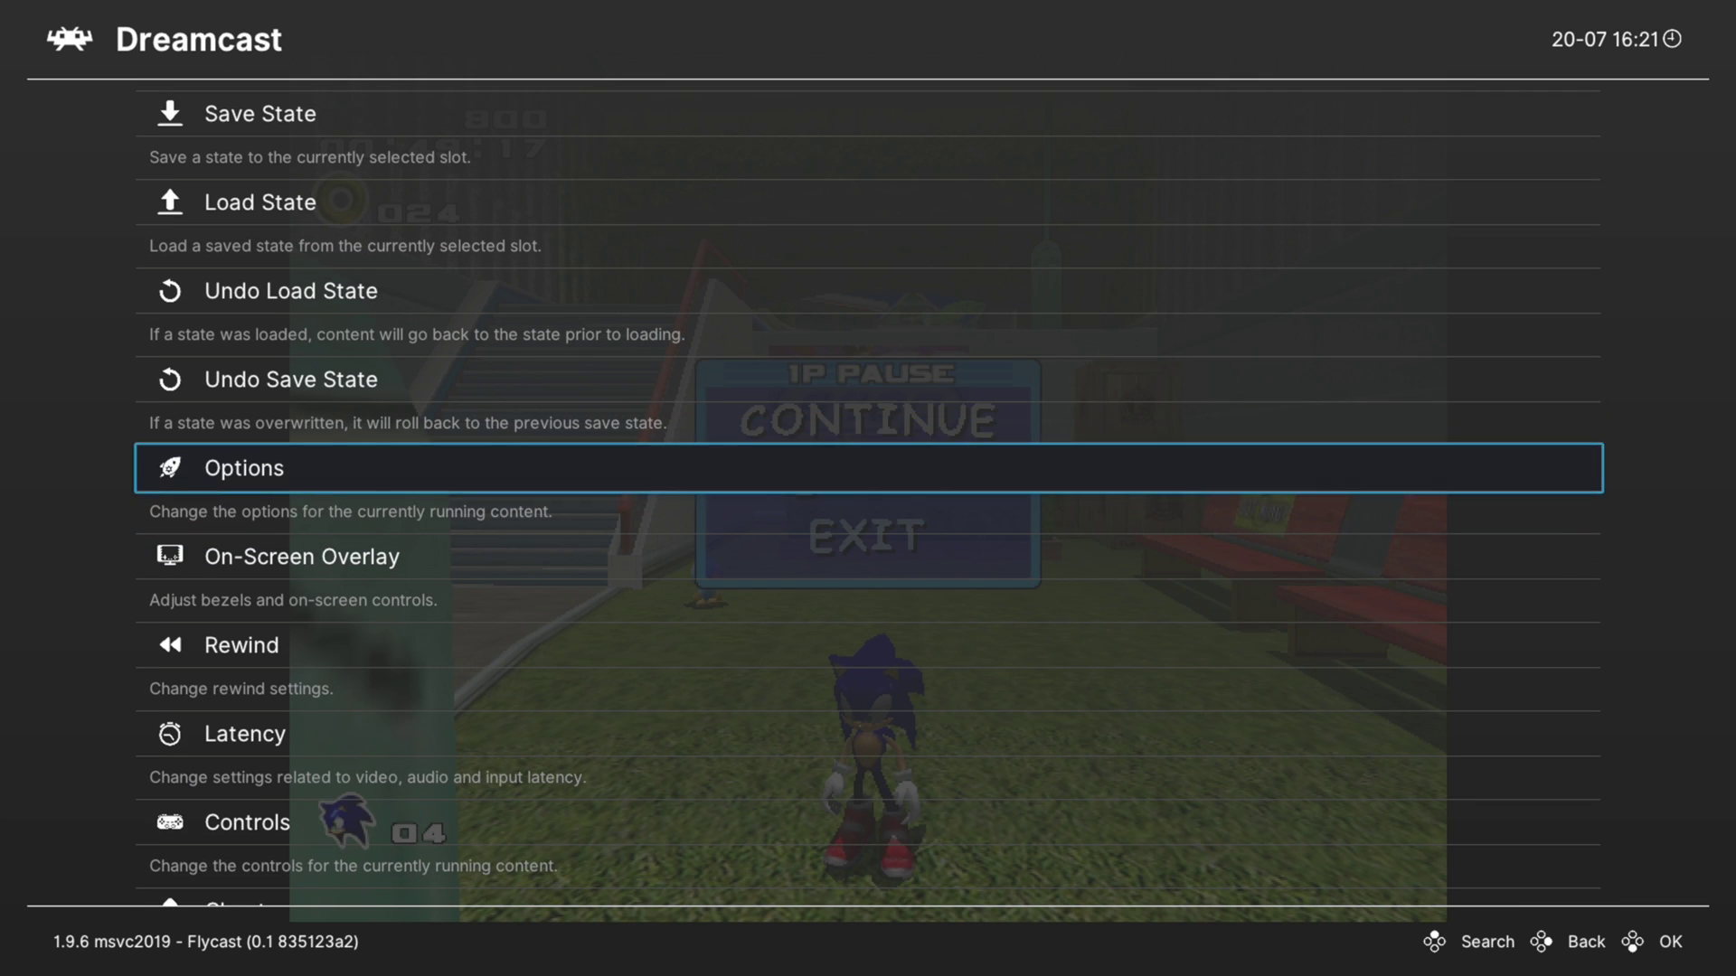
{"action": "key", "text": "Return"}
Review the System Type choices Dreamcast, NAOMI and Atomiswave, and keep the option on Auto
{"action": "key", "text": "Down"}
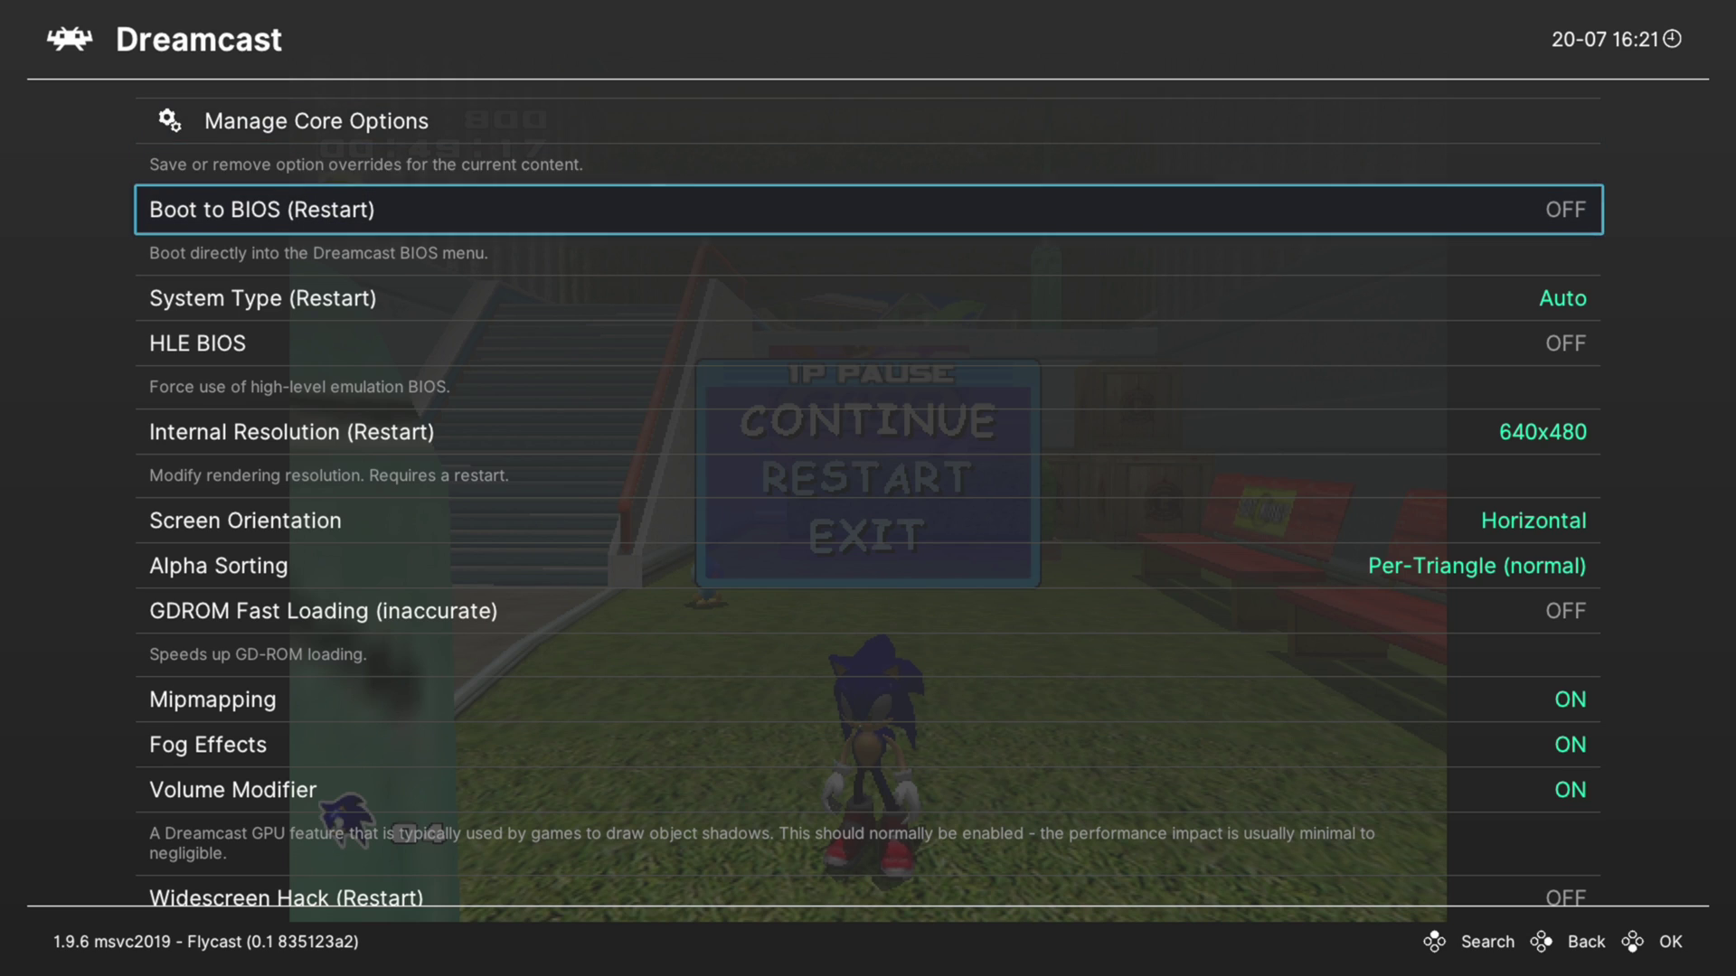
{"action": "key", "text": "Down"}
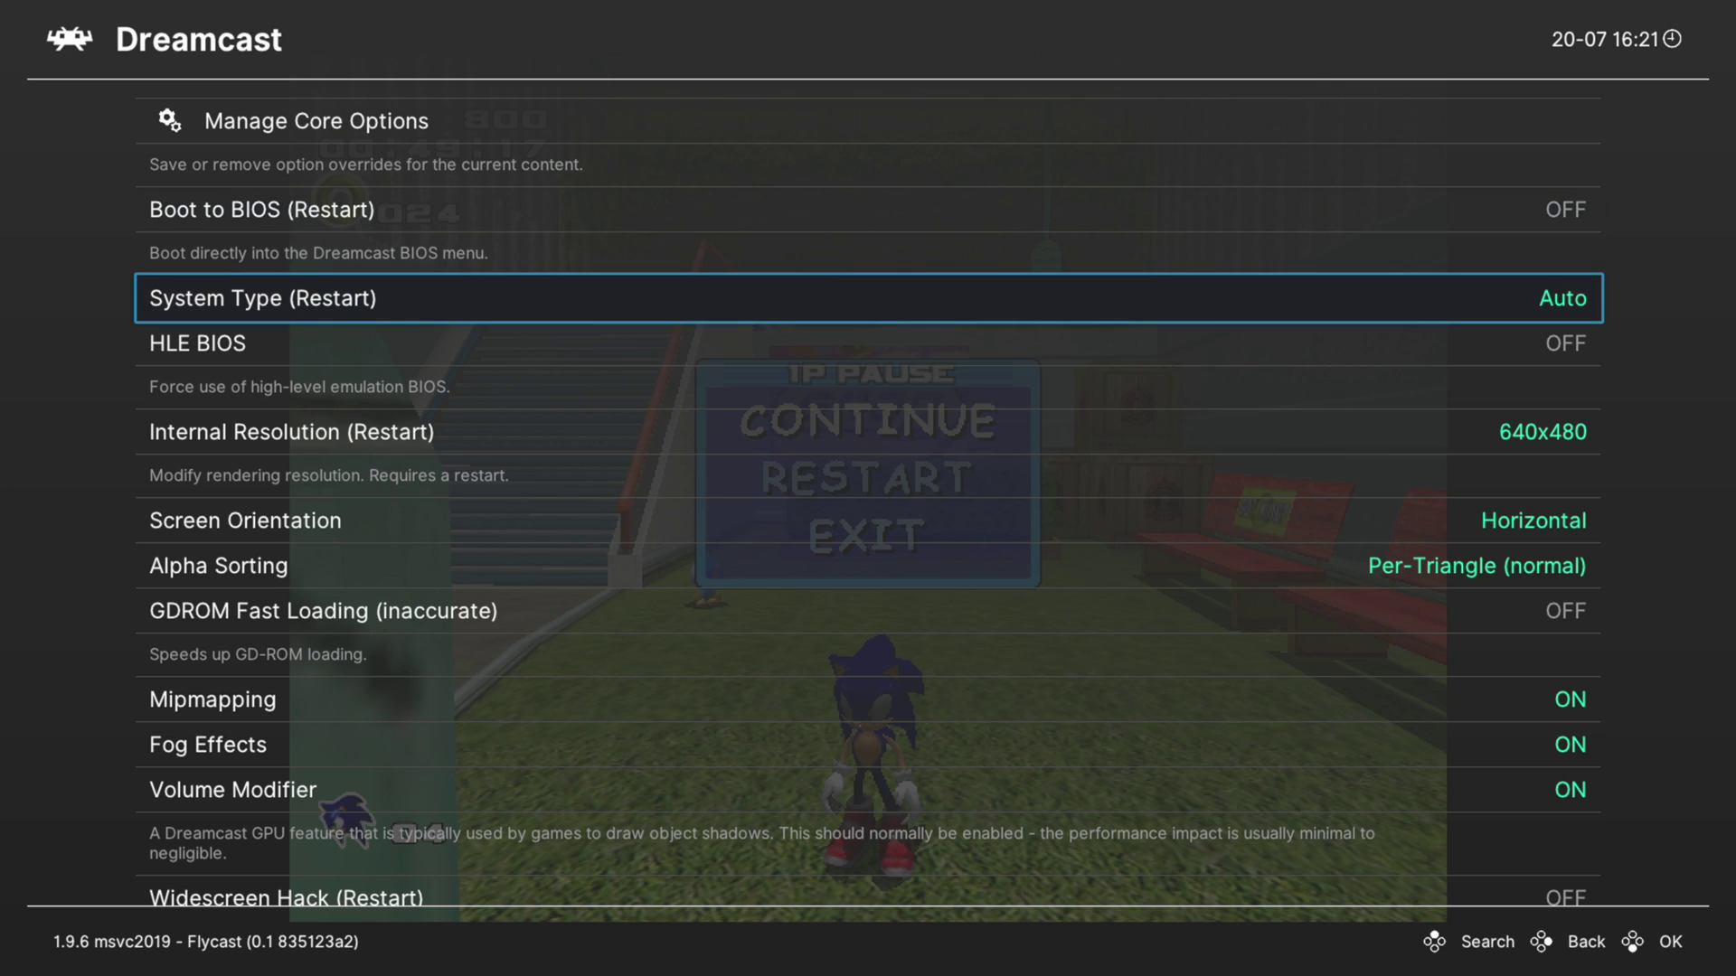
{"action": "key", "text": "Return"}
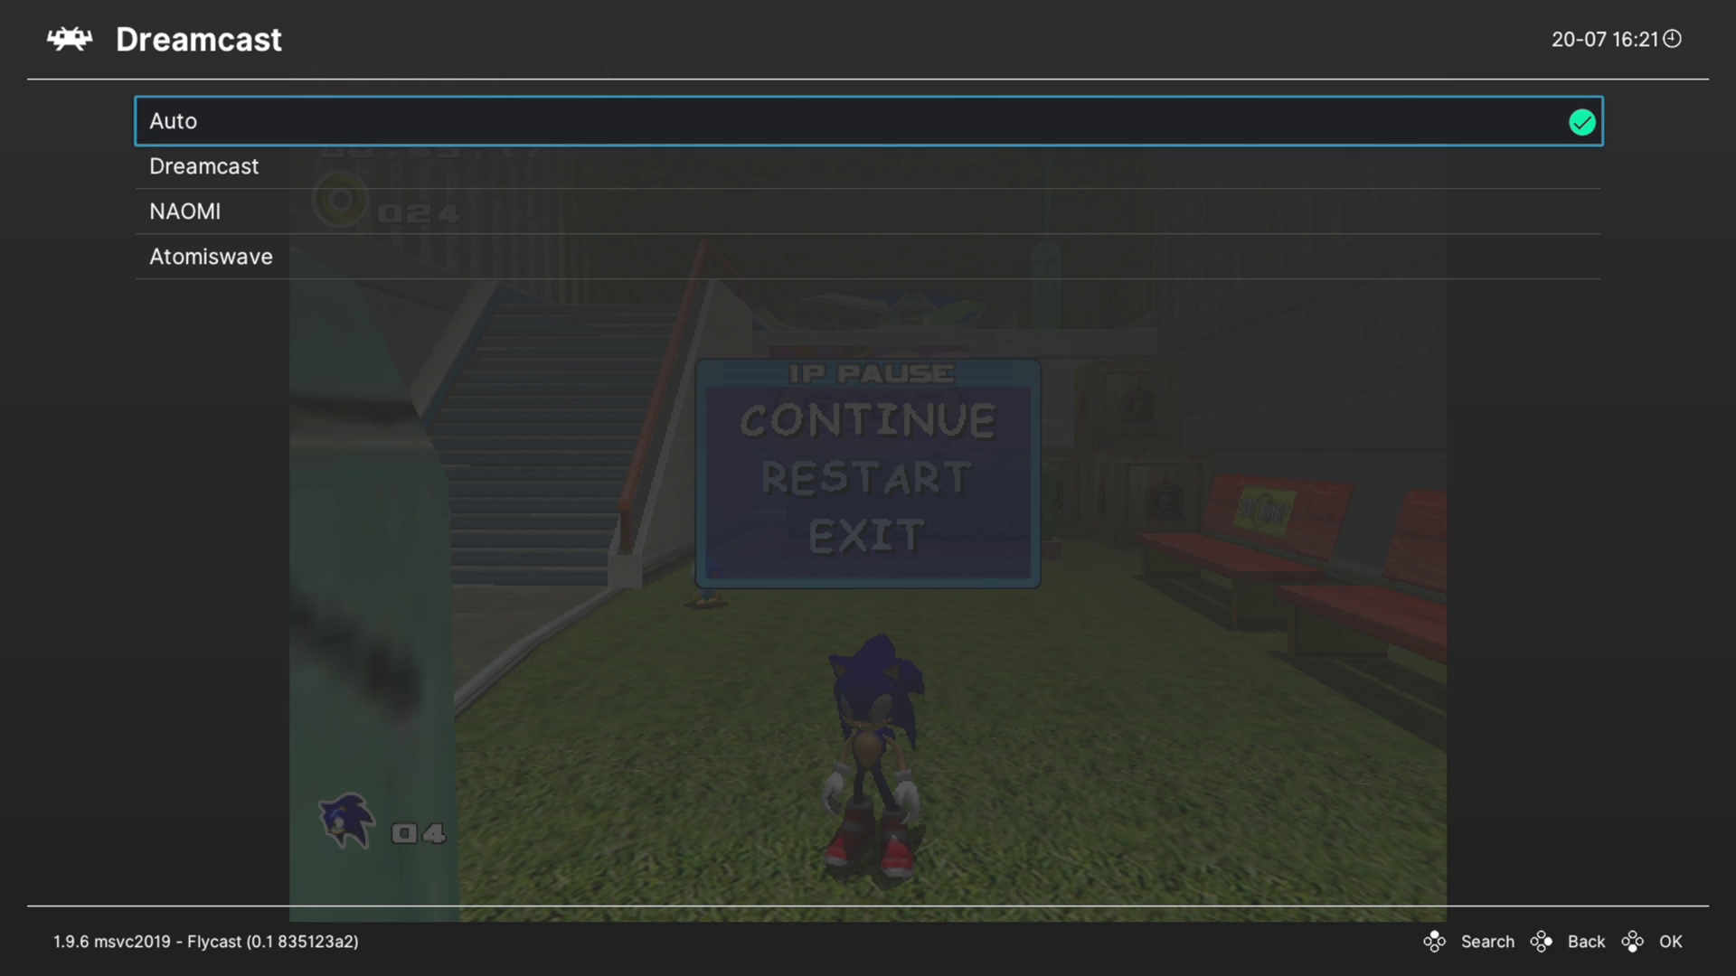
{"action": "key", "text": "Down"}
{"action": "key", "text": "Down"}
{"action": "key", "text": "Down"}
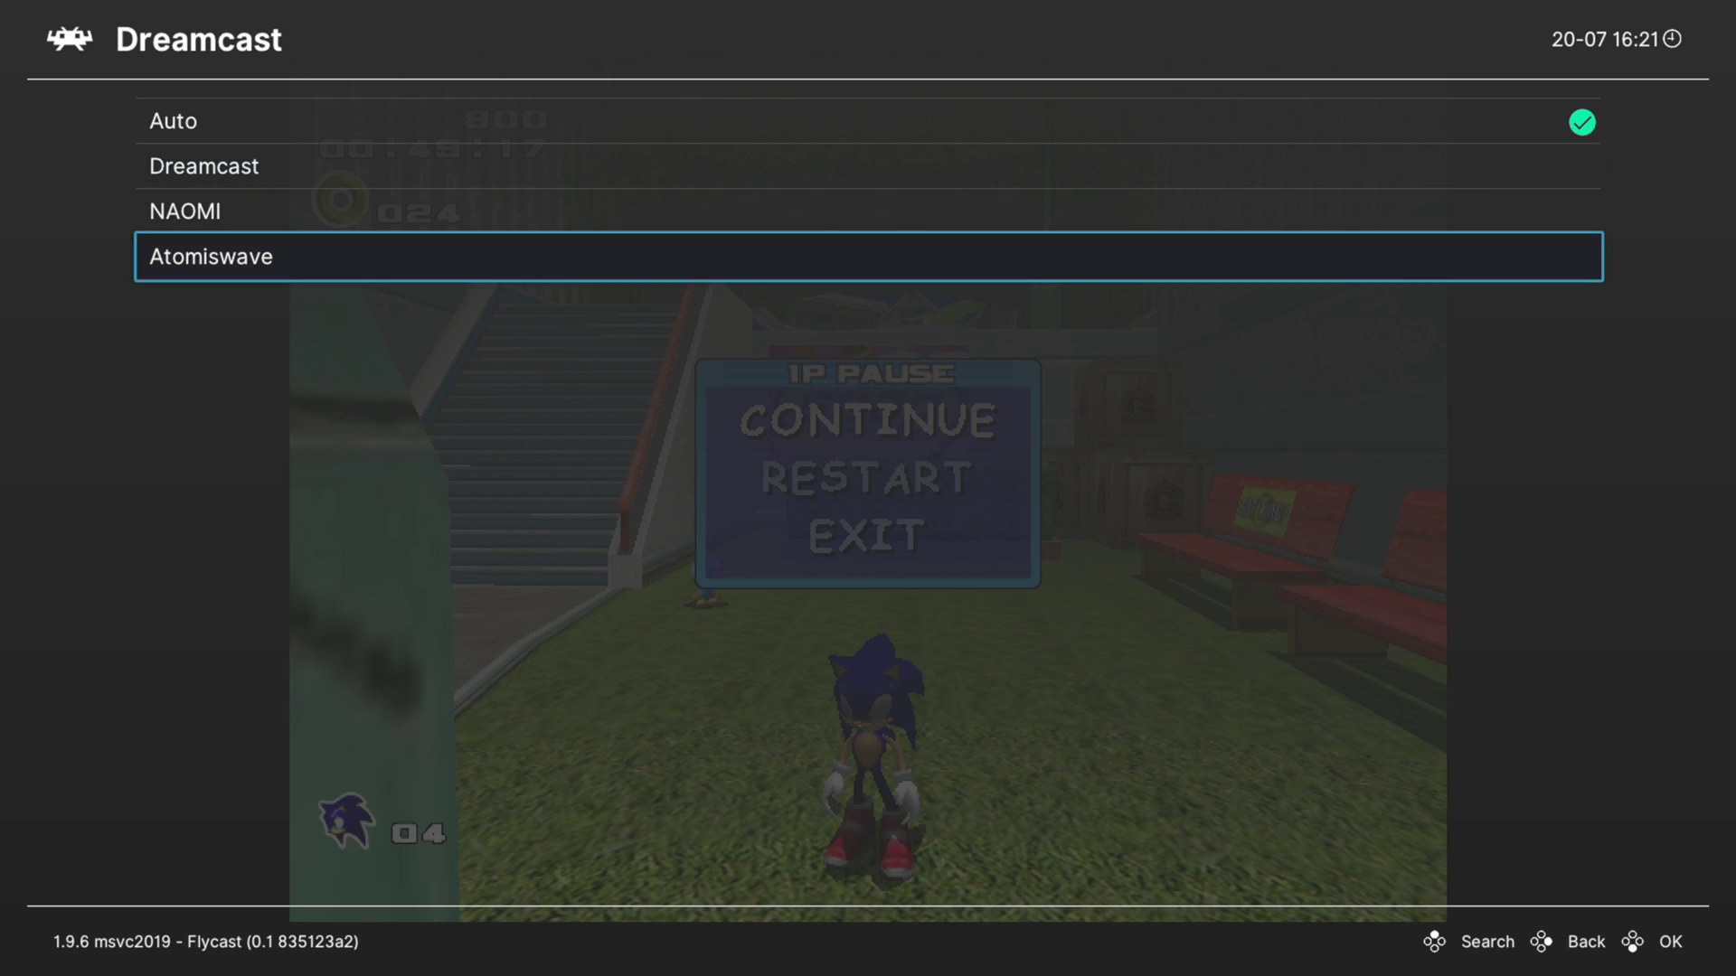
{"action": "key", "text": "Up"}
{"action": "key", "text": "Up"}
{"action": "key", "text": "Up"}
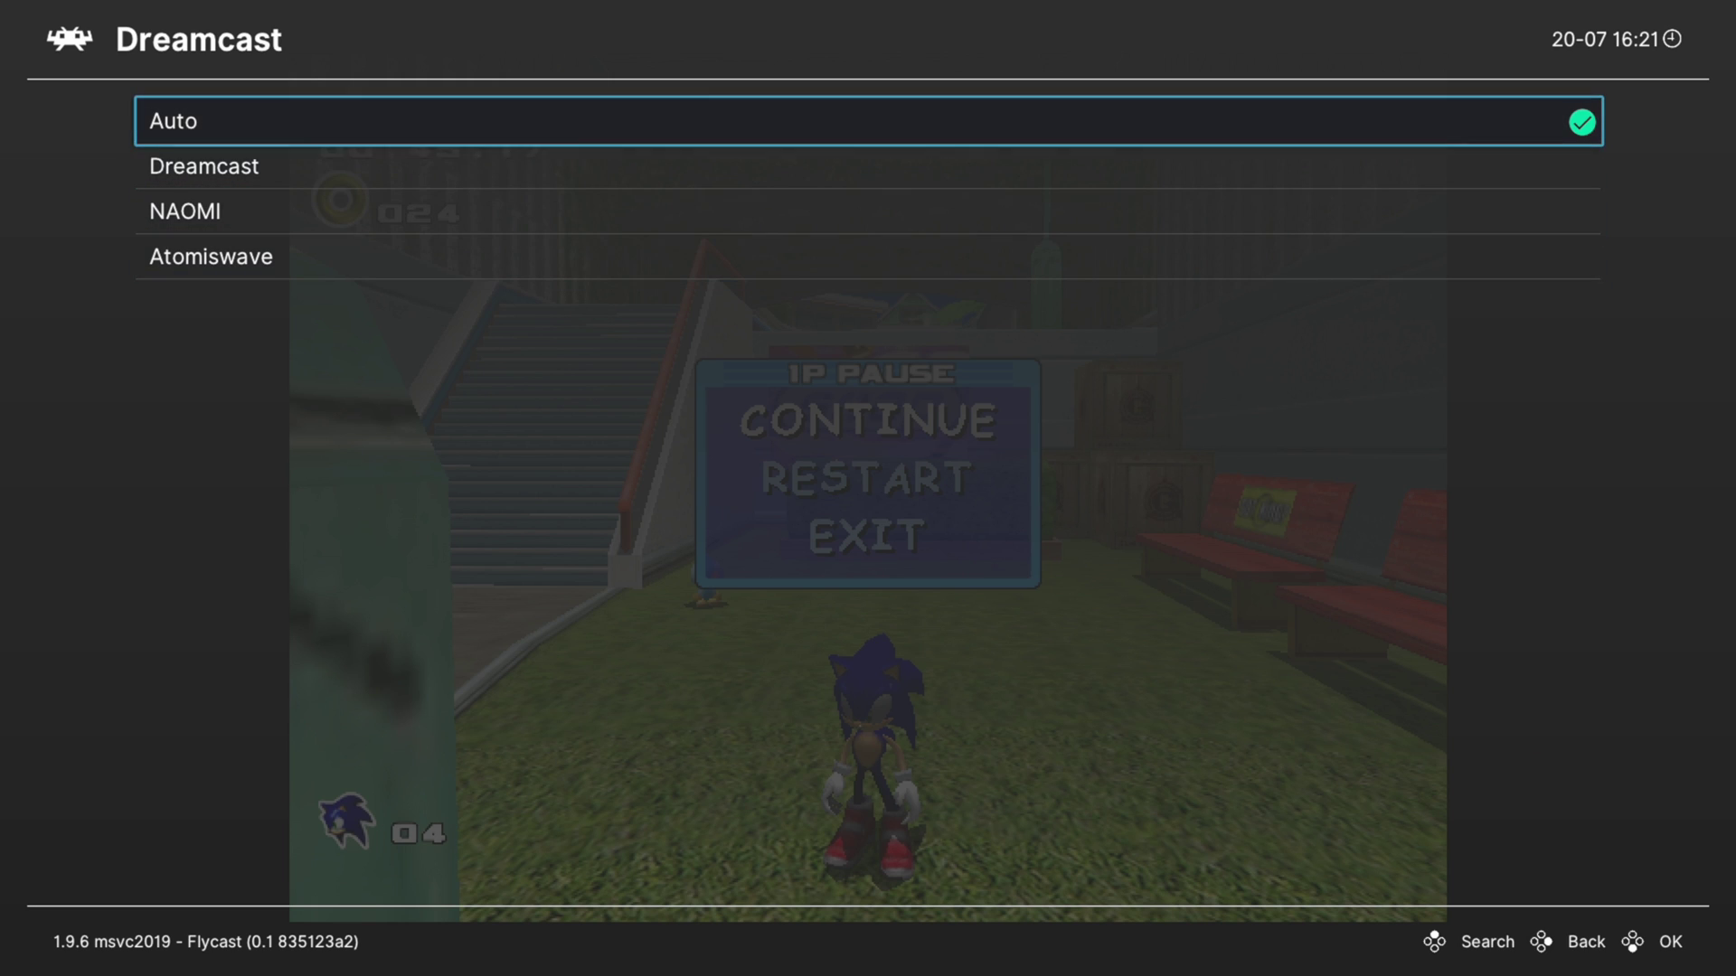
{"action": "key", "text": "Down"}
{"action": "key", "text": "Down"}
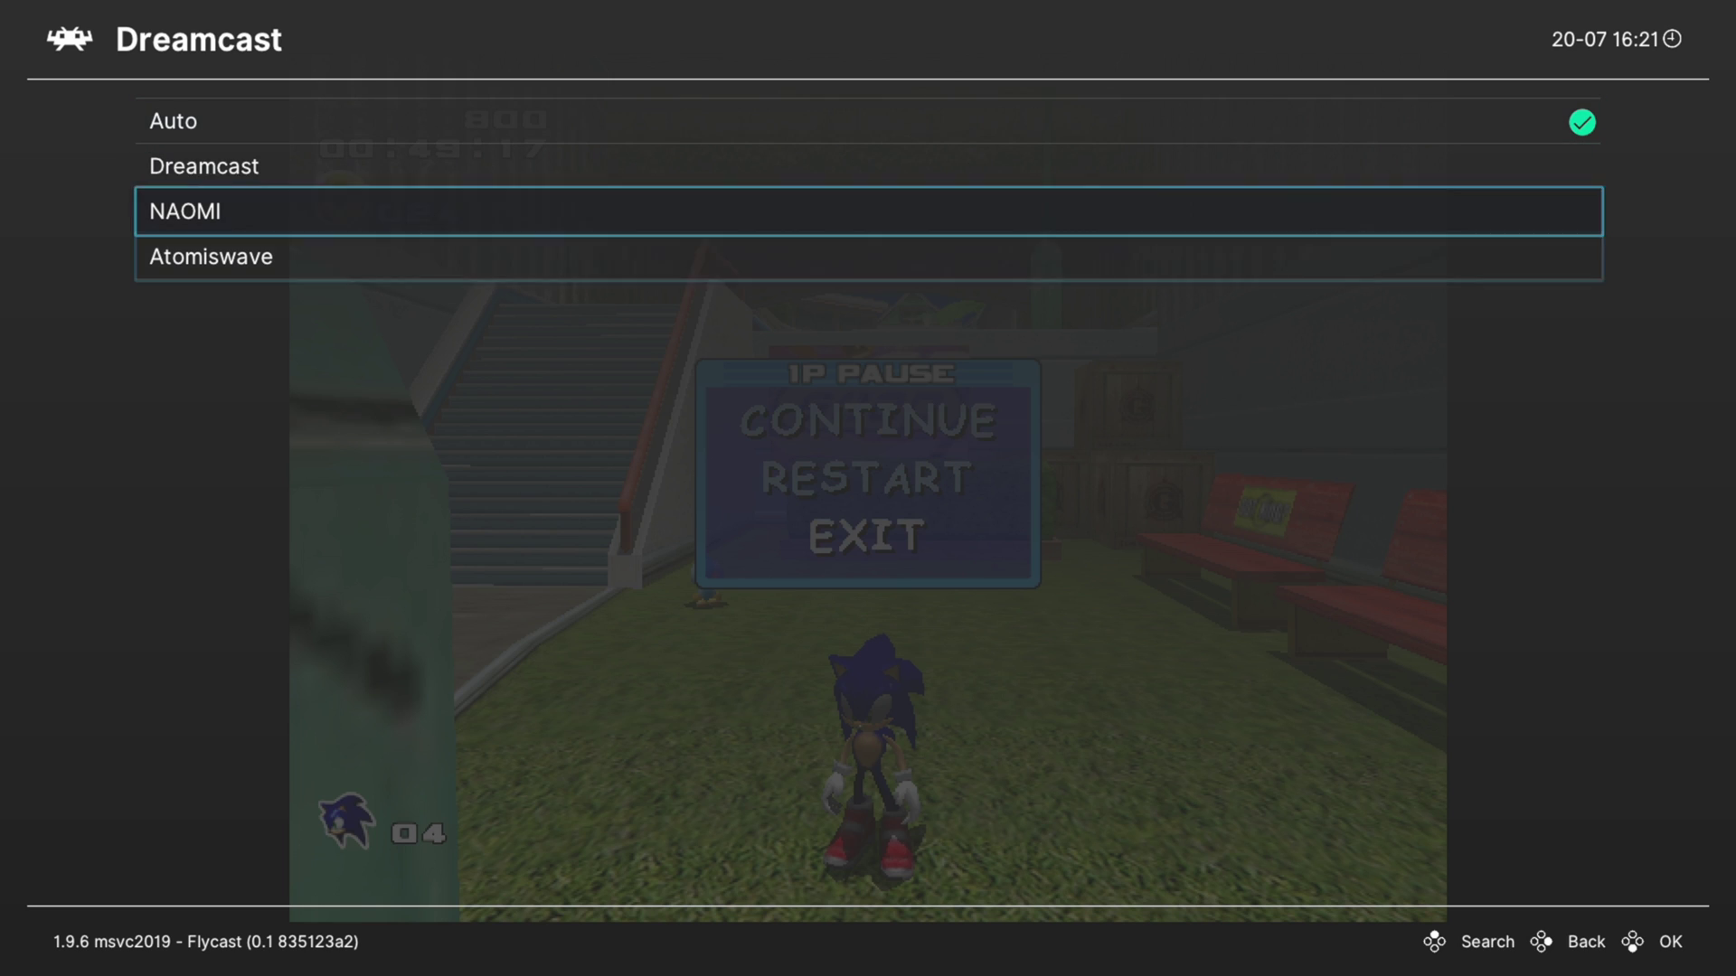
{"action": "key", "text": "Up"}
{"action": "key", "text": "Up"}
{"action": "key", "text": "Return"}
Try higher Internal Resolution values for the Flycast core, ending on 2880x2160
{"action": "key", "text": "Down"}
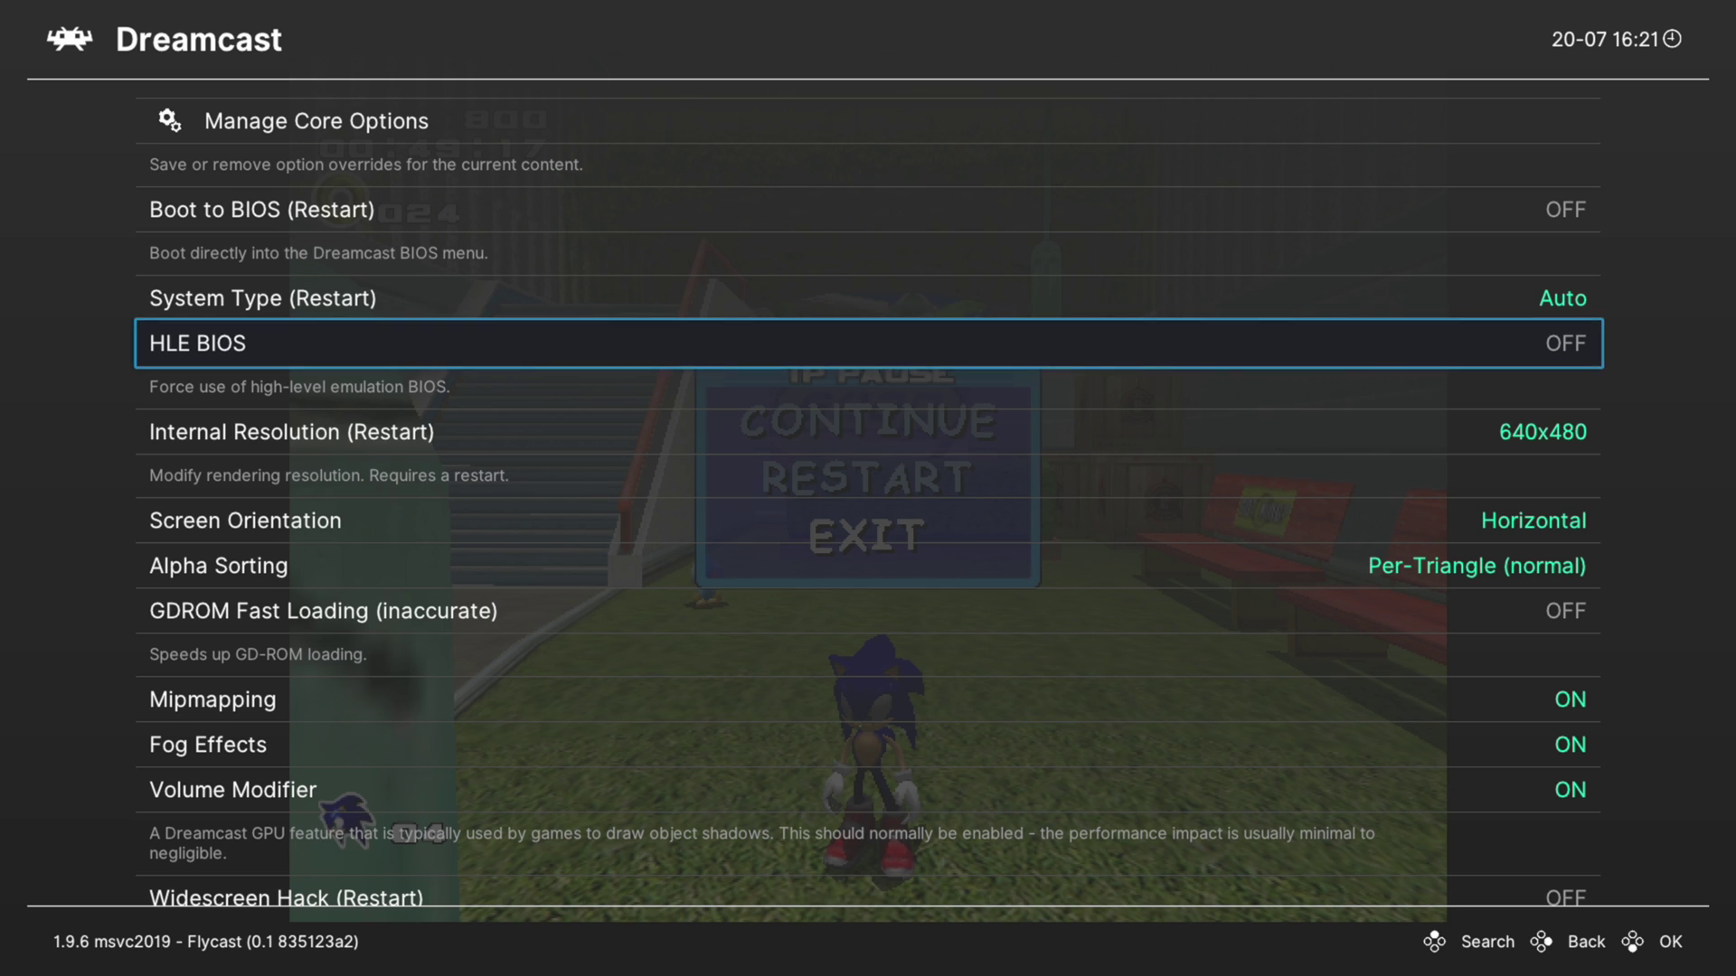
{"action": "left_click", "coordinate": [868, 432]}
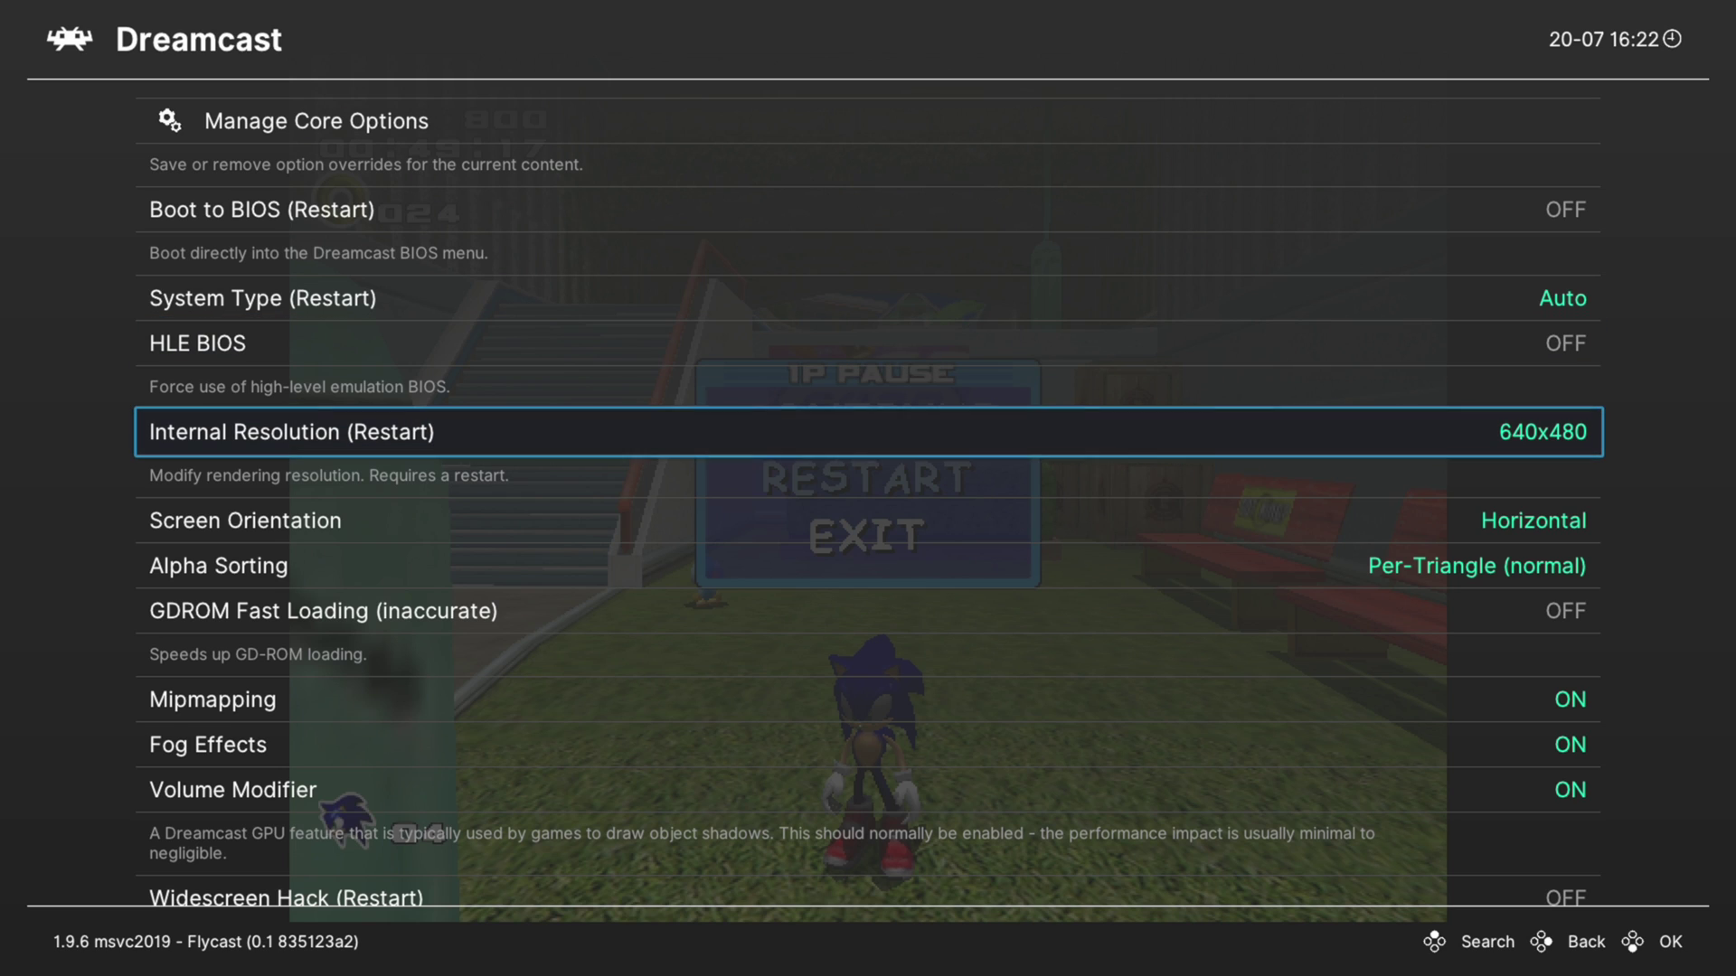
{"action": "key", "text": "Right"}
{"action": "key", "text": "Right"}
{"action": "key", "text": "Right"}
{"action": "key", "text": "Right"}
{"action": "key", "text": "Right"}
{"action": "key", "text": "Right"}
{"action": "key", "text": "Right"}
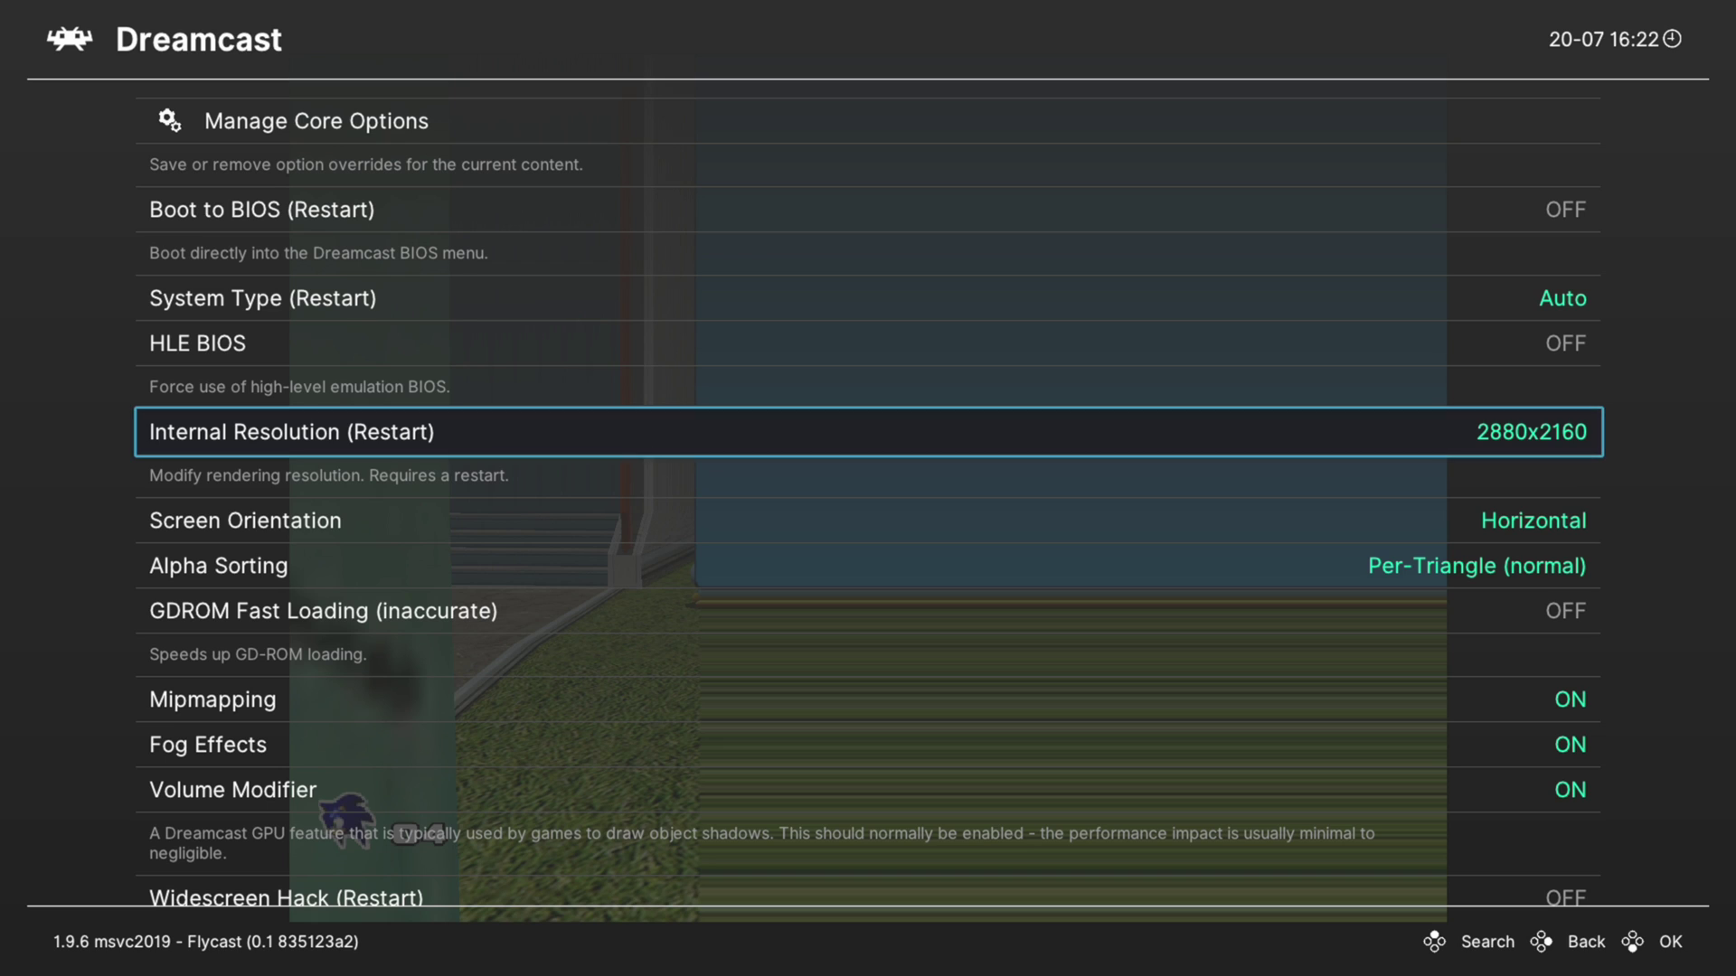
{"action": "key", "text": "Right"}
{"action": "key", "text": "Right"}
{"action": "key", "text": "Right"}
{"action": "key", "text": "Left"}
{"action": "key", "text": "Left"}
{"action": "key", "text": "Left"}
{"action": "key", "text": "Left"}
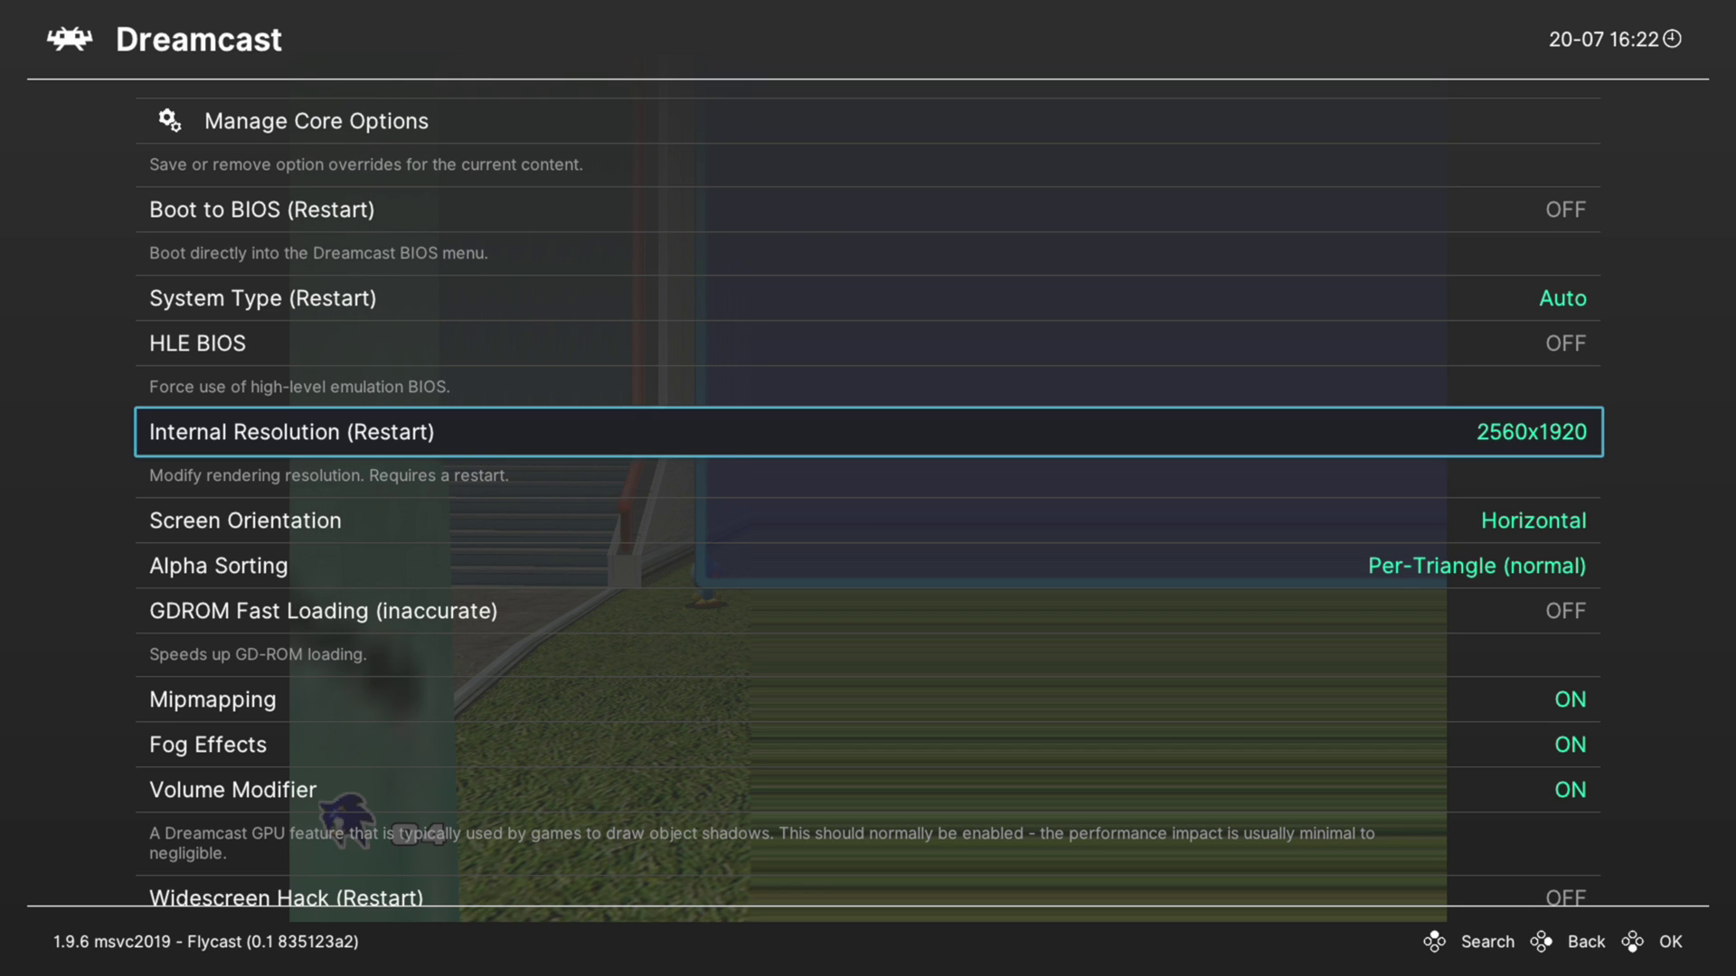
{"action": "key", "text": "Right"}
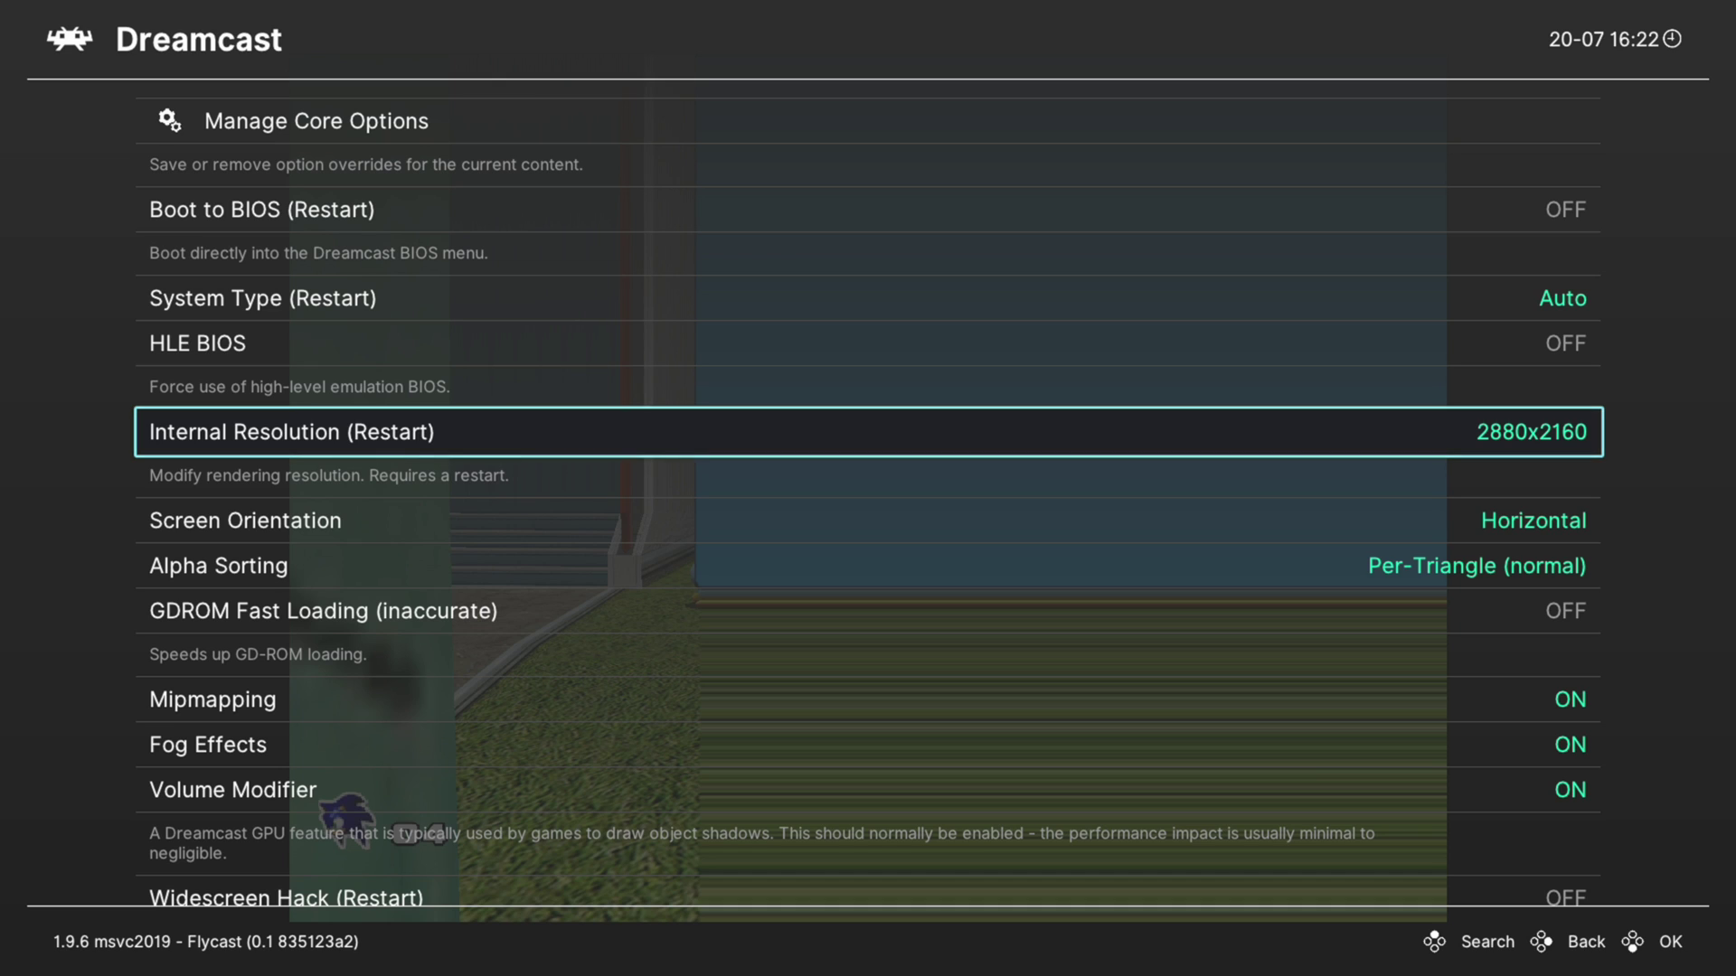
Set the Flycast core's Internal Resolution to 1440x1080
{"action": "key", "text": "Left"}
{"action": "key", "text": "Left"}
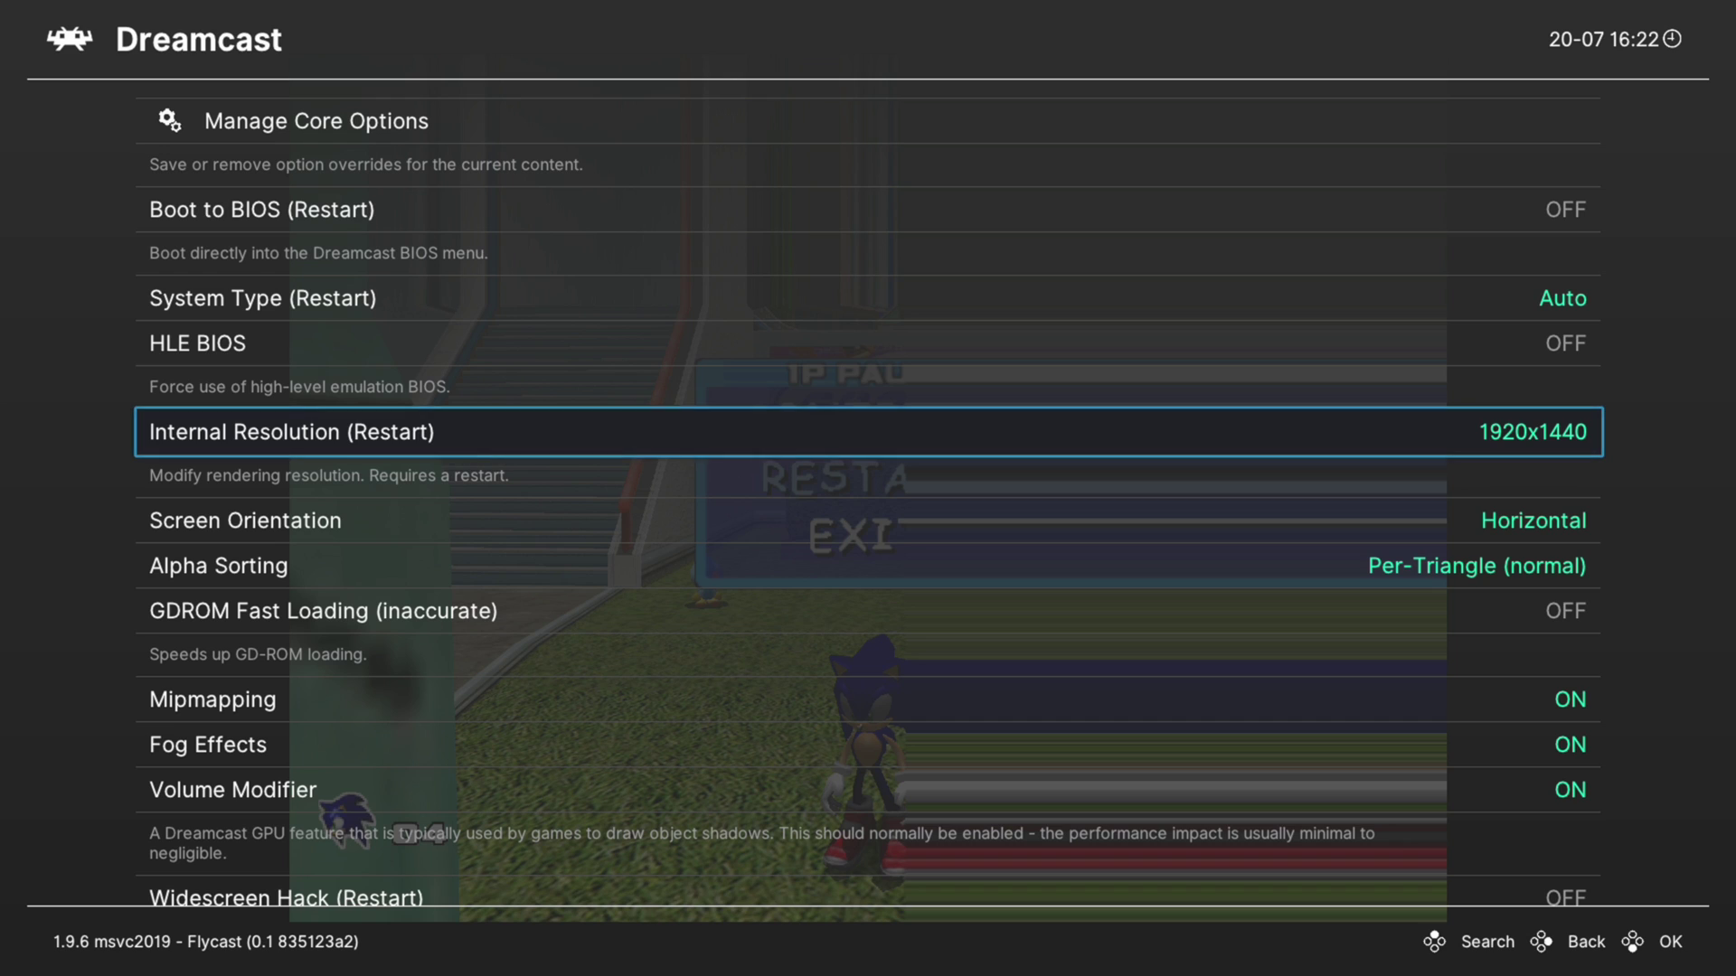
{"action": "key", "text": "Left"}
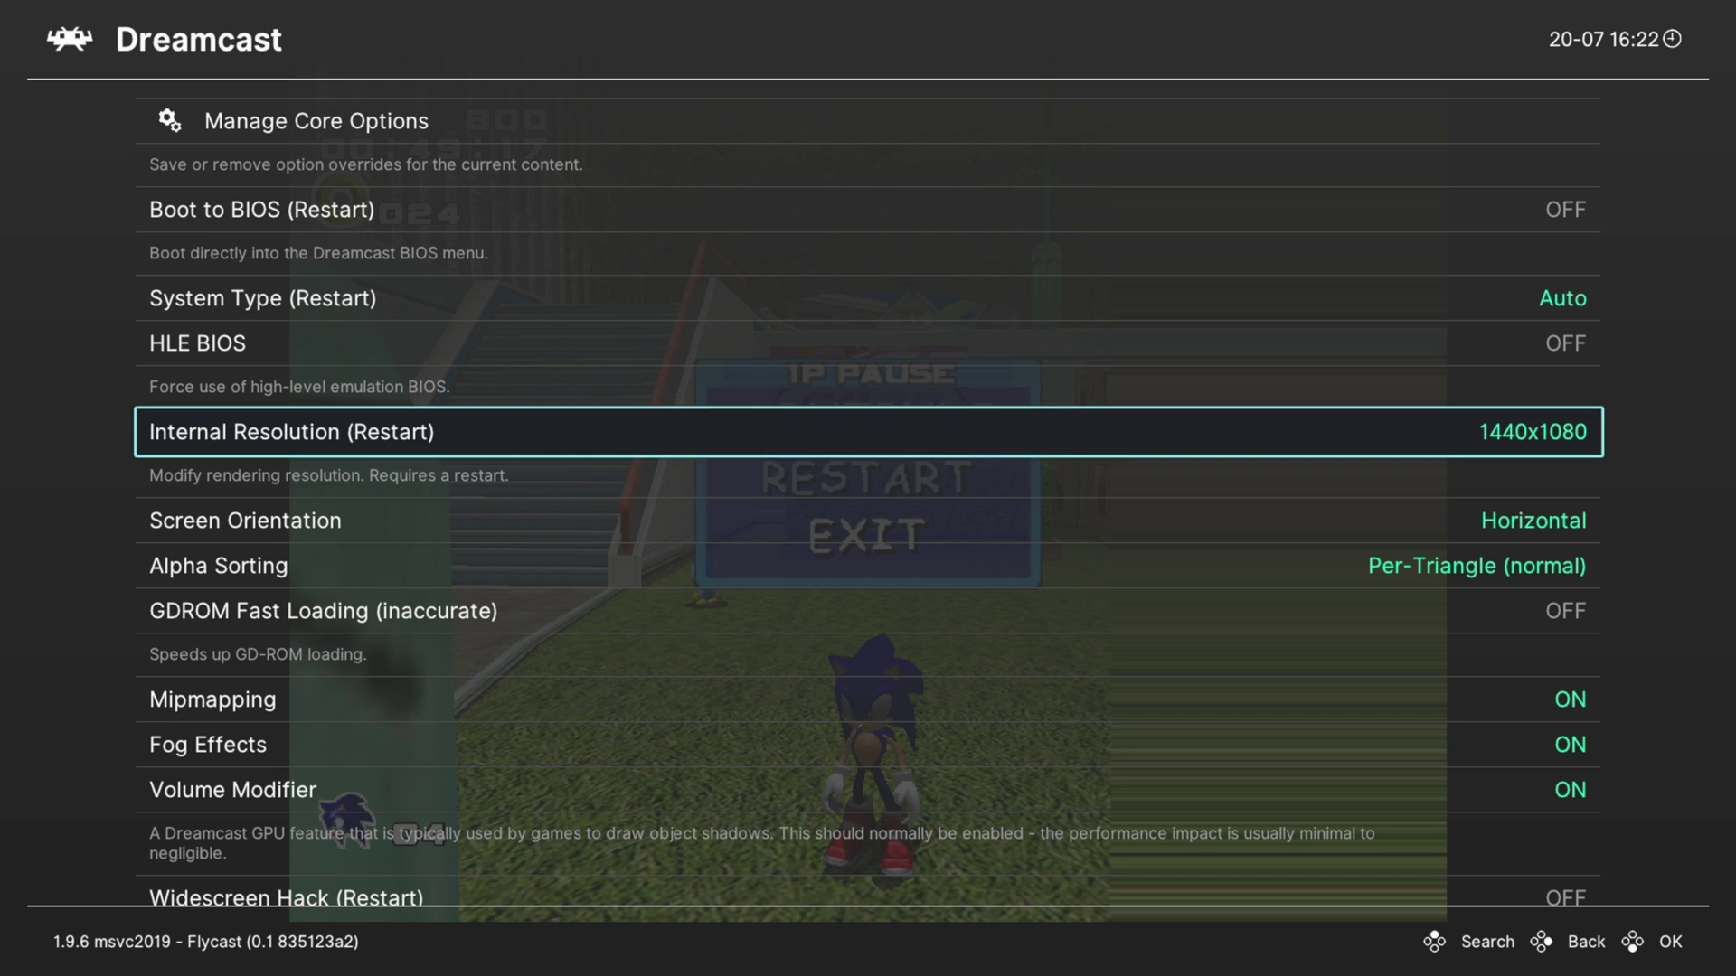
Leave the core options and close the running Sonic Adventure 2 content
{"action": "key", "text": "Up"}
{"action": "key", "text": "Up"}
{"action": "key", "text": "BackSpace"}
{"action": "key", "text": "Up"}
{"action": "key", "text": "Up"}
{"action": "key", "text": "Up"}
{"action": "key", "text": "Up"}
{"action": "key", "text": "Up"}
{"action": "key", "text": "Up"}
{"action": "key", "text": "Up"}
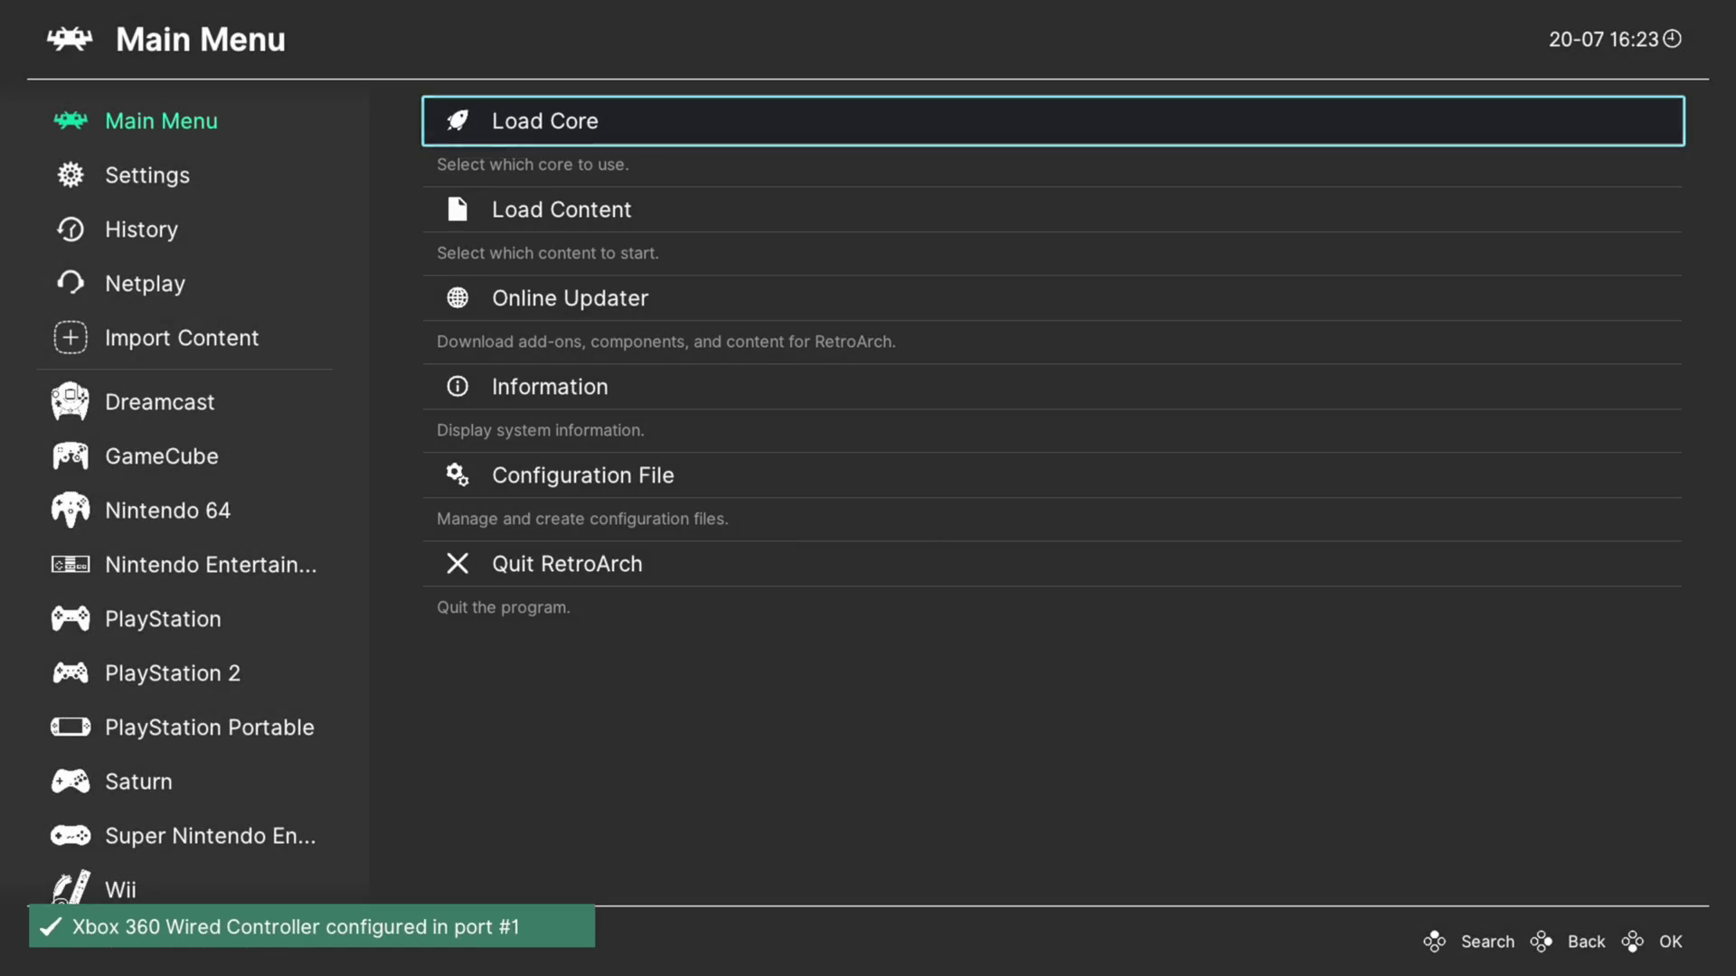
Start Sonic Adventure 2 again from the Dreamcast playlist and return to the Flycast core options
{"action": "key", "text": "Down"}
{"action": "key", "text": "Down"}
{"action": "key", "text": "Down"}
{"action": "key", "text": "Down"}
{"action": "key", "text": "Down"}
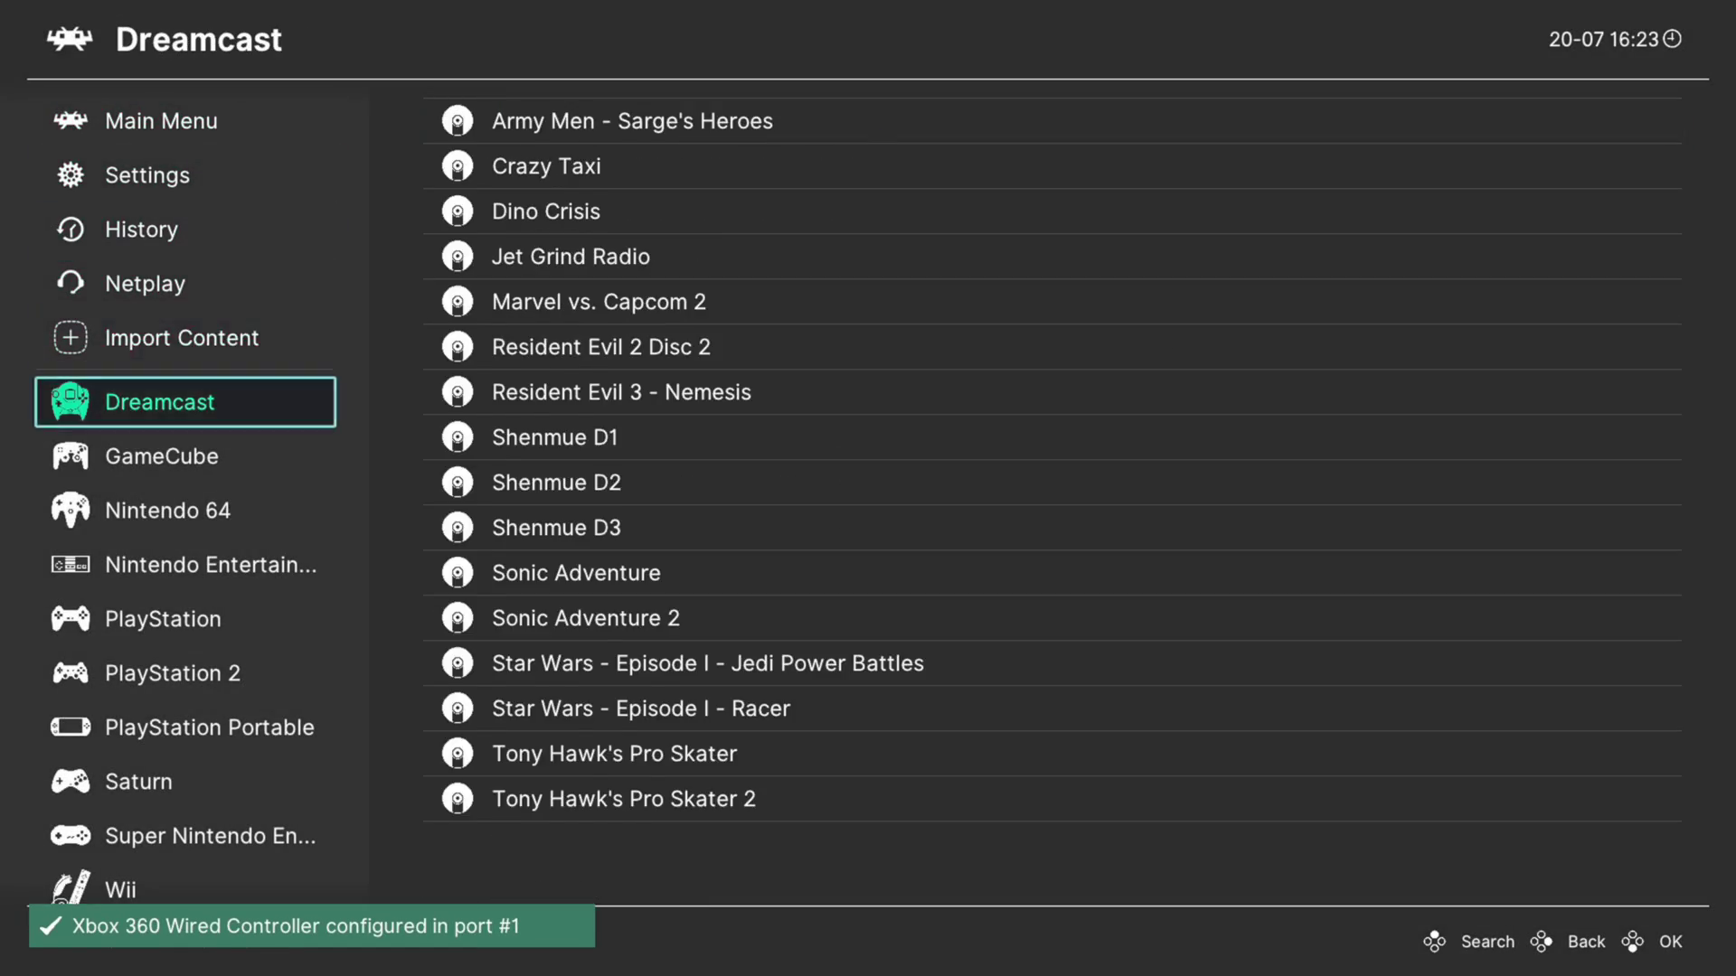
{"action": "key", "text": "Right"}
{"action": "key", "text": "Down"}
{"action": "key", "text": "Down"}
{"action": "key", "text": "Down"}
{"action": "key", "text": "Down"}
{"action": "key", "text": "Down"}
{"action": "key", "text": "Down"}
{"action": "key", "text": "Down"}
{"action": "key", "text": "Down"}
{"action": "key", "text": "Down"}
{"action": "key", "text": "Down"}
{"action": "key", "text": "Down"}
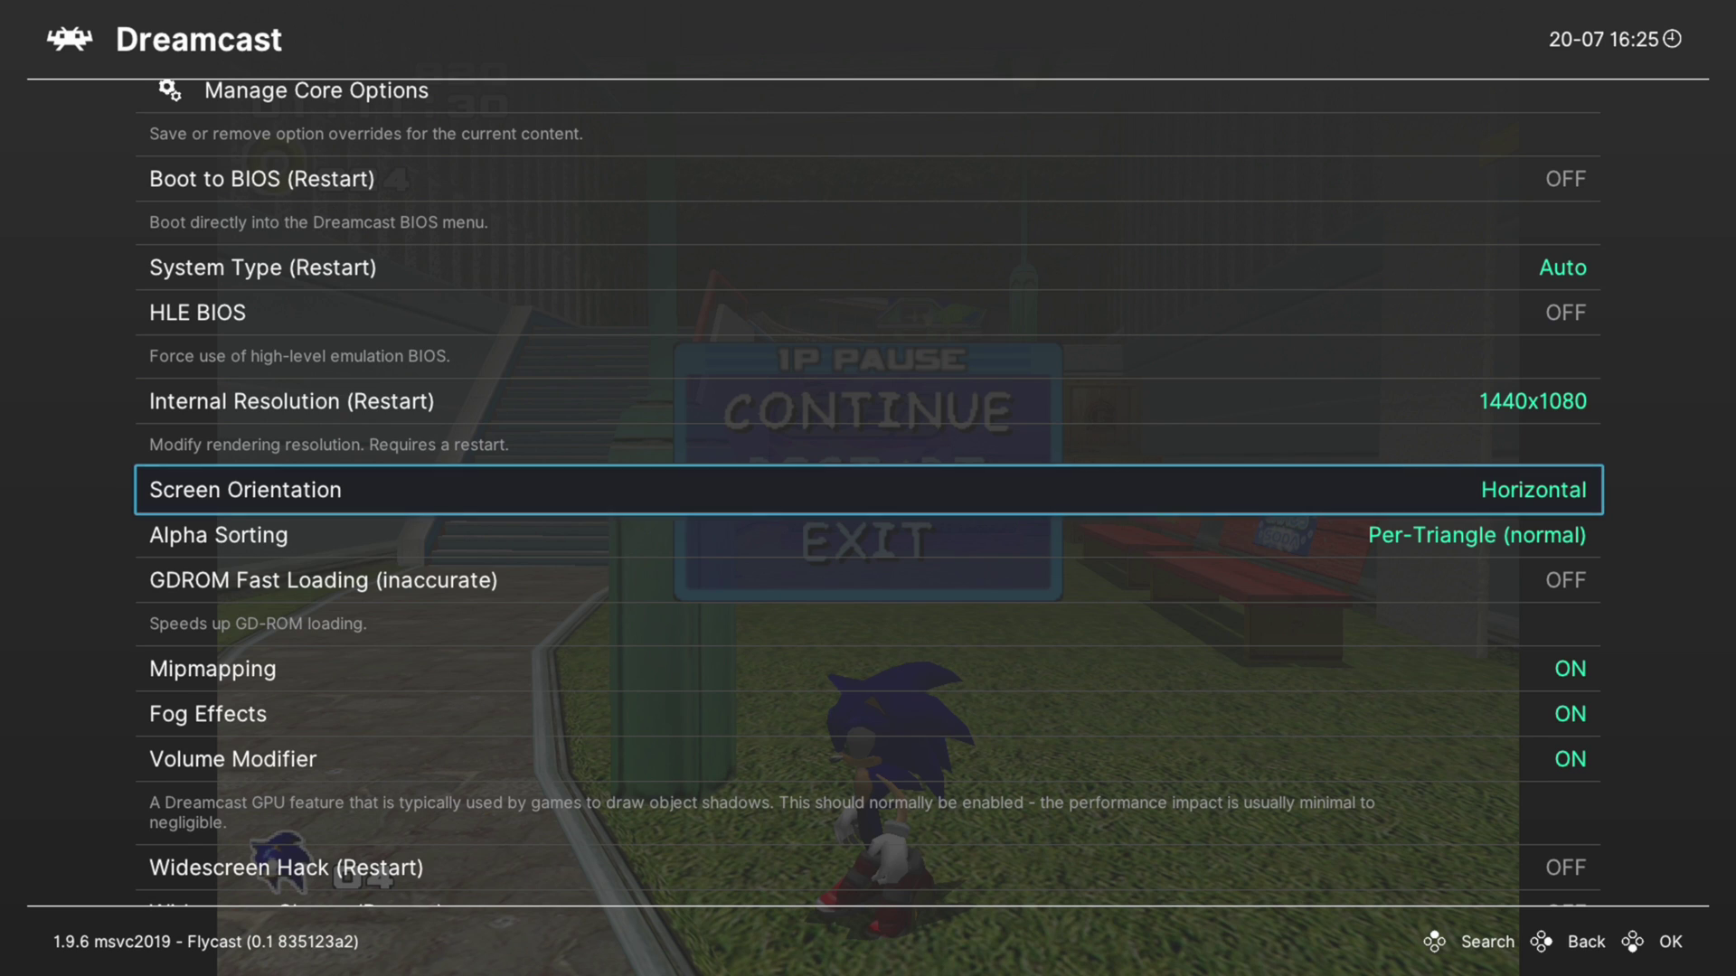
Try the Vertical value for Screen Orientation and set it back to Horizontal
{"action": "key", "text": "Return"}
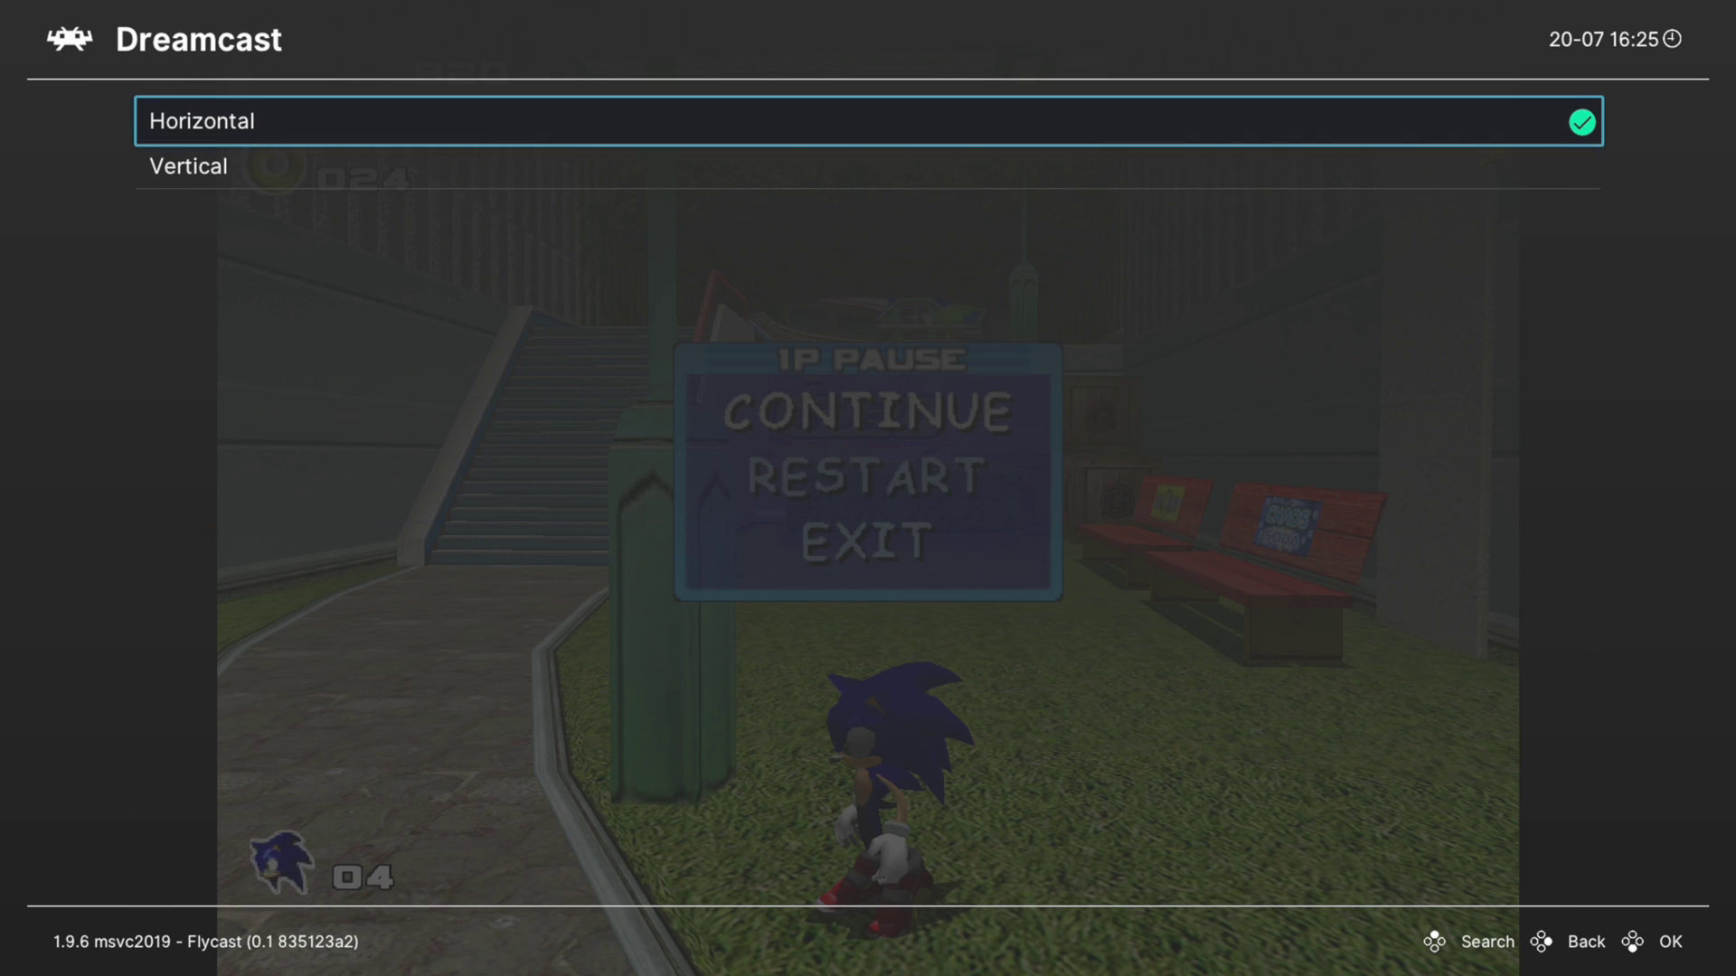
{"action": "key", "text": "Down"}
{"action": "key", "text": "Up"}
{"action": "key", "text": "Down"}
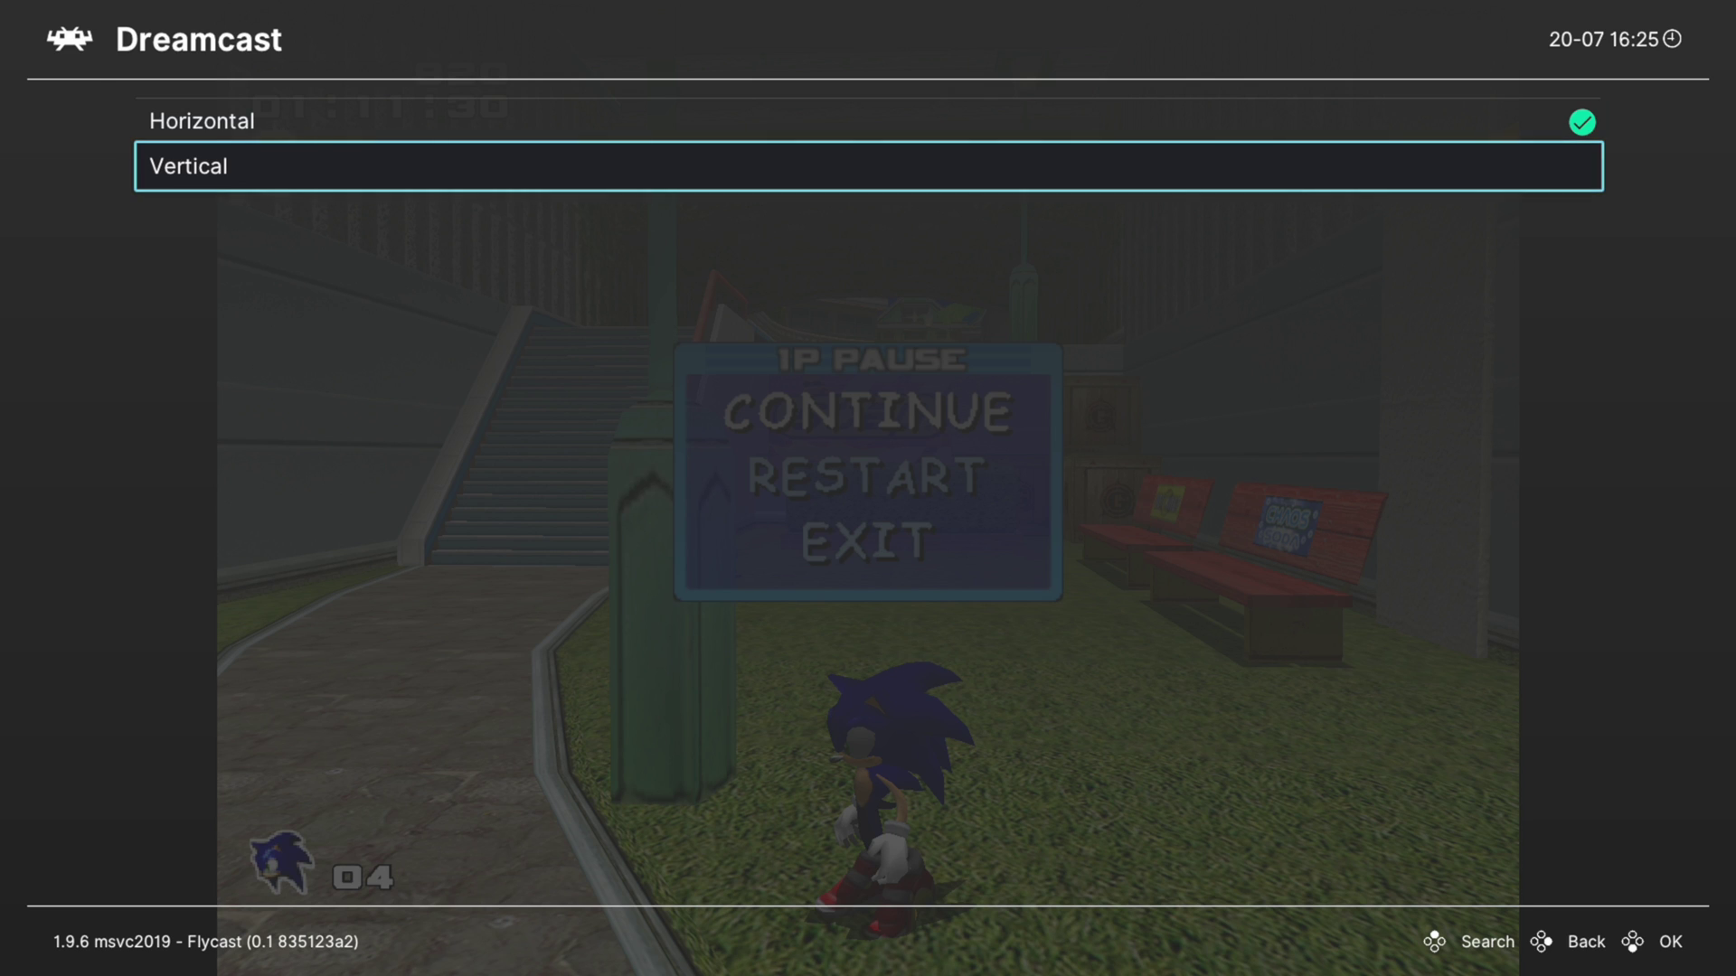
{"action": "key", "text": "Return"}
{"action": "key", "text": "Return"}
{"action": "key", "text": "Up"}
{"action": "key", "text": "Return"}
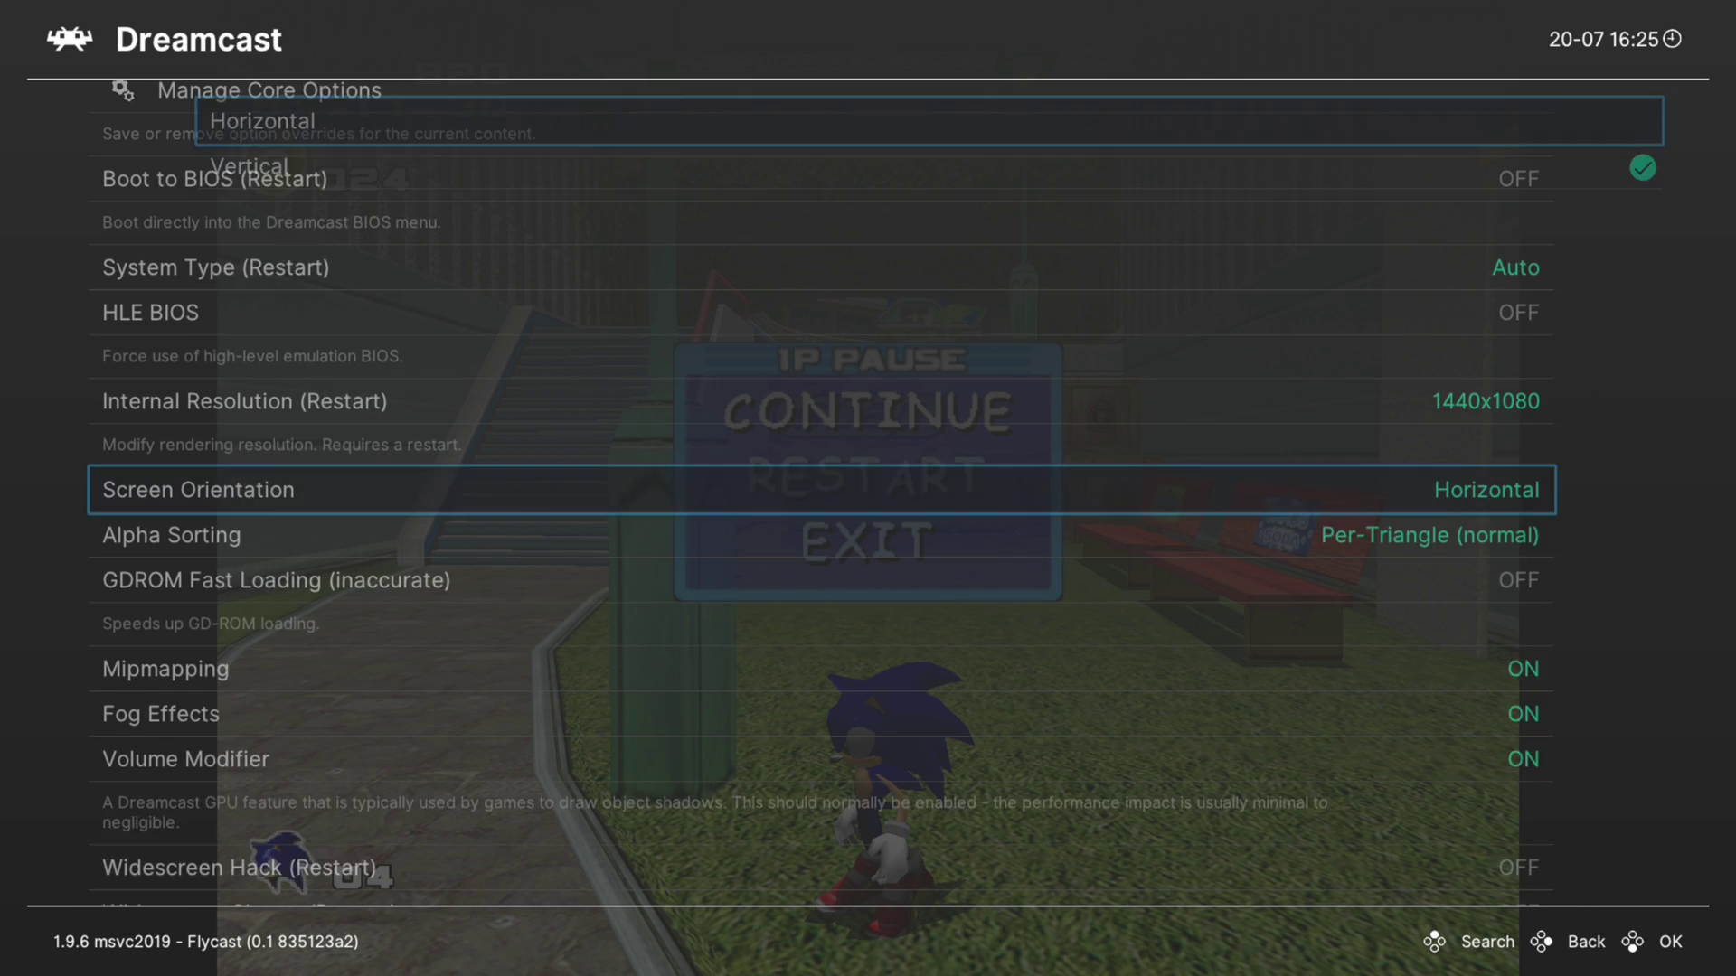
Review the Alpha Sorting choices, keeping Per-Triangle (normal), and examine the GD-ROM loading, mipmapping, fog, volume modifier and widescreen options
{"action": "key", "text": "Down"}
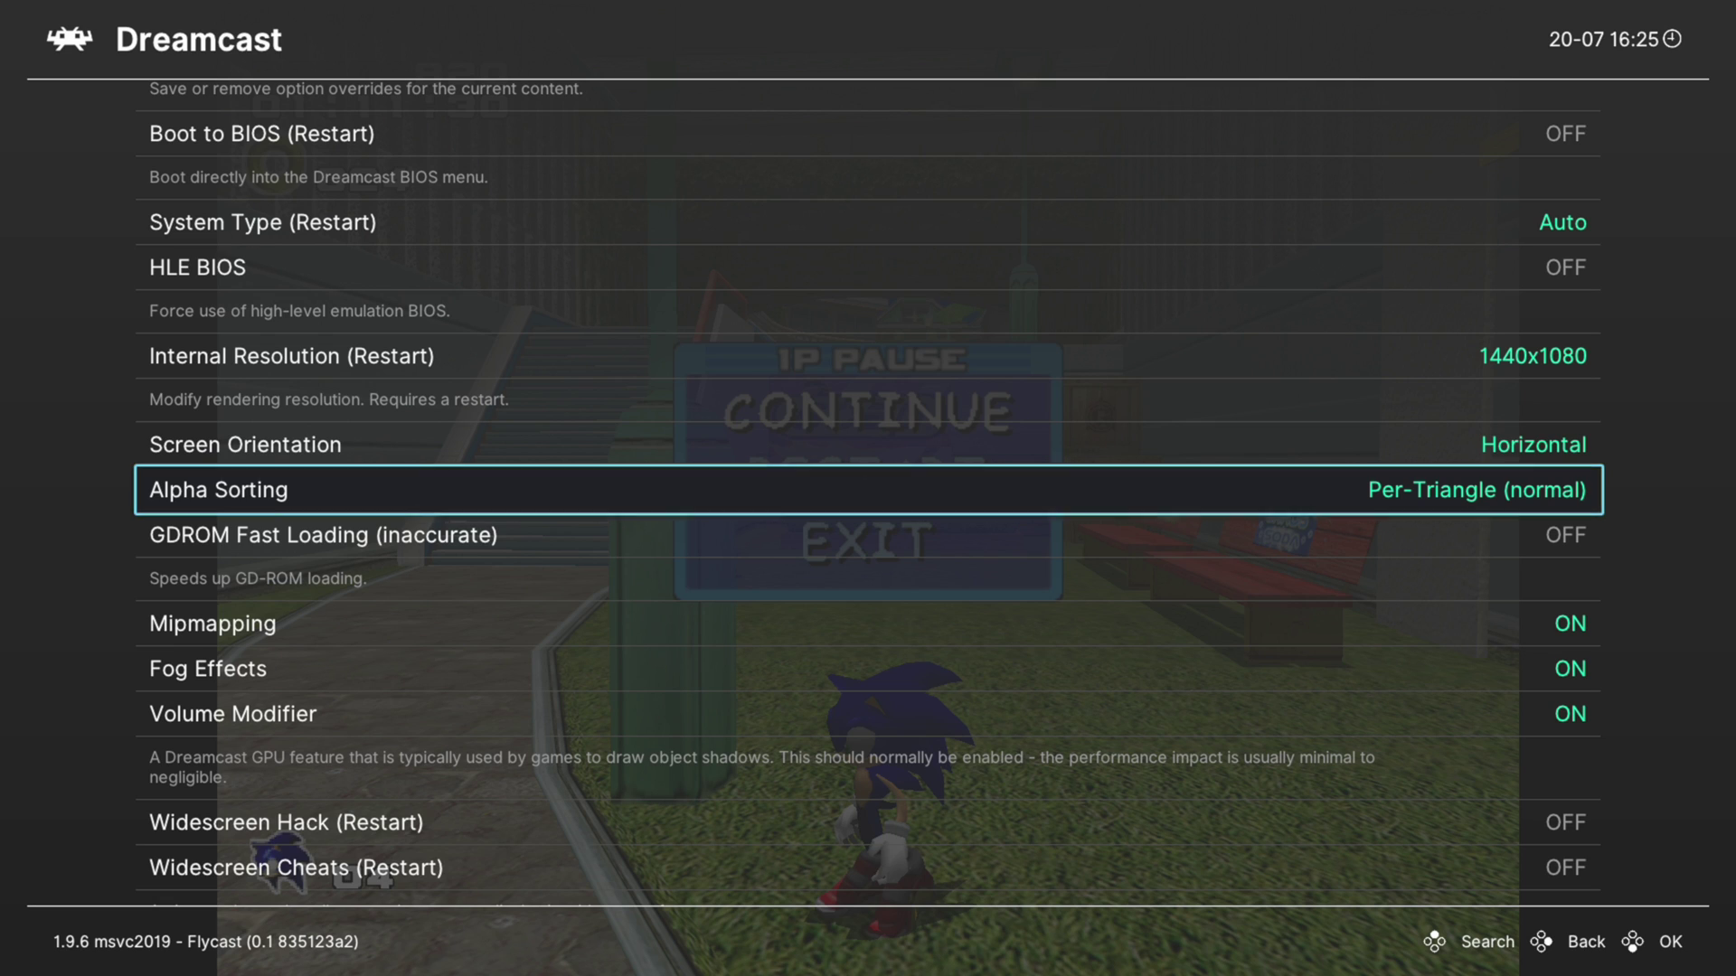
{"action": "key", "text": "Return"}
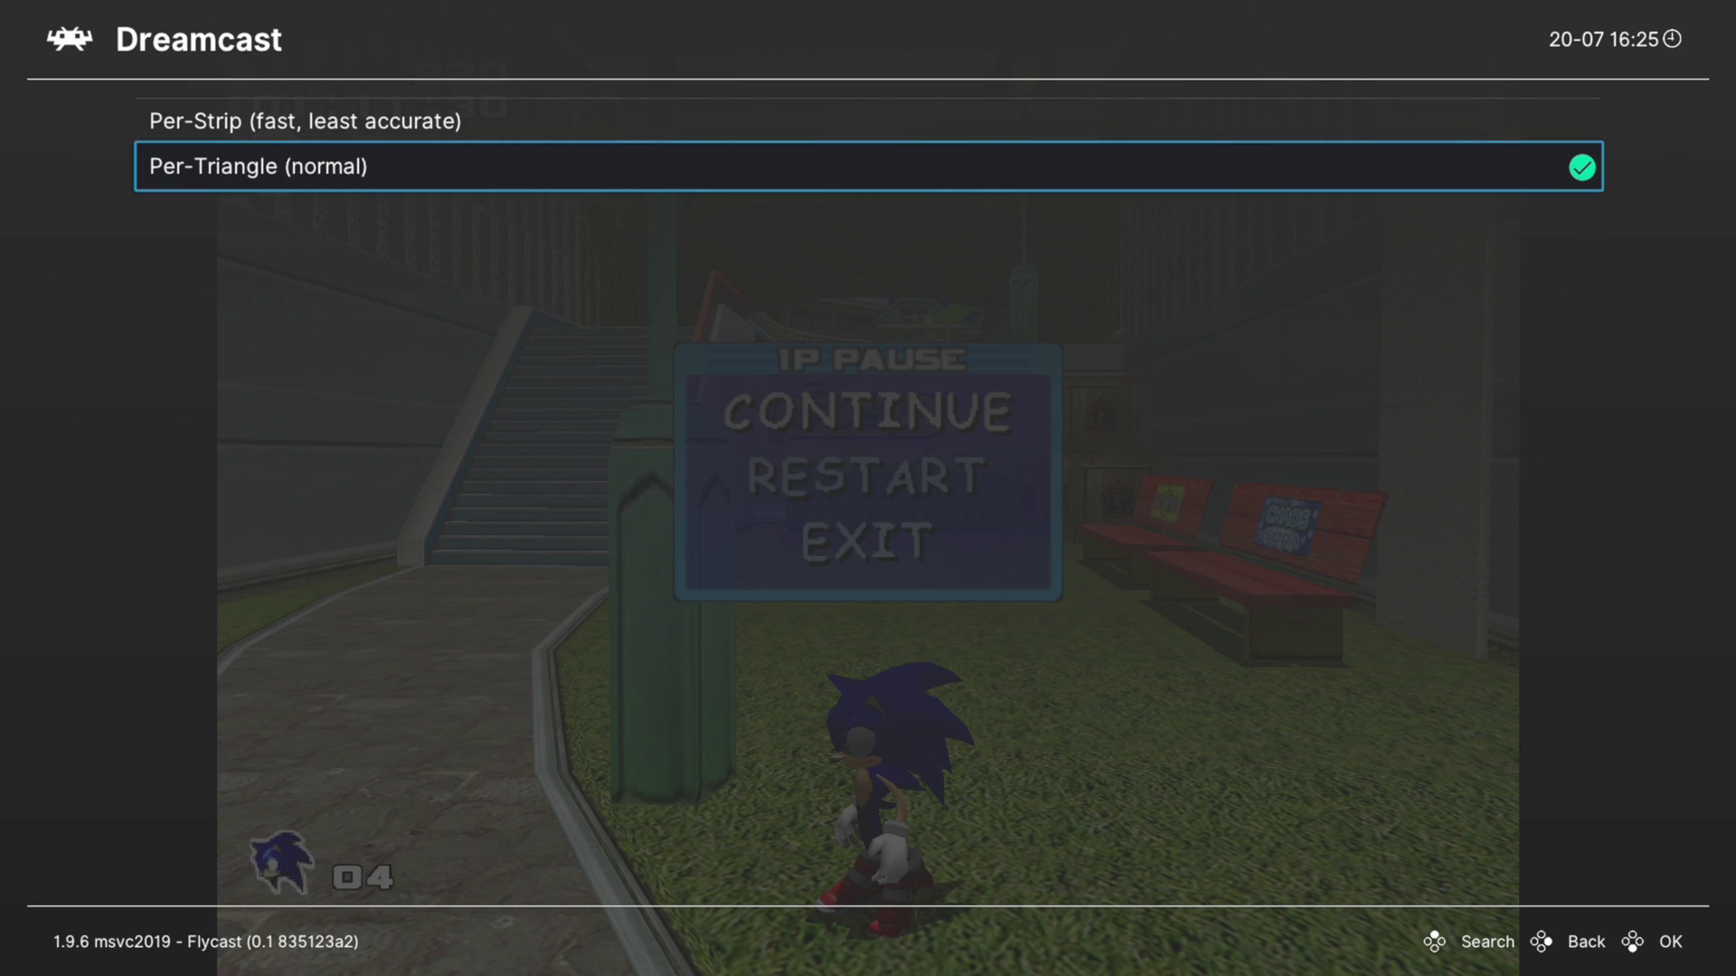
{"action": "key", "text": "Up"}
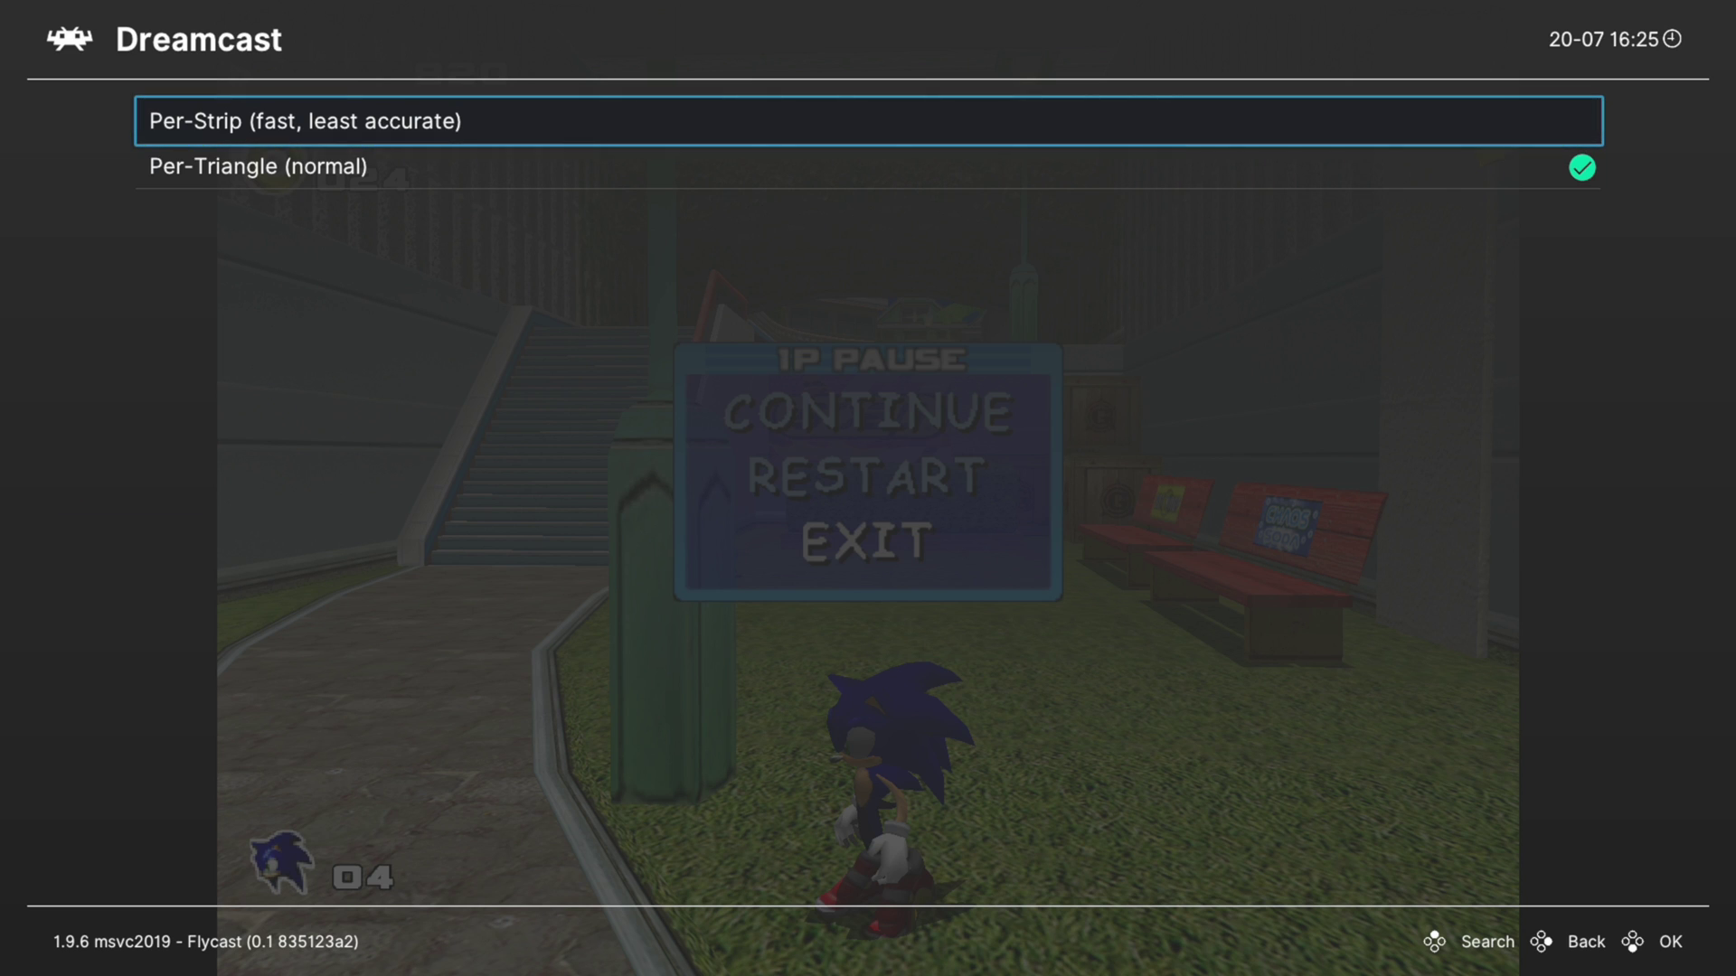
{"action": "key", "text": "BackSpace"}
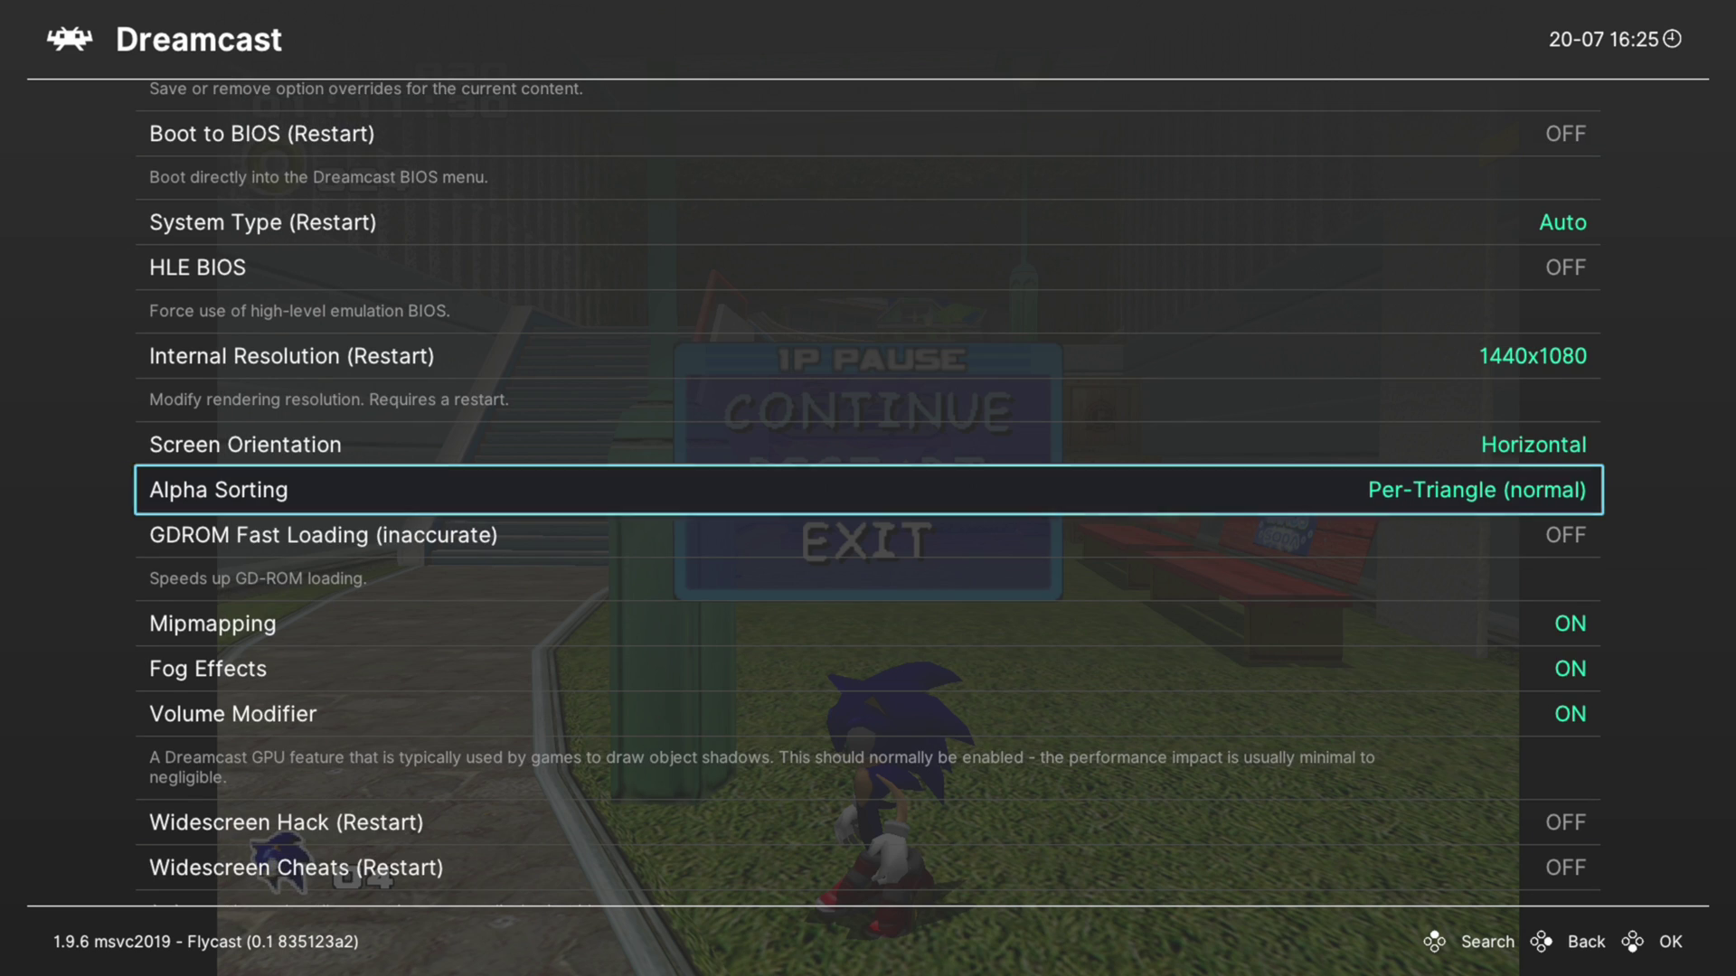
{"action": "key", "text": "Down"}
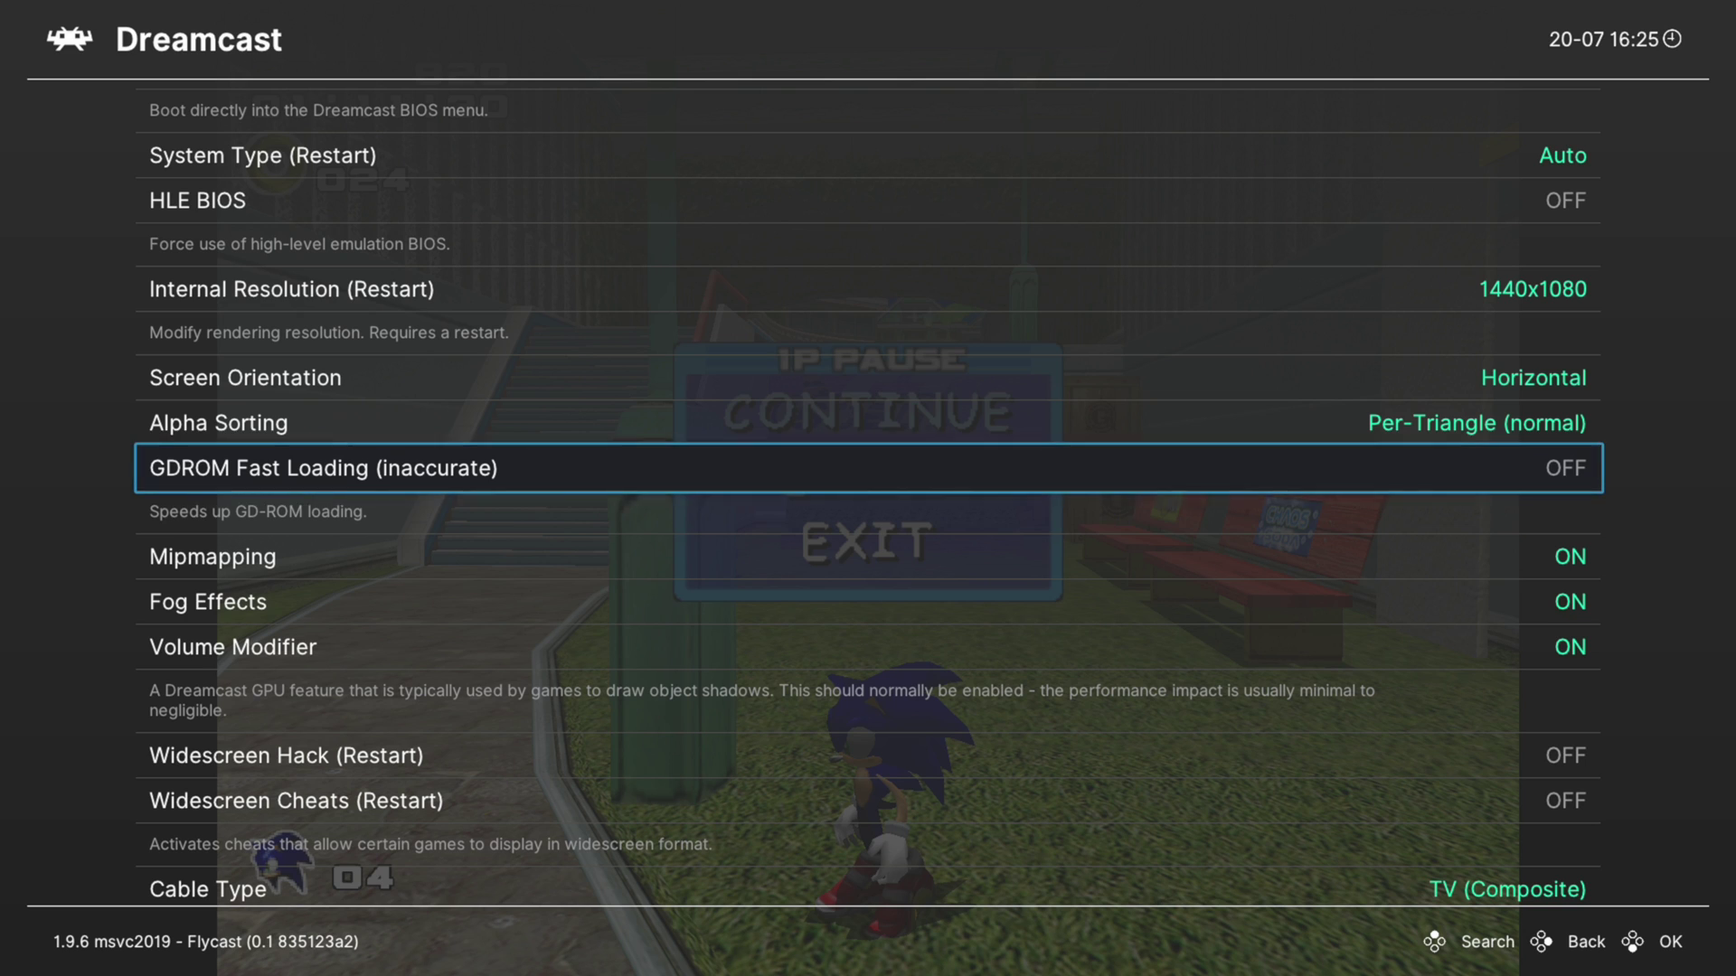
{"action": "key", "text": "Down"}
{"action": "key", "text": "Down"}
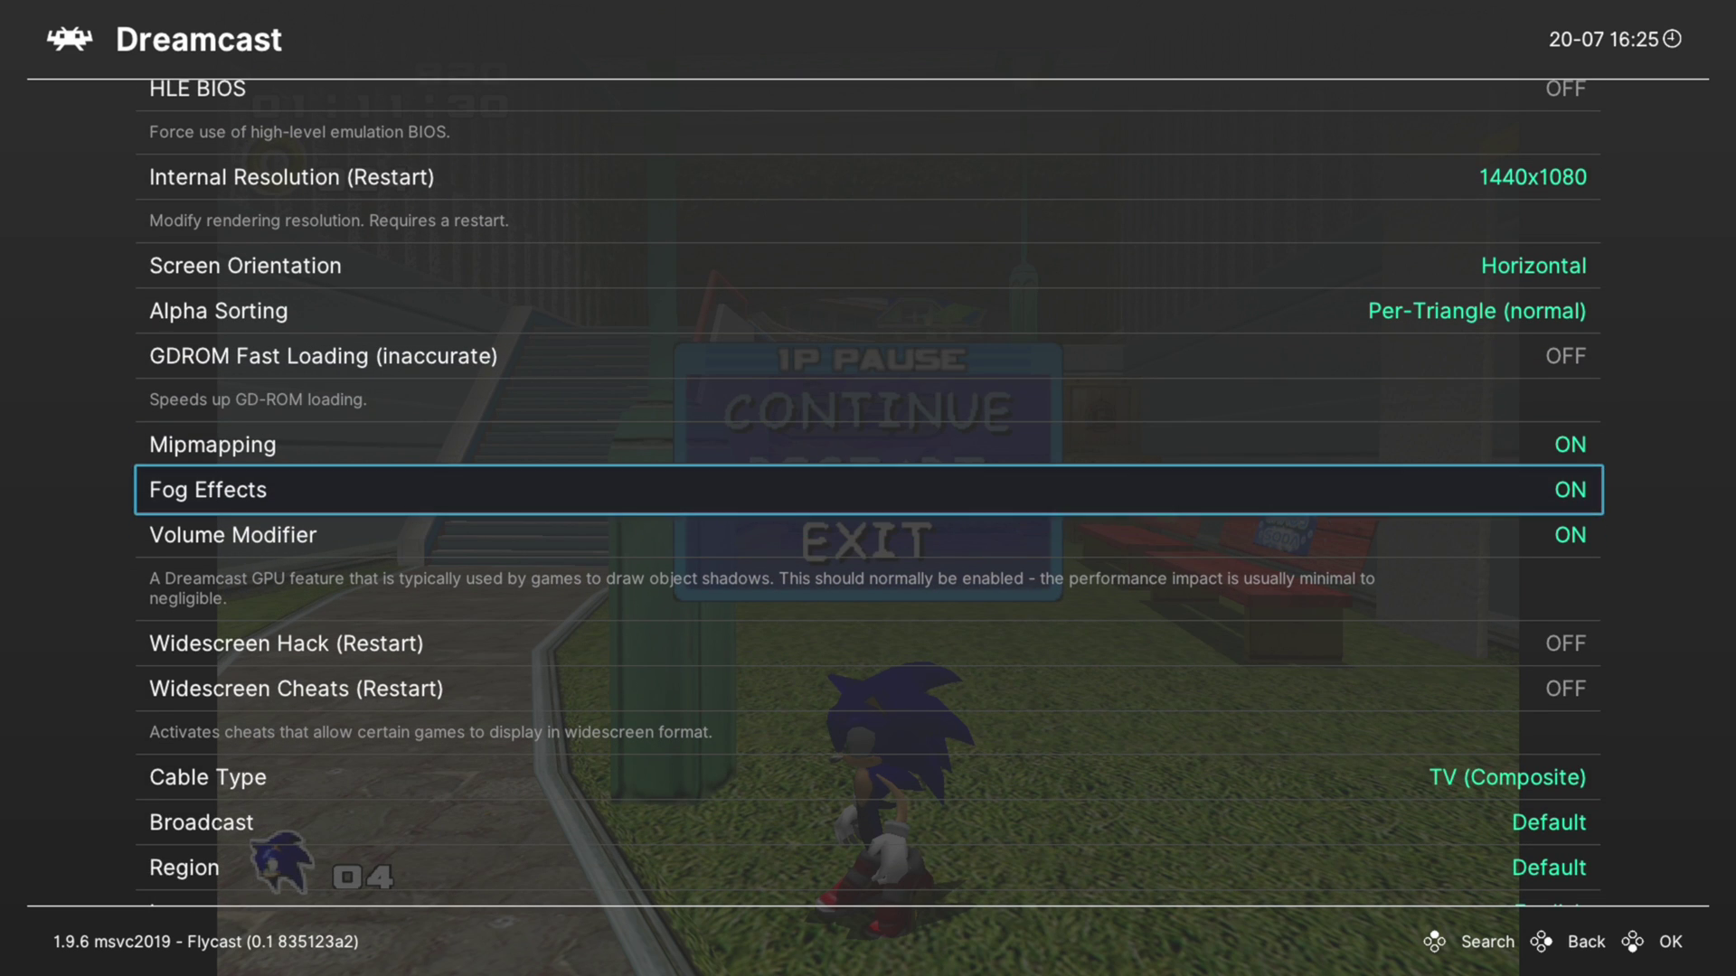
{"action": "key", "text": "Down"}
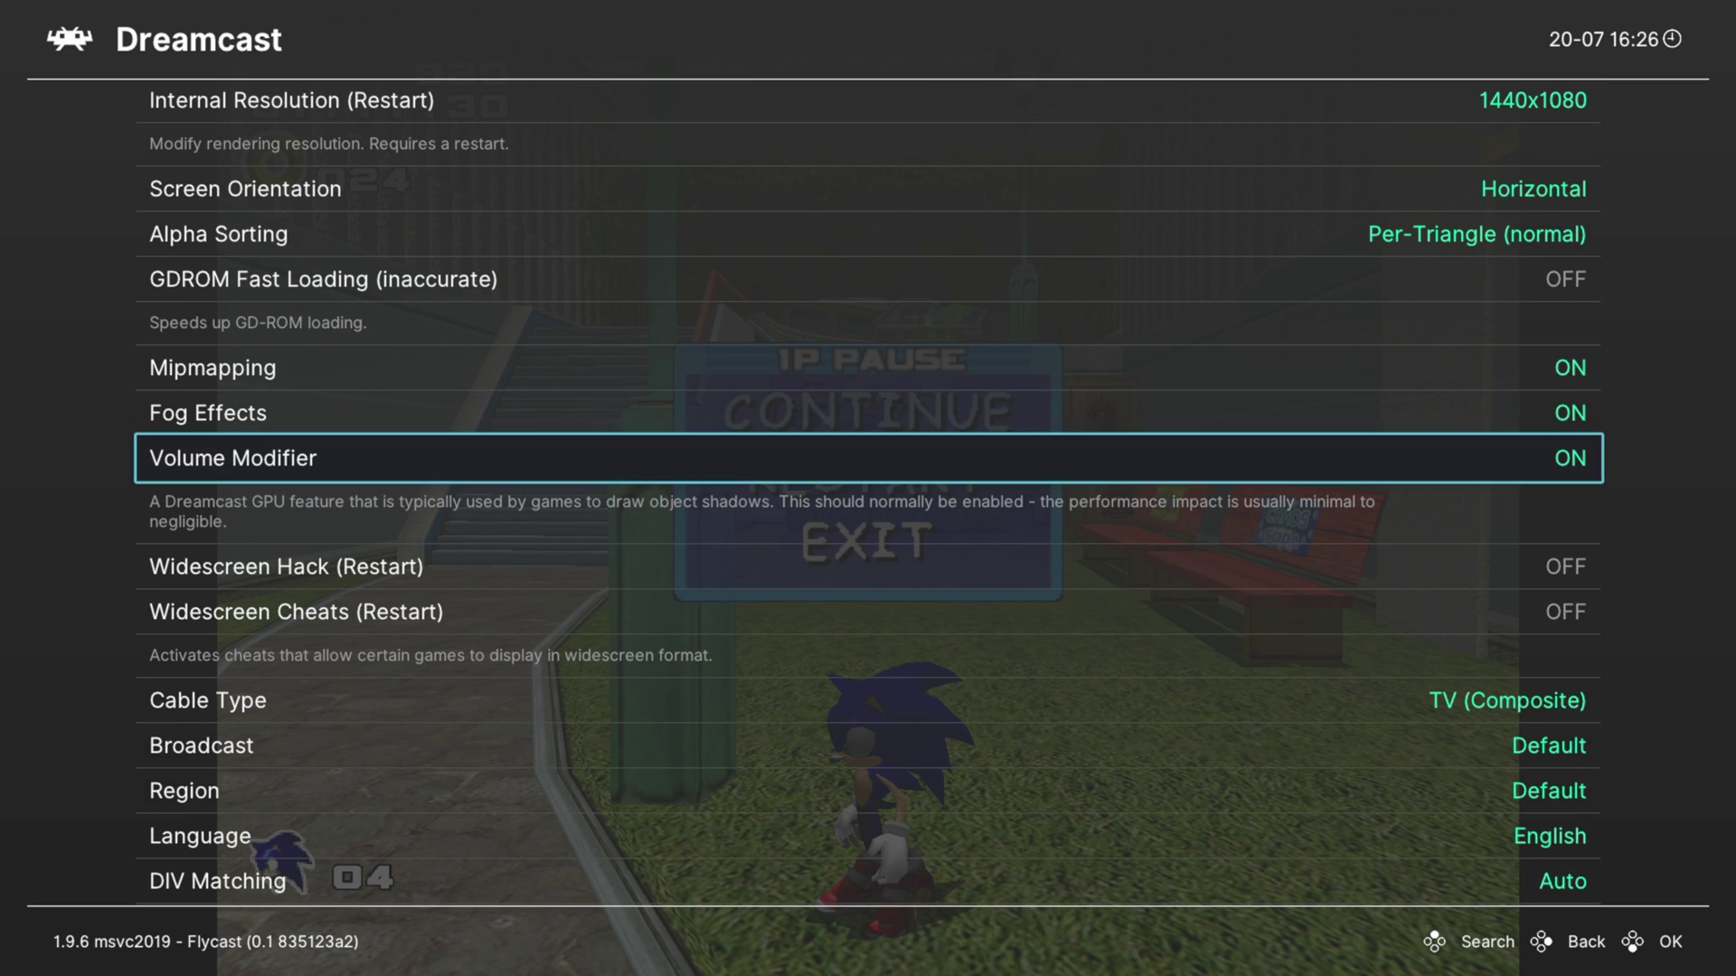
{"action": "key", "text": "Down"}
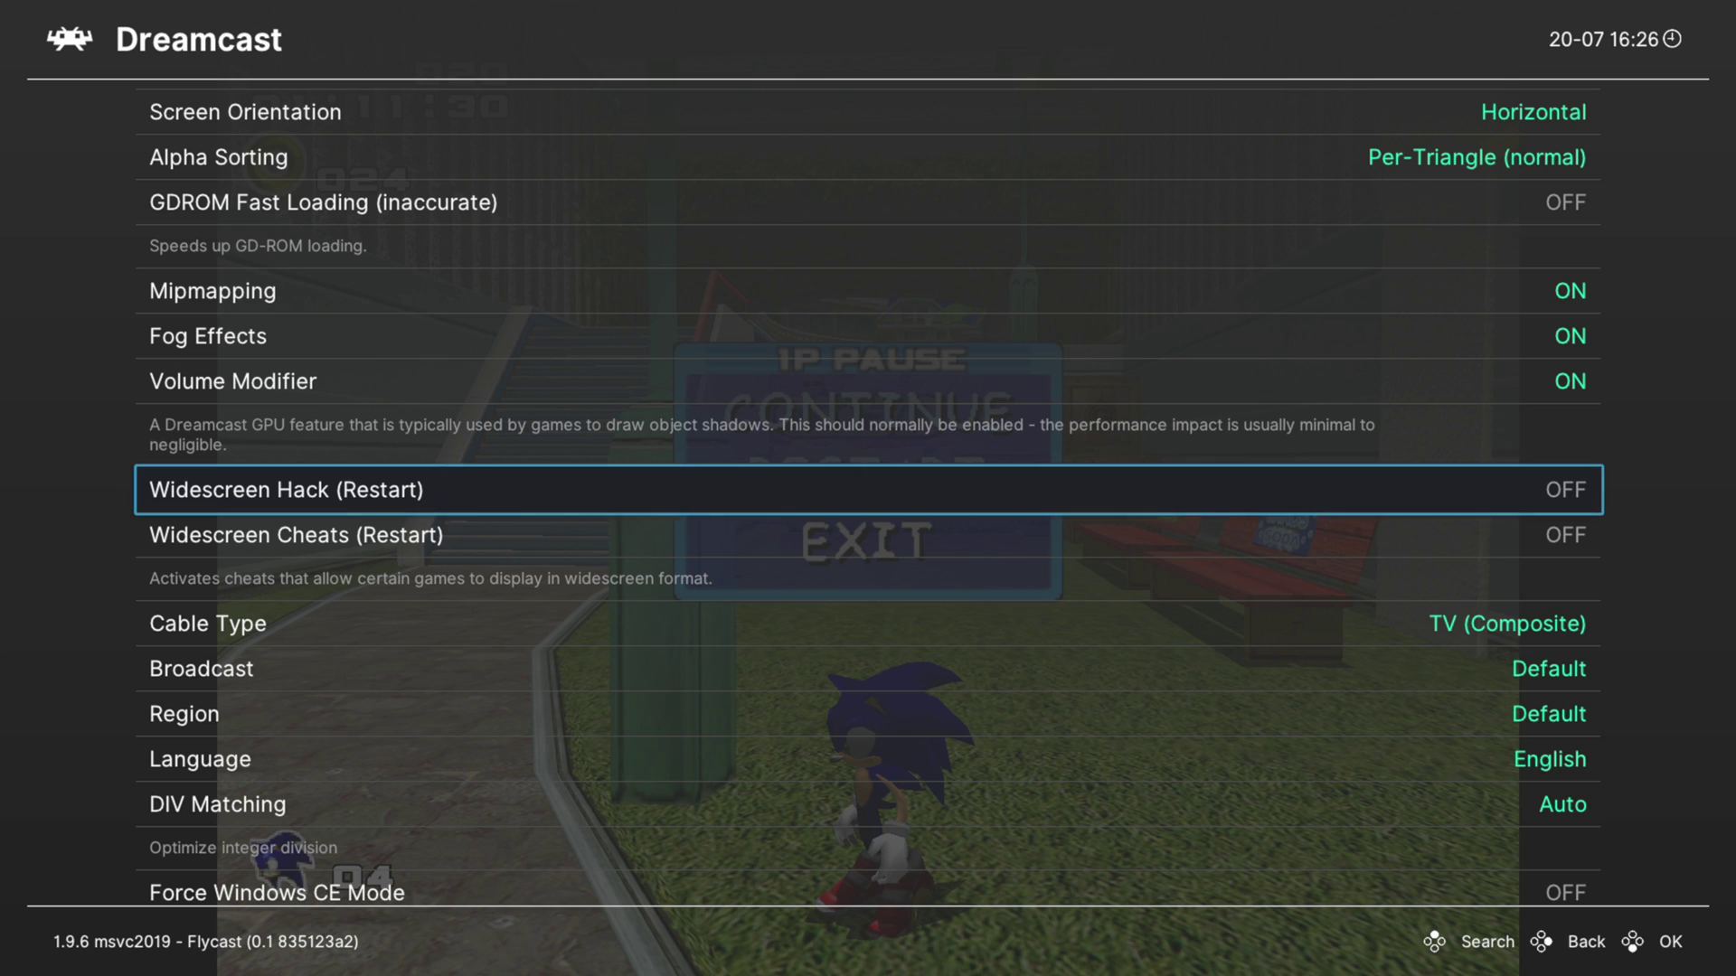
{"action": "key", "text": "Down"}
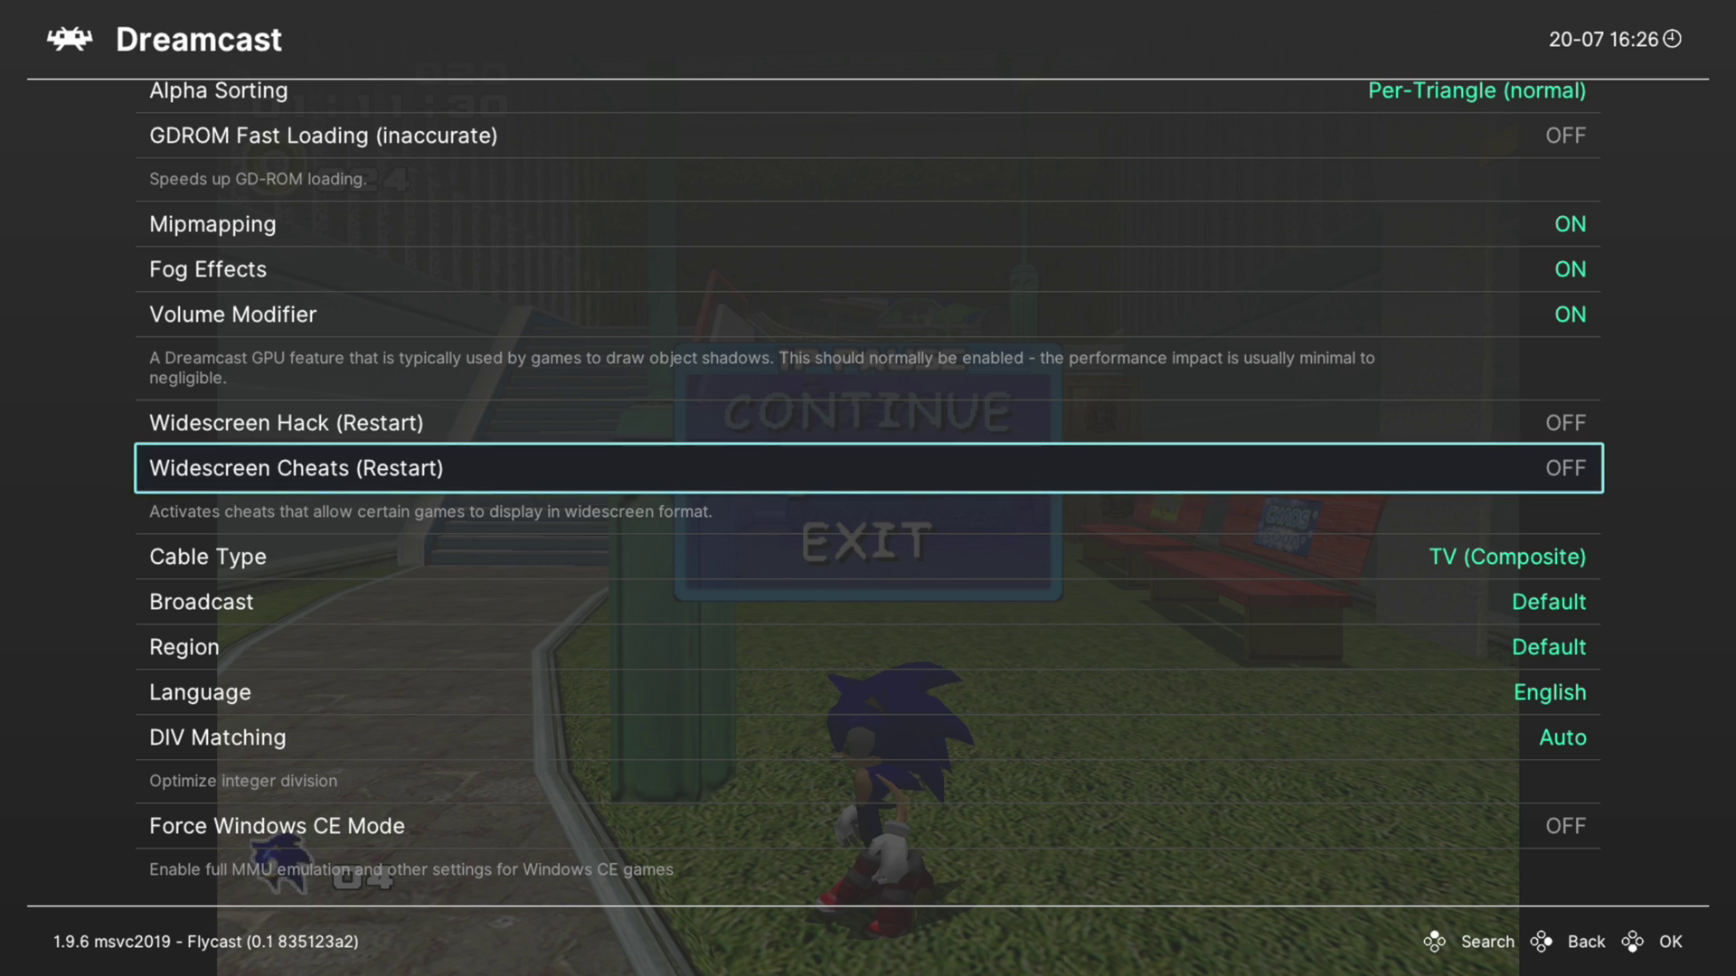
Review the available choices for Cable Type, Broadcast and Region without changing them
{"action": "key", "text": "Down"}
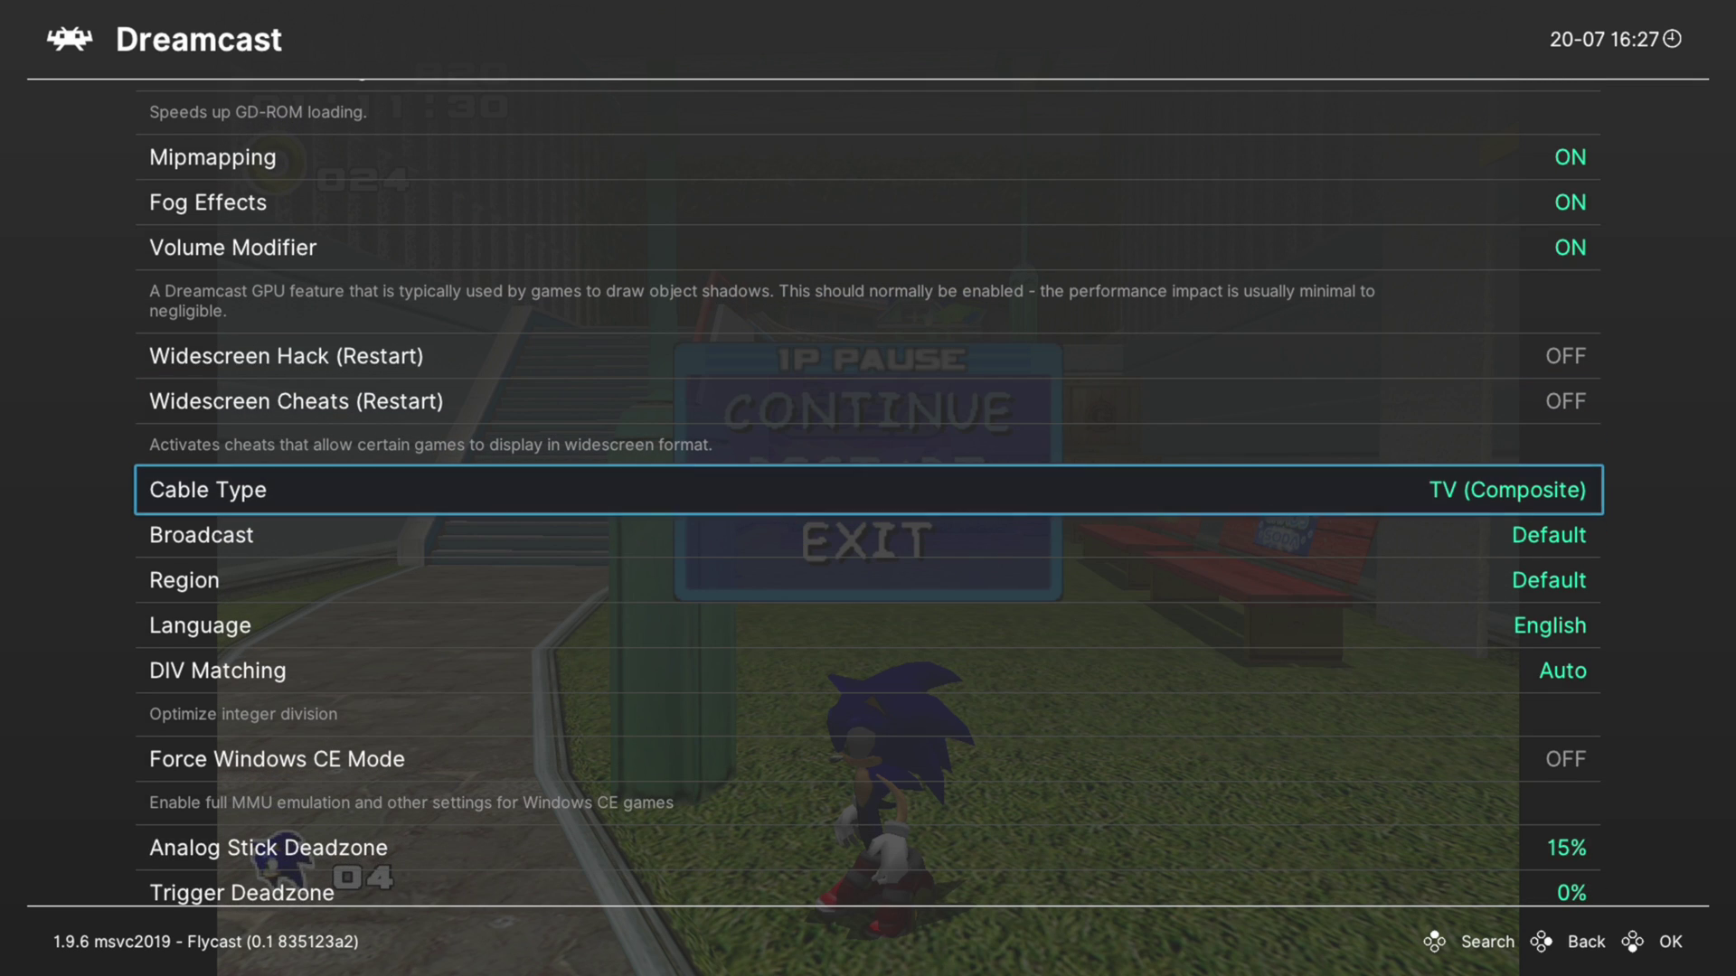
{"action": "key", "text": "Return"}
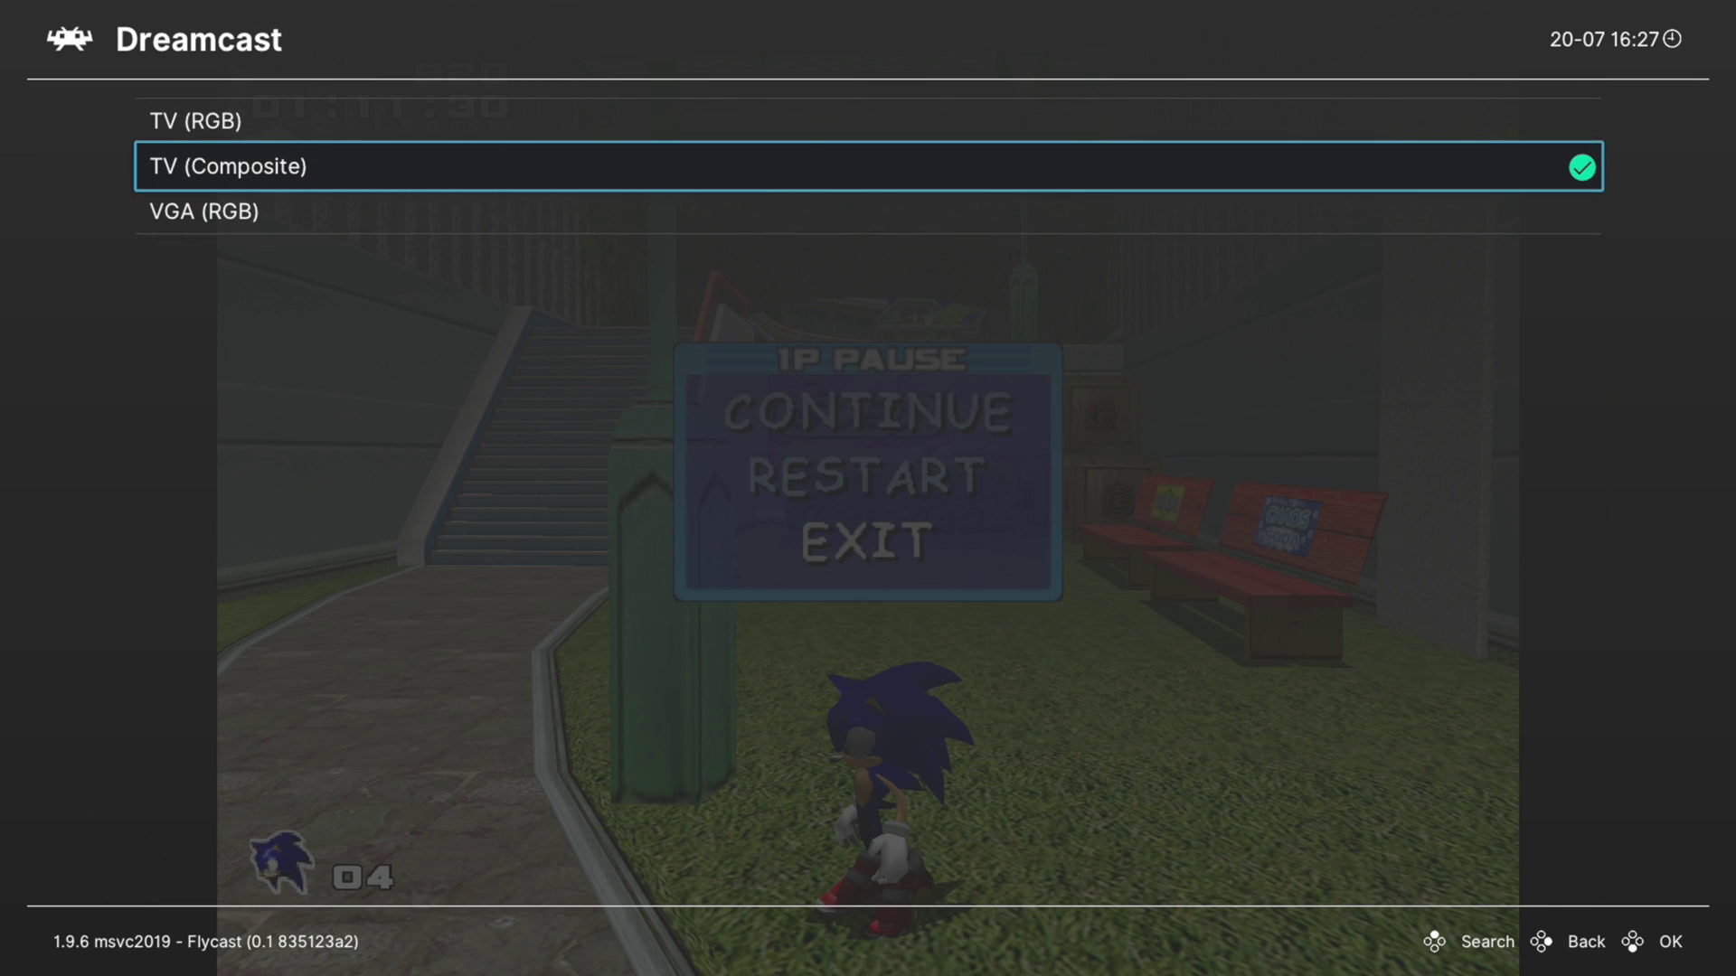
{"action": "key", "text": "Down"}
{"action": "key", "text": "Down"}
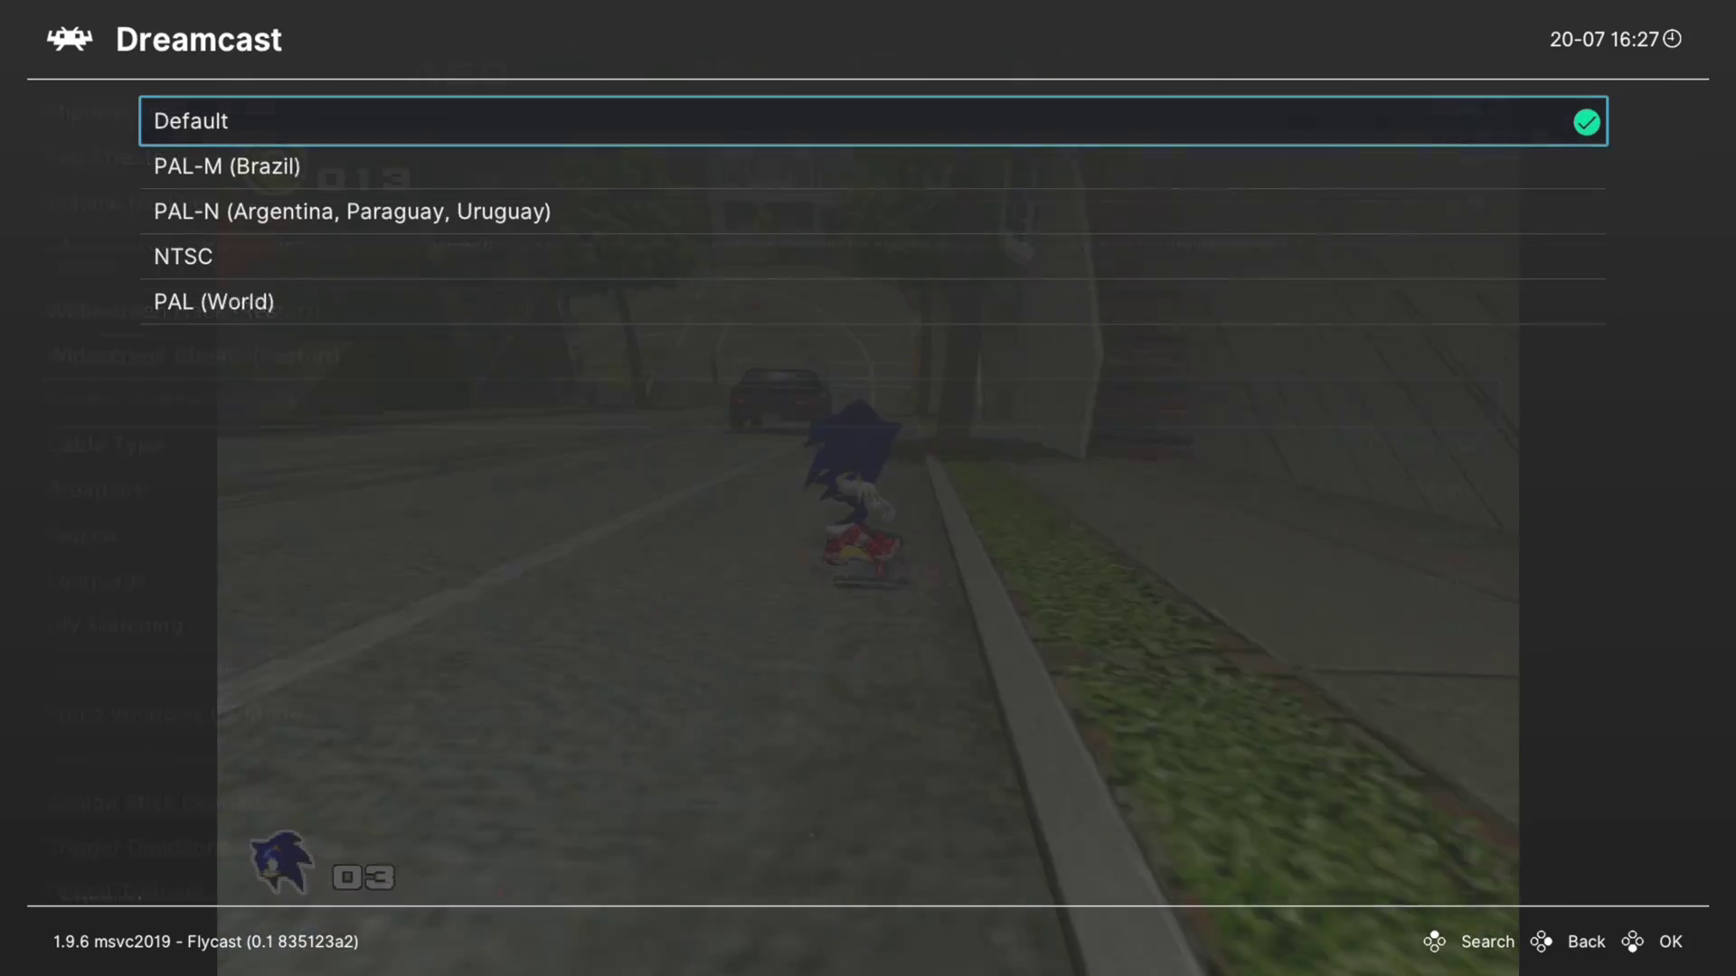
{"action": "key", "text": "BackSpace"}
{"action": "key", "text": "Down"}
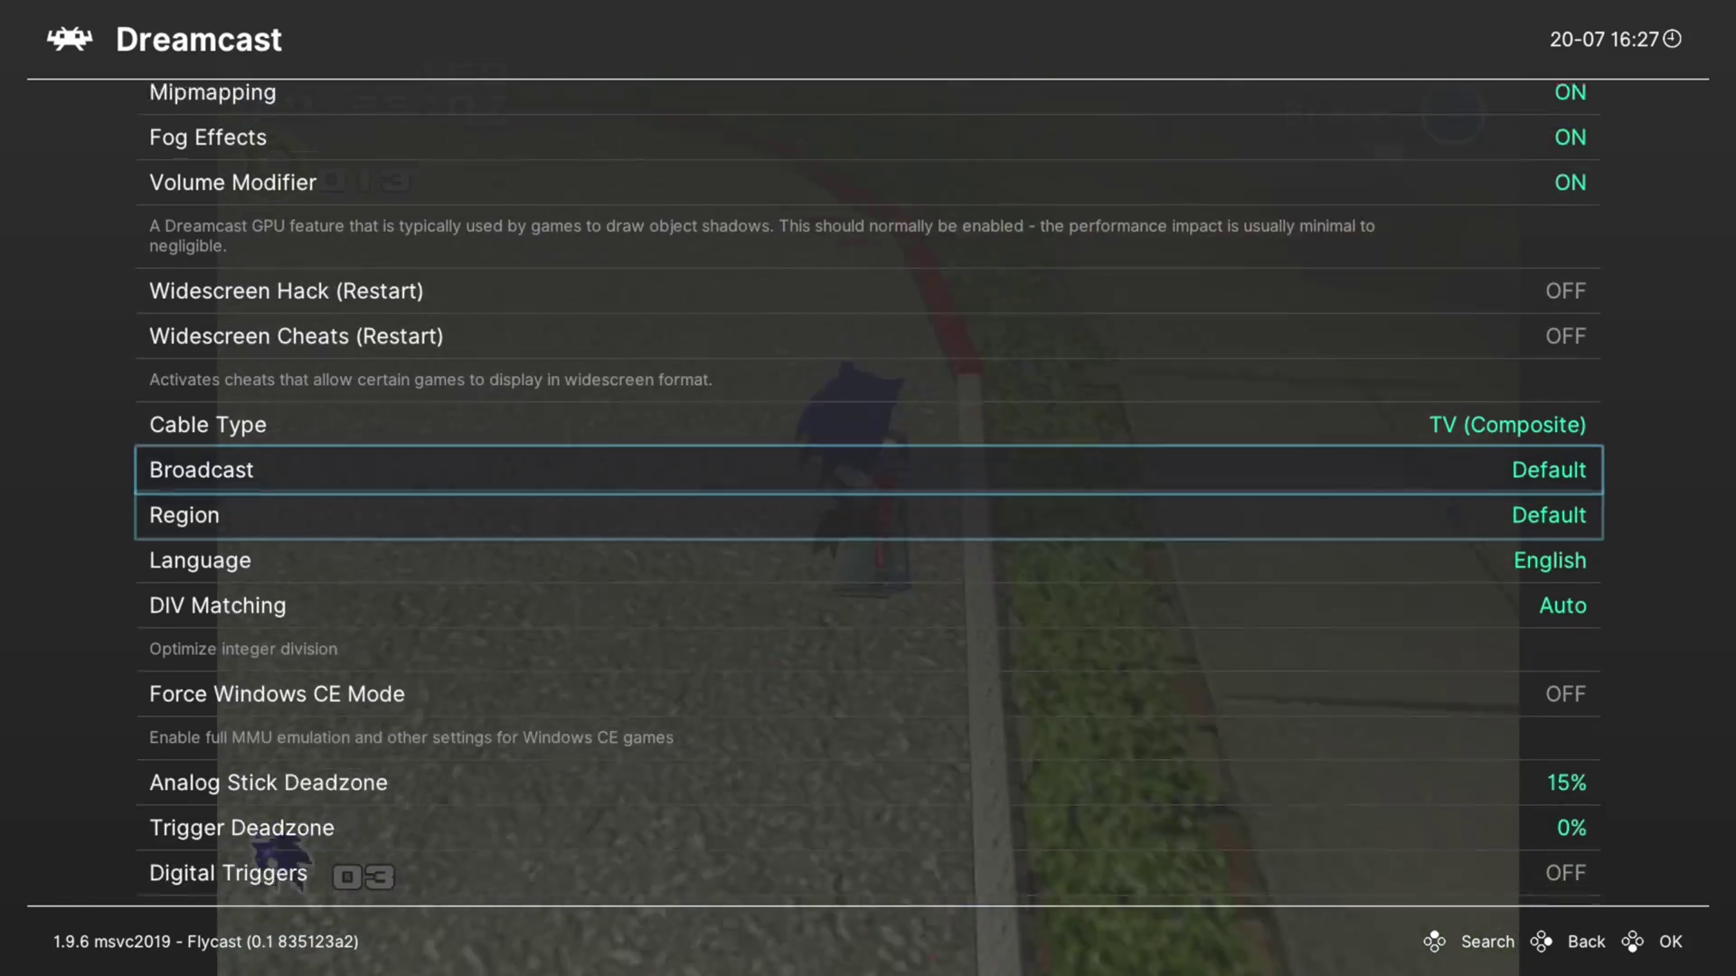
{"action": "key", "text": "Return"}
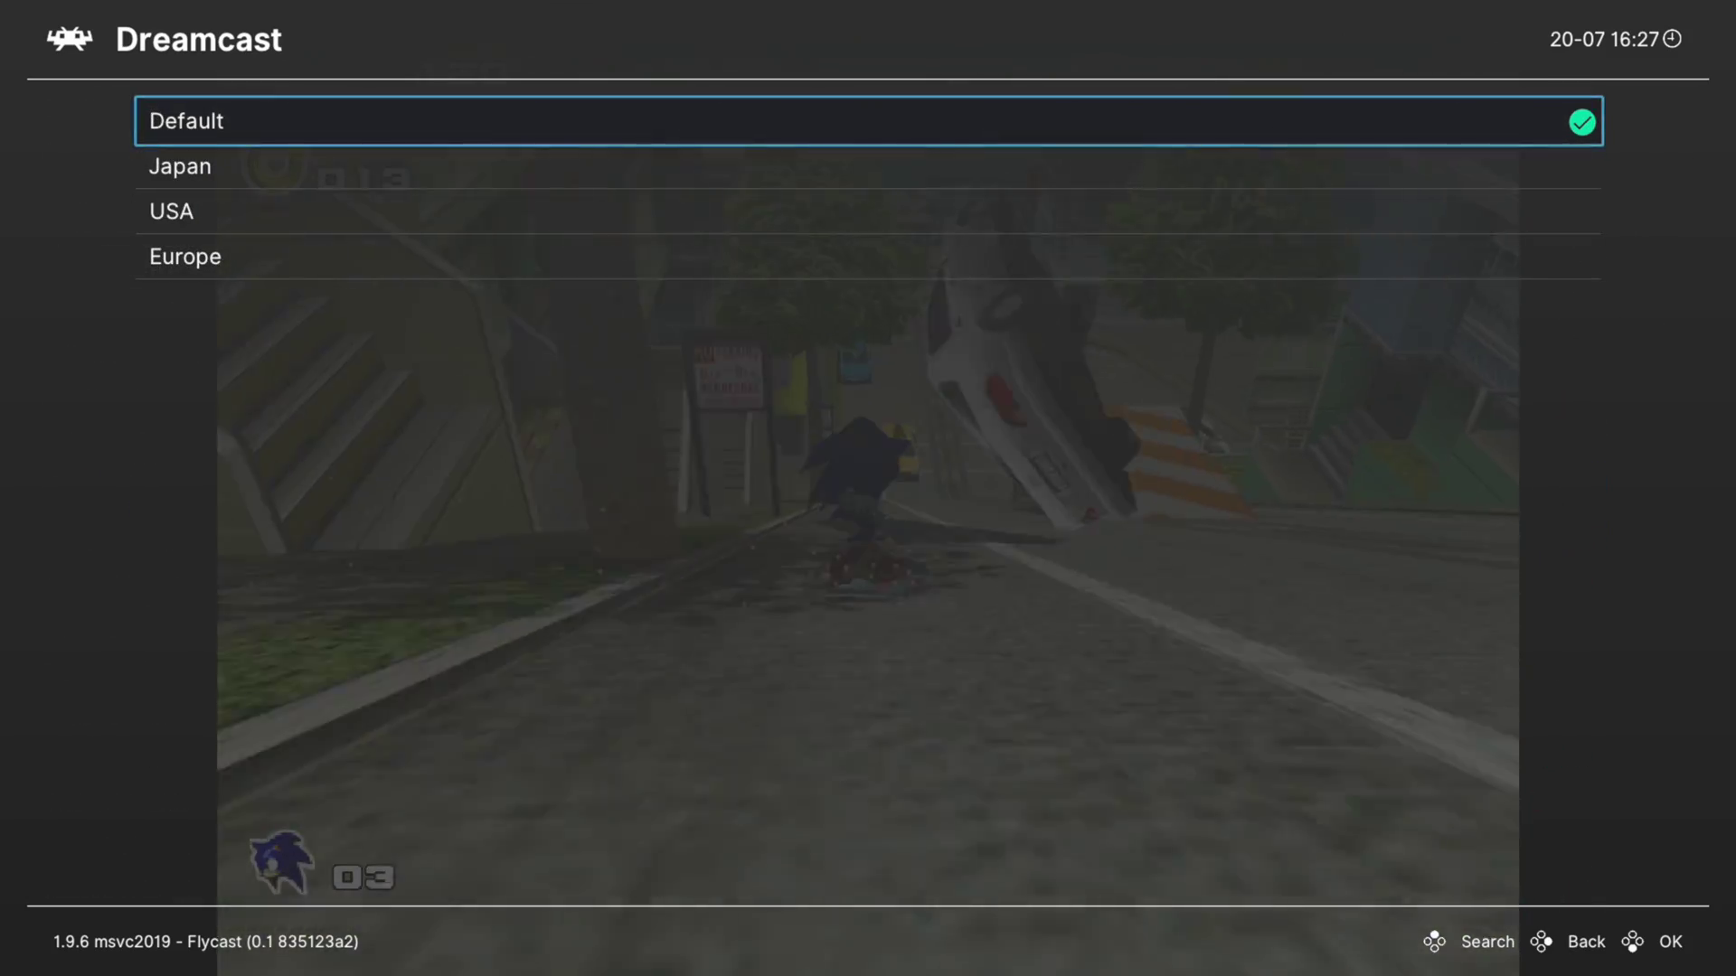
{"action": "key", "text": "BackSpace"}
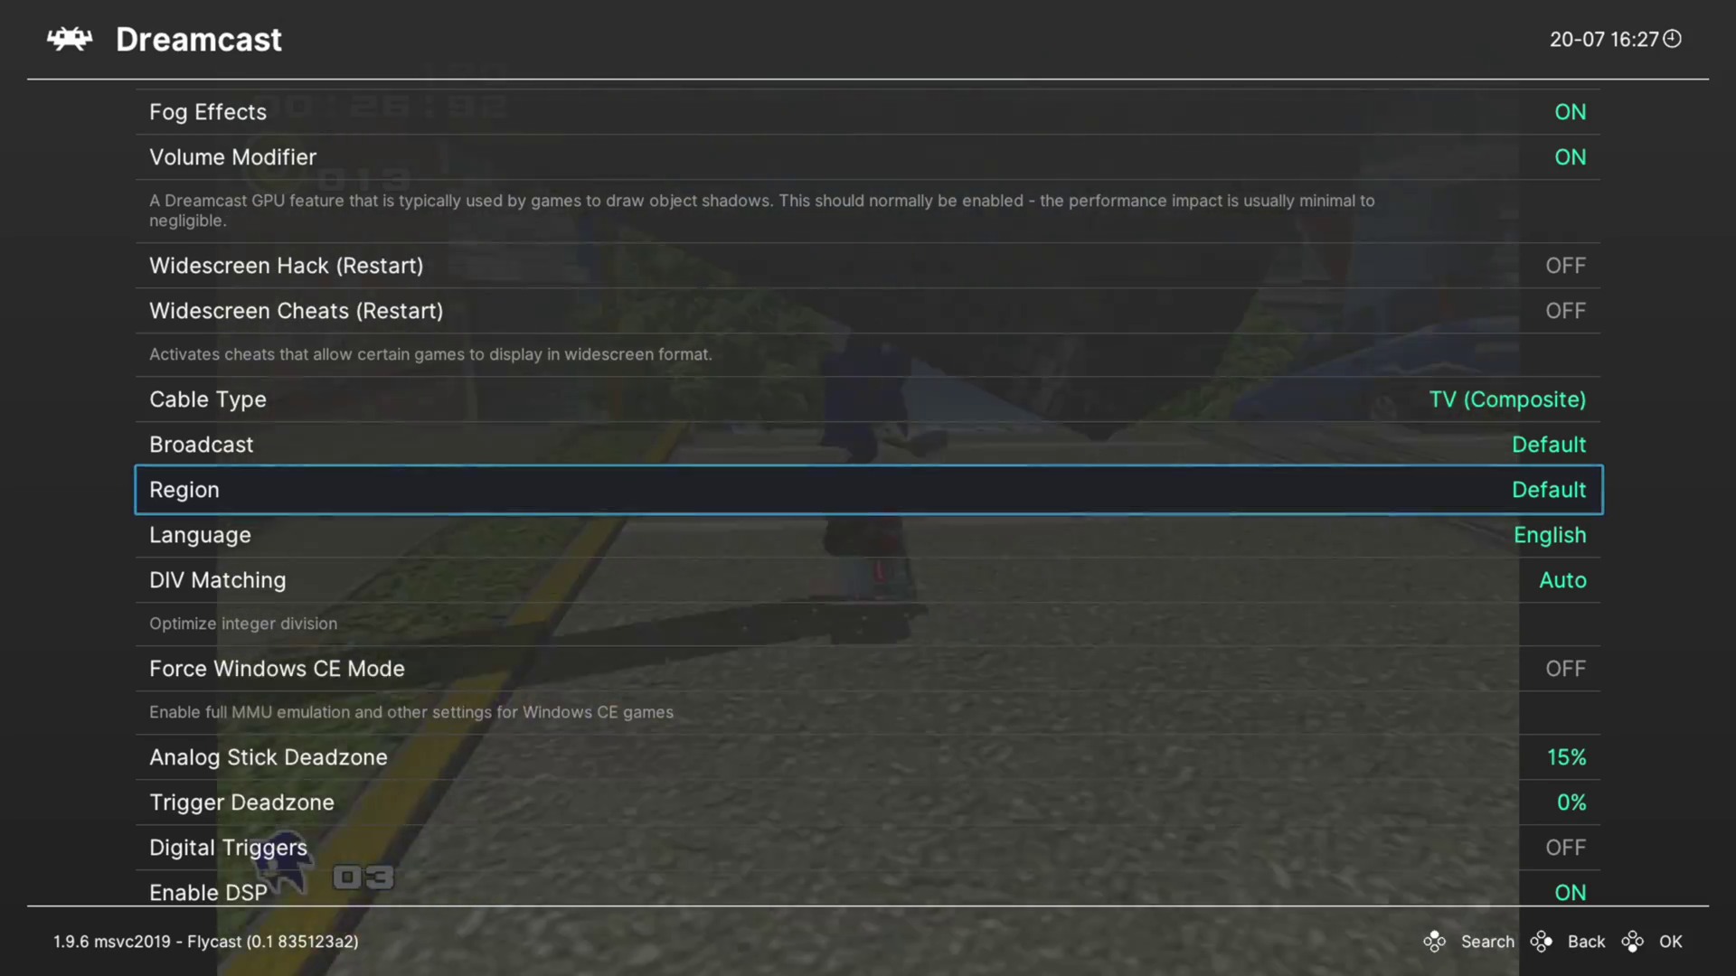
{"action": "key", "text": "Down"}
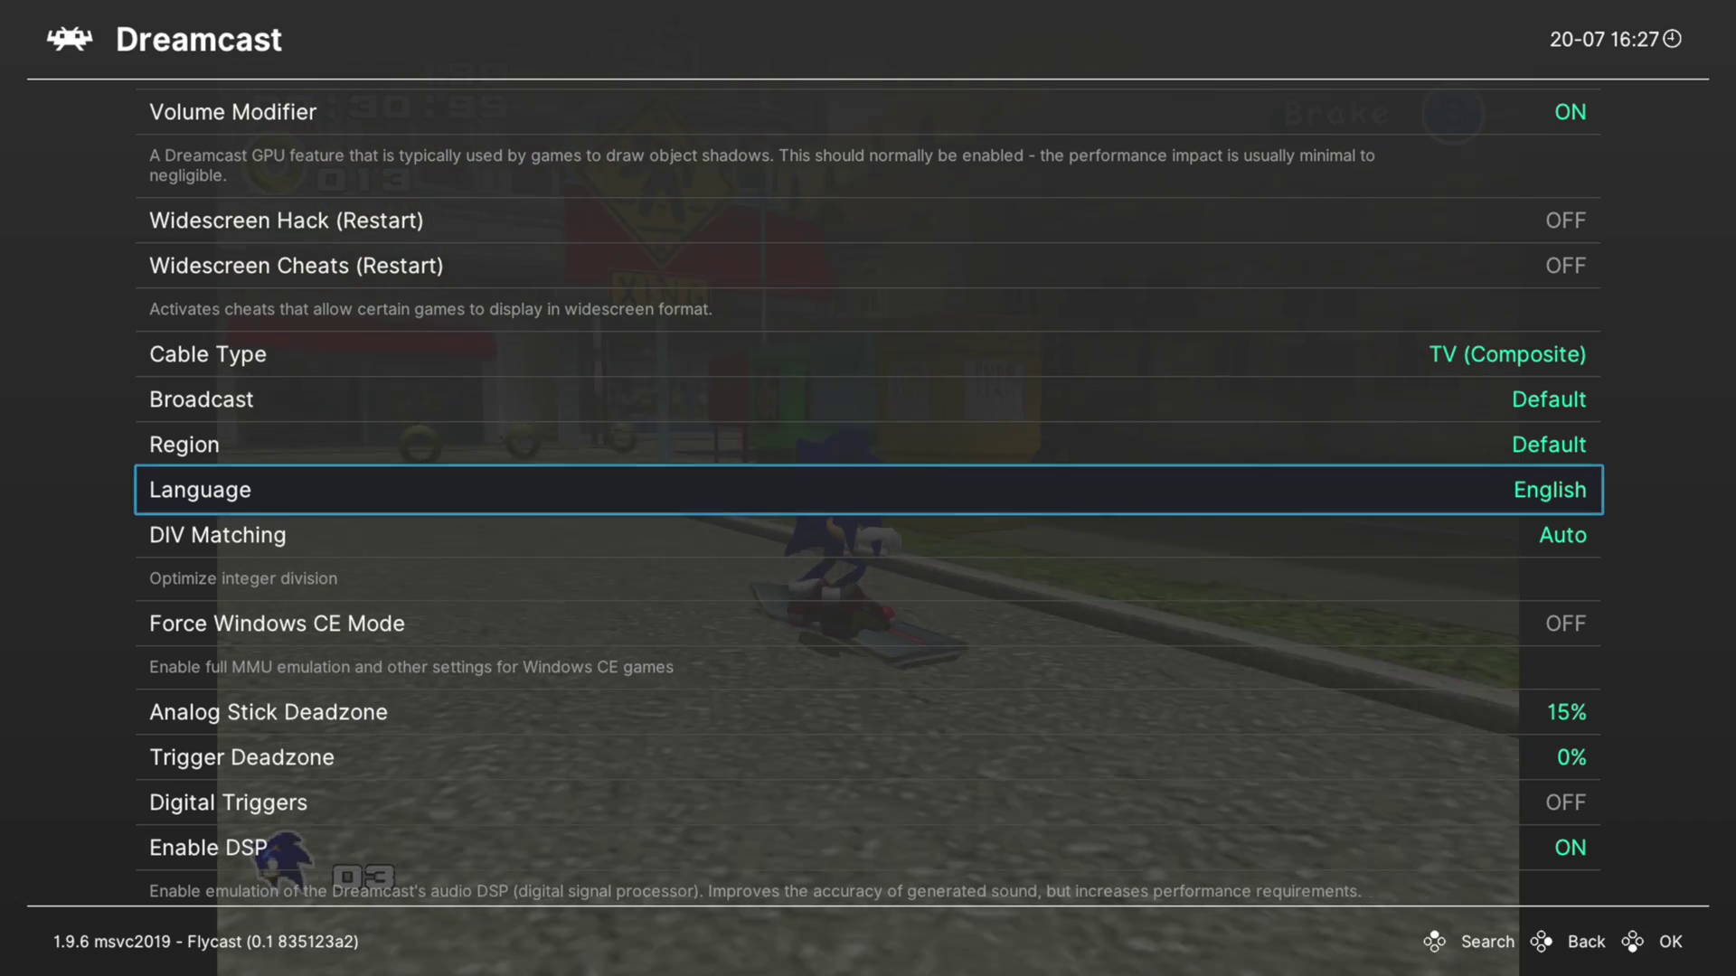
Examine Force Windows CE Mode, the Analog Stick and Trigger Deadzone choices, Digital Triggers and Enable DSP, leaving them as they are
{"action": "key", "text": "Down"}
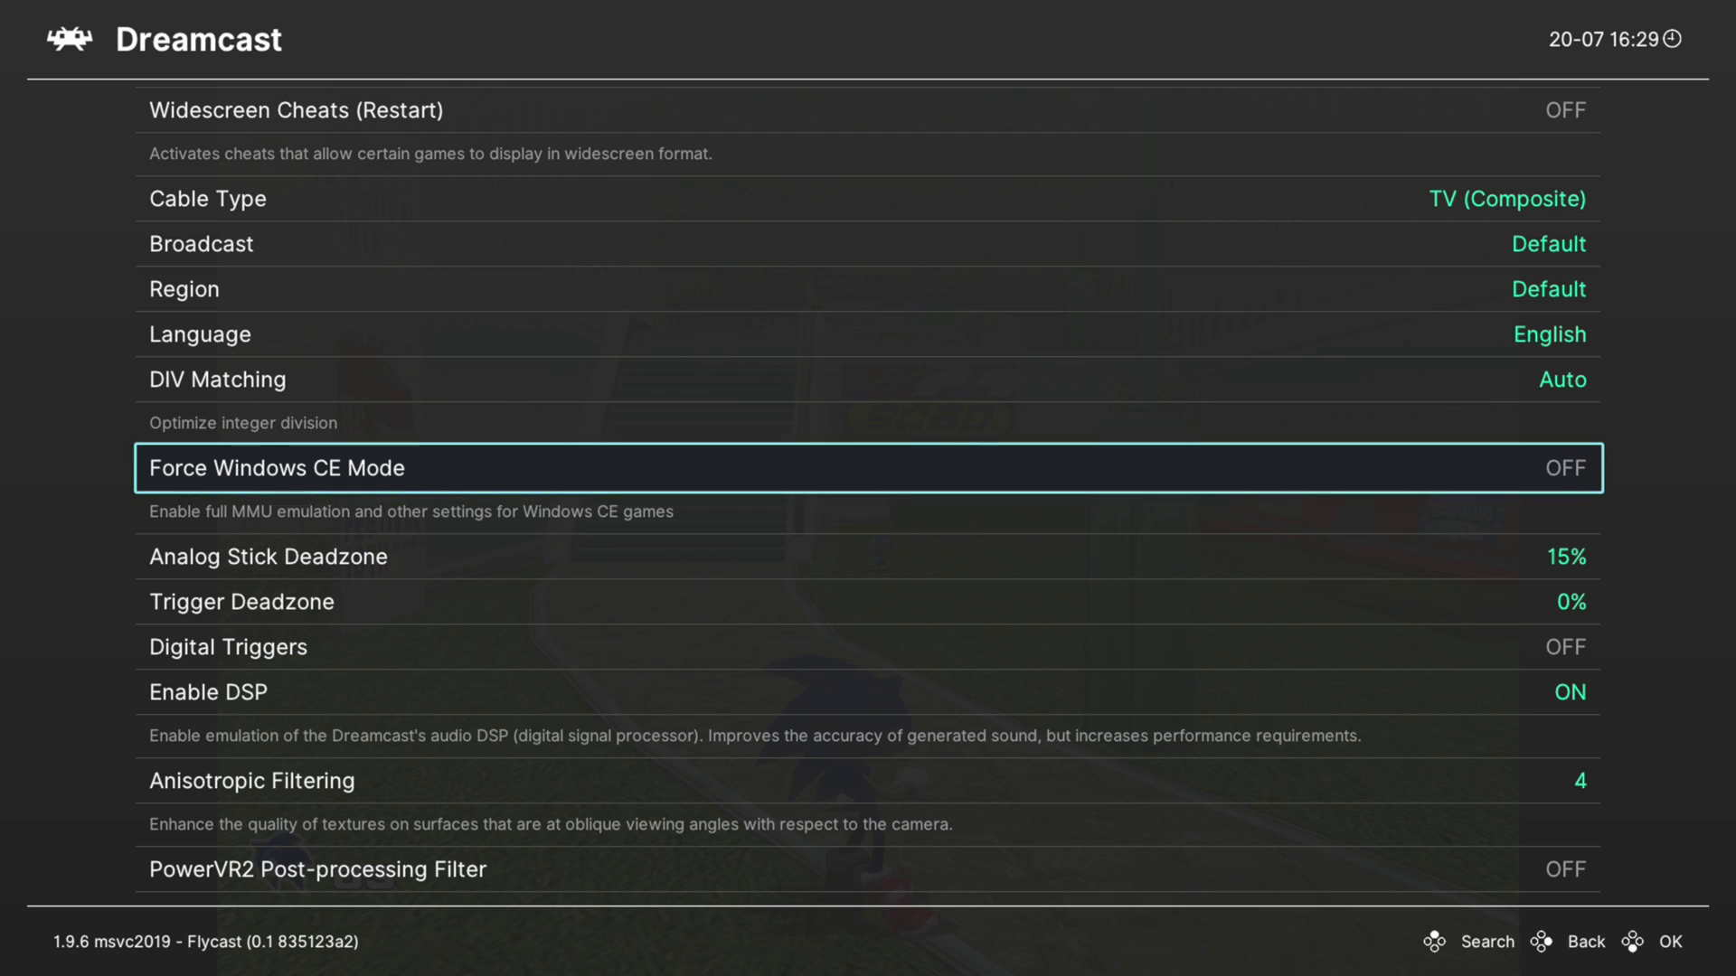
{"action": "key", "text": "Down"}
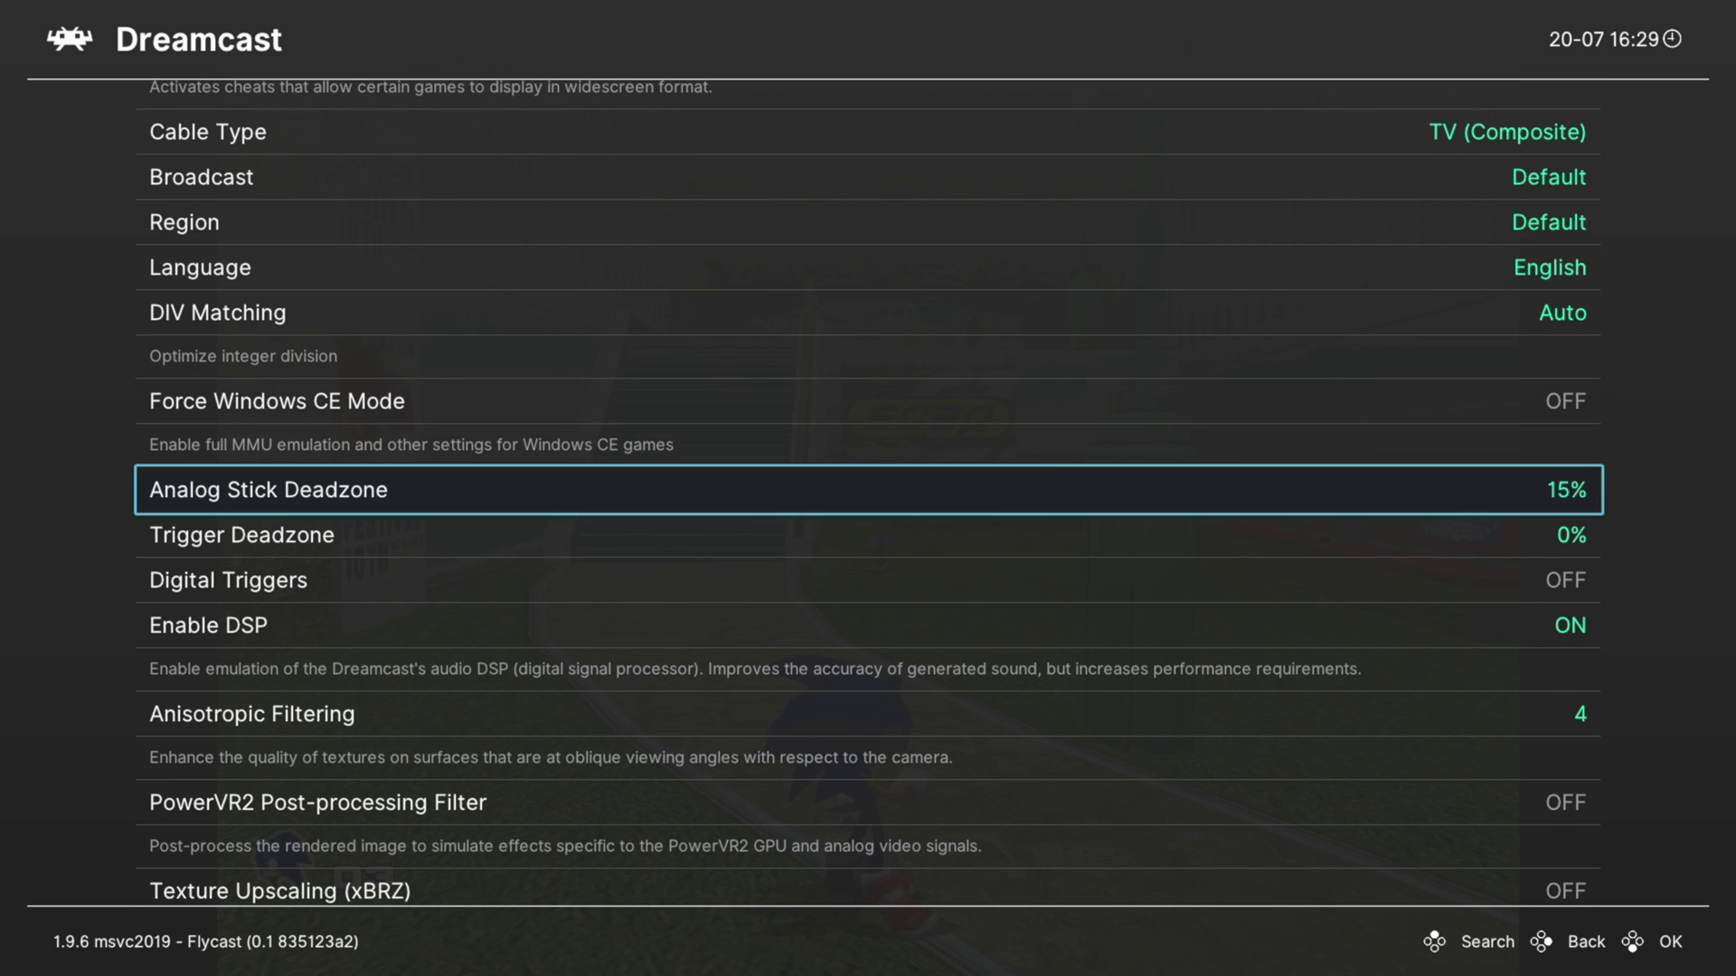
{"action": "key", "text": "Return"}
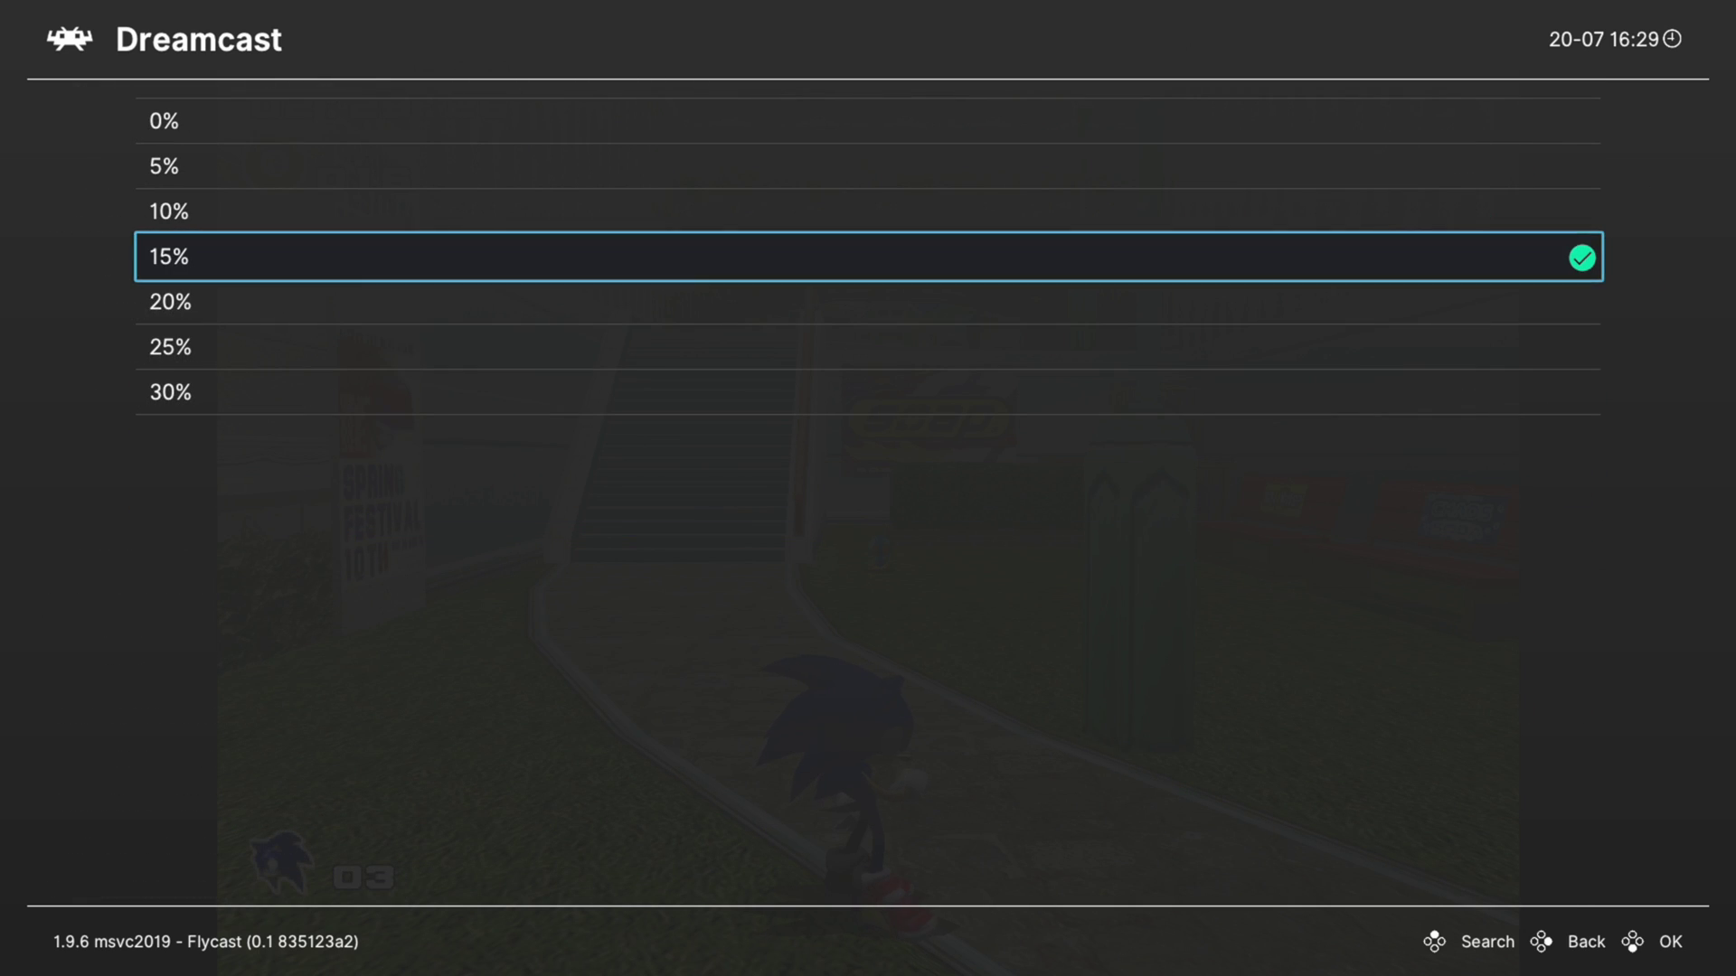
{"action": "key", "text": "Down"}
{"action": "key", "text": "Down"}
{"action": "key", "text": "Down"}
{"action": "key", "text": "Down"}
{"action": "key", "text": "Down"}
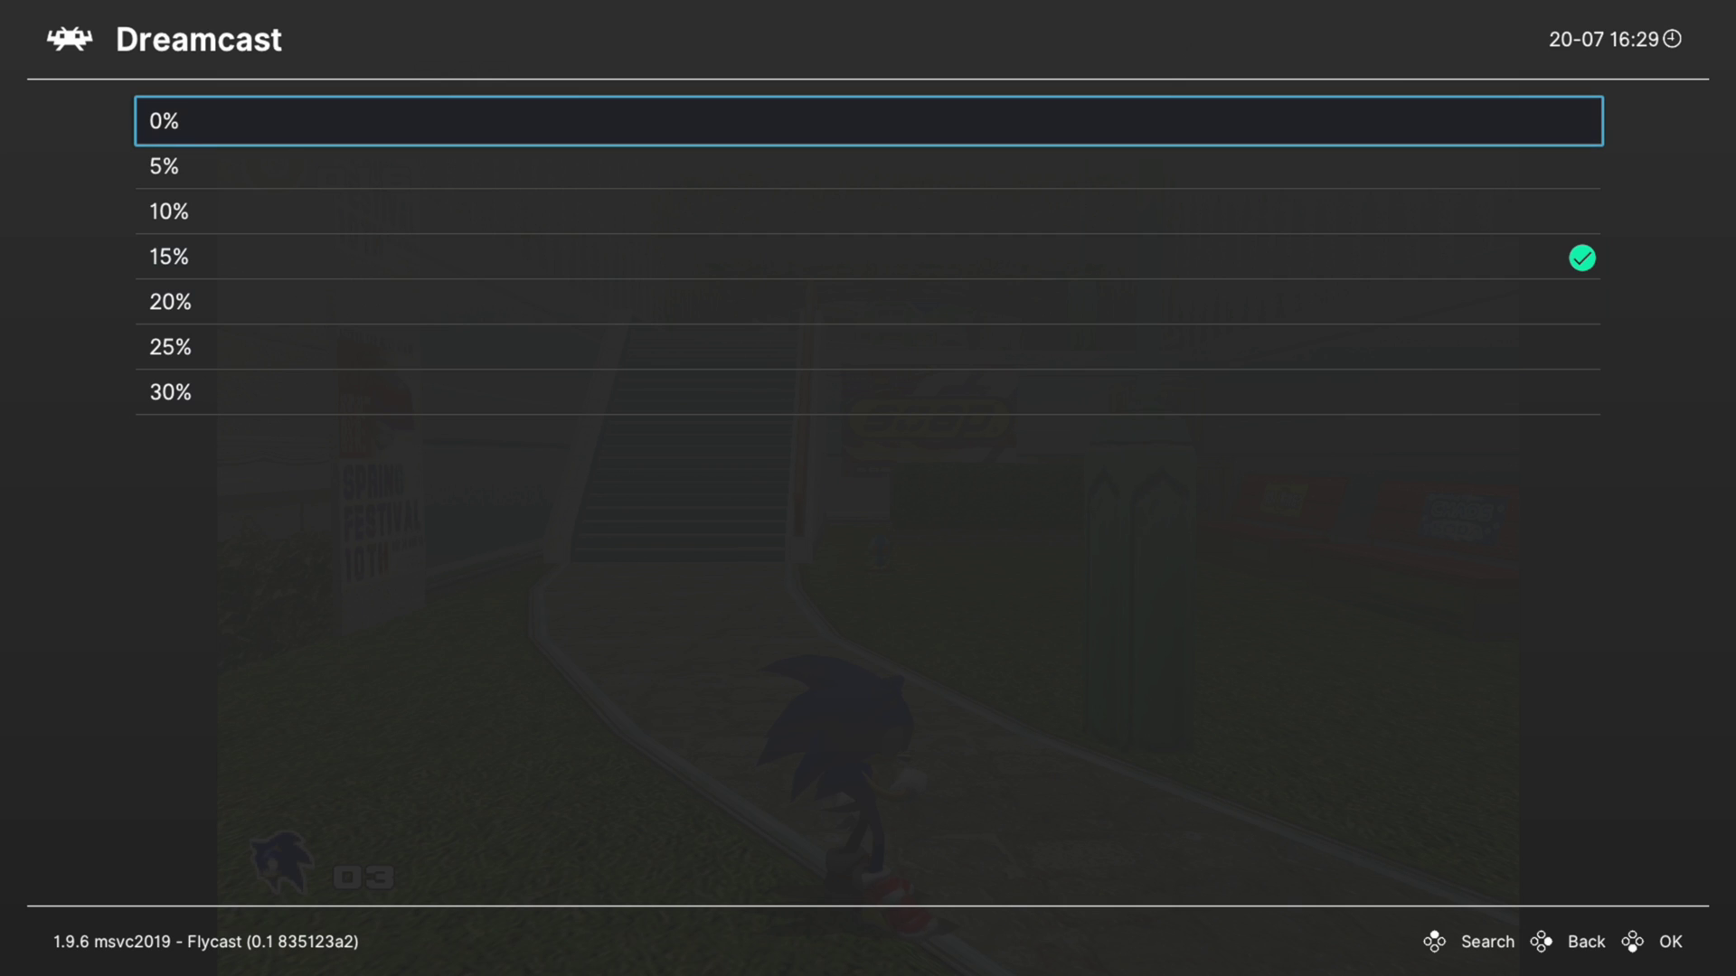
{"action": "key", "text": "BackSpace"}
{"action": "key", "text": "Down"}
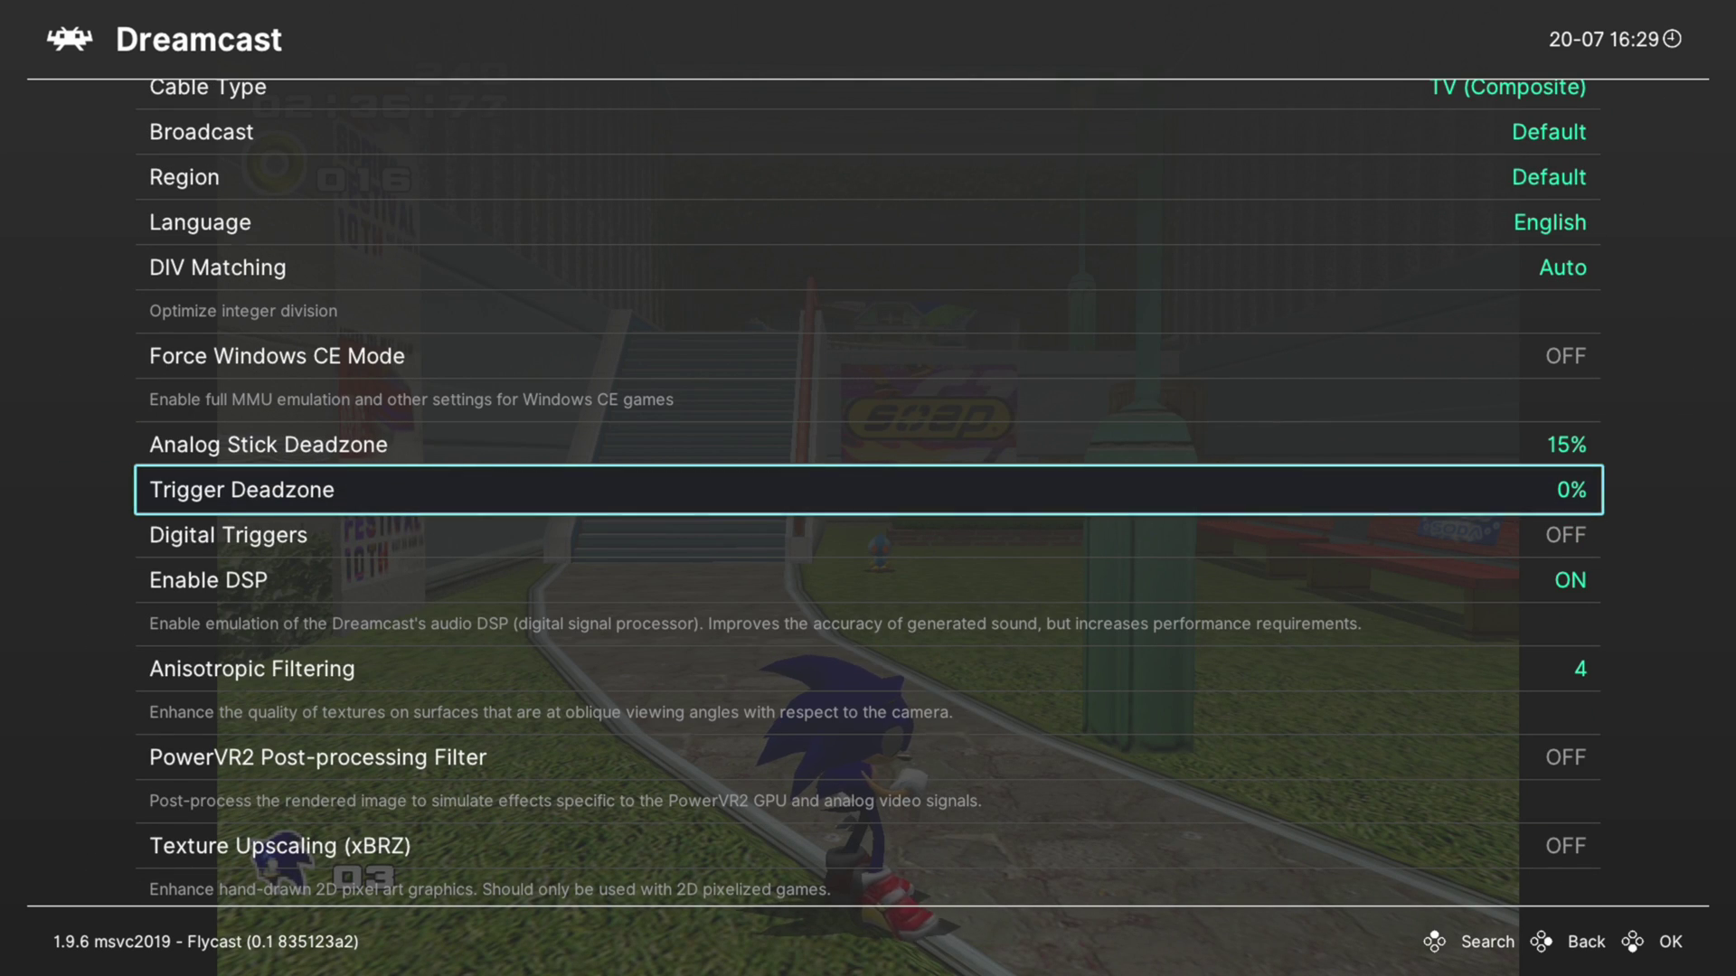
{"action": "key", "text": "Return"}
{"action": "key", "text": "BackSpace"}
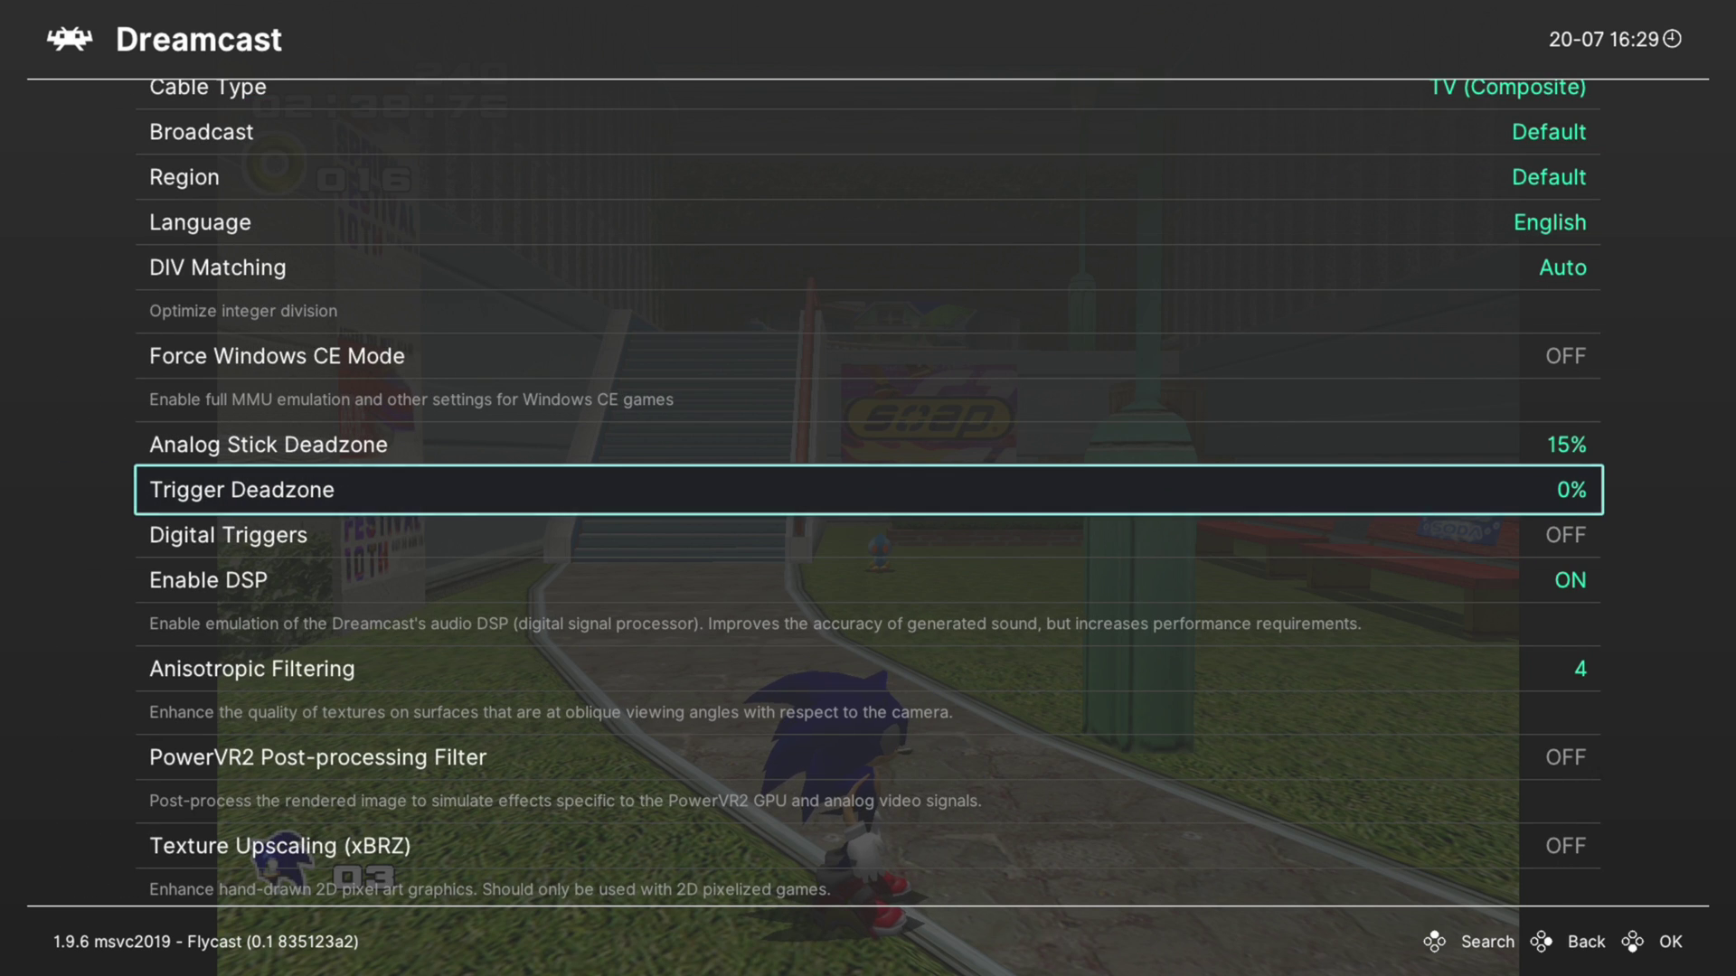
{"action": "key", "text": "Down"}
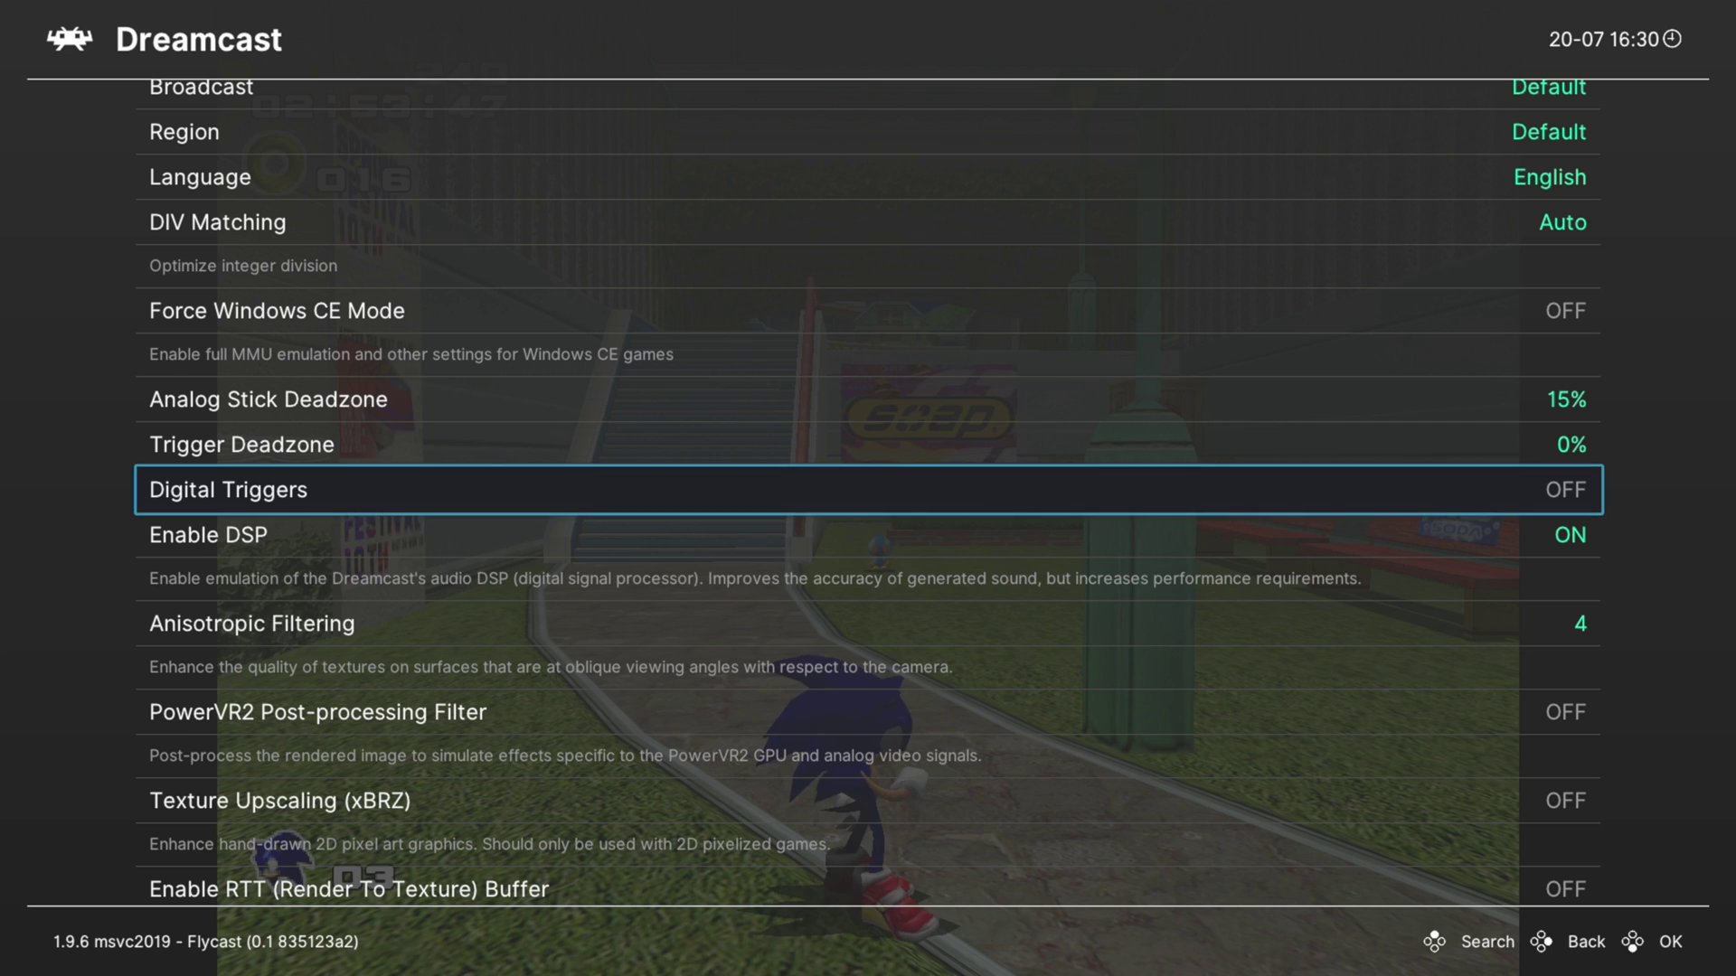
{"action": "key", "text": "Down"}
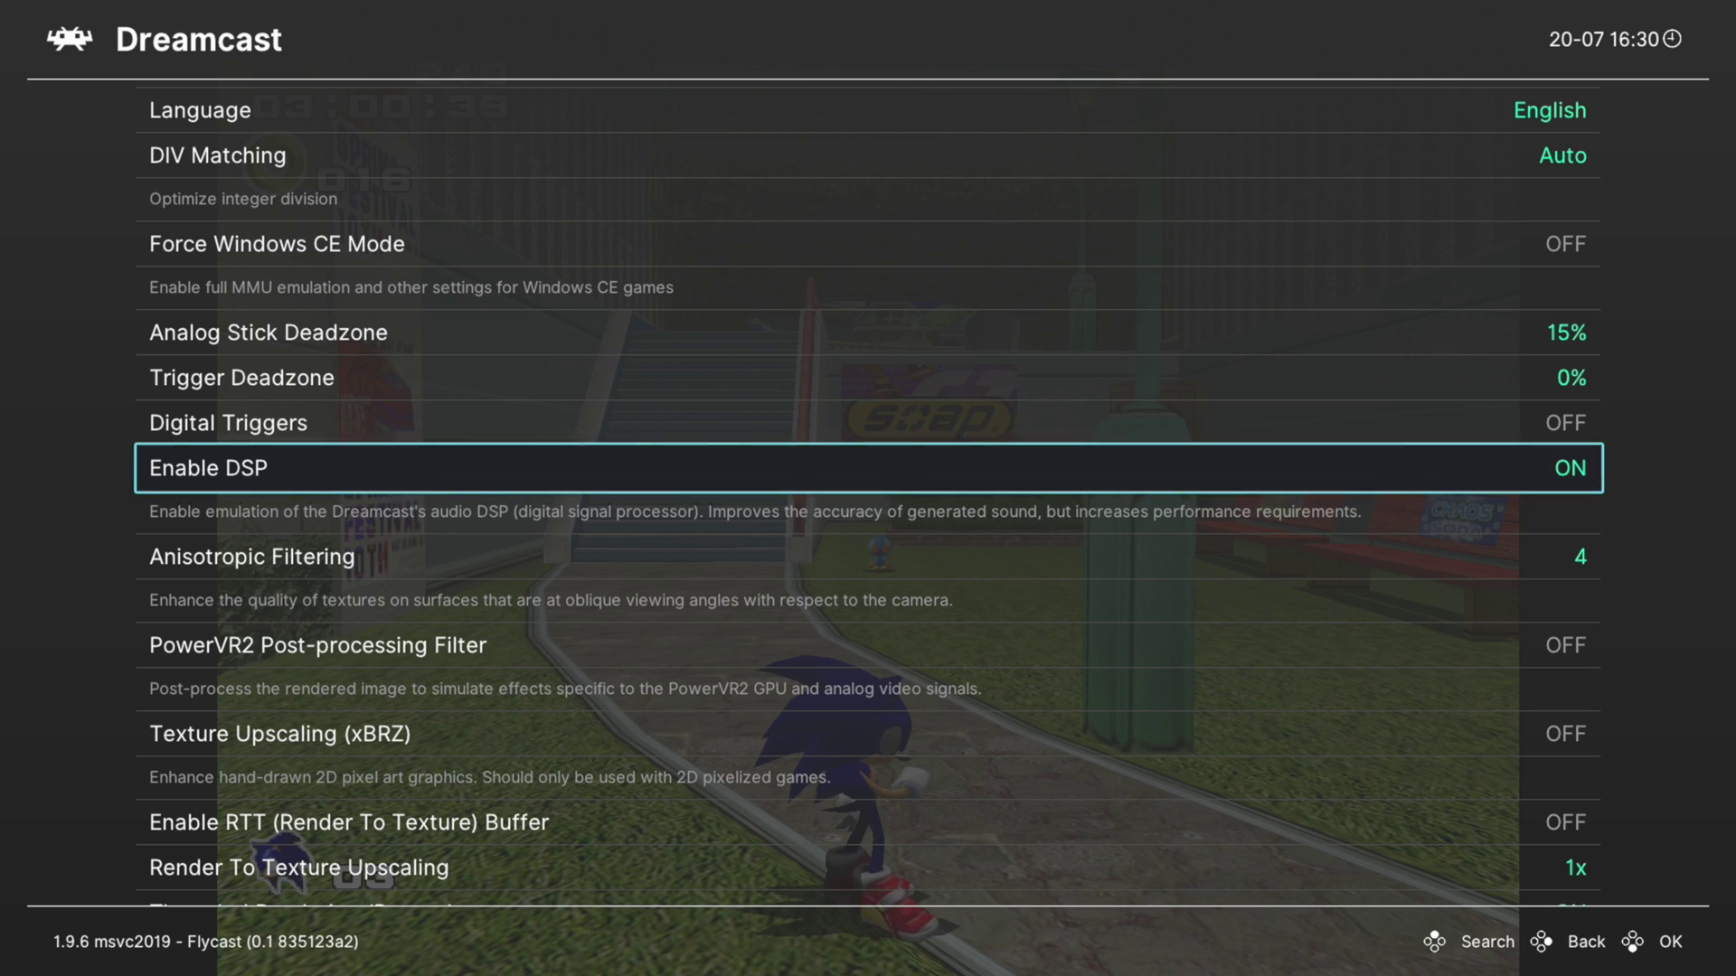
Set Anisotropic Filtering to 16 and turn on the PowerVR2 Post-processing Filter
{"action": "key", "text": "Down"}
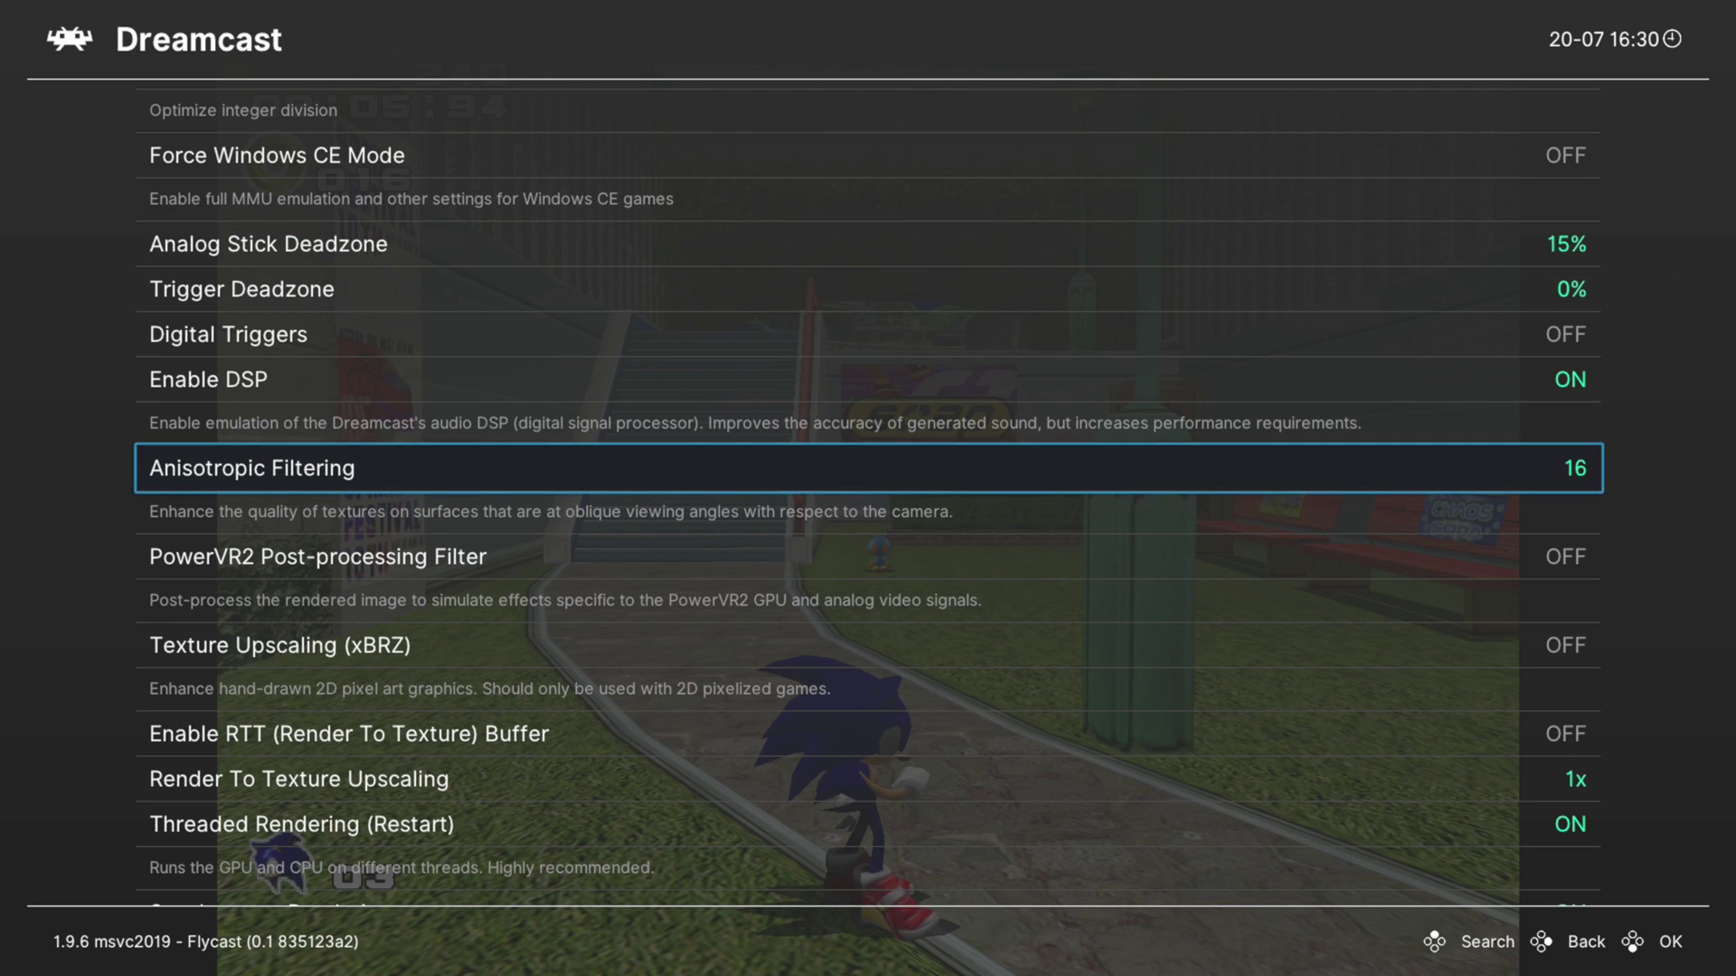
{"action": "key", "text": "Return"}
{"action": "key", "text": "Up"}
{"action": "key", "text": "Up"}
{"action": "key", "text": "Return"}
{"action": "key", "text": "Right"}
{"action": "key", "text": "Right"}
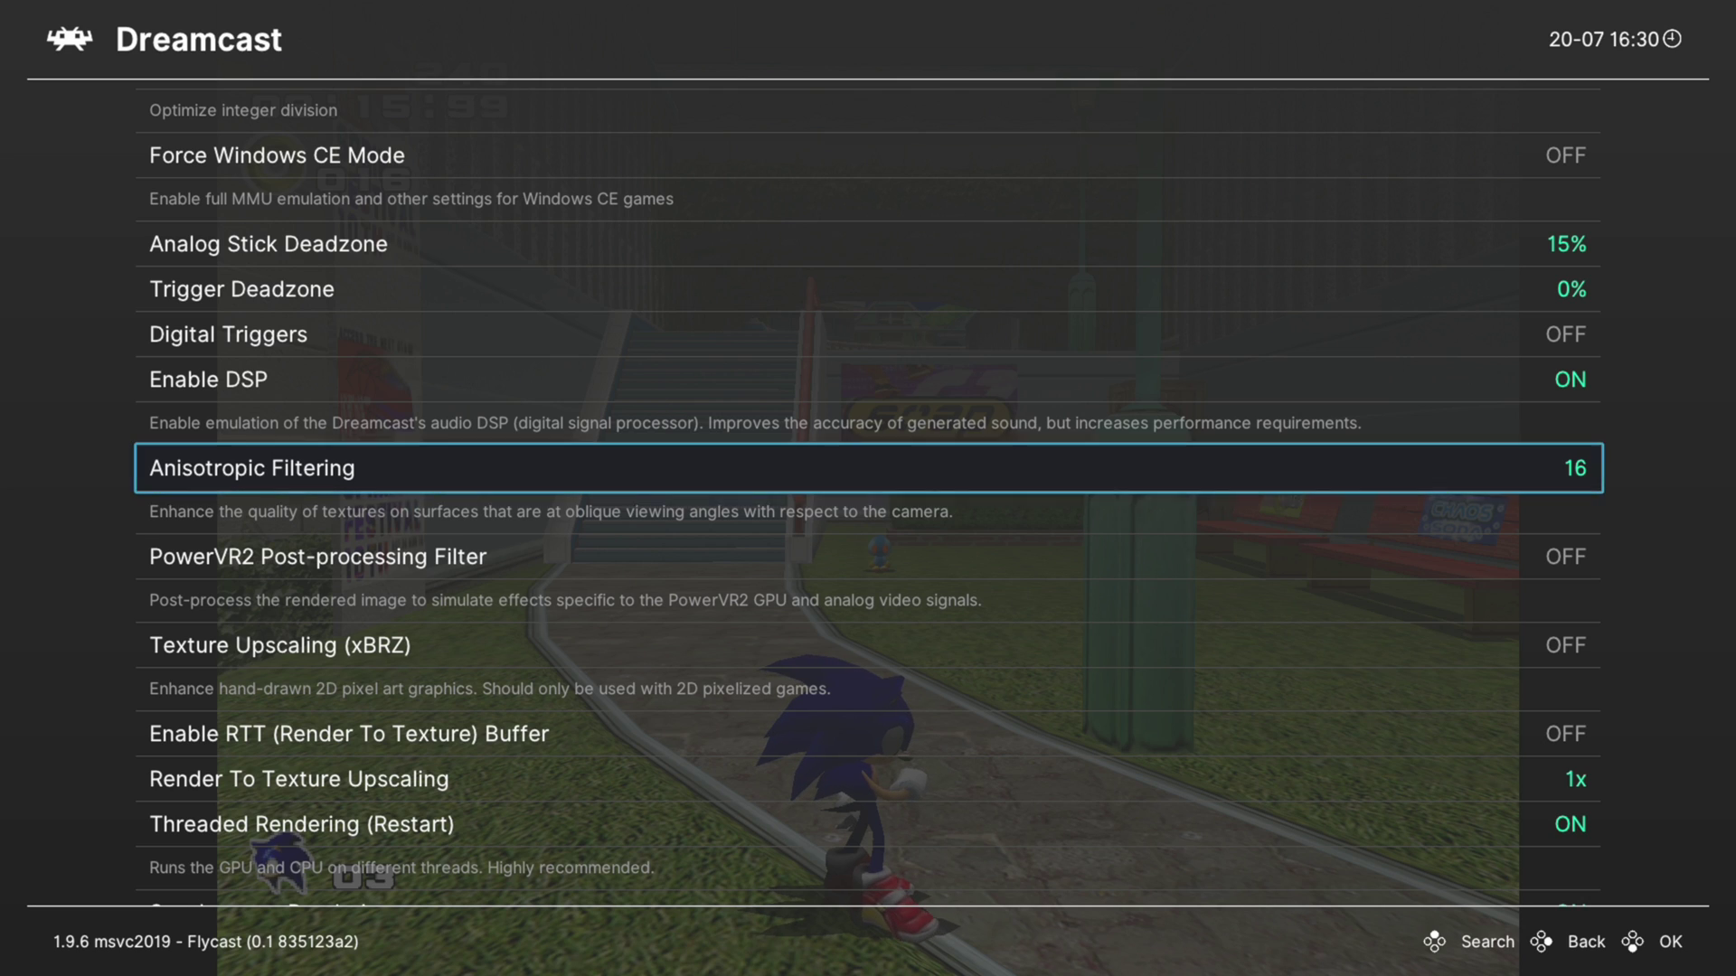
{"action": "key", "text": "Return"}
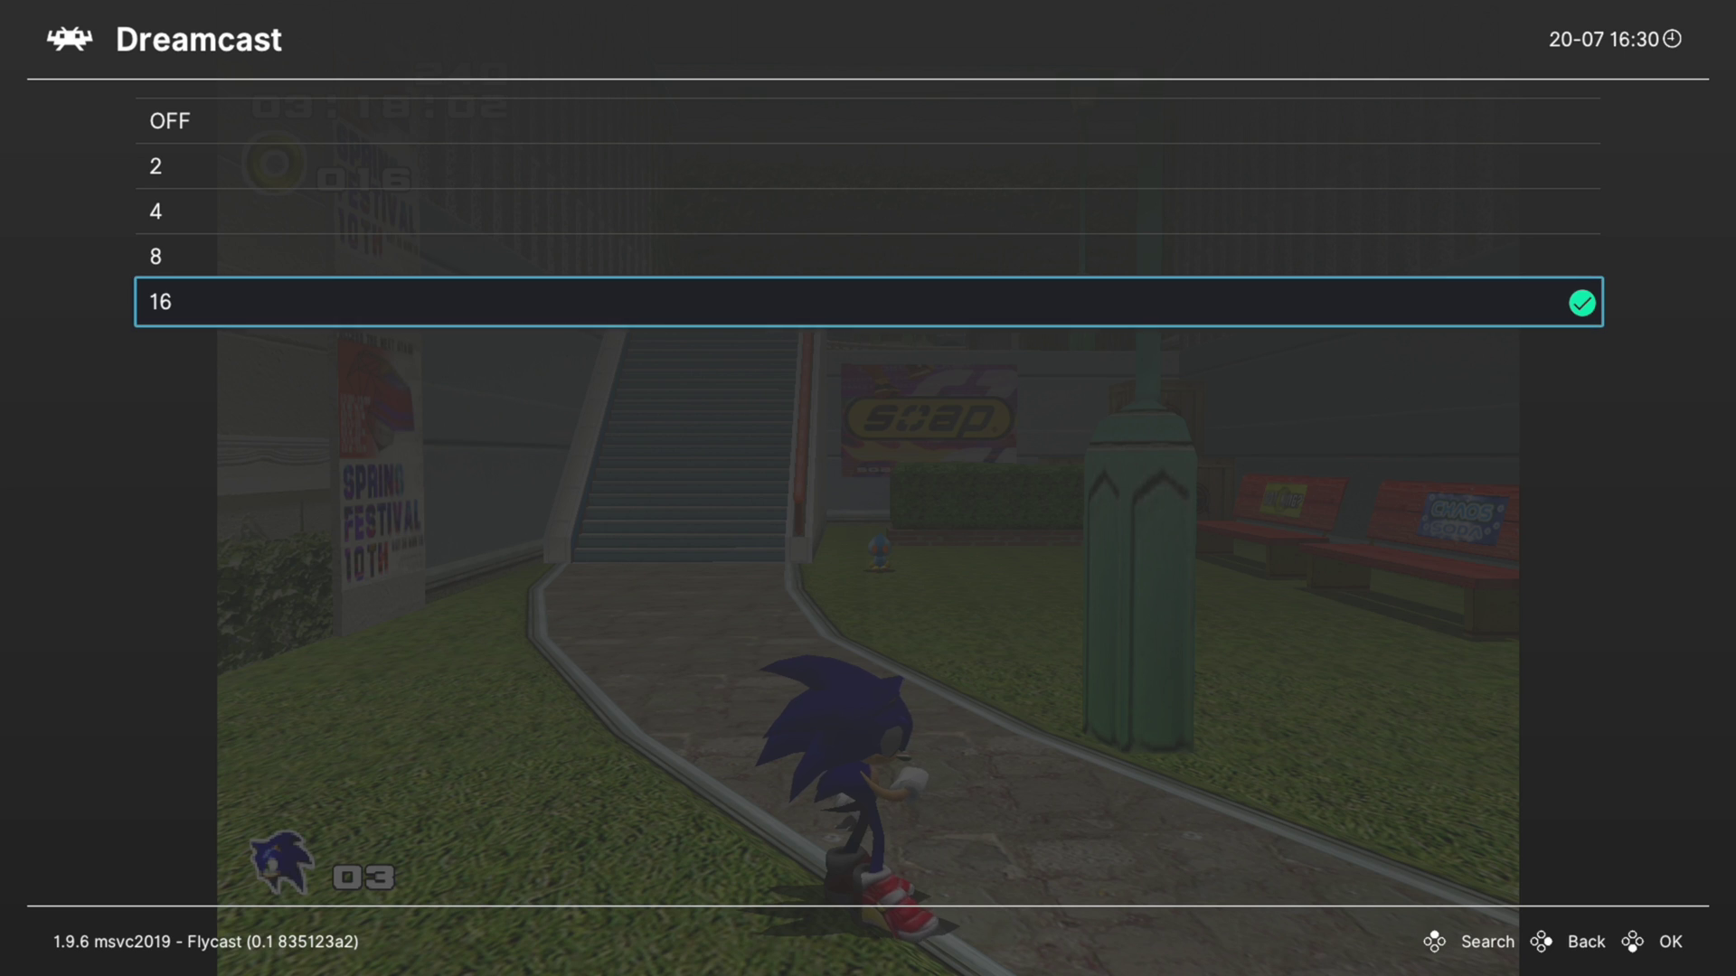
{"action": "key", "text": "Return"}
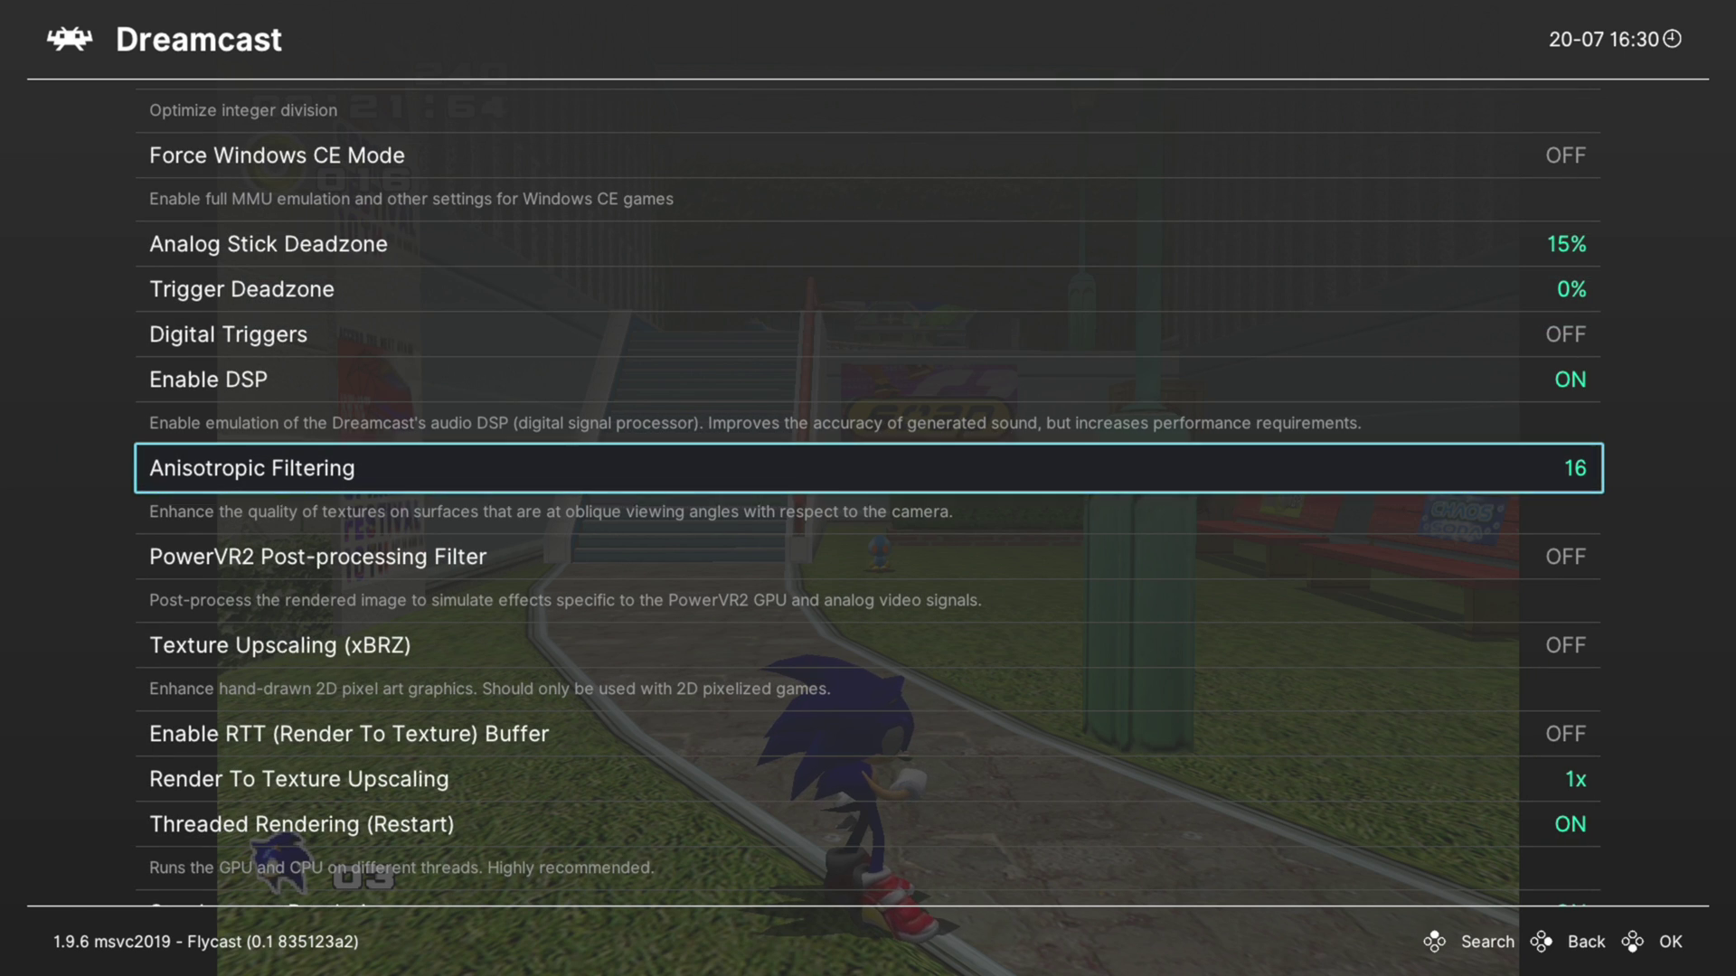
{"action": "key", "text": "Down"}
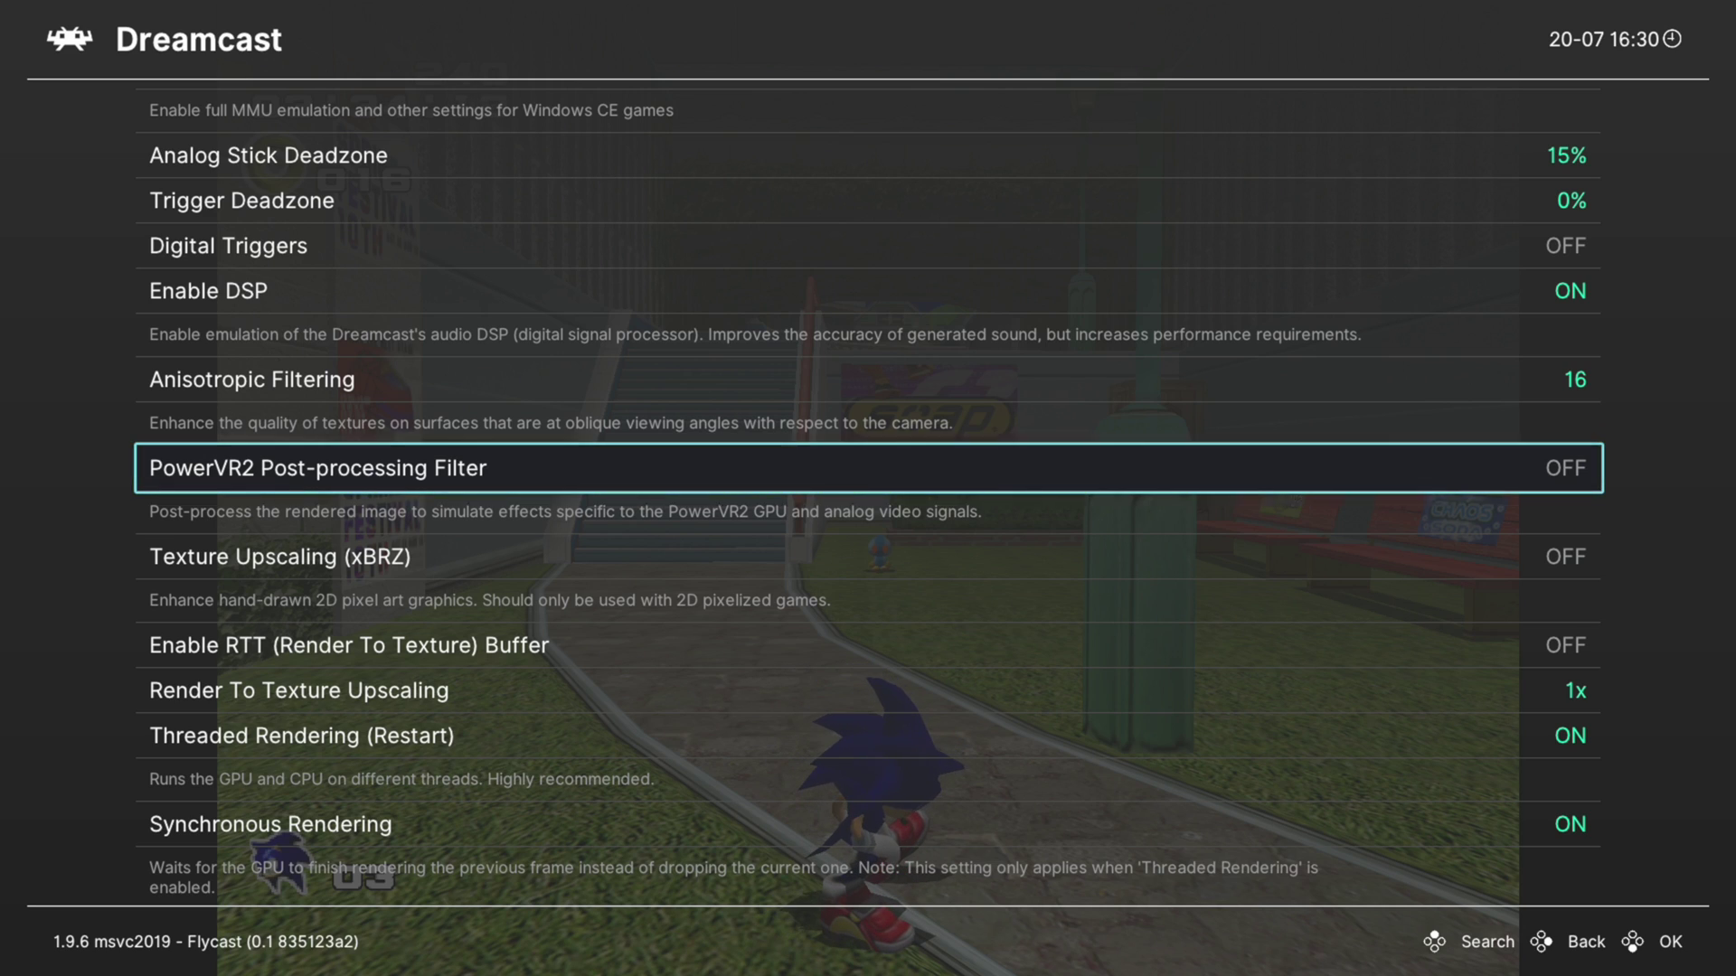
{"action": "key", "text": "Return"}
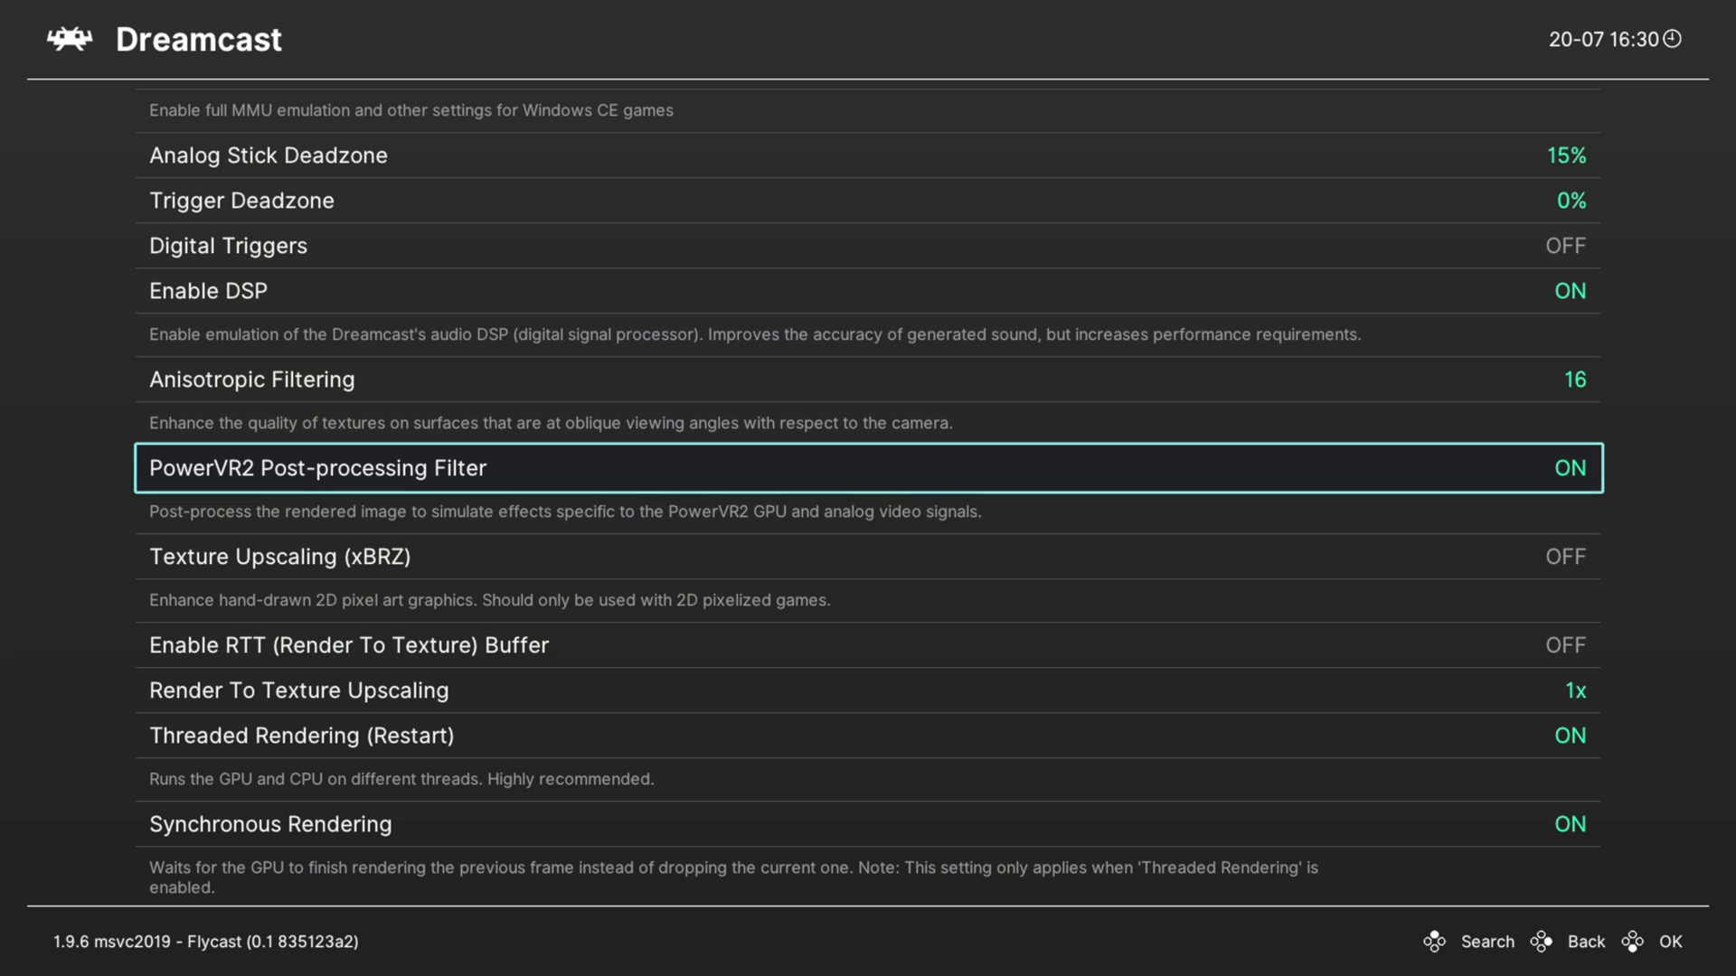
Toggle the PowerVR2 Post-processing Filter to compare it, leaving it off
{"action": "key", "text": "Return"}
{"action": "key", "text": "Return"}
{"action": "key", "text": "Return"}
{"action": "key", "text": "Return"}
{"action": "key", "text": "Return"}
{"action": "key", "text": "Down"}
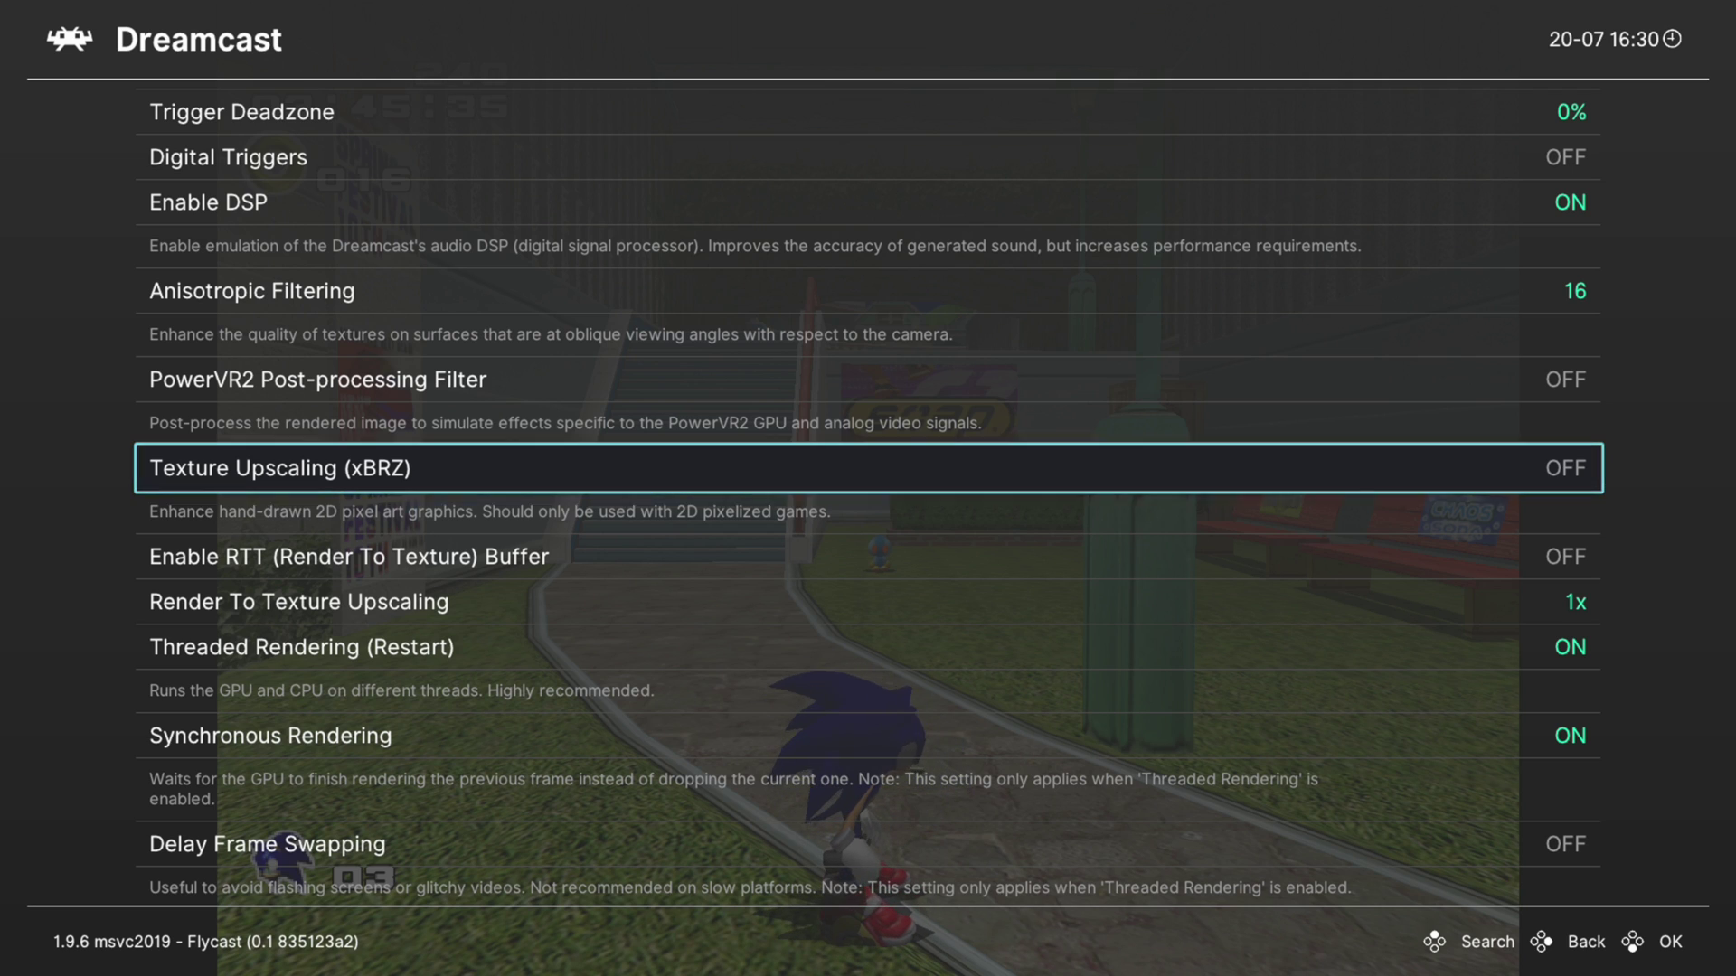
Try Texture Upscaling (xBRZ) at 2x and 4x, and set it to 6x
{"action": "key", "text": "Return"}
{"action": "key", "text": "Down"}
{"action": "key", "text": "Return"}
{"action": "key", "text": "Return"}
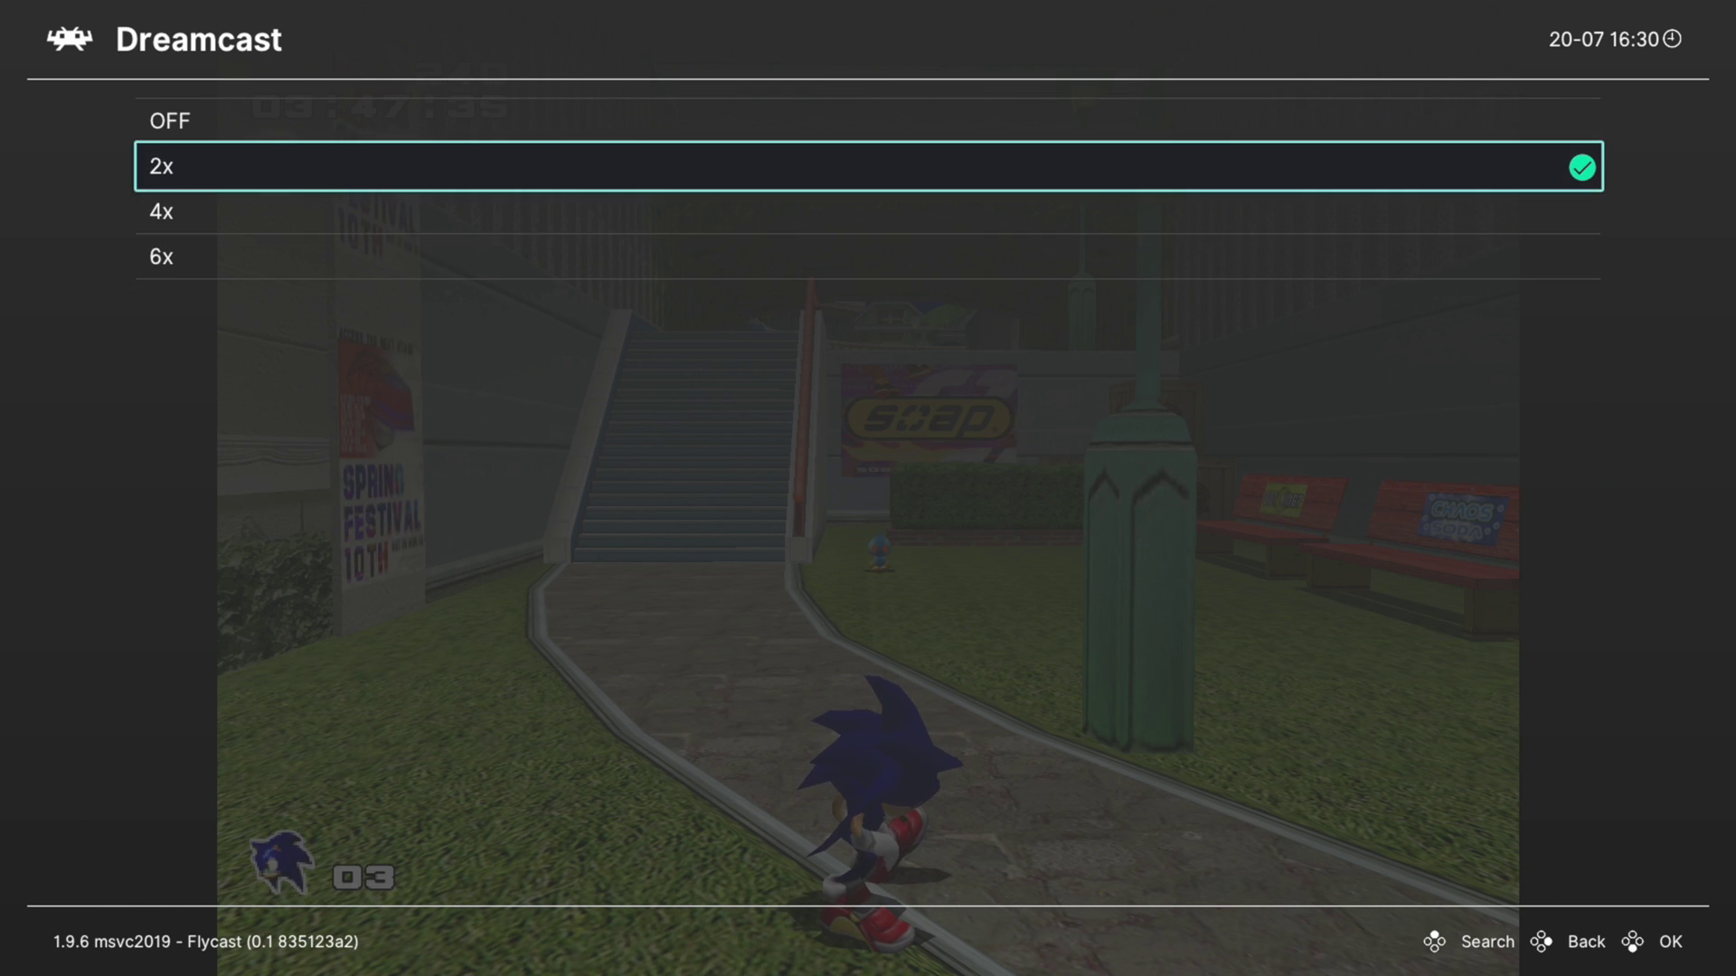
{"action": "key", "text": "Down"}
{"action": "key", "text": "Return"}
{"action": "key", "text": "Return"}
{"action": "key", "text": "Down"}
{"action": "key", "text": "Return"}
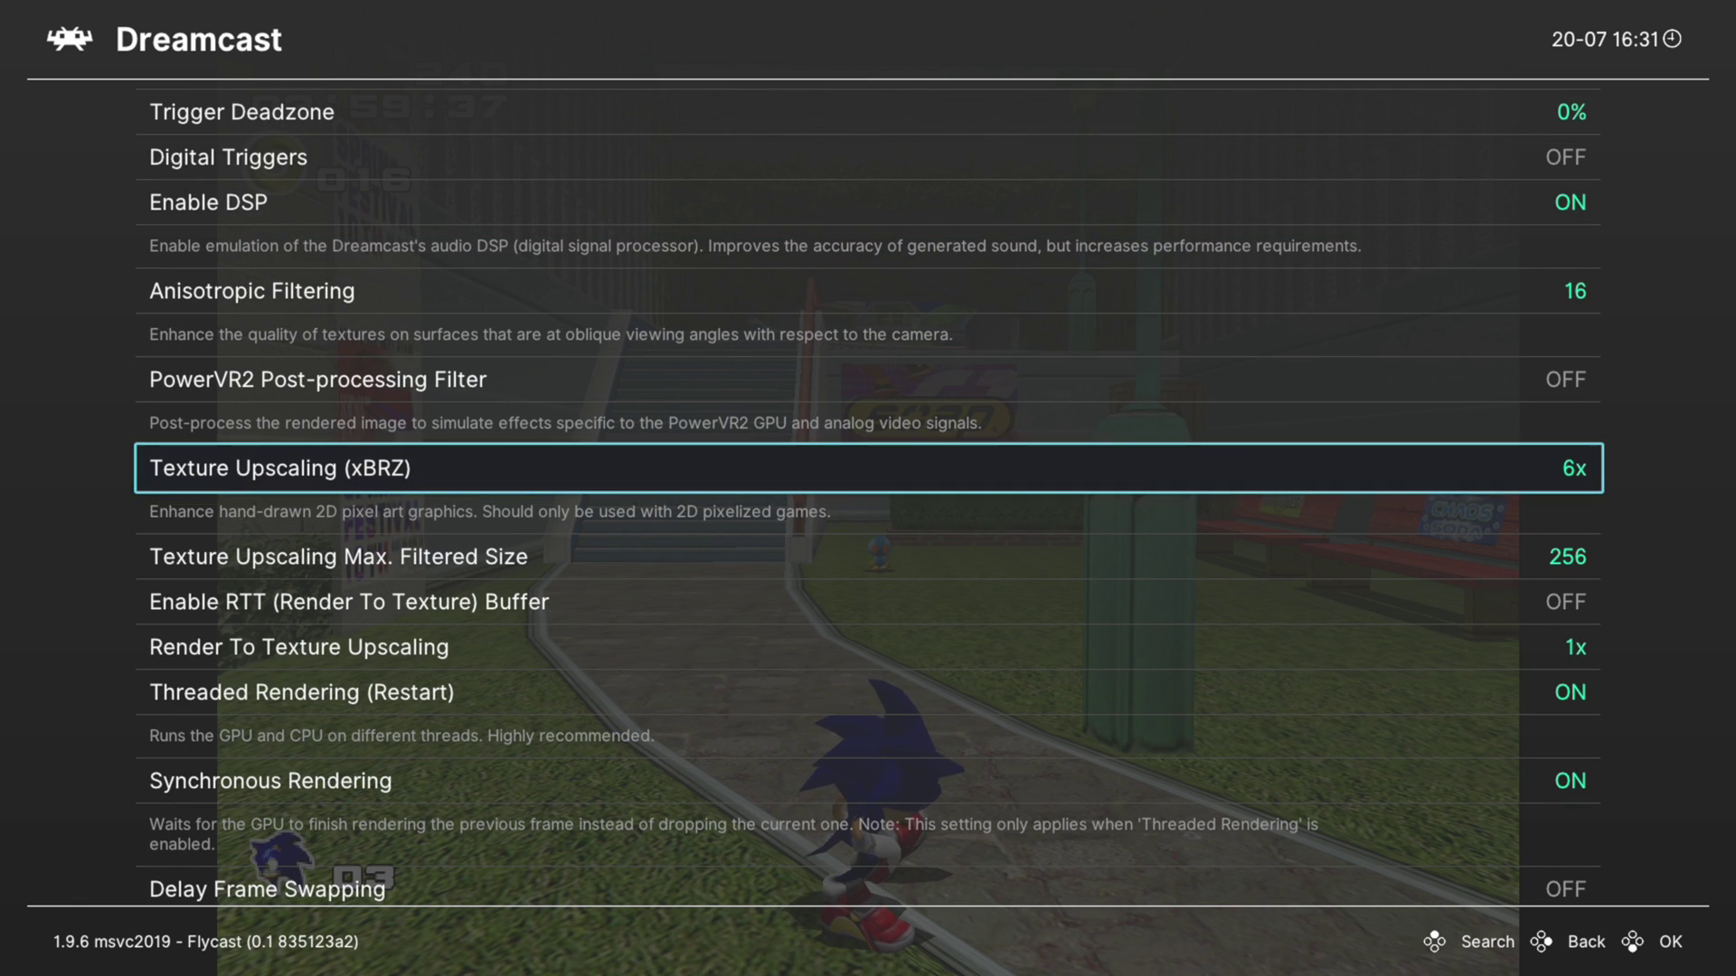
Try 512 as the Texture Upscaling Max. Filtered Size and restore it to 256
{"action": "key", "text": "Down"}
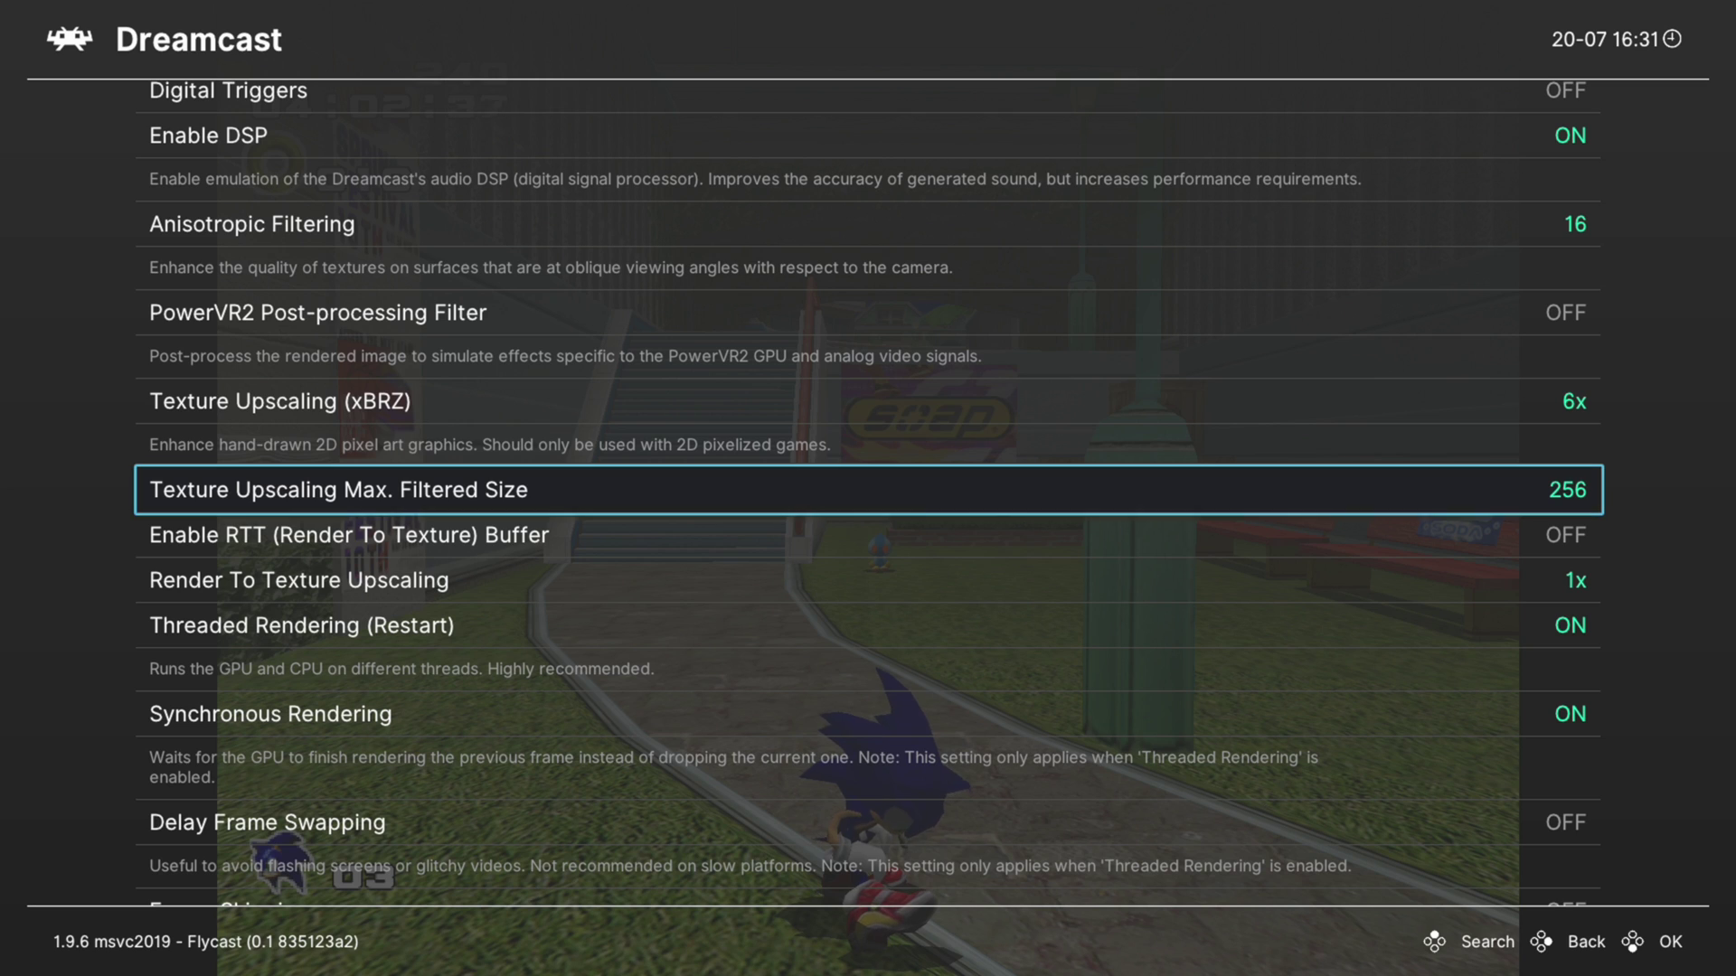
{"action": "key", "text": "Return"}
{"action": "key", "text": "Down"}
{"action": "key", "text": "Down"}
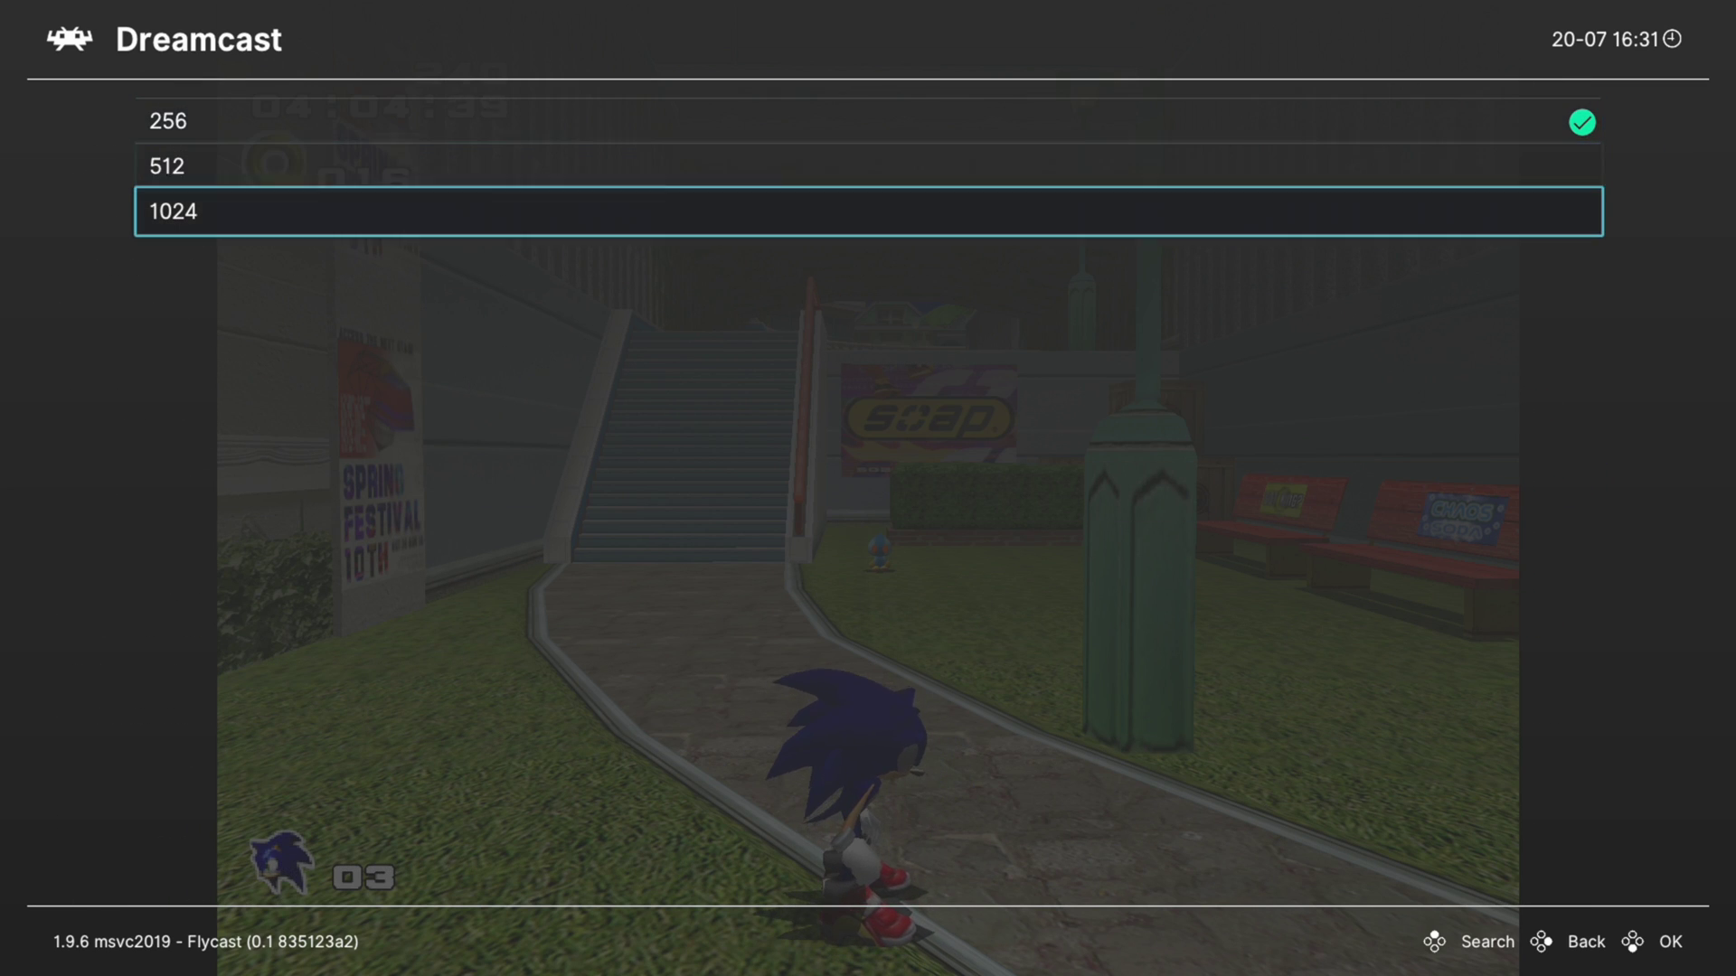
{"action": "key", "text": "Up"}
{"action": "key", "text": "Up"}
{"action": "key", "text": "Down"}
{"action": "key", "text": "Return"}
{"action": "key", "text": "Return"}
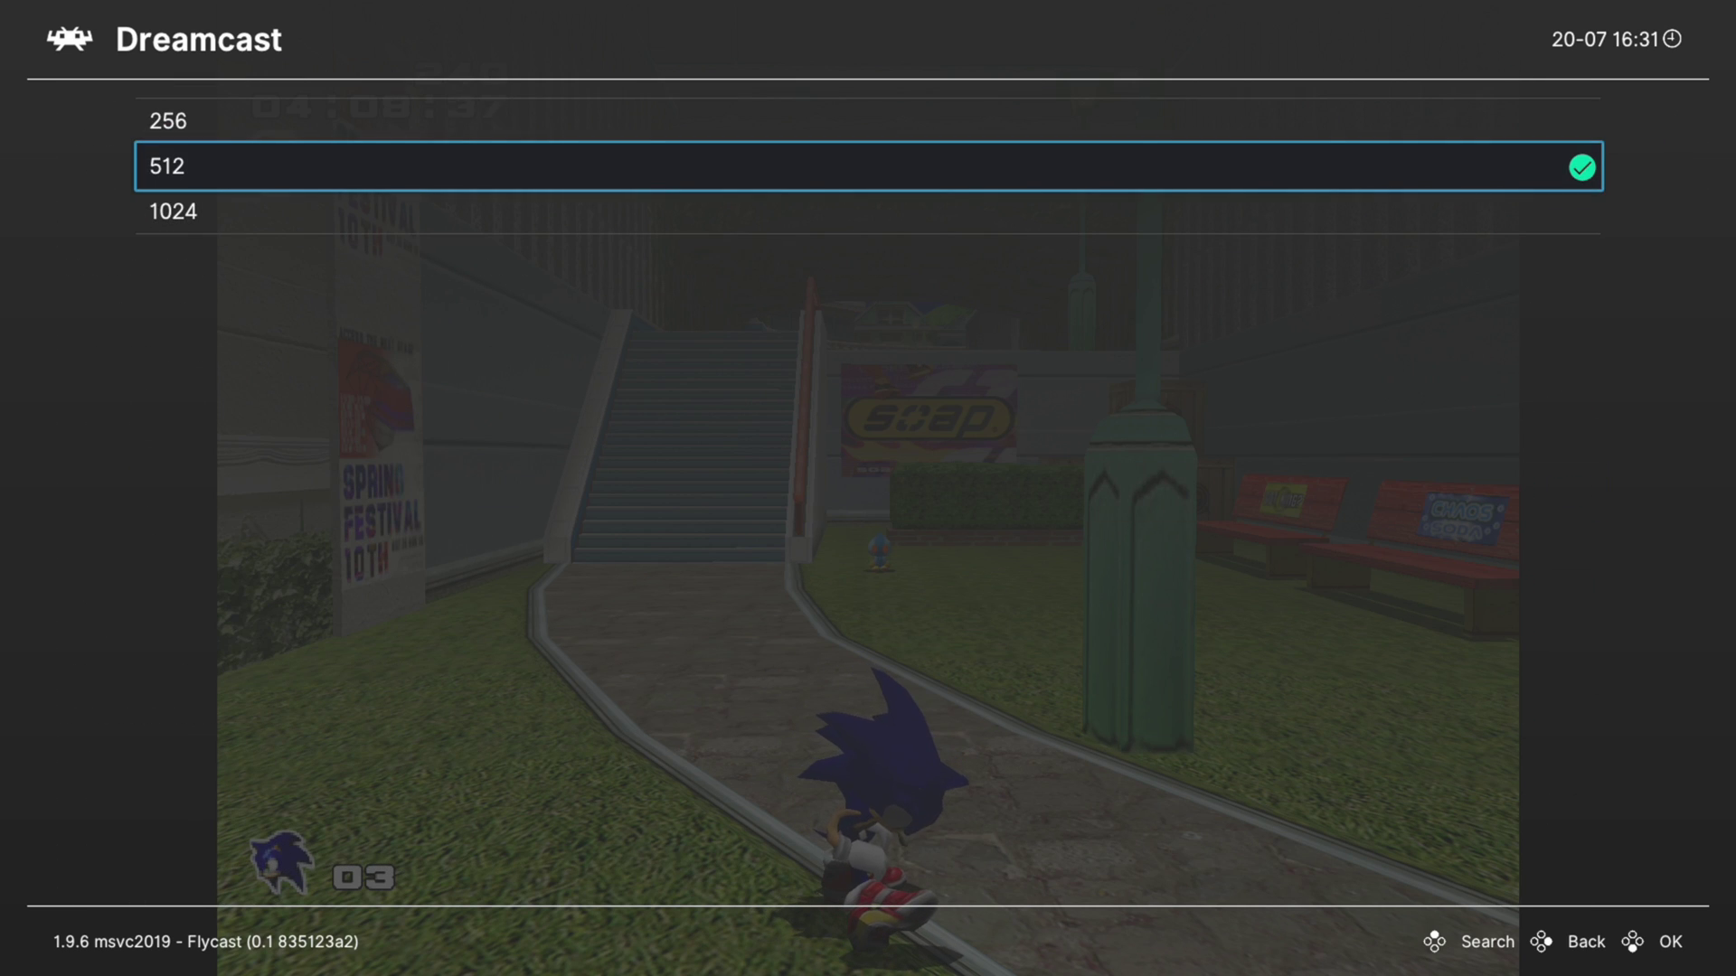
{"action": "key", "text": "Up"}
{"action": "key", "text": "Return"}
{"action": "key", "text": "Return"}
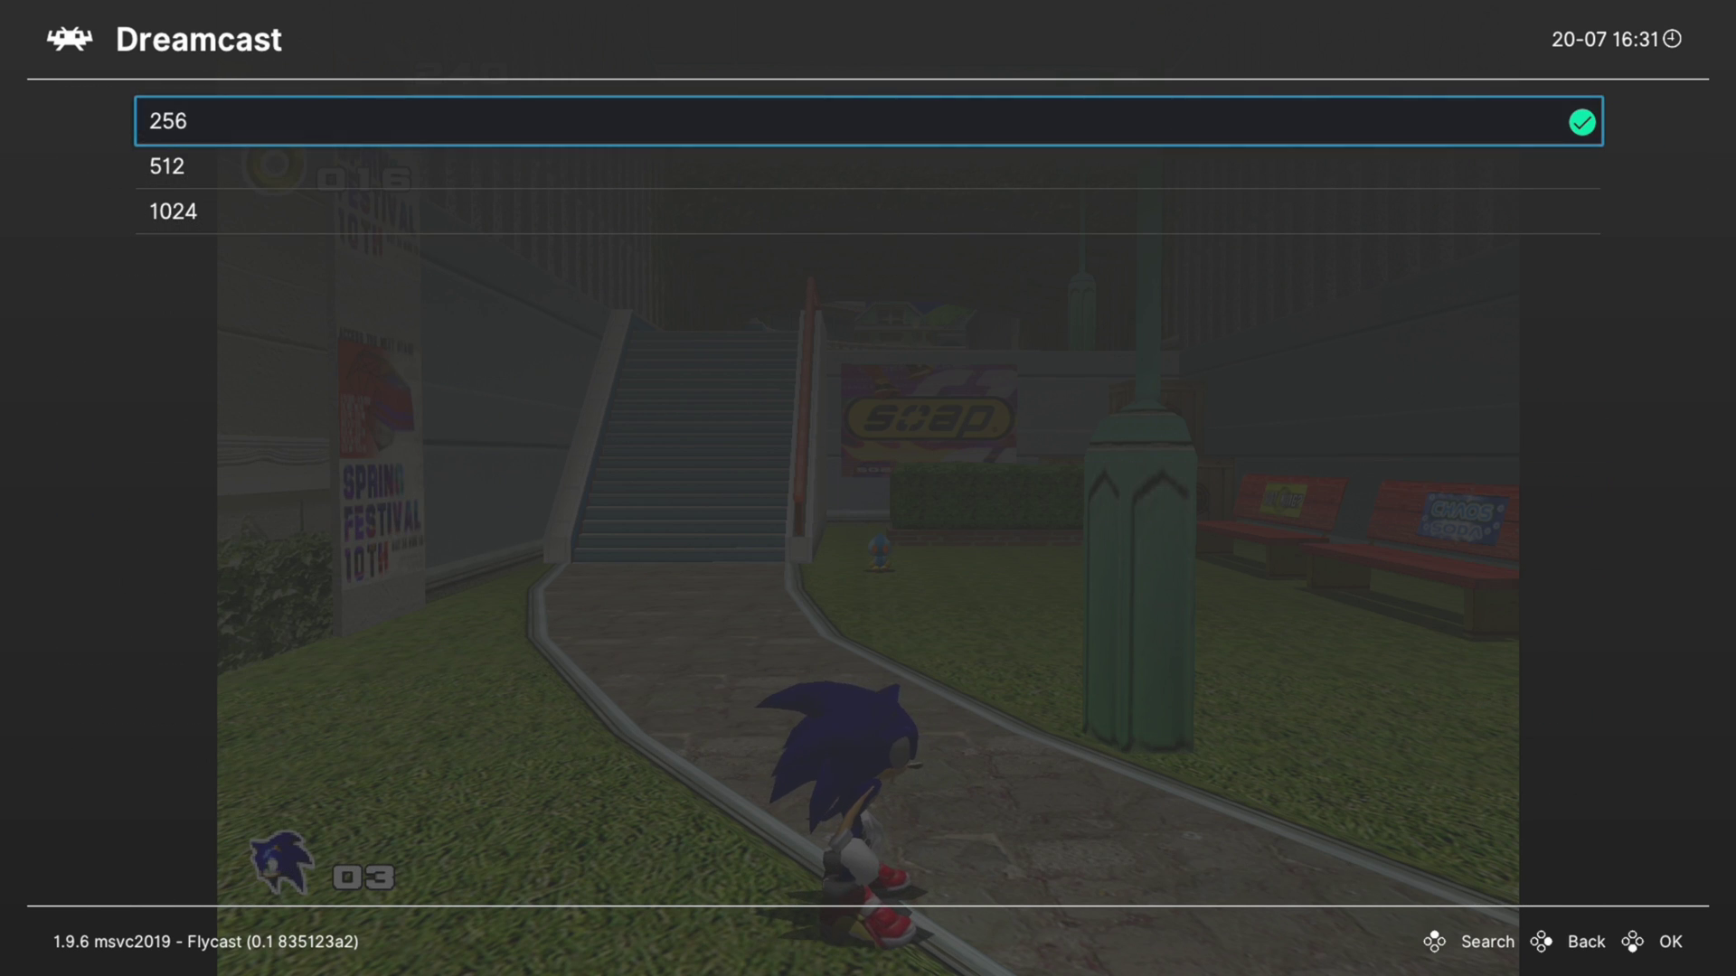
{"action": "key", "text": "Down"}
{"action": "key", "text": "Down"}
{"action": "key", "text": "Up"}
{"action": "key", "text": "BackSpace"}
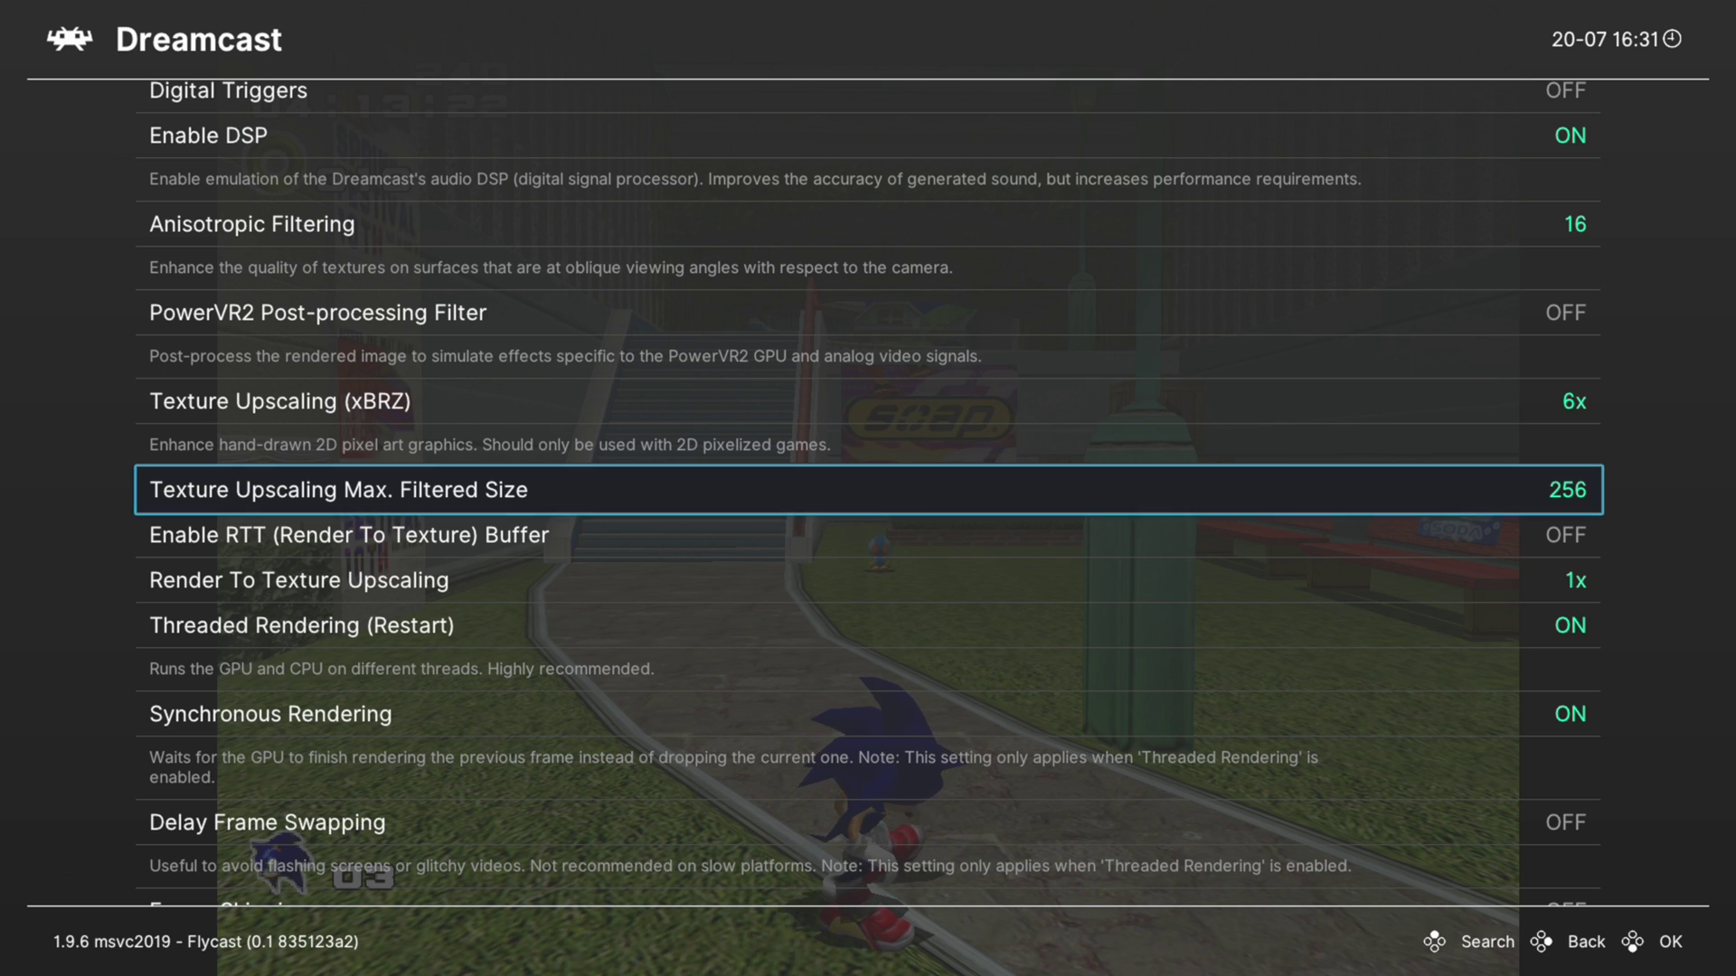
Turn on the RTT (Render To Texture) Buffer and set Render To Texture Upscaling to 3x
{"action": "key", "text": "Up"}
{"action": "key", "text": "Down"}
{"action": "key", "text": "Down"}
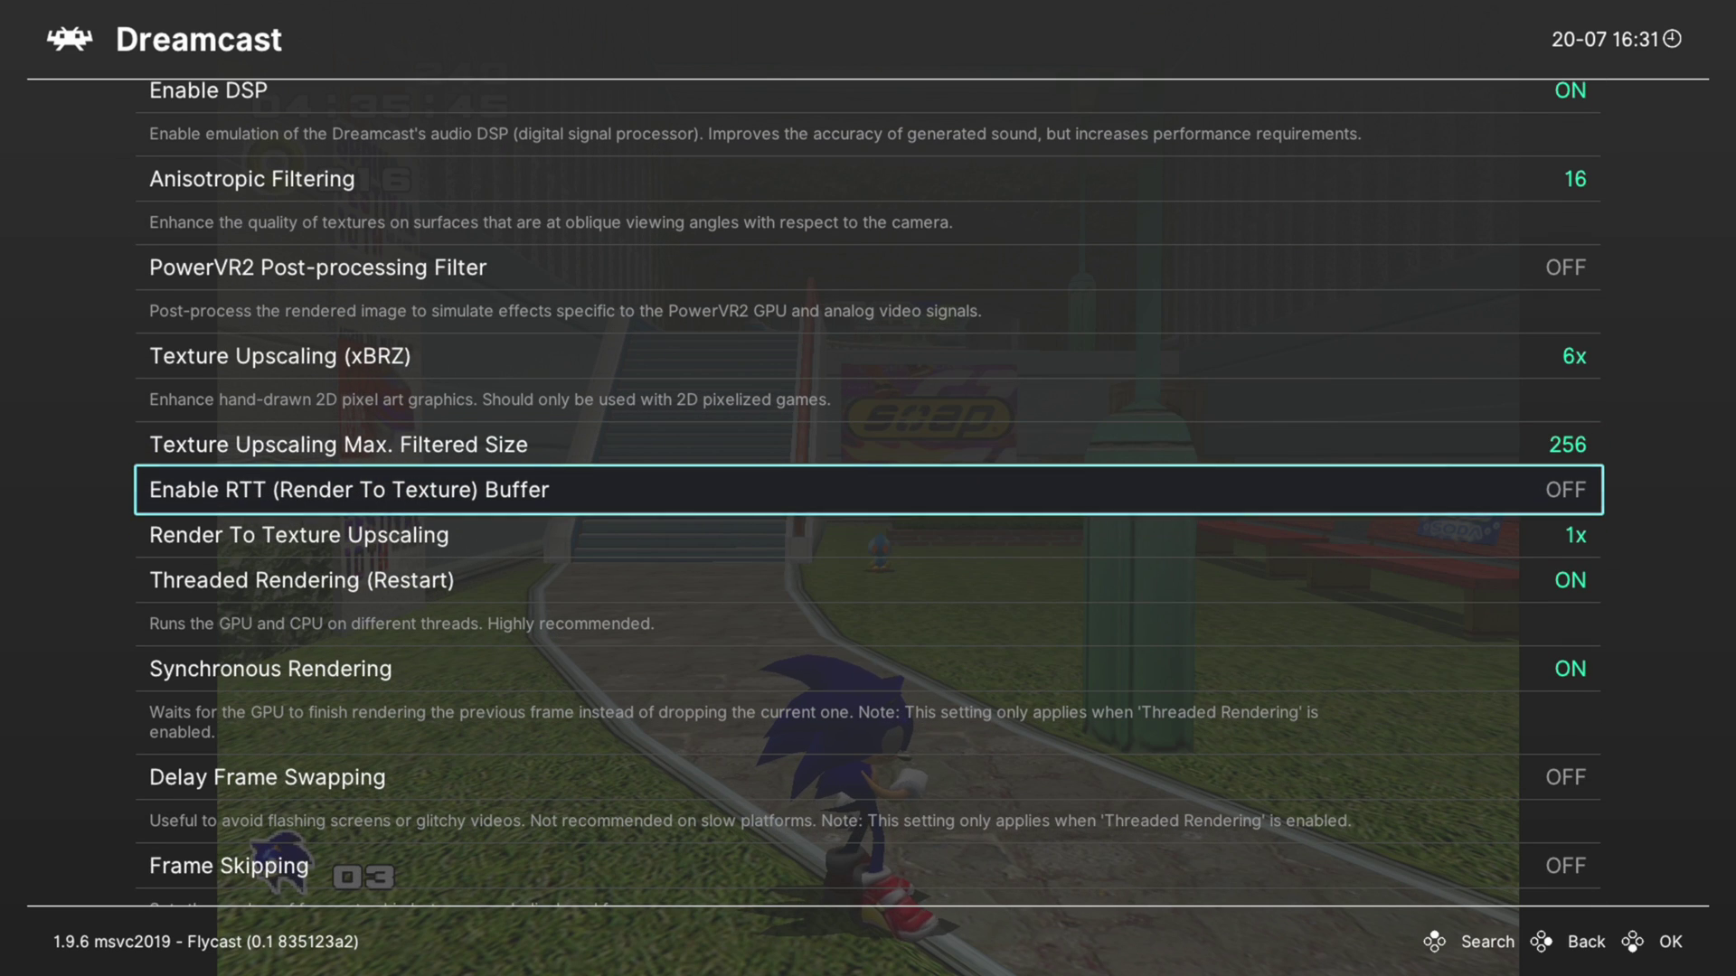
{"action": "key", "text": "Down"}
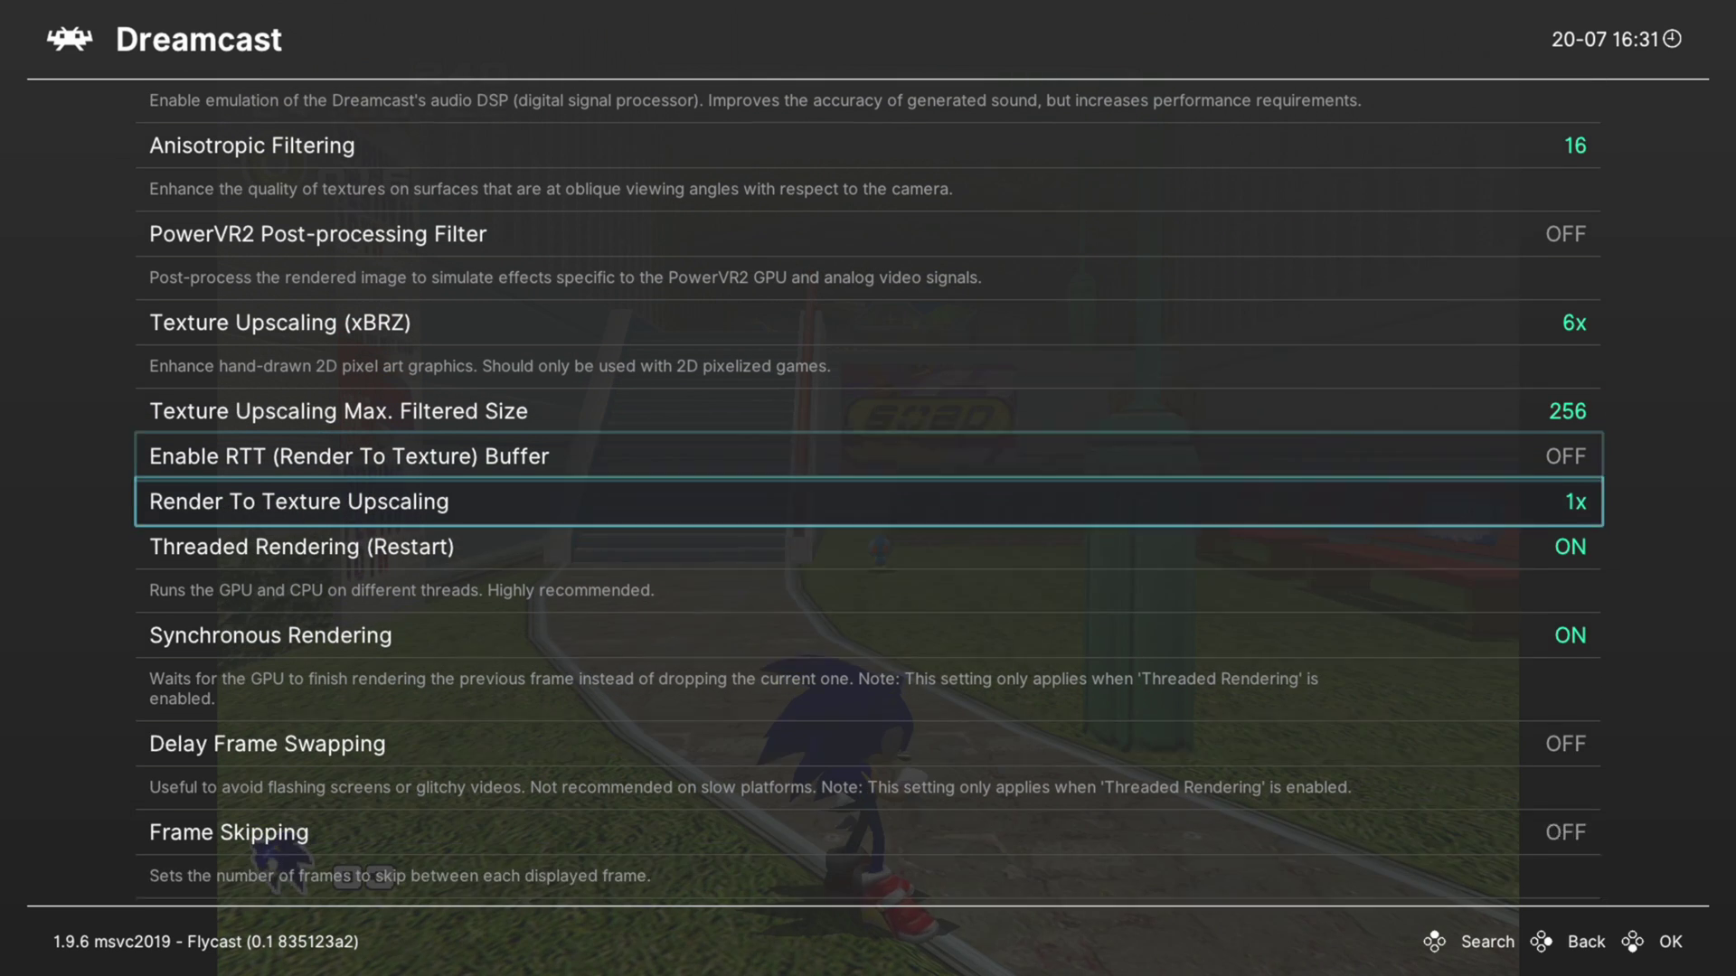
{"action": "key", "text": "Return"}
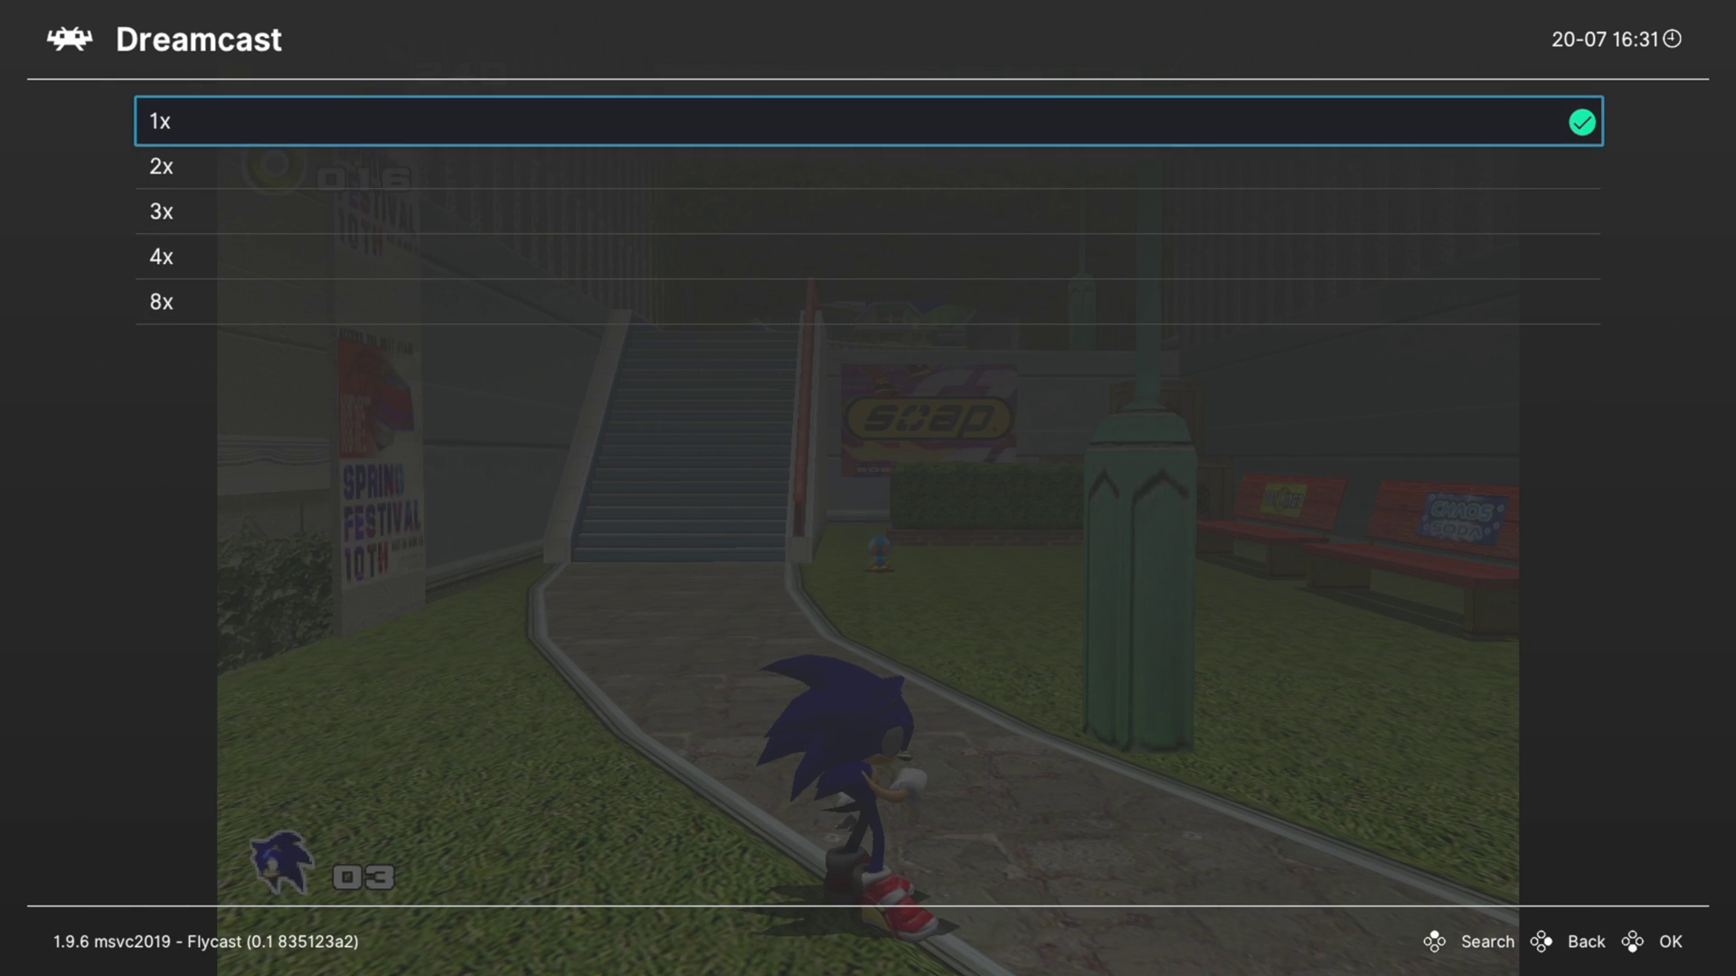
{"action": "key", "text": "Down"}
{"action": "key", "text": "Down"}
{"action": "key", "text": "Return"}
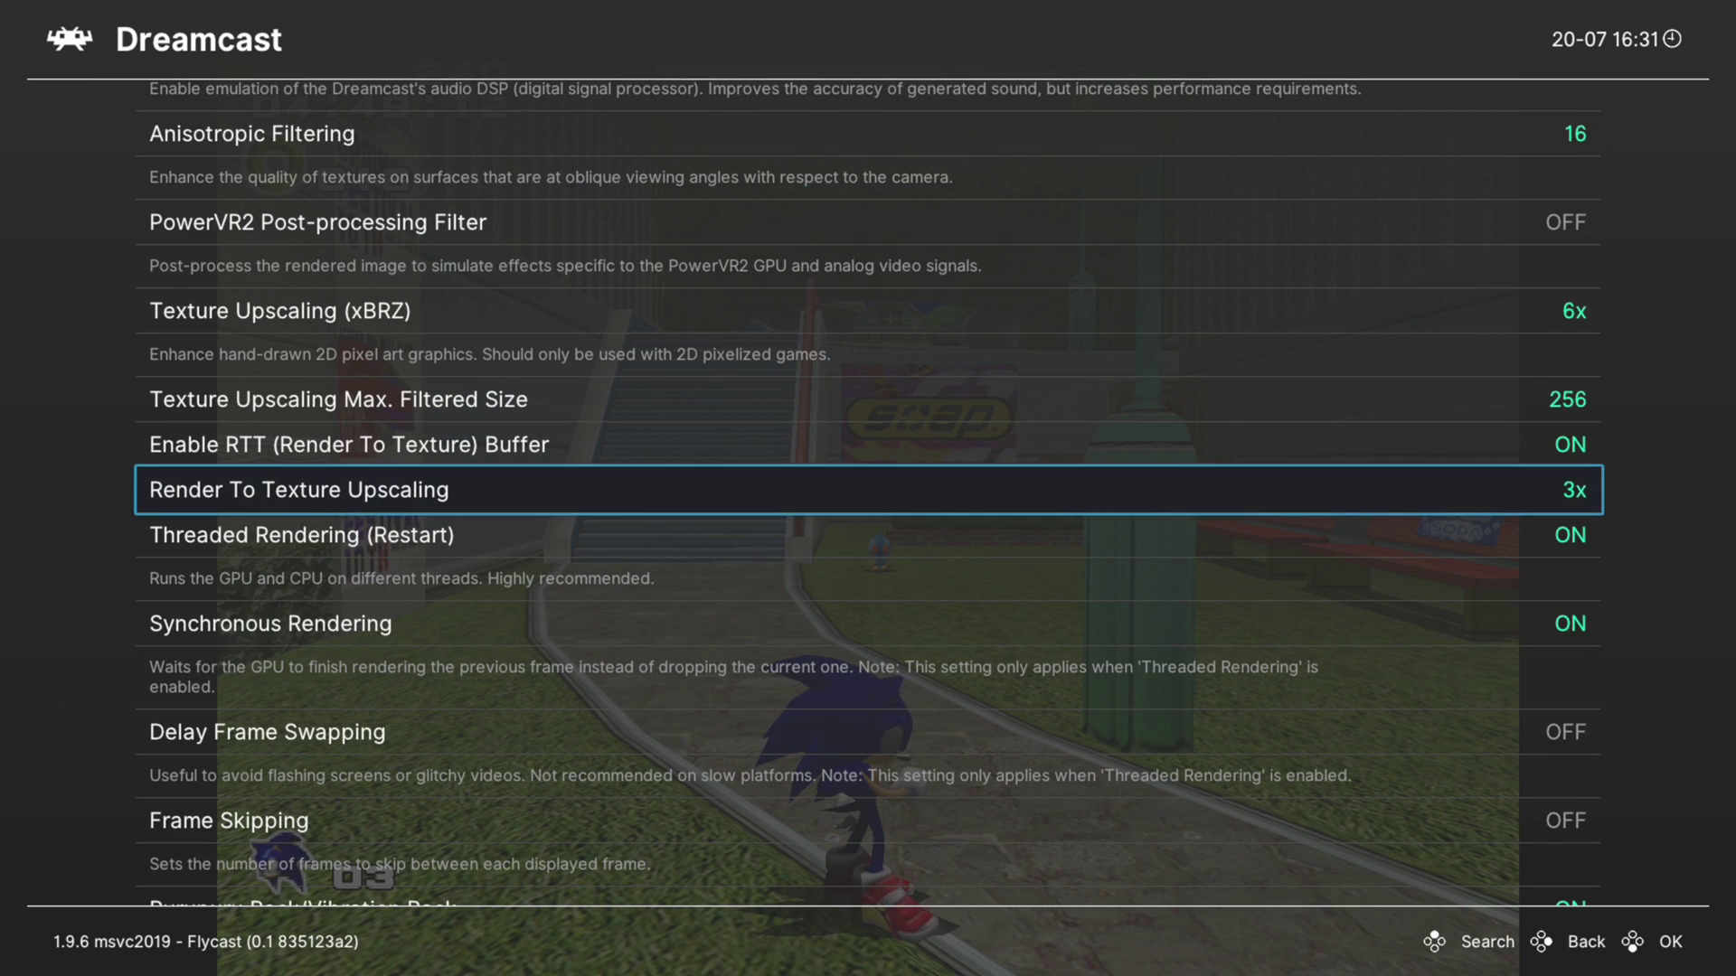
Examine Threaded and Synchronous Rendering, and toggle Delay Frame Swapping, leaving it off
{"action": "key", "text": "Down"}
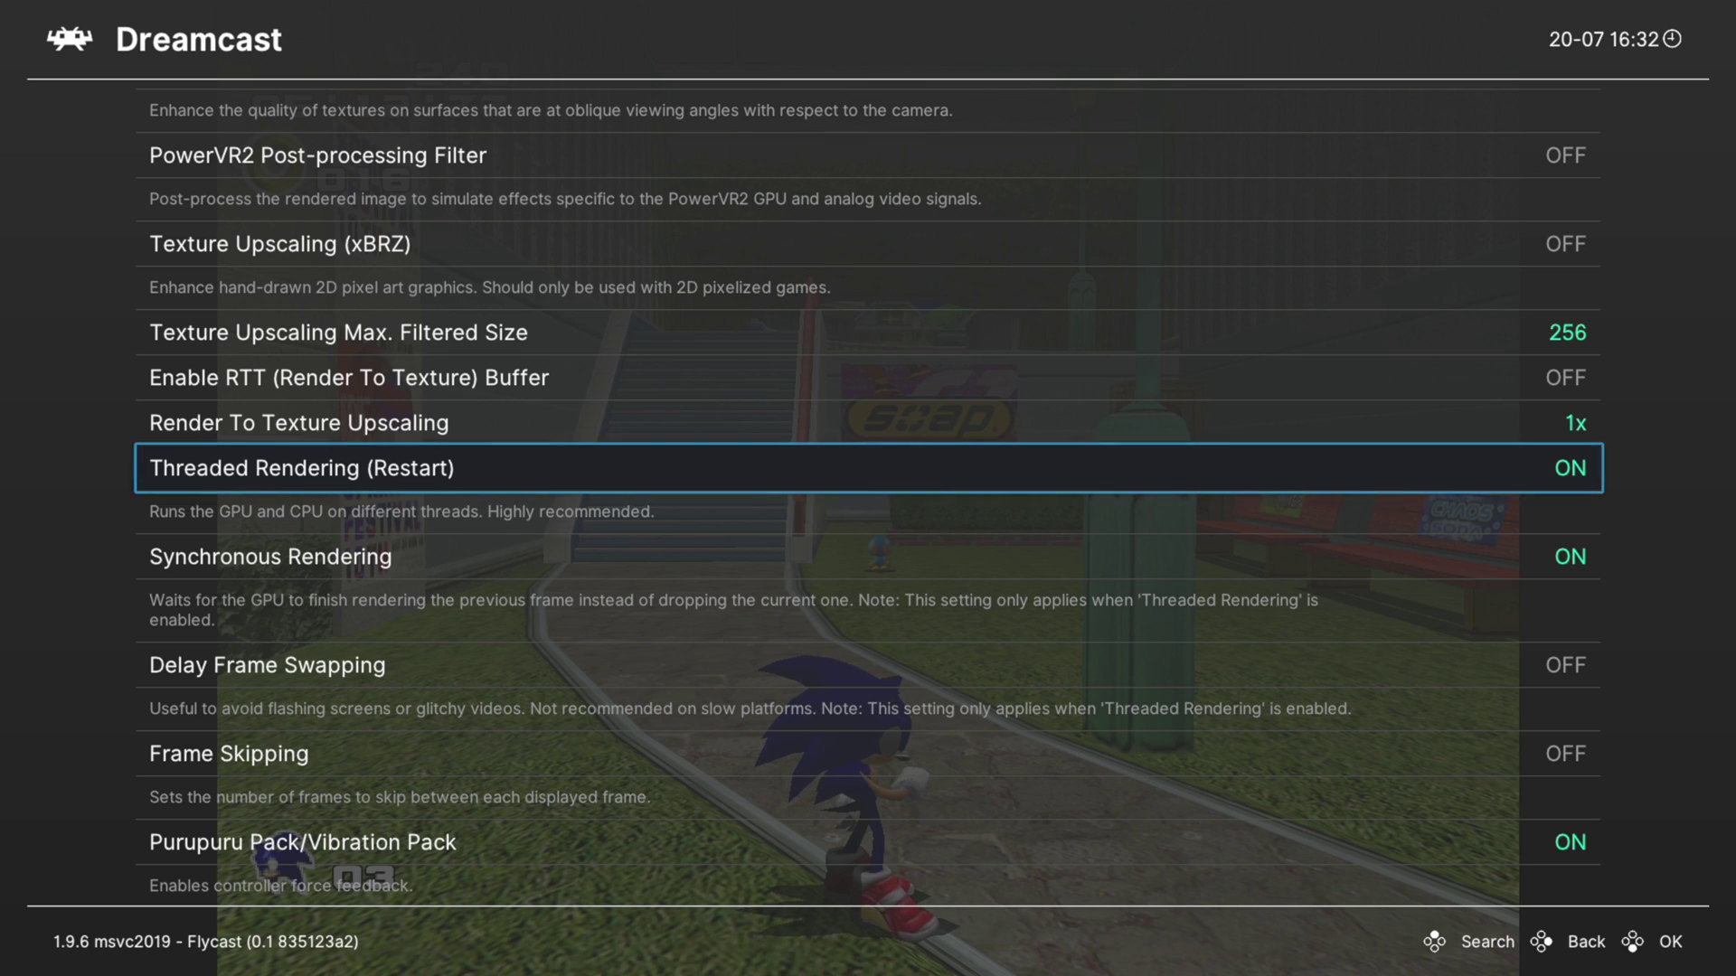
{"action": "key", "text": "Down"}
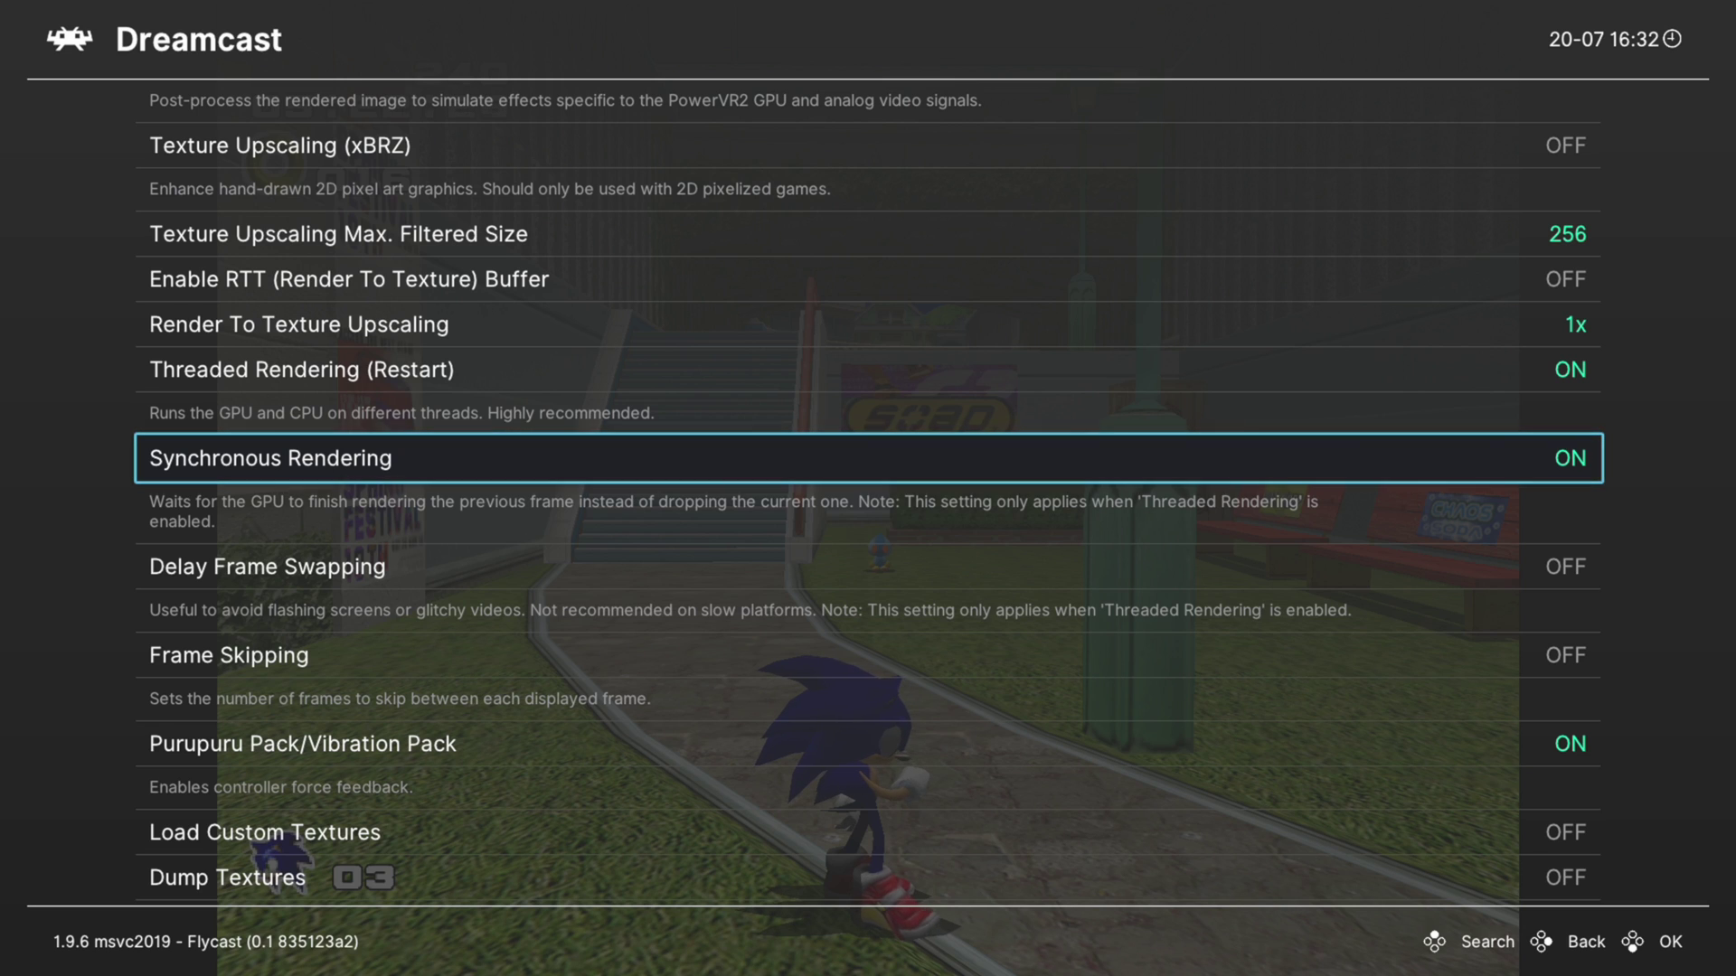
{"action": "key", "text": "Down"}
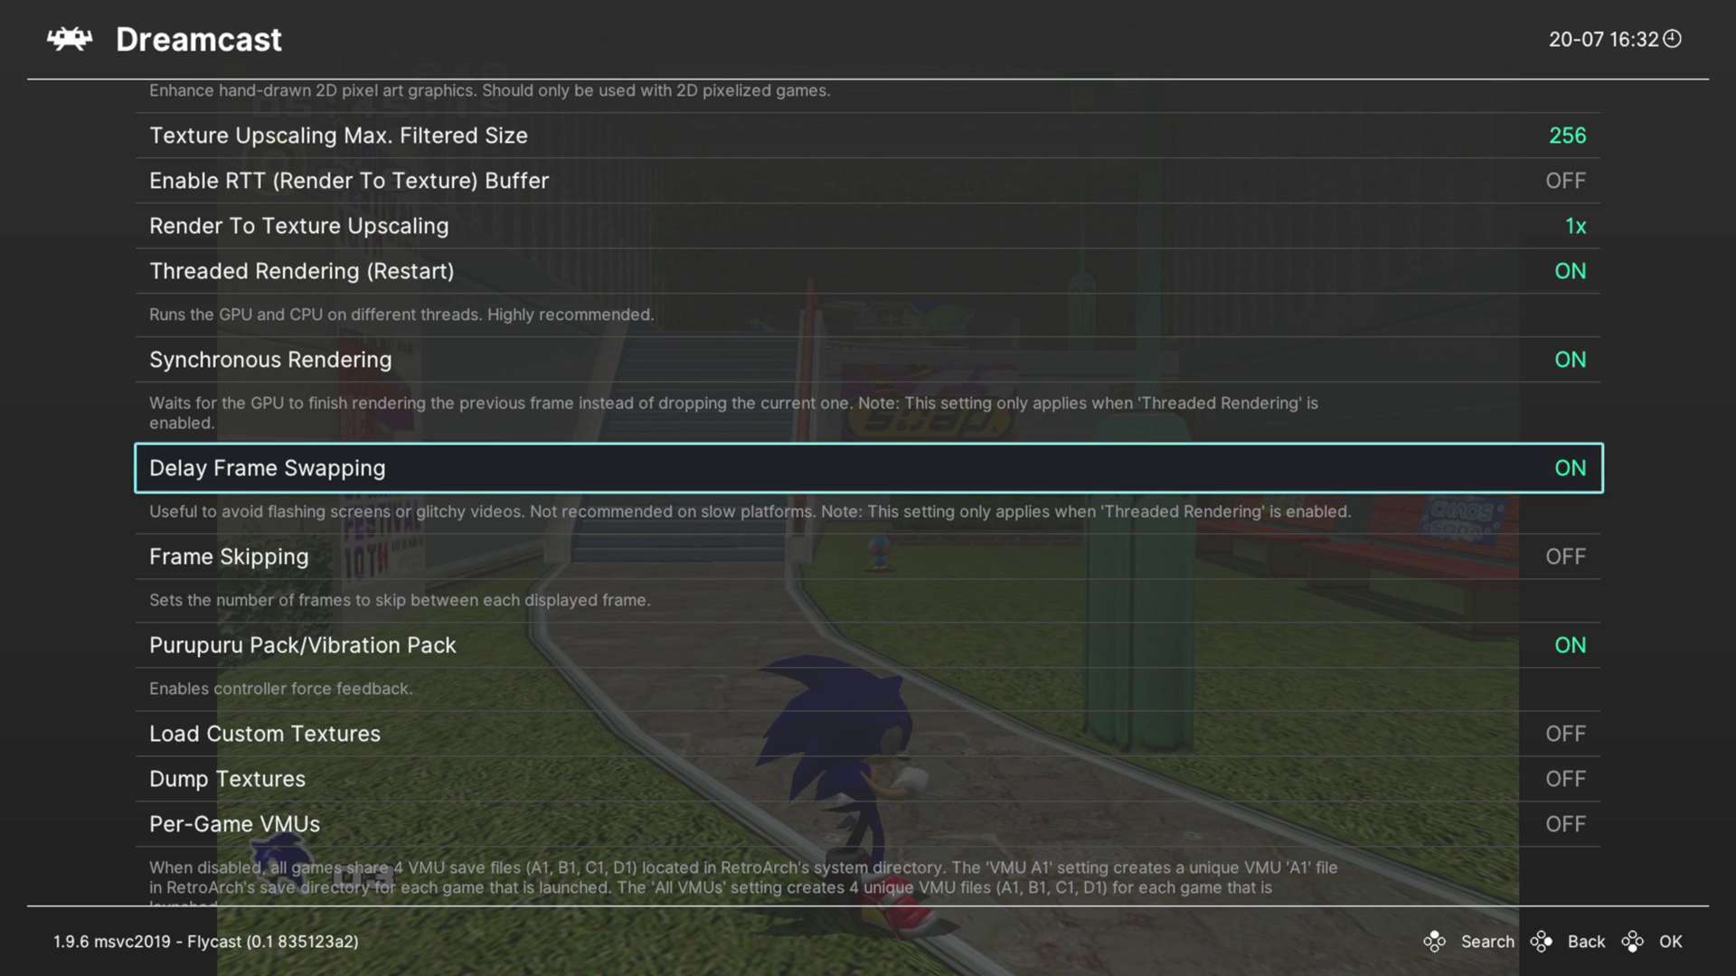
{"action": "key", "text": "Right"}
{"action": "key", "text": "Right"}
{"action": "key", "text": "Right"}
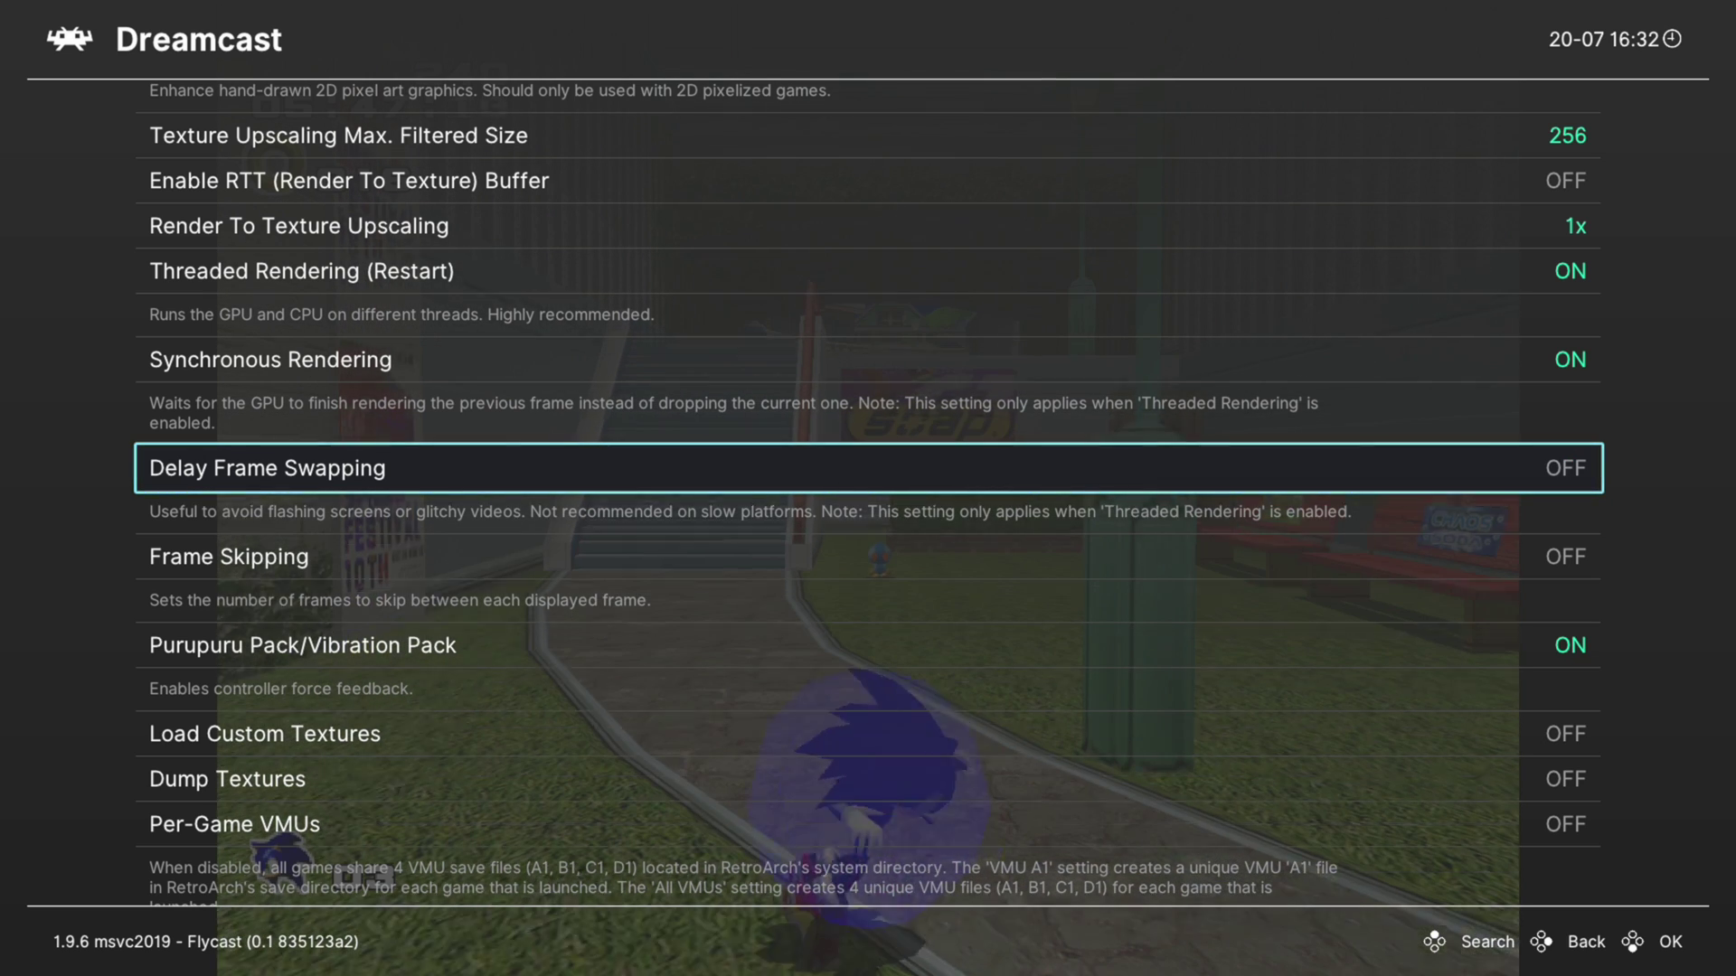
Toggle the Purupuru Pack/Vibration Pack option off and back on
{"action": "key", "text": "Down"}
{"action": "key", "text": "Down"}
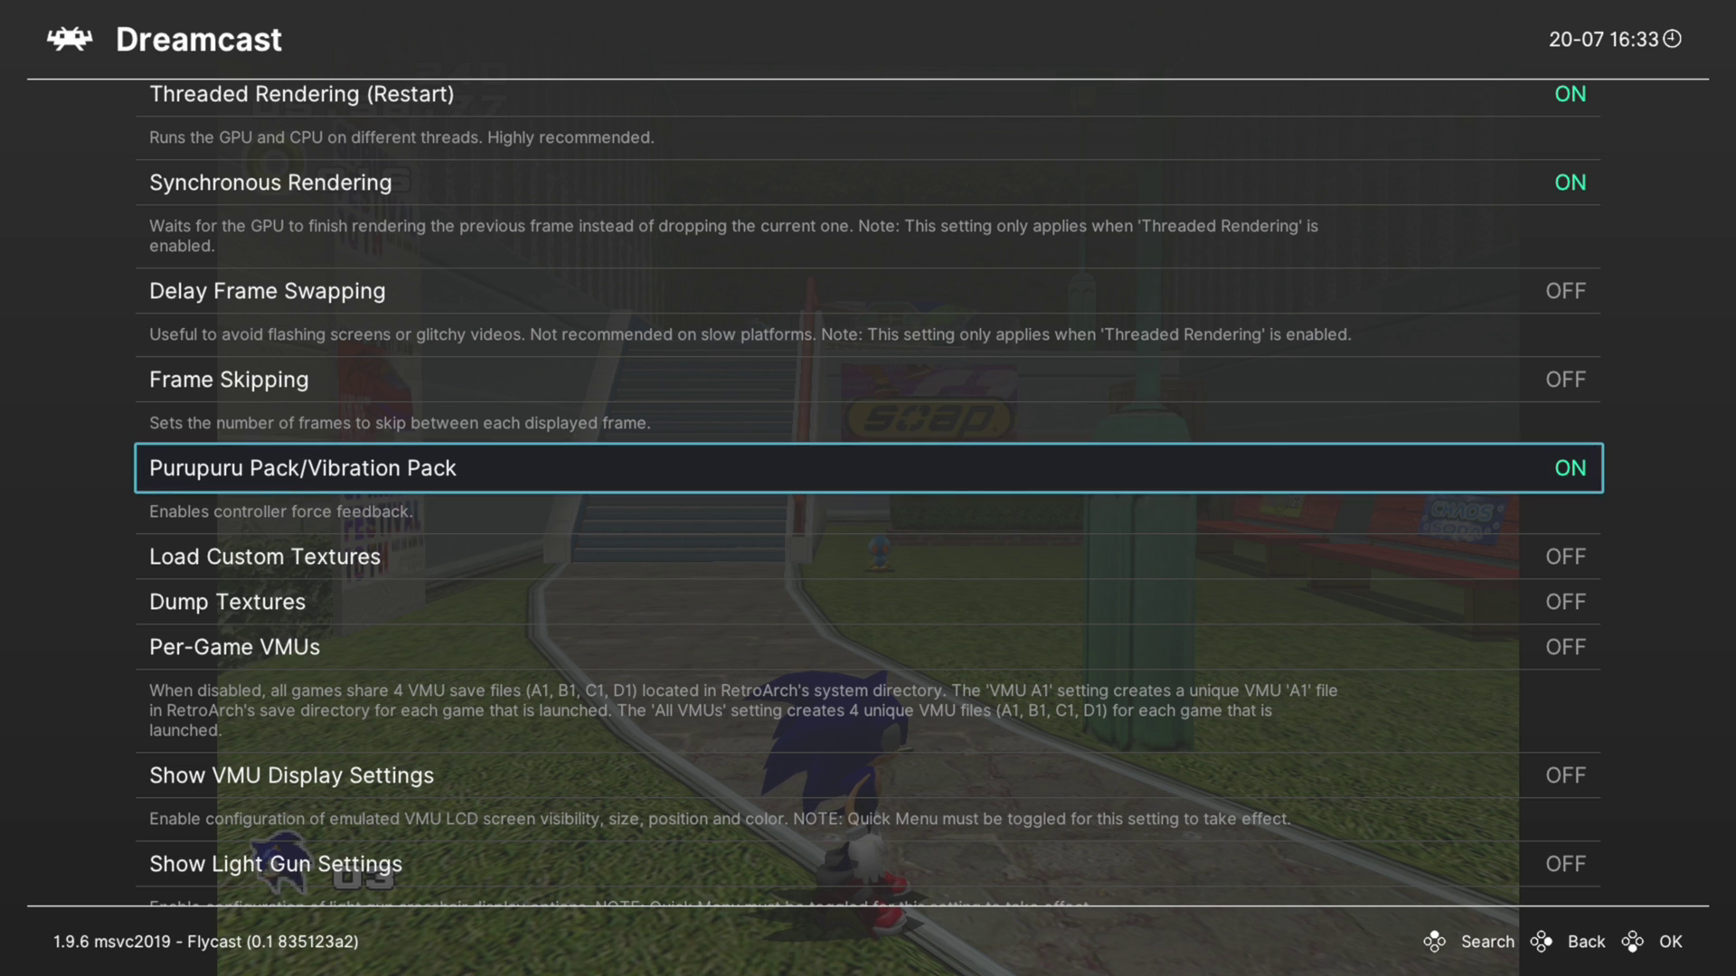
{"action": "key", "text": "Right"}
{"action": "key", "text": "Right"}
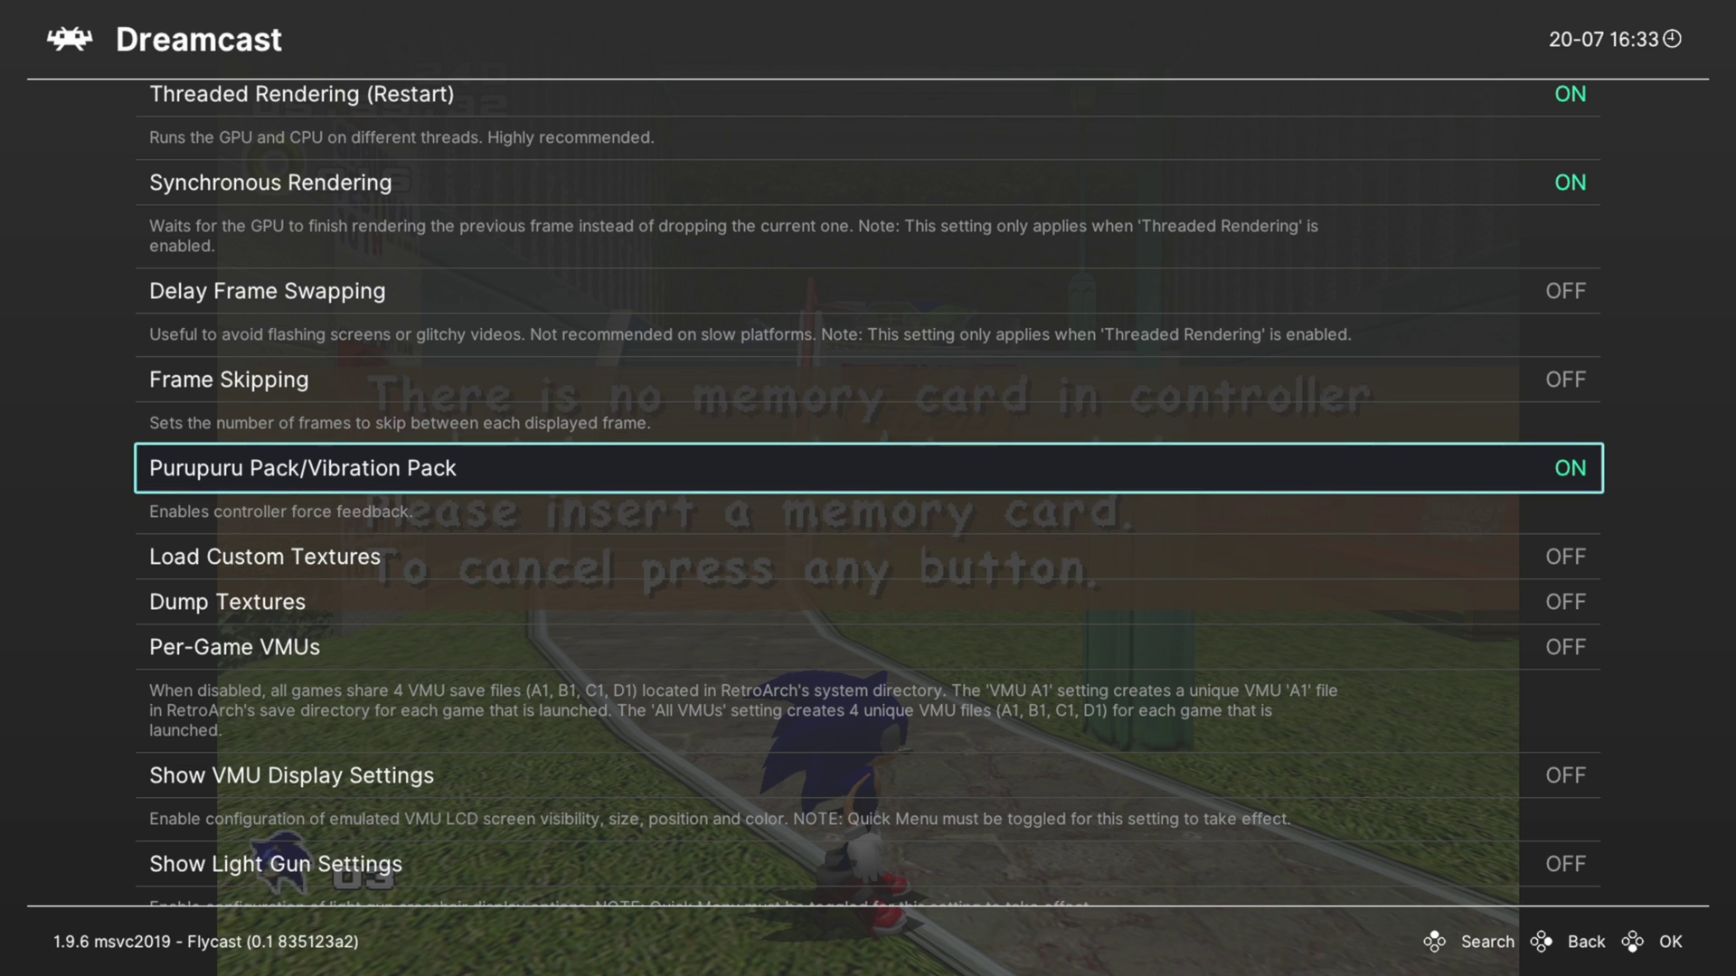
Examine Load Custom Textures and Dump Textures, and set Per-Game VMUs to VMU A1
{"action": "key", "text": "Down"}
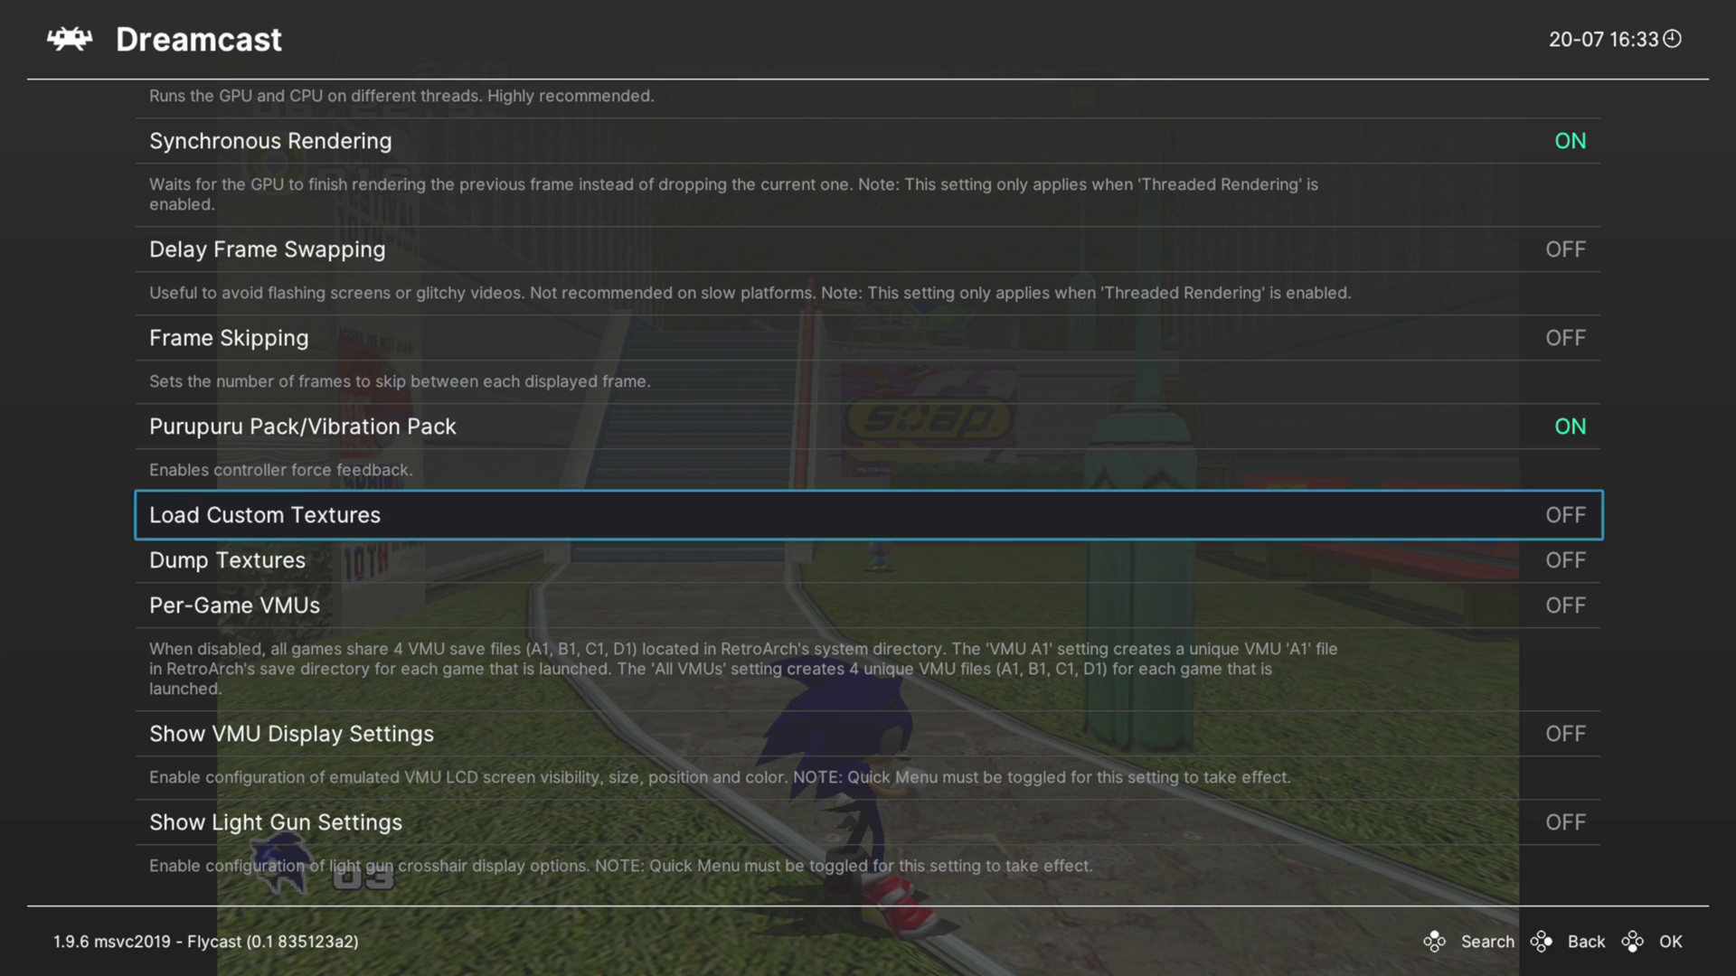
{"action": "key", "text": "Down"}
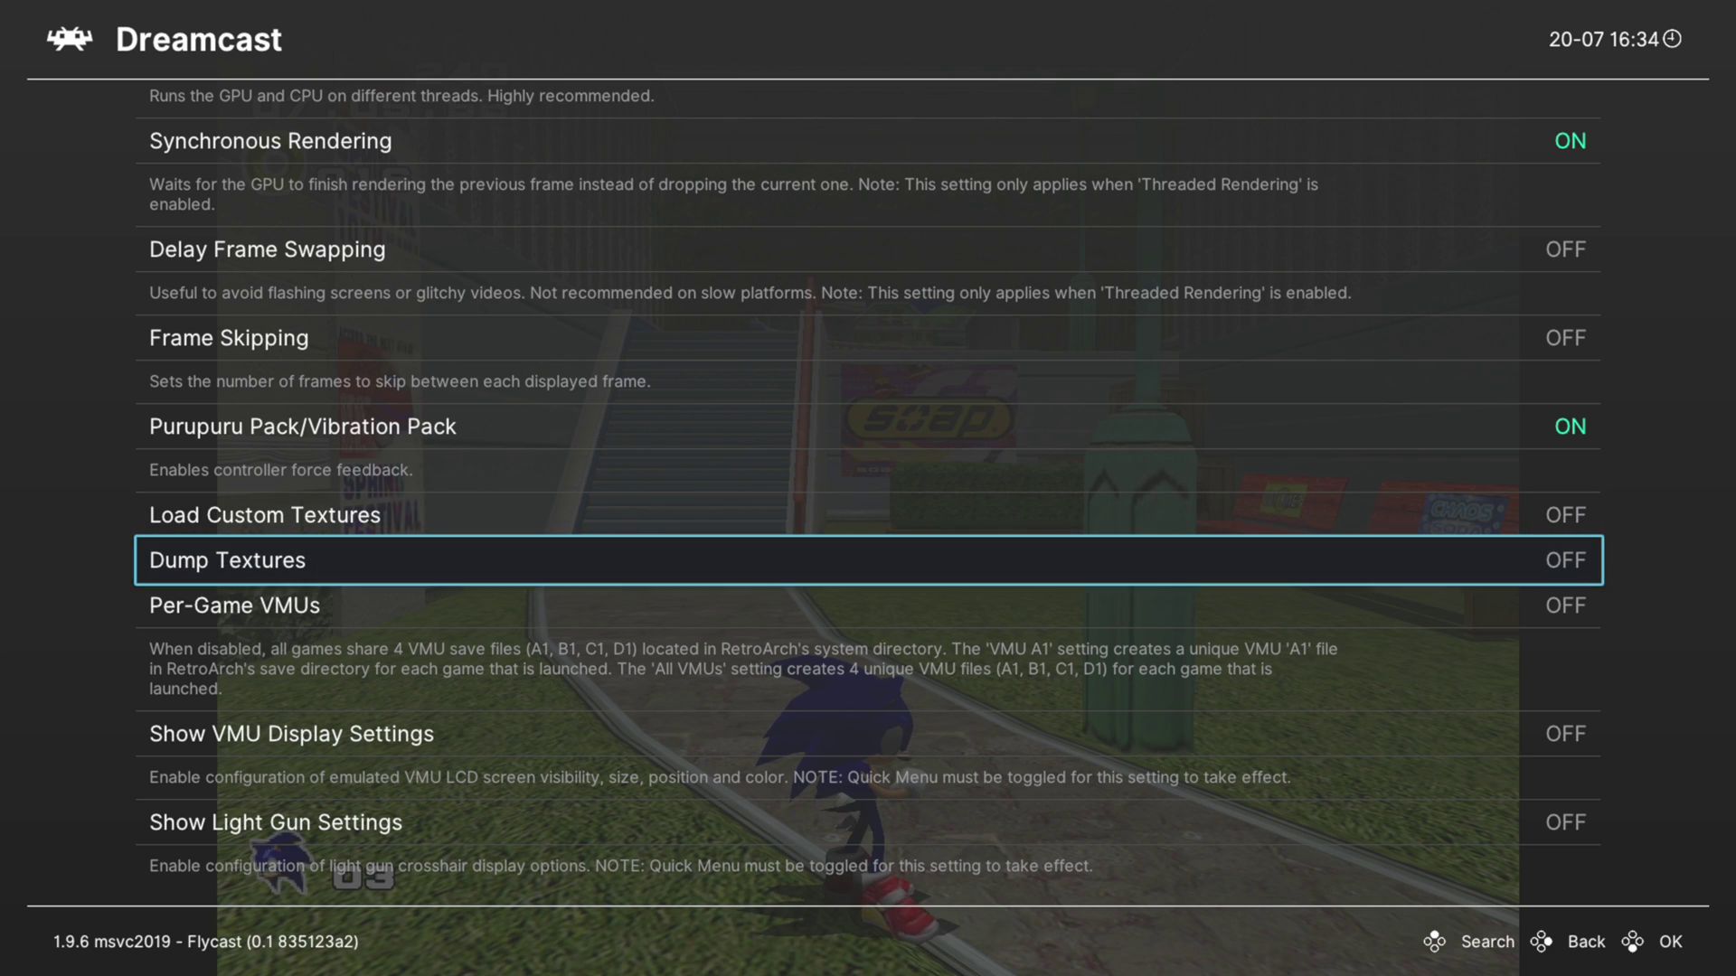
{"action": "key", "text": "Down"}
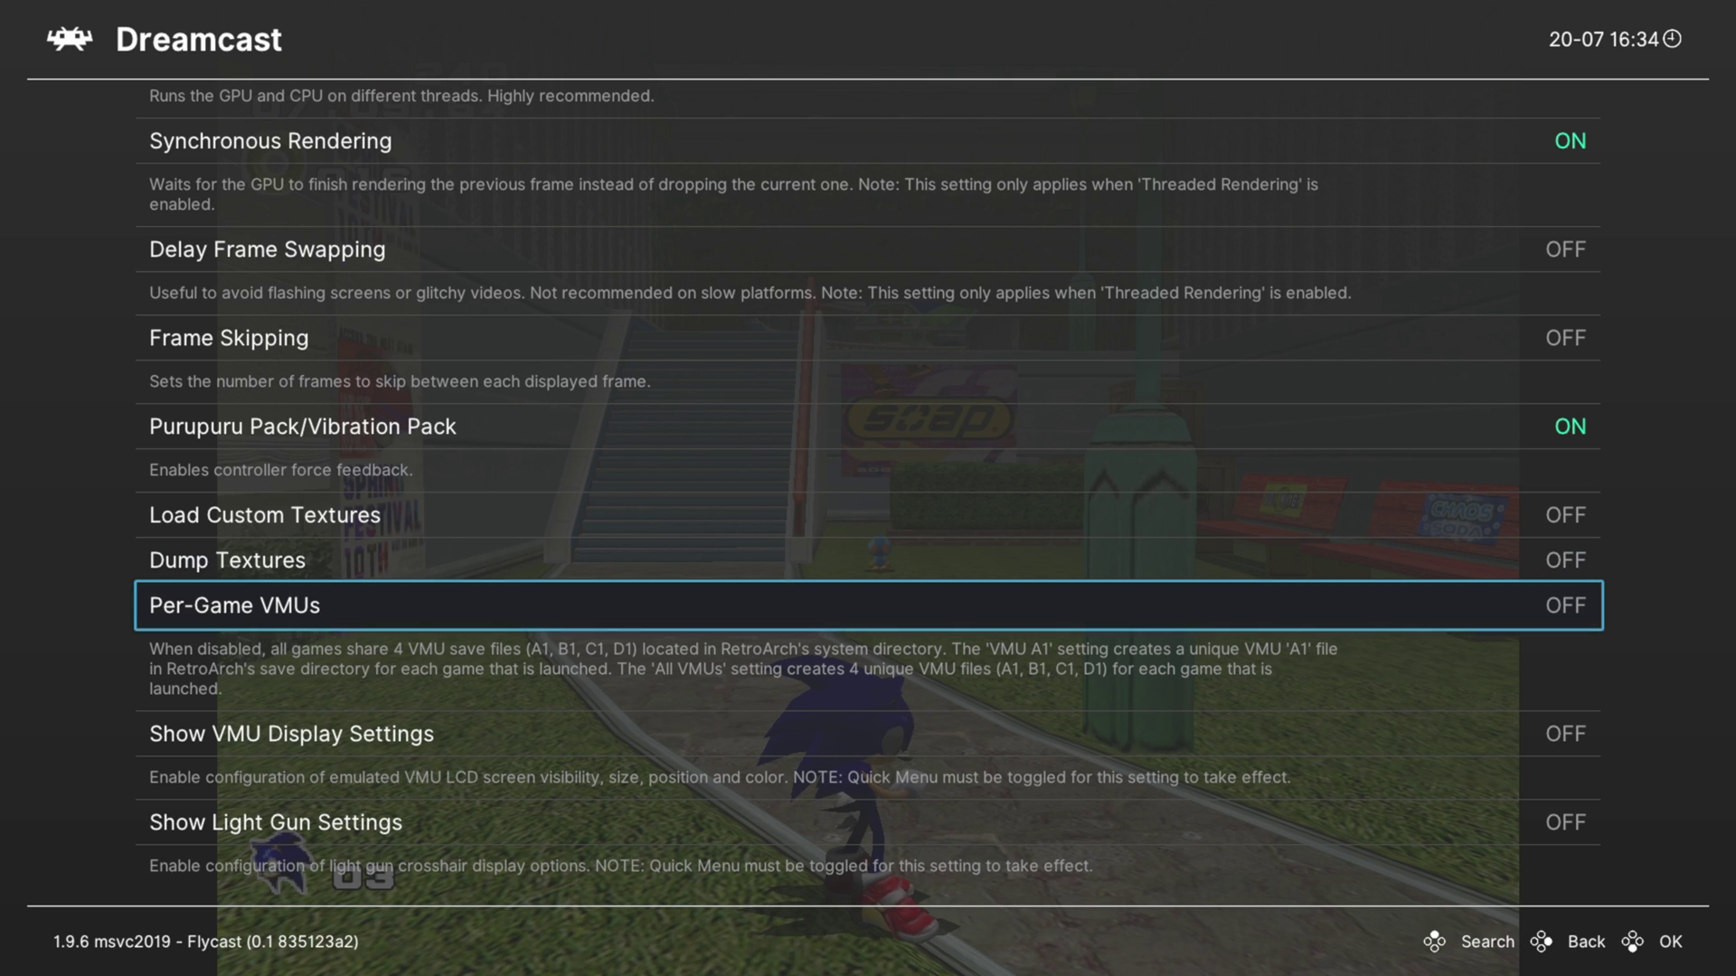
{"action": "key", "text": "Return"}
{"action": "key", "text": "Down"}
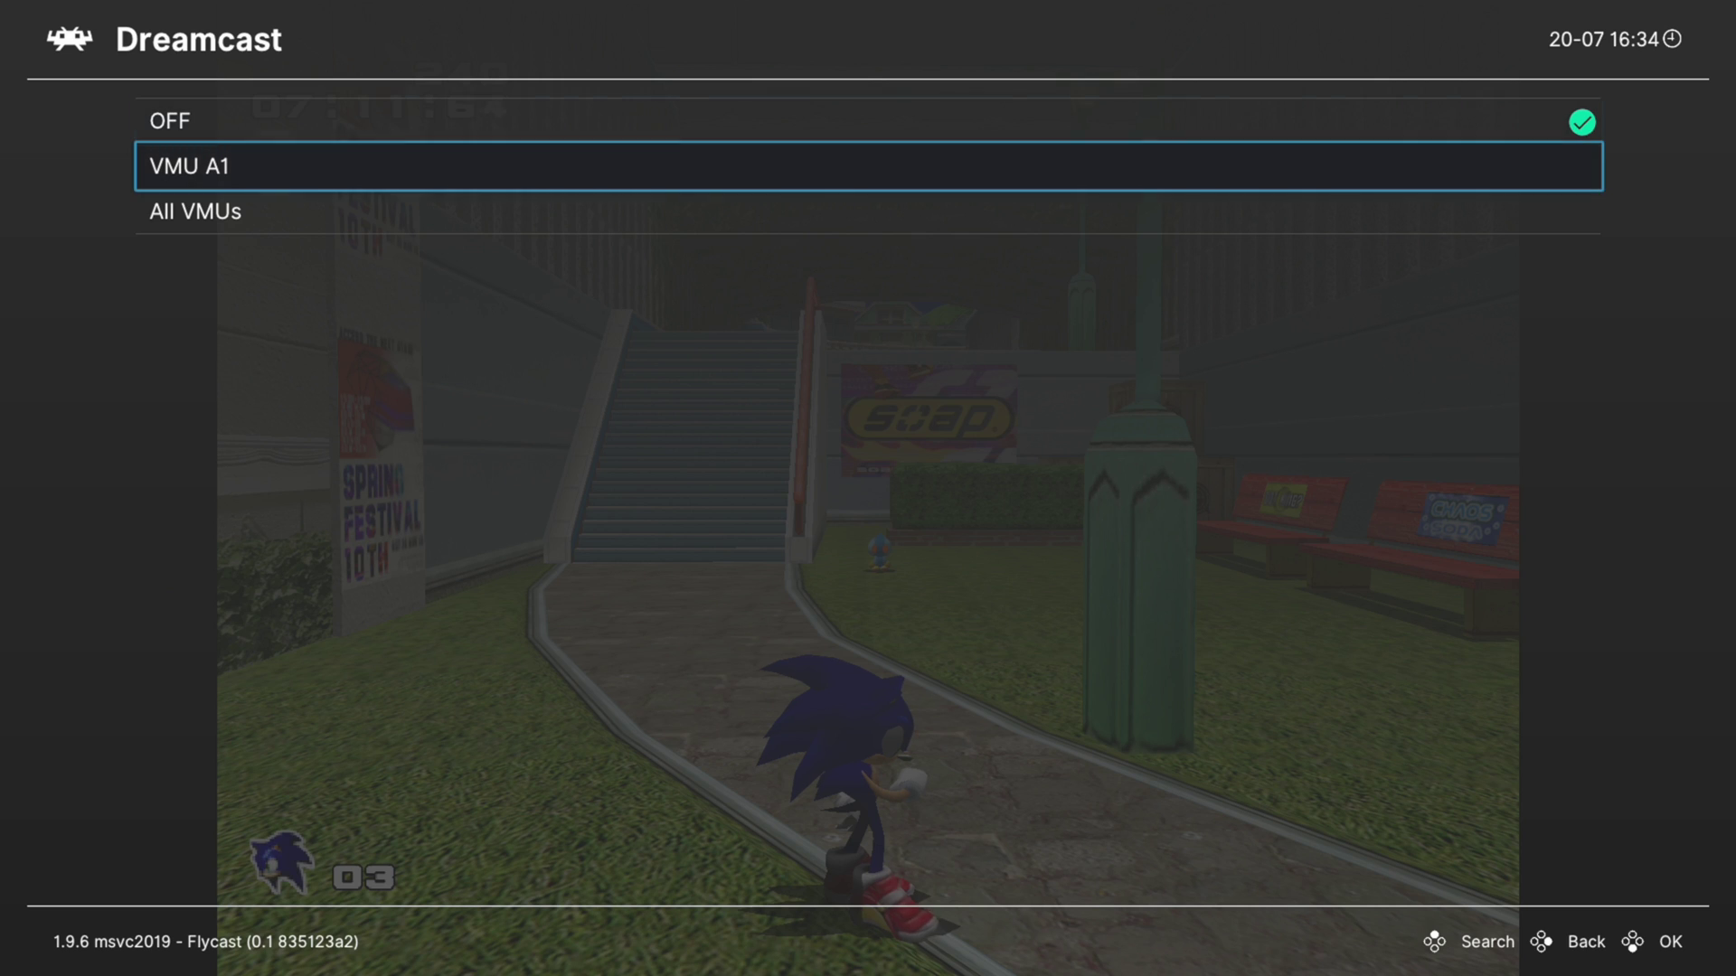
{"action": "key", "text": "Return"}
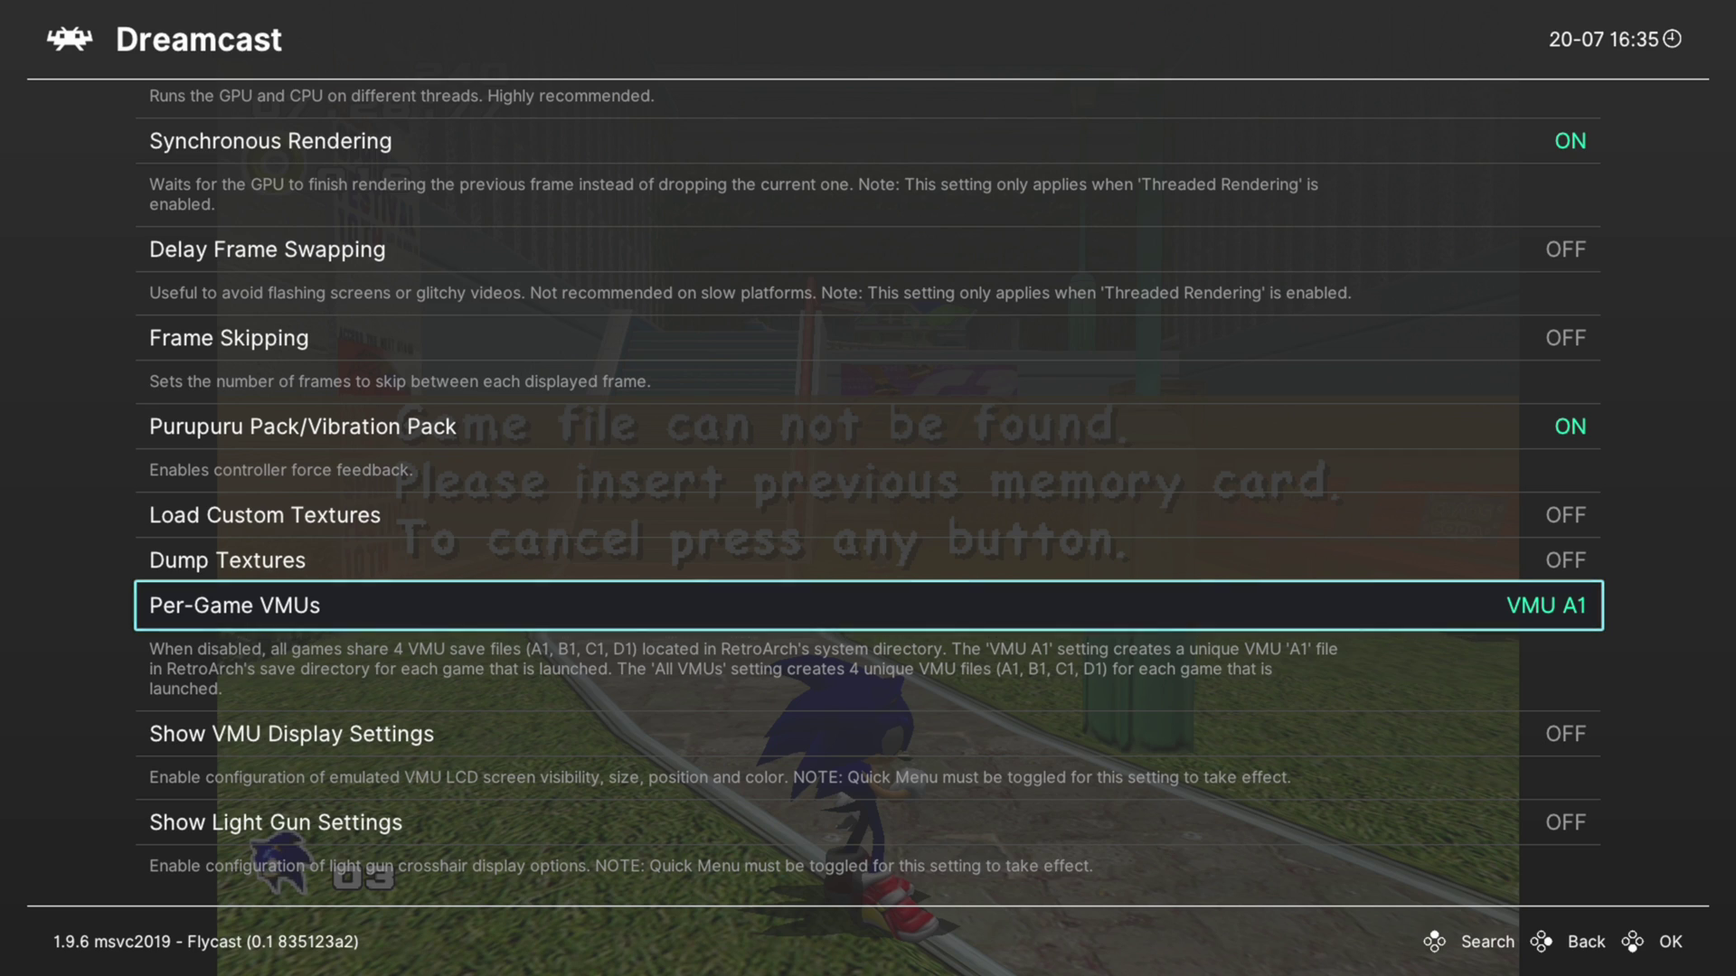
Turn on Show VMU Display Settings and reopen the core options so the extra settings load
{"action": "key", "text": "Down"}
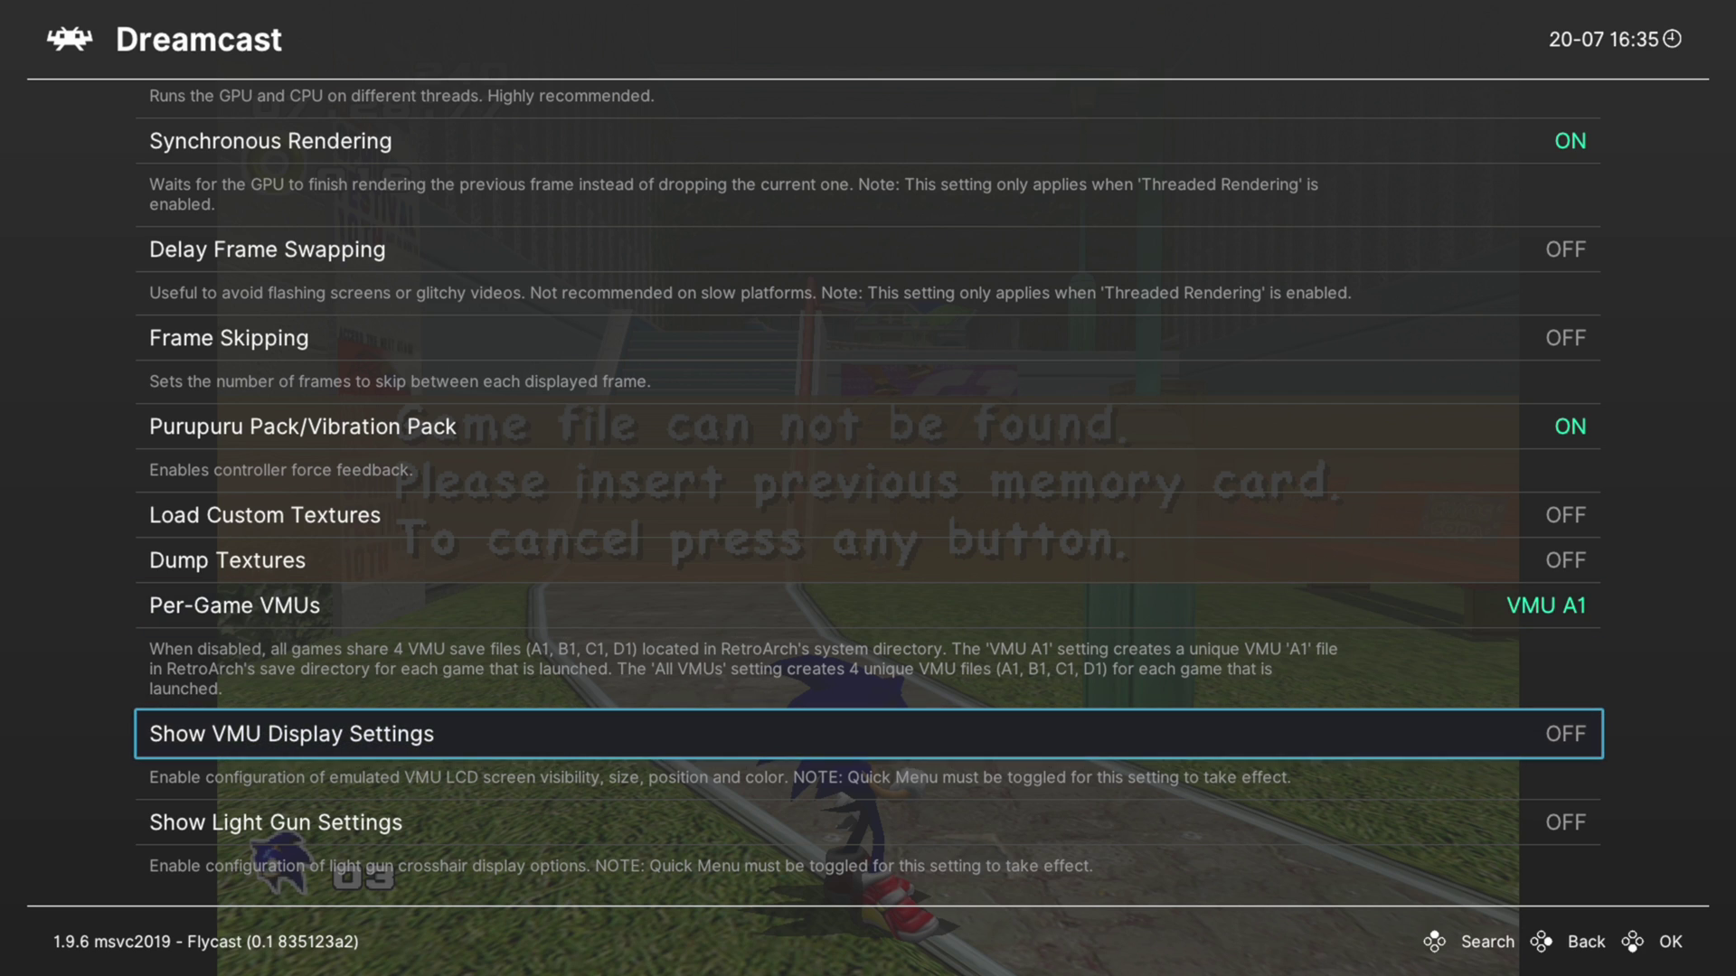
{"action": "key", "text": "Right"}
{"action": "key", "text": "BackSpace"}
{"action": "key", "text": "Return"}
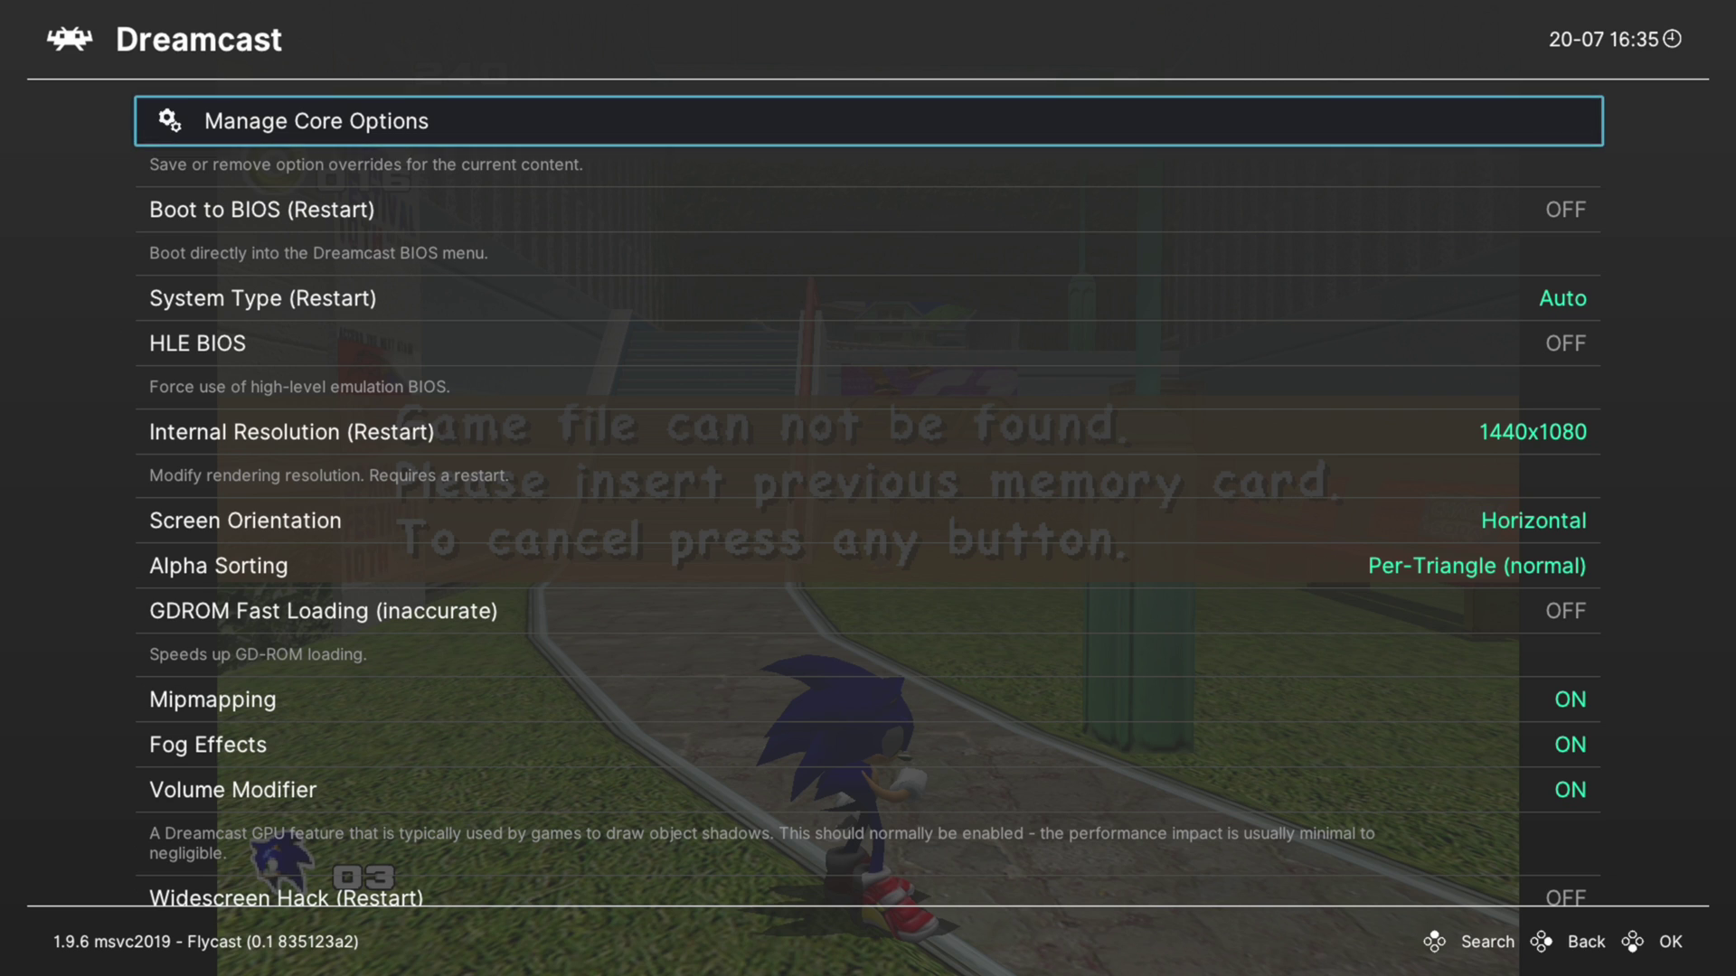
Turn on VMU Screen 1 Display and return to the running game to view it
{"action": "key", "text": "Up"}
{"action": "key", "text": "Up"}
{"action": "key", "text": "Up"}
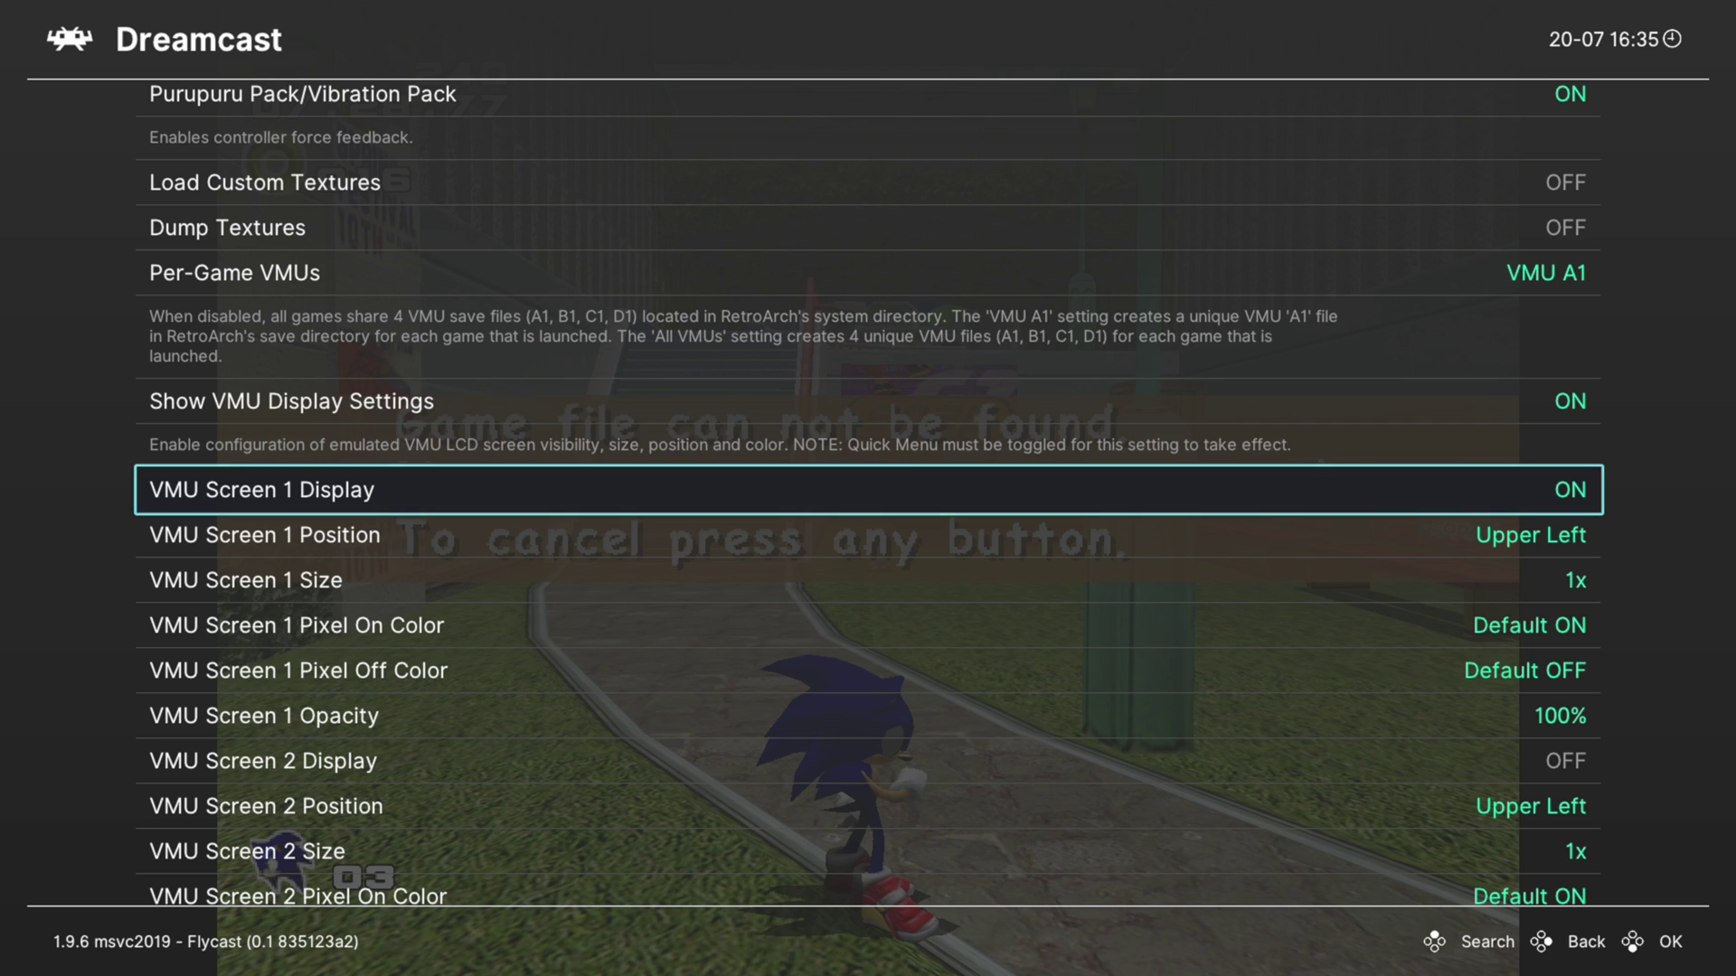
{"action": "key", "text": "BackSpace"}
{"action": "key", "text": "BackSpace"}
{"action": "key", "text": "F1"}
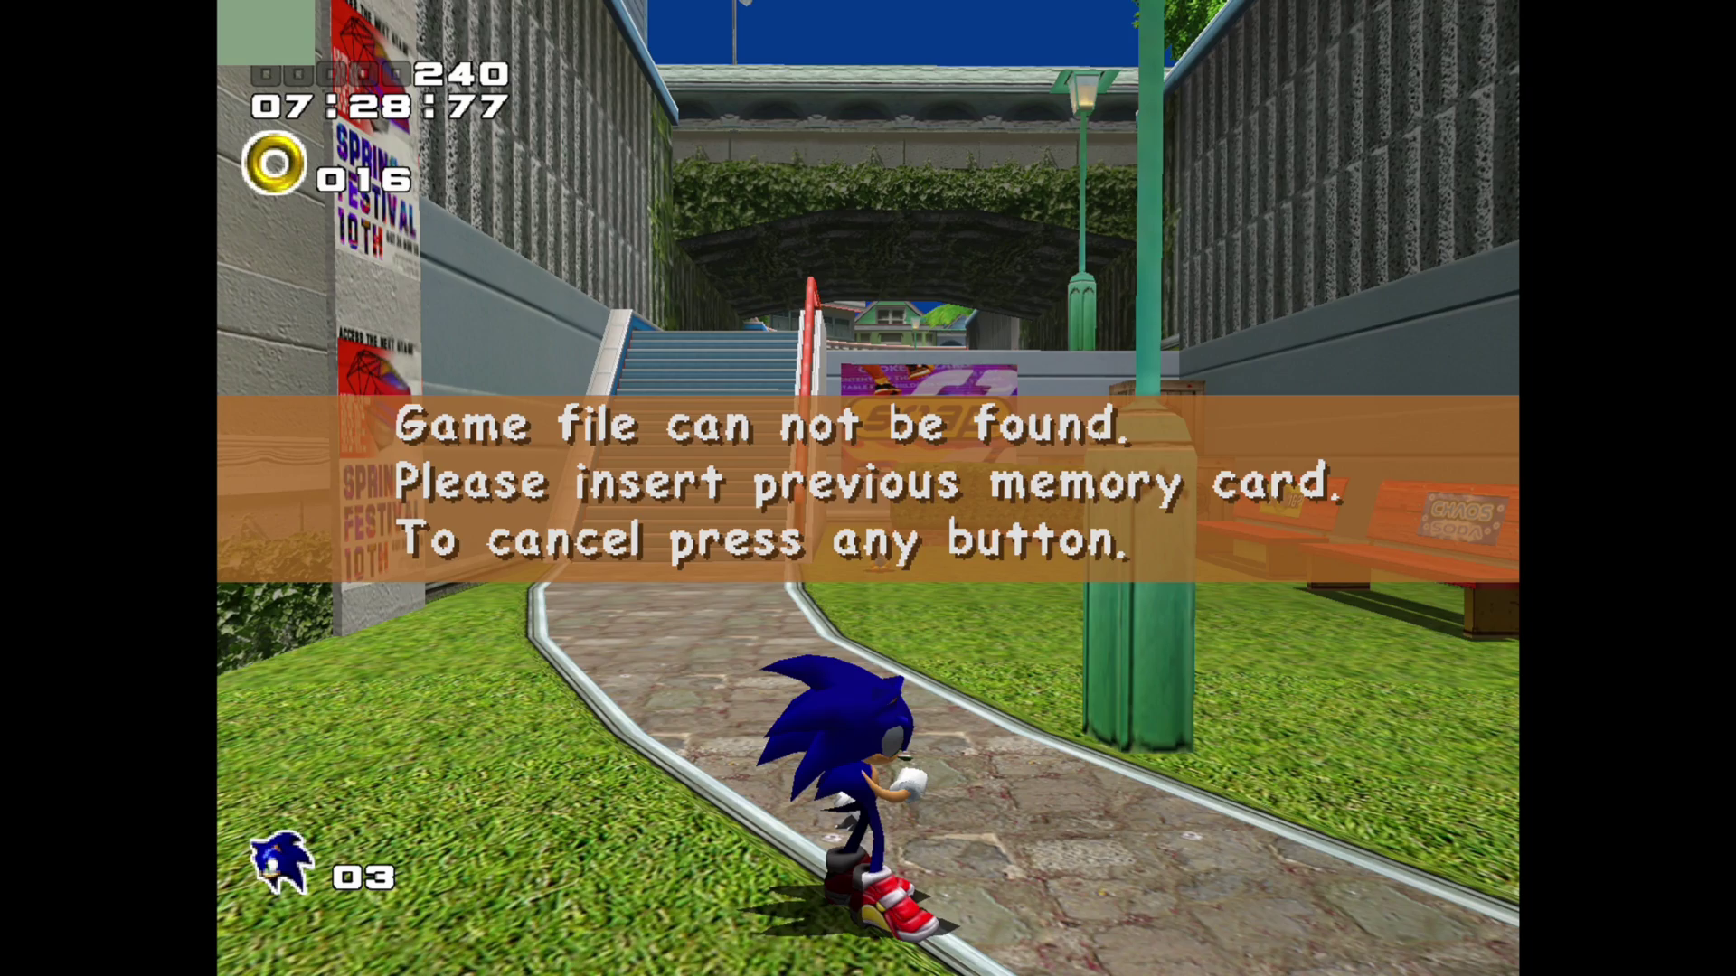
Return to the core options and set VMU Screen 1 Size to 2x
{"action": "key", "text": "F1"}
{"action": "key", "text": "Down"}
{"action": "key", "text": "Down"}
{"action": "key", "text": "Down"}
{"action": "key", "text": "Down"}
{"action": "key", "text": "Down"}
{"action": "key", "text": "Down"}
{"action": "key", "text": "Down"}
{"action": "key", "text": "Down"}
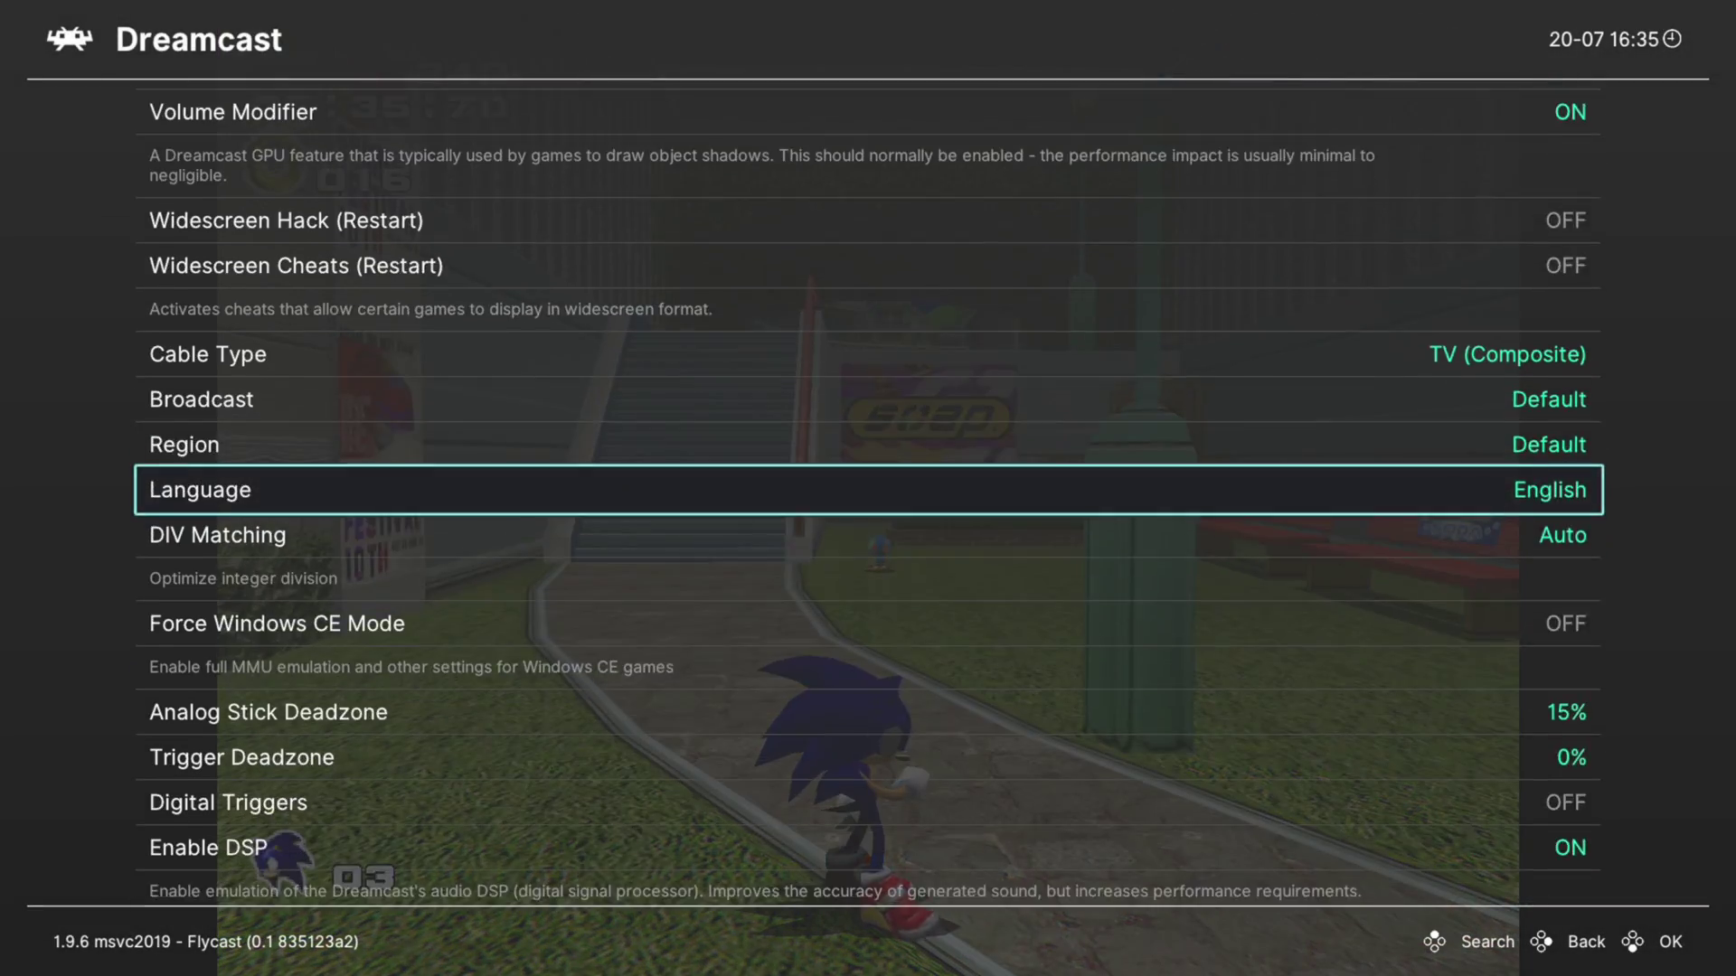
{"action": "key", "text": "Down"}
{"action": "key", "text": "Down"}
{"action": "key", "text": "Down"}
{"action": "key", "text": "Down"}
{"action": "key", "text": "Down"}
{"action": "key", "text": "Down"}
{"action": "key", "text": "Down"}
{"action": "key", "text": "Down"}
{"action": "key", "text": "Down"}
{"action": "key", "text": "Down"}
{"action": "key", "text": "Down"}
{"action": "key", "text": "Down"}
{"action": "key", "text": "Down"}
{"action": "key", "text": "Down"}
{"action": "key", "text": "Down"}
{"action": "key", "text": "Down"}
{"action": "key", "text": "Down"}
{"action": "key", "text": "Down"}
{"action": "key", "text": "Down"}
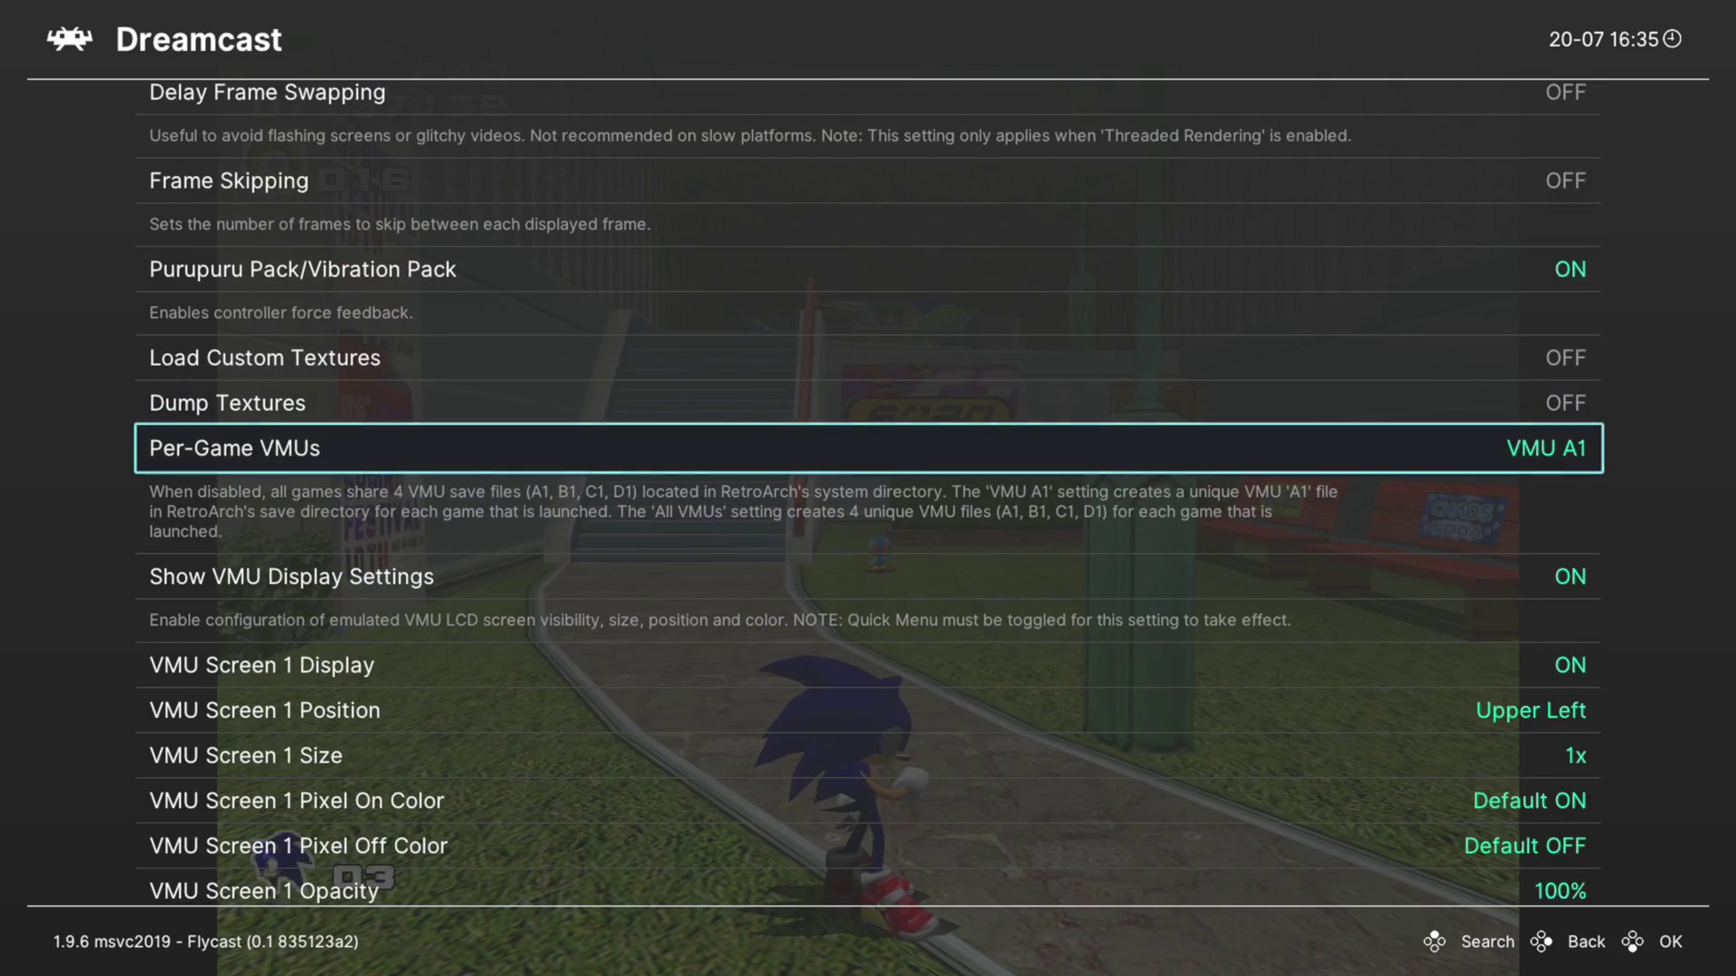
{"action": "key", "text": "Down"}
{"action": "key", "text": "Down"}
{"action": "key", "text": "Down"}
{"action": "key", "text": "Down"}
{"action": "key", "text": "Return"}
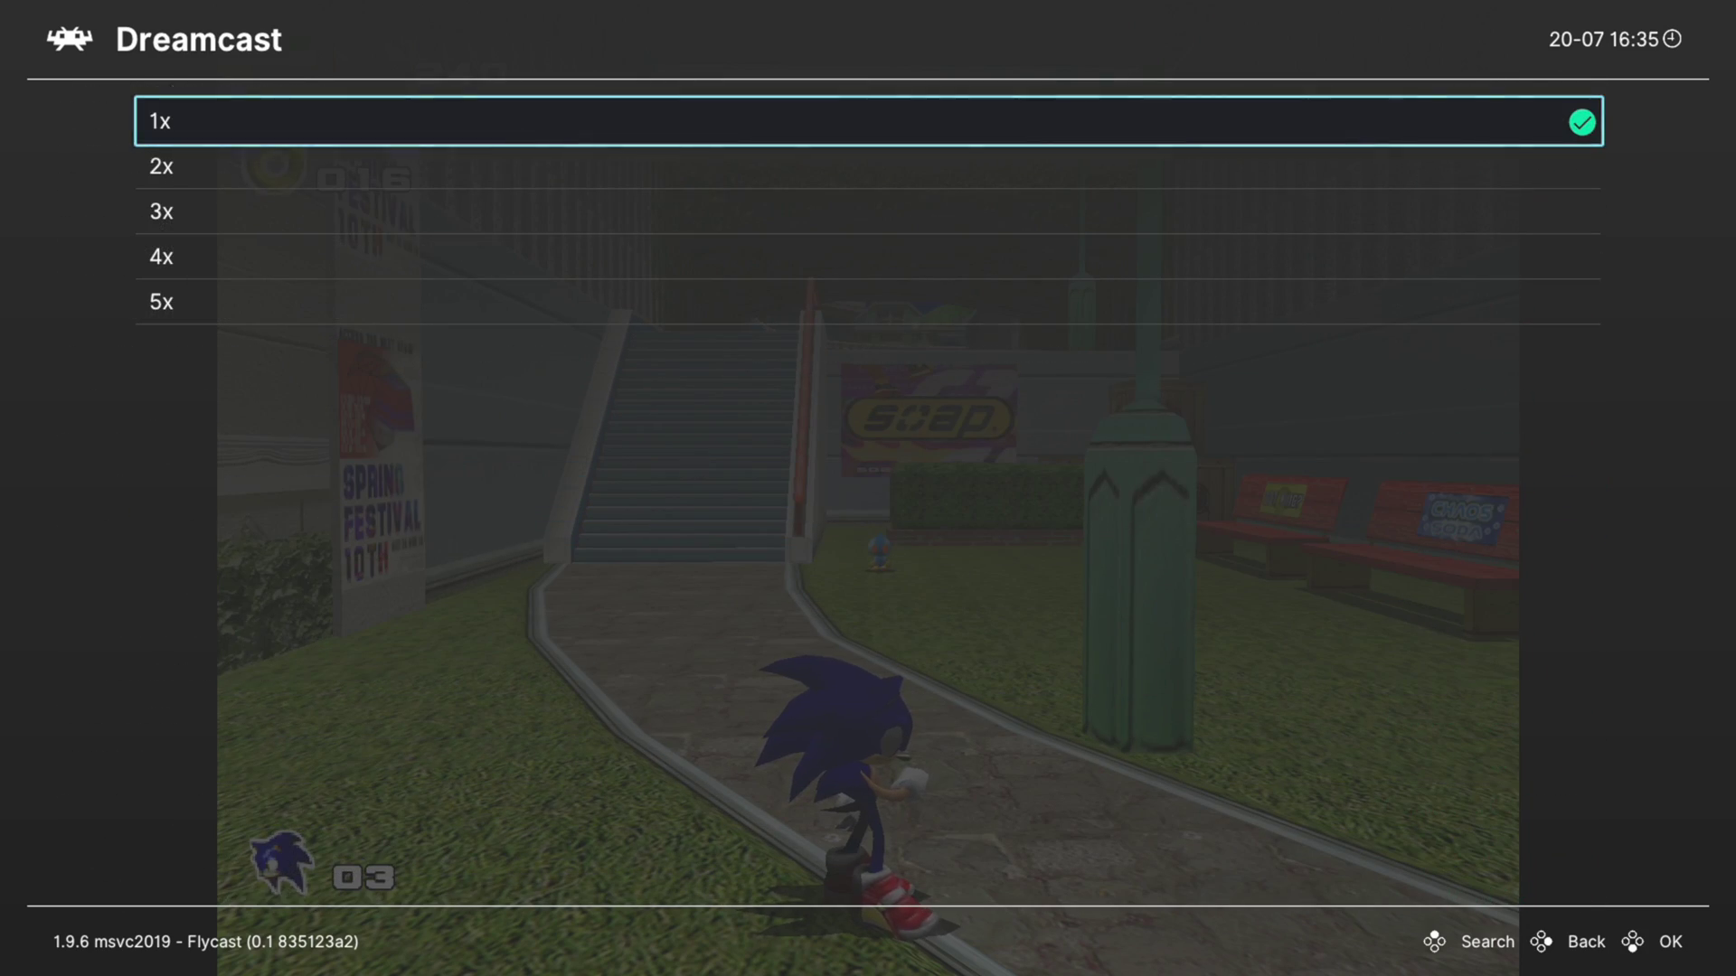
{"action": "key", "text": "Down"}
{"action": "key", "text": "Return"}
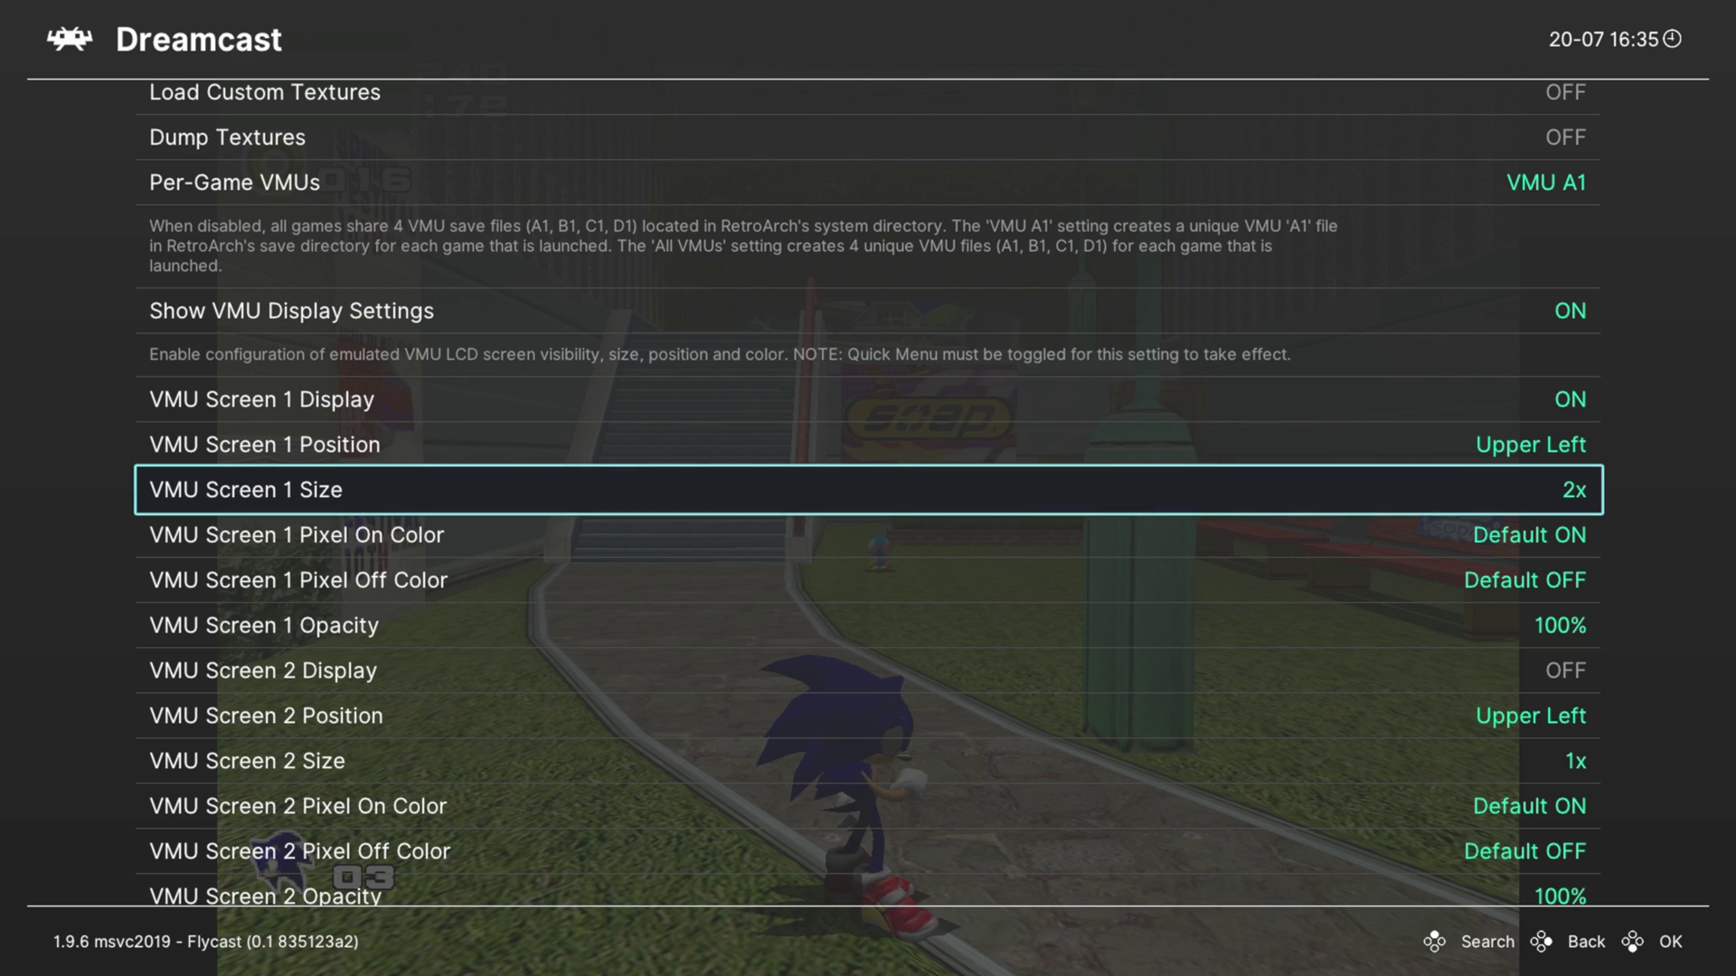
Try VMU Screen 1 Size at 5x and 4x, and set it to 3x
{"action": "key", "text": "Return"}
{"action": "key", "text": "Down"}
{"action": "key", "text": "Down"}
{"action": "key", "text": "Down"}
{"action": "key", "text": "Return"}
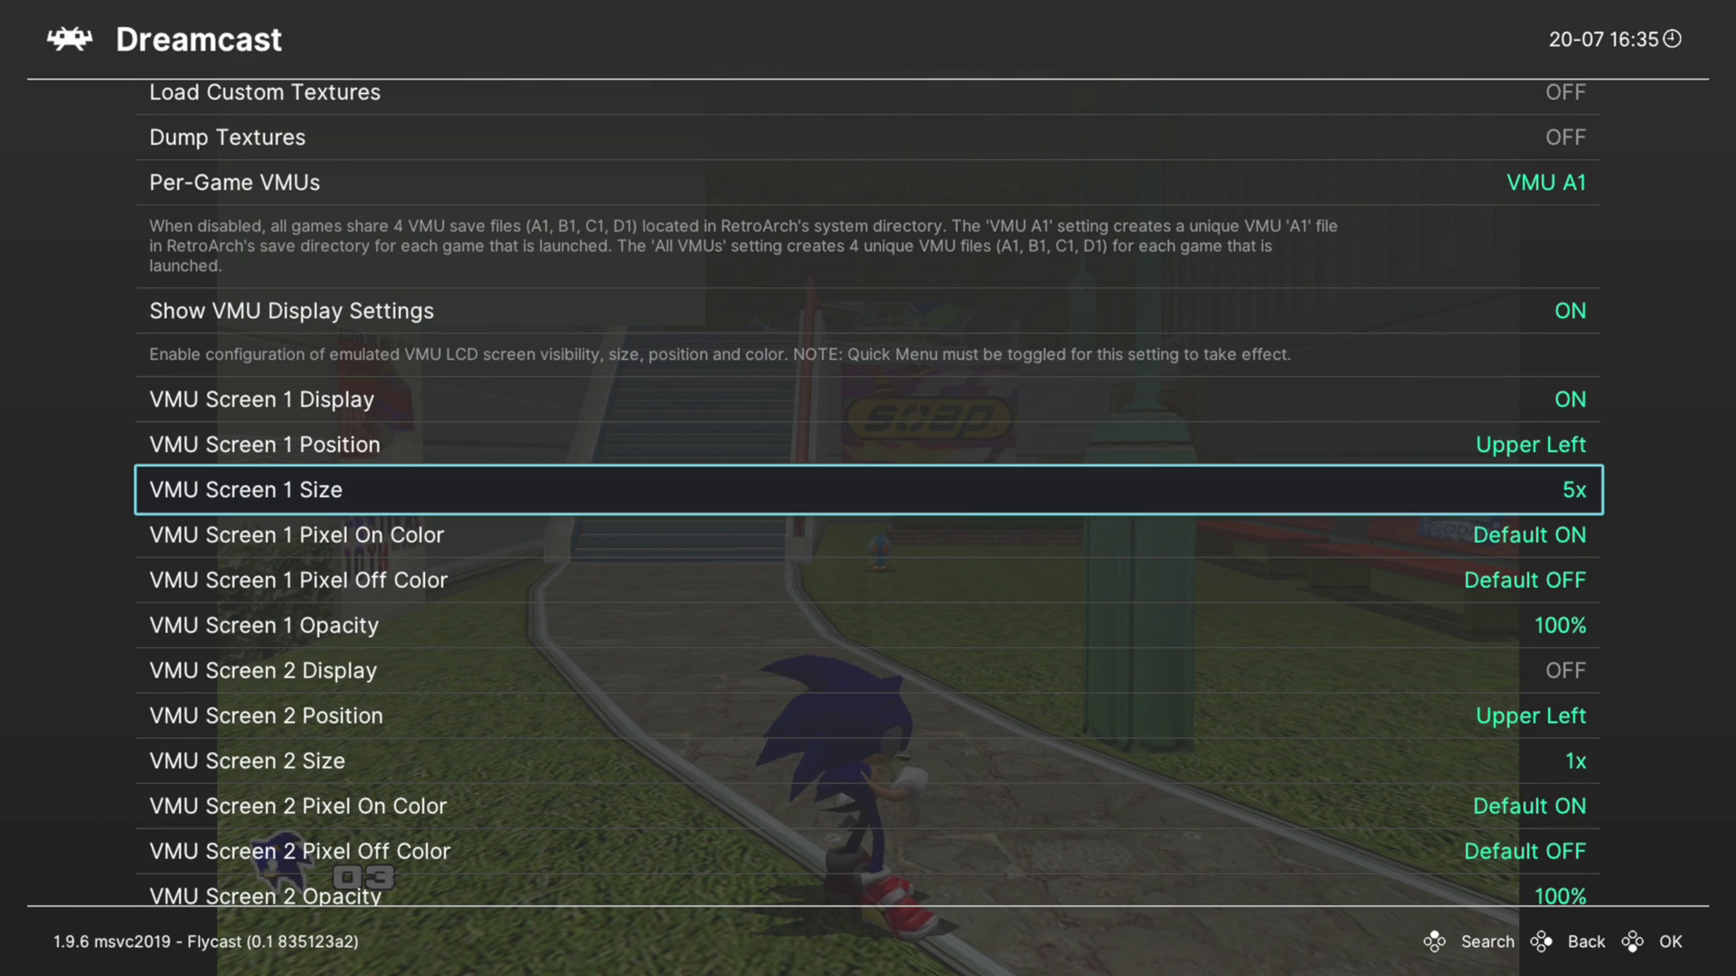
{"action": "key", "text": "Return"}
{"action": "key", "text": "Up"}
{"action": "key", "text": "Return"}
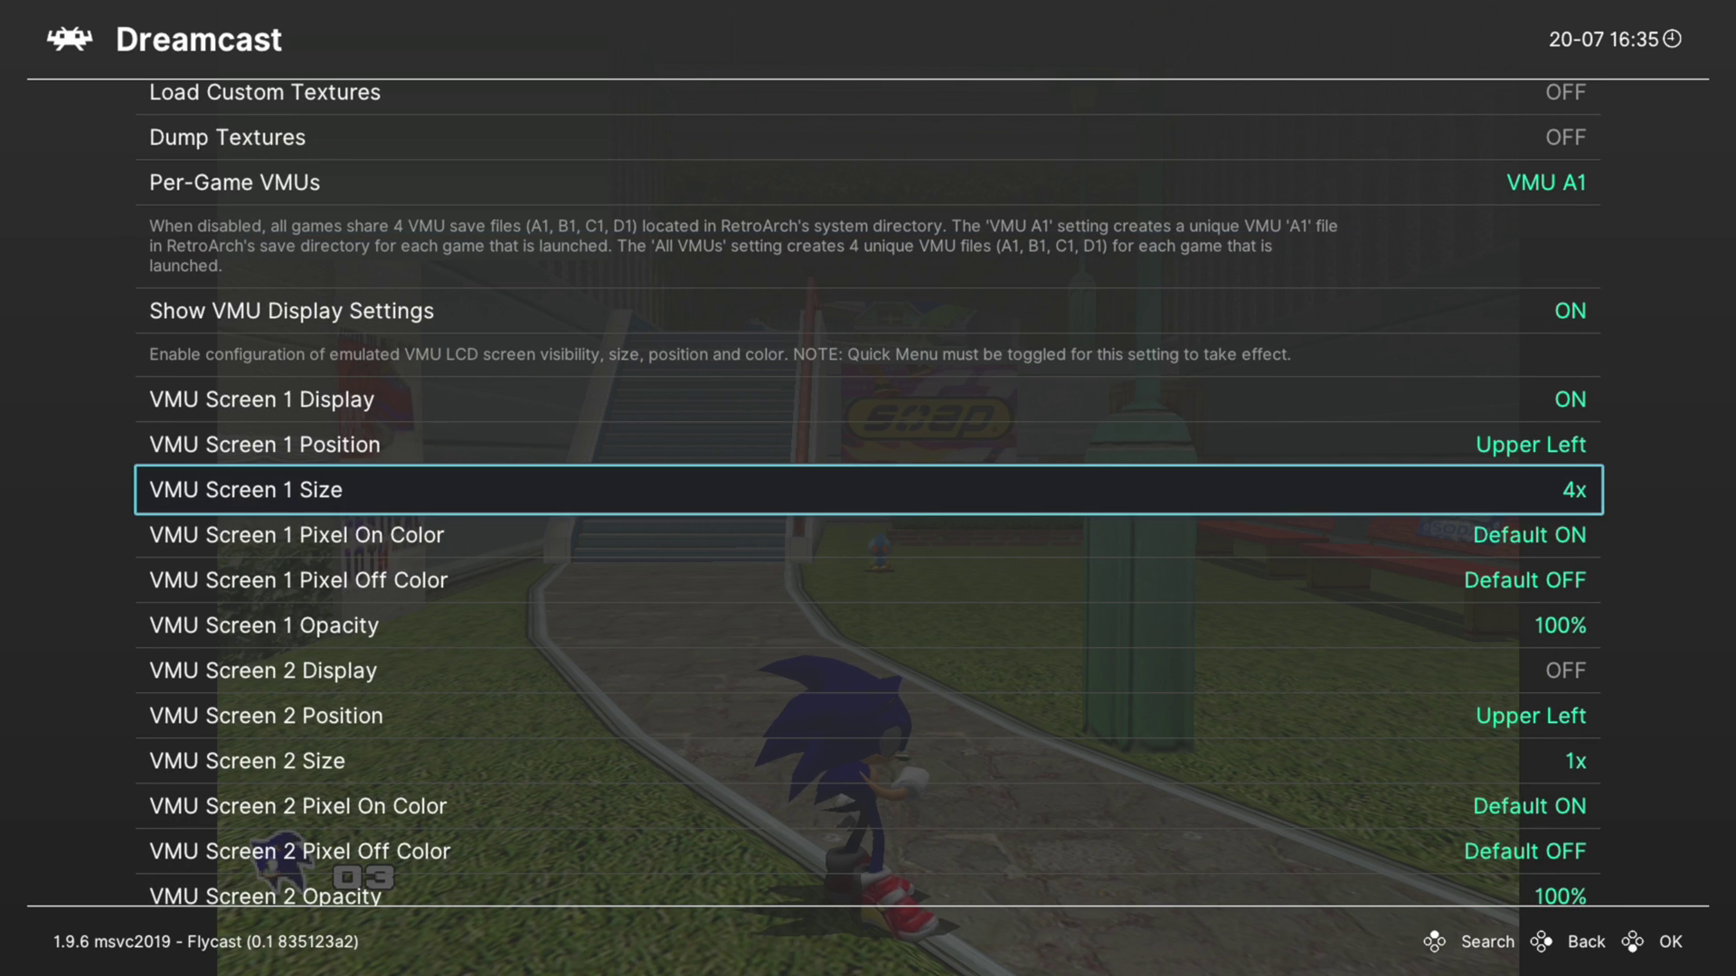
{"action": "key", "text": "Return"}
{"action": "key", "text": "Up"}
{"action": "key", "text": "Return"}
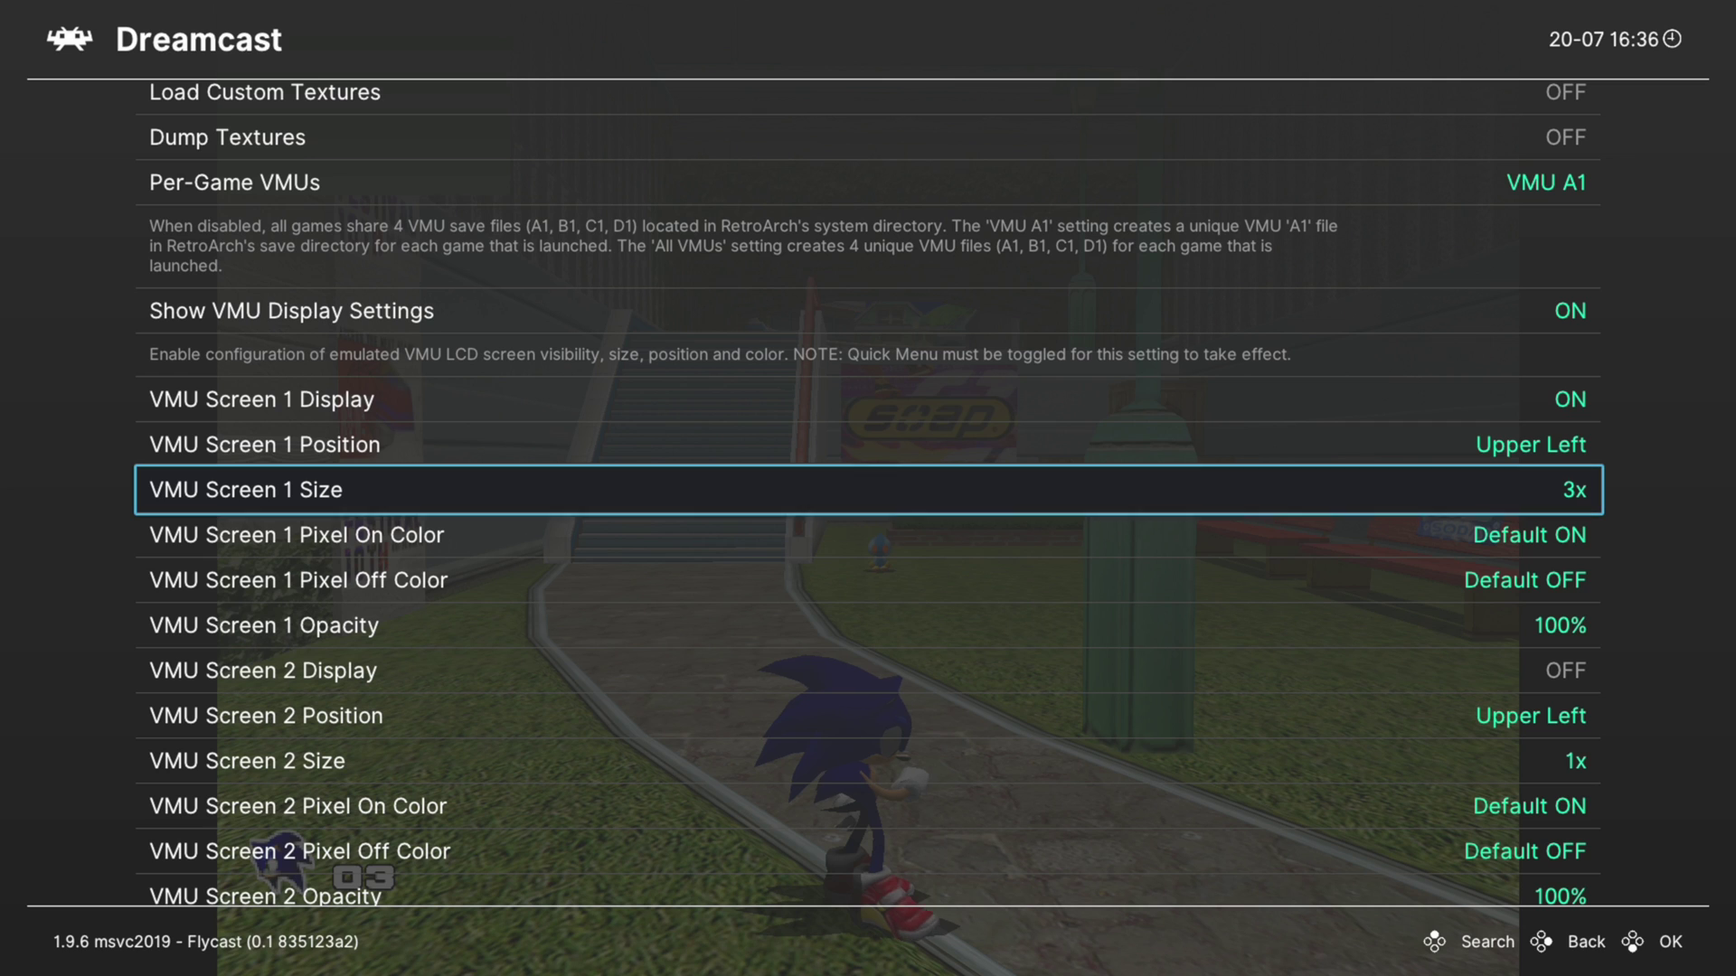
{"action": "key", "text": "Down"}
{"action": "key", "text": "Down"}
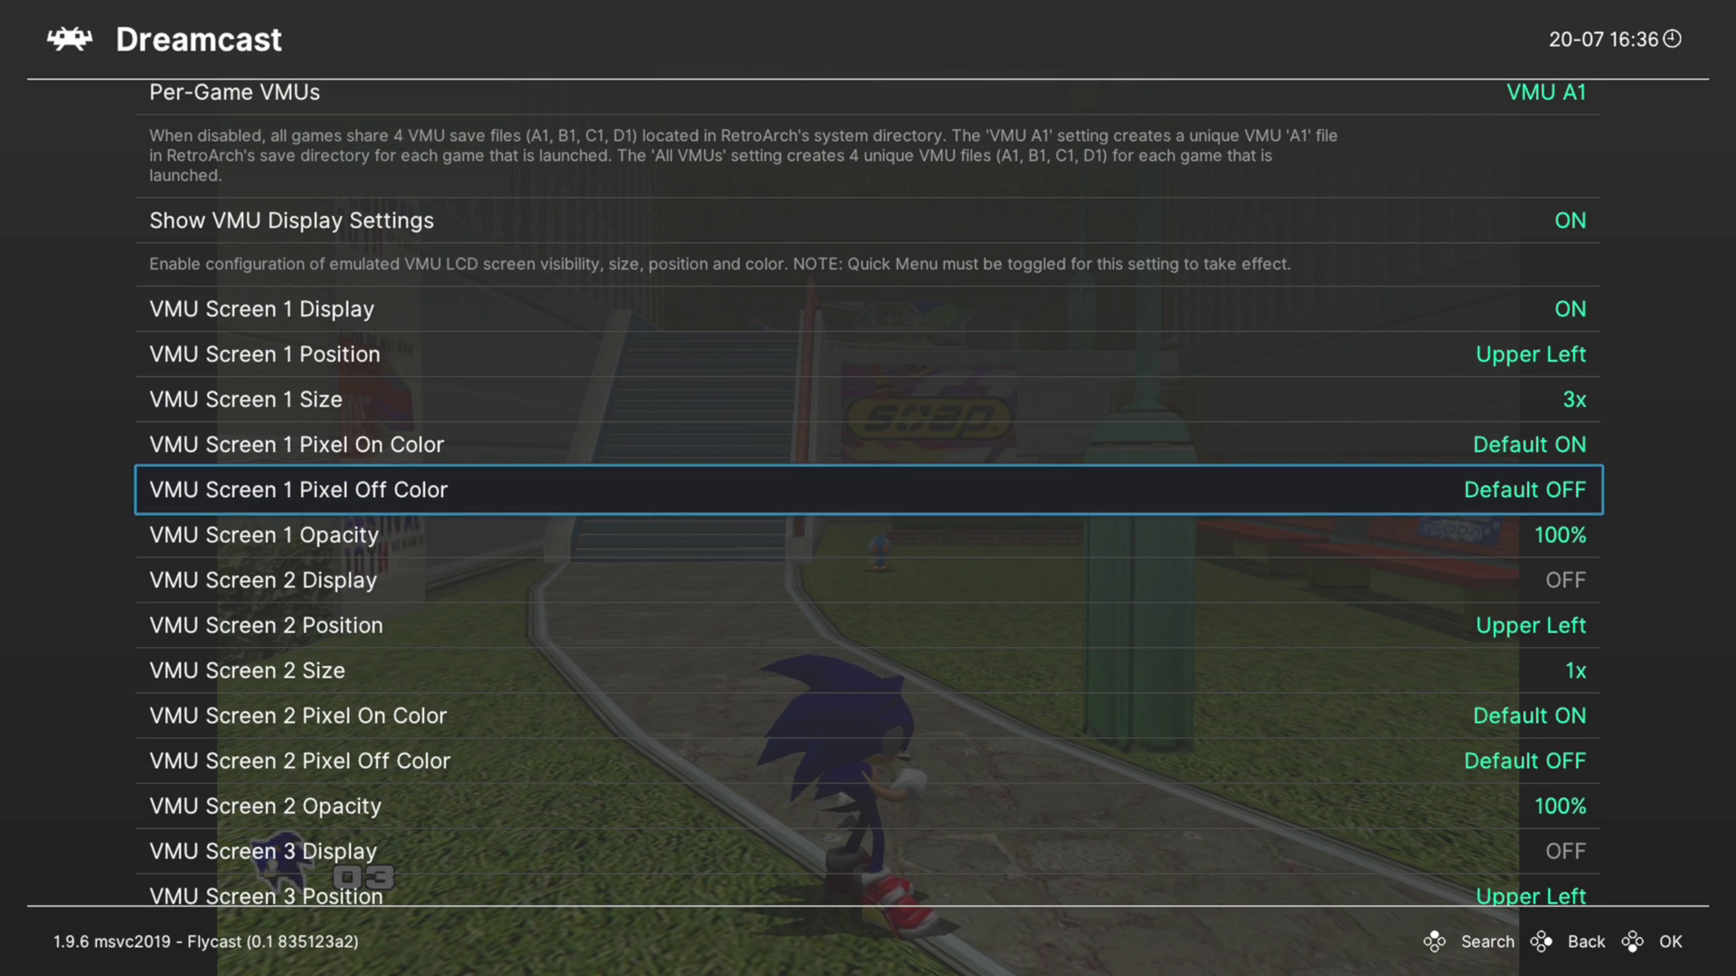
Look through the colours available for VMU Screen 1 Pixel Off Color and keep Default OFF
{"action": "key", "text": "Return"}
{"action": "key", "text": "Down"}
{"action": "key", "text": "Down"}
{"action": "key", "text": "Down"}
{"action": "key", "text": "Down"}
{"action": "key", "text": "Down"}
{"action": "key", "text": "Down"}
{"action": "key", "text": "Down"}
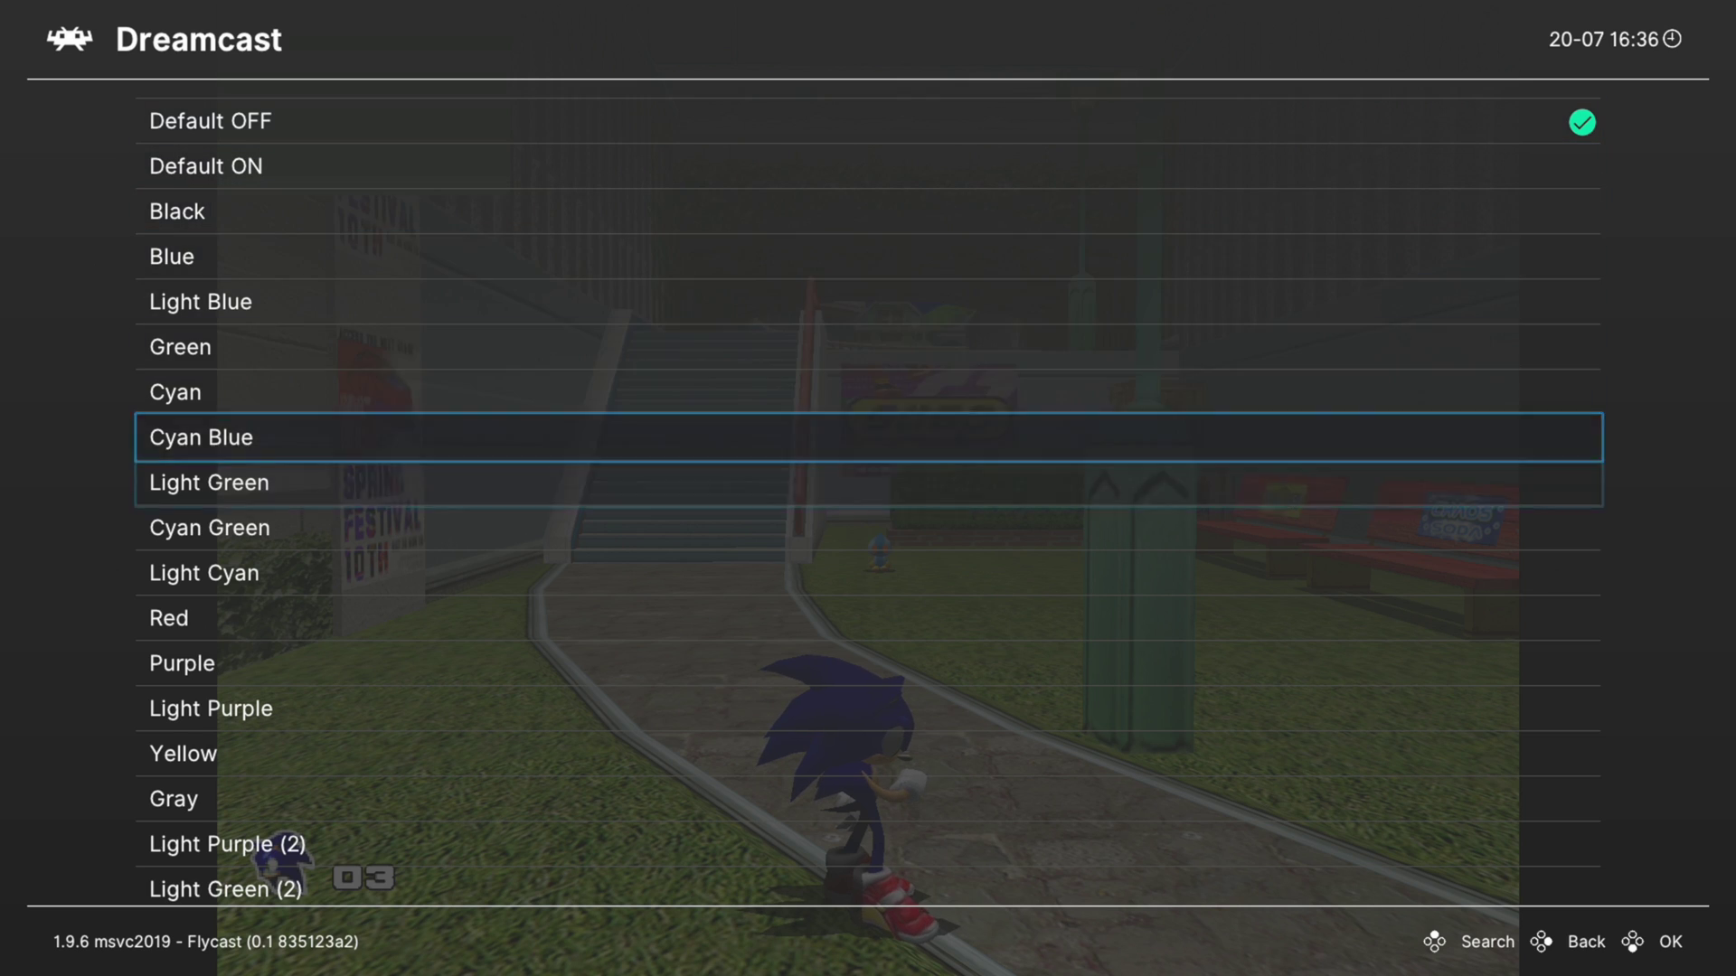
{"action": "key", "text": "Down"}
{"action": "key", "text": "Down"}
{"action": "key", "text": "Down"}
{"action": "key", "text": "Down"}
{"action": "key", "text": "Down"}
{"action": "key", "text": "Down"}
{"action": "key", "text": "Down"}
{"action": "key", "text": "Down"}
{"action": "key", "text": "Down"}
{"action": "key", "text": "Down"}
{"action": "key", "text": "Down"}
{"action": "key", "text": "Down"}
{"action": "key", "text": "Down"}
{"action": "key", "text": "Down"}
{"action": "key", "text": "Down"}
{"action": "key", "text": "Down"}
{"action": "key", "text": "Down"}
{"action": "key", "text": "Down"}
{"action": "key", "text": "Down"}
{"action": "key", "text": "Down"}
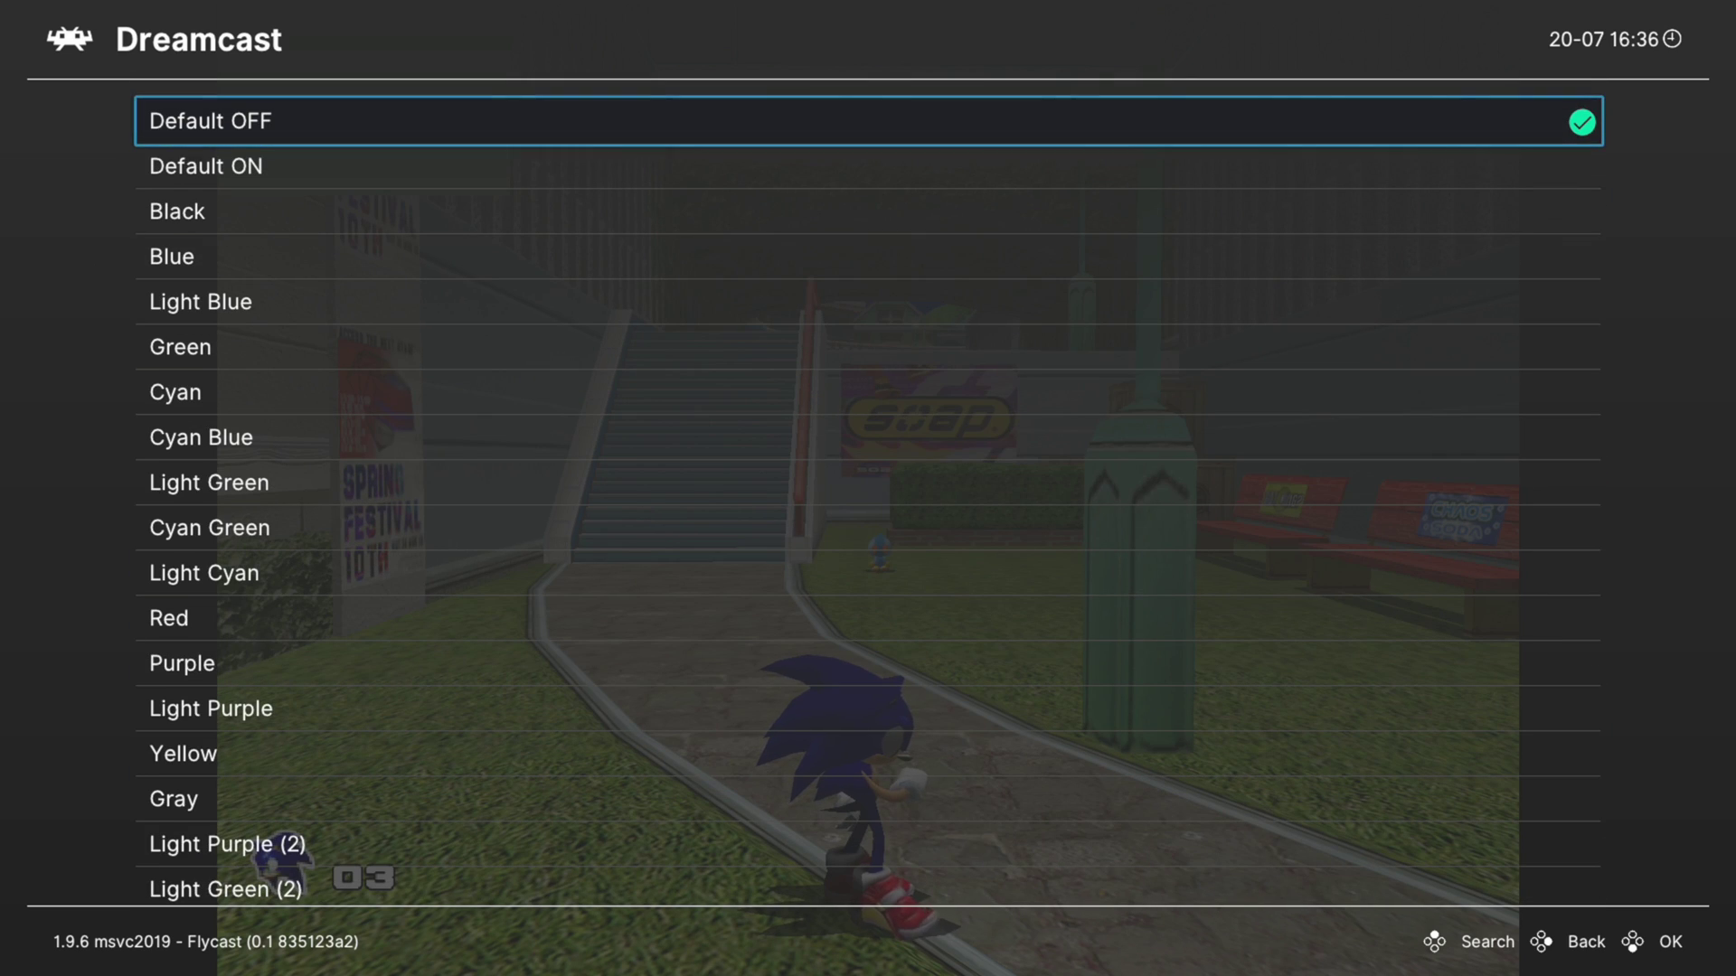
{"action": "key", "text": "Return"}
Set VMU Screen 1 Opacity to 50%
{"action": "key", "text": "Down"}
{"action": "key", "text": "Return"}
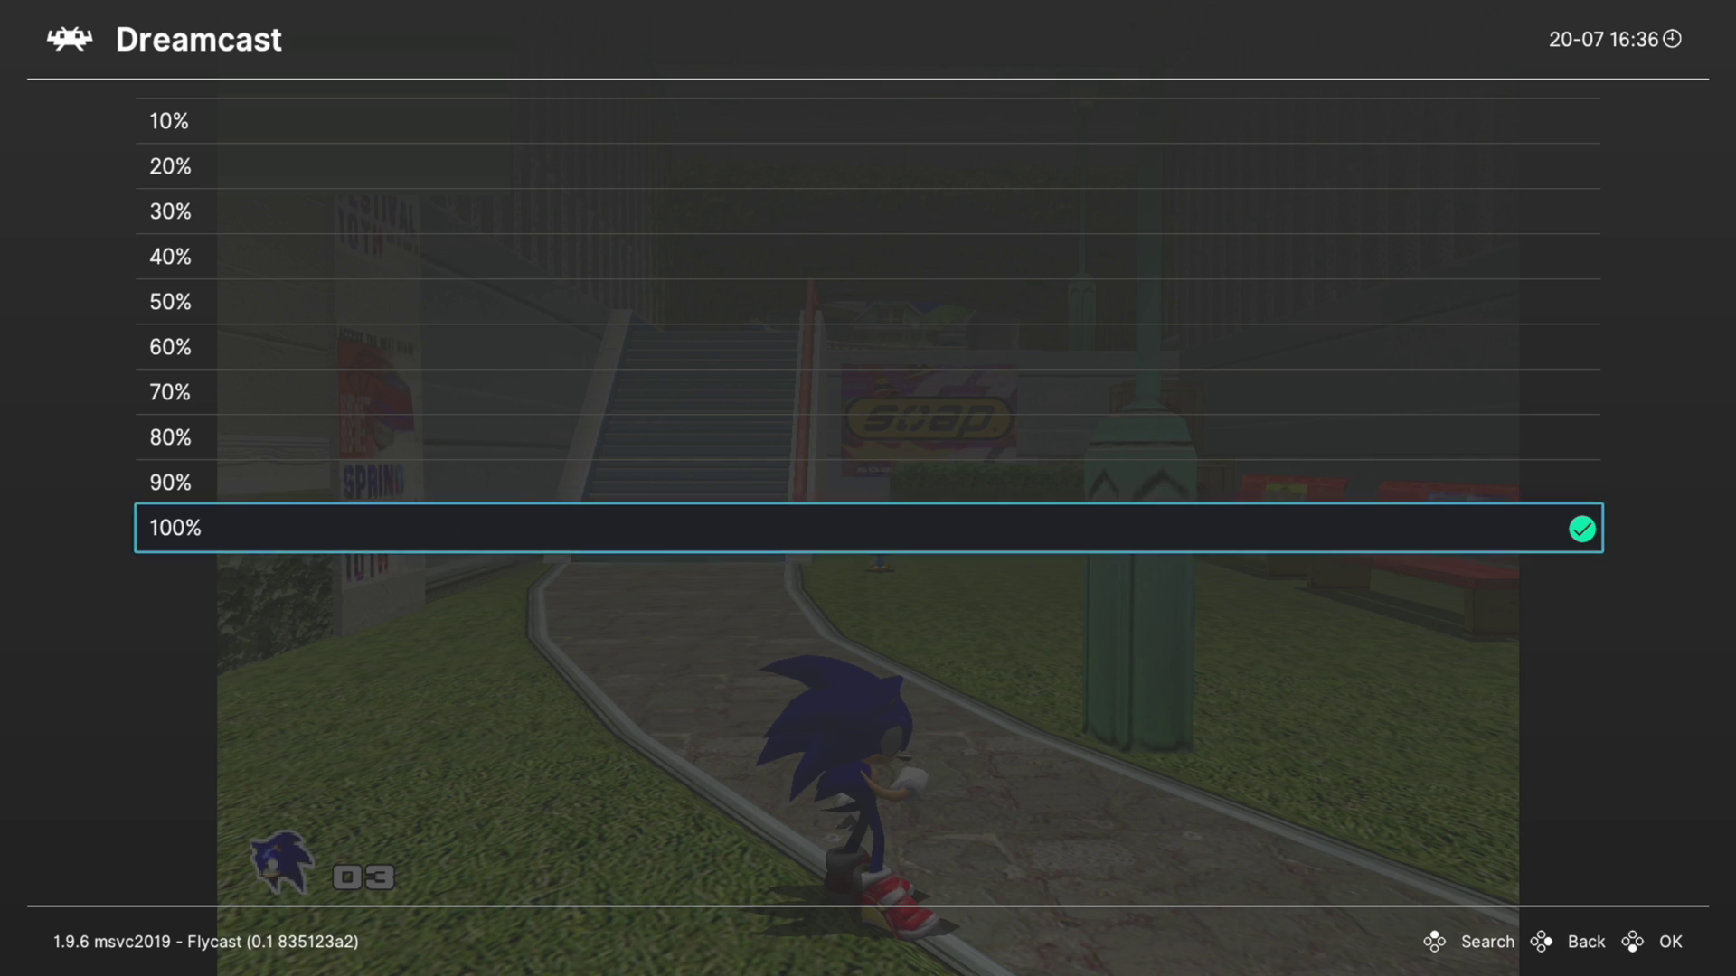
{"action": "key", "text": "Up"}
{"action": "key", "text": "Up"}
{"action": "key", "text": "Up"}
{"action": "key", "text": "Up"}
{"action": "key", "text": "Up"}
{"action": "key", "text": "Return"}
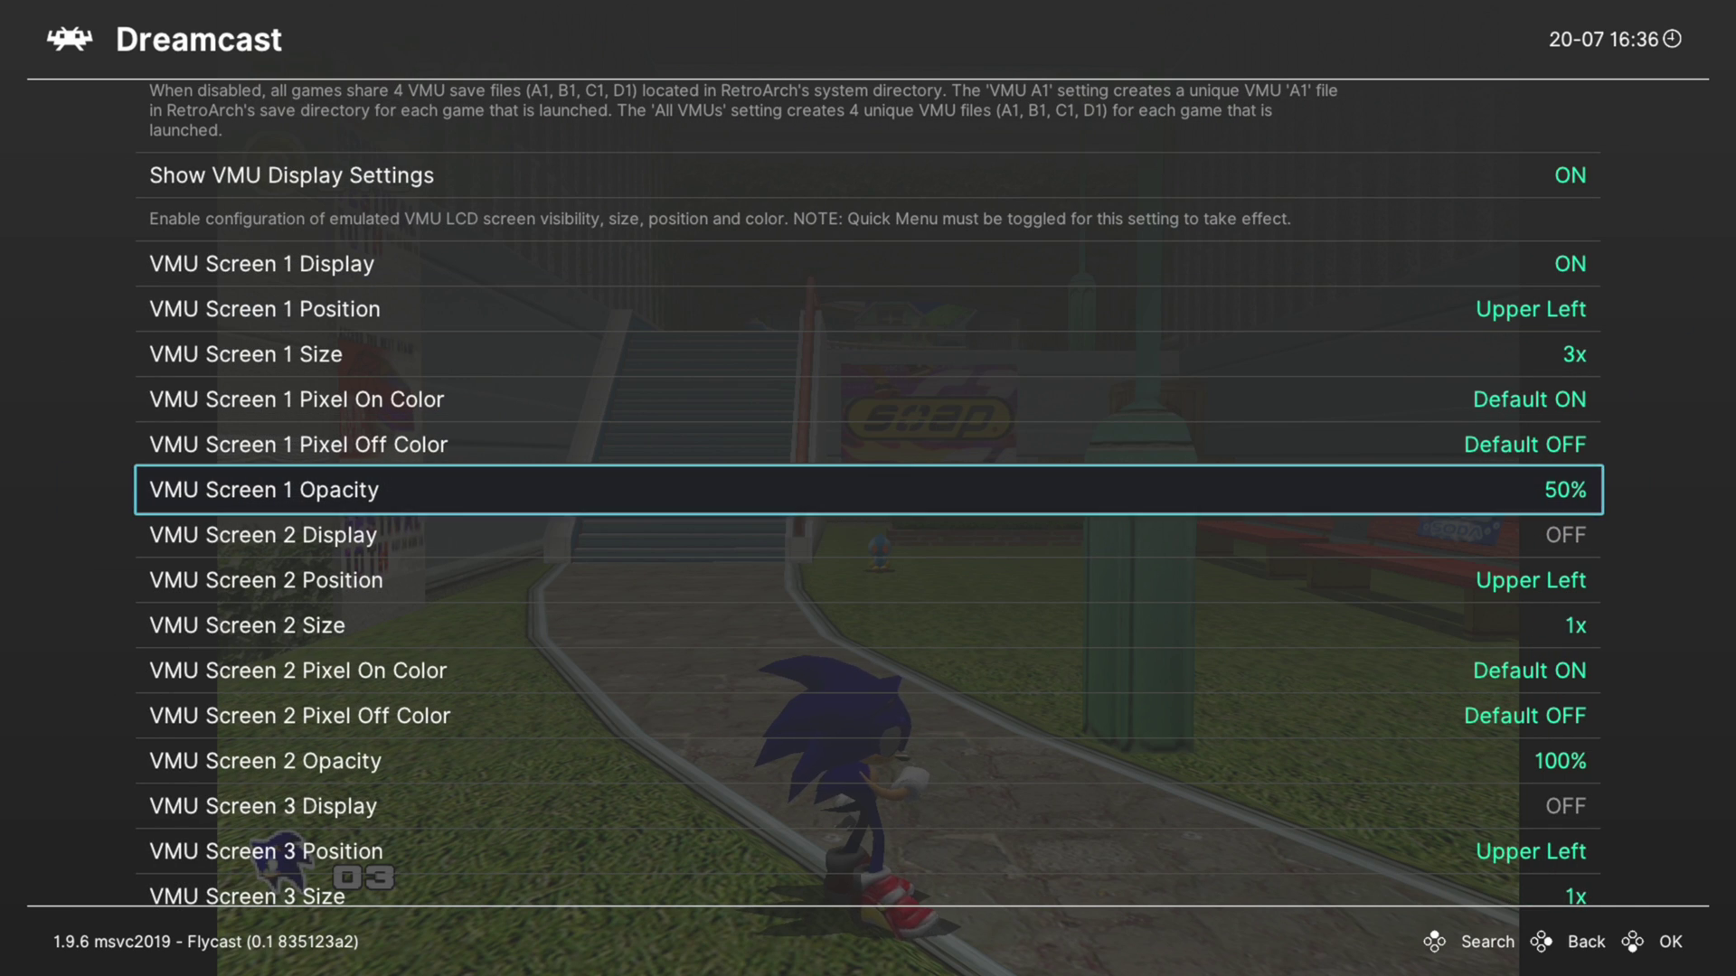
Look through the display, position, size, colour and opacity options for VMU Screens 2 to 4
{"action": "key", "text": "Down"}
{"action": "key", "text": "Down"}
{"action": "key", "text": "Down"}
{"action": "key", "text": "Down"}
{"action": "key", "text": "Down"}
{"action": "key", "text": "Down"}
{"action": "key", "text": "Down"}
{"action": "key", "text": "Down"}
{"action": "key", "text": "Down"}
{"action": "key", "text": "Down"}
{"action": "key", "text": "Down"}
{"action": "key", "text": "Down"}
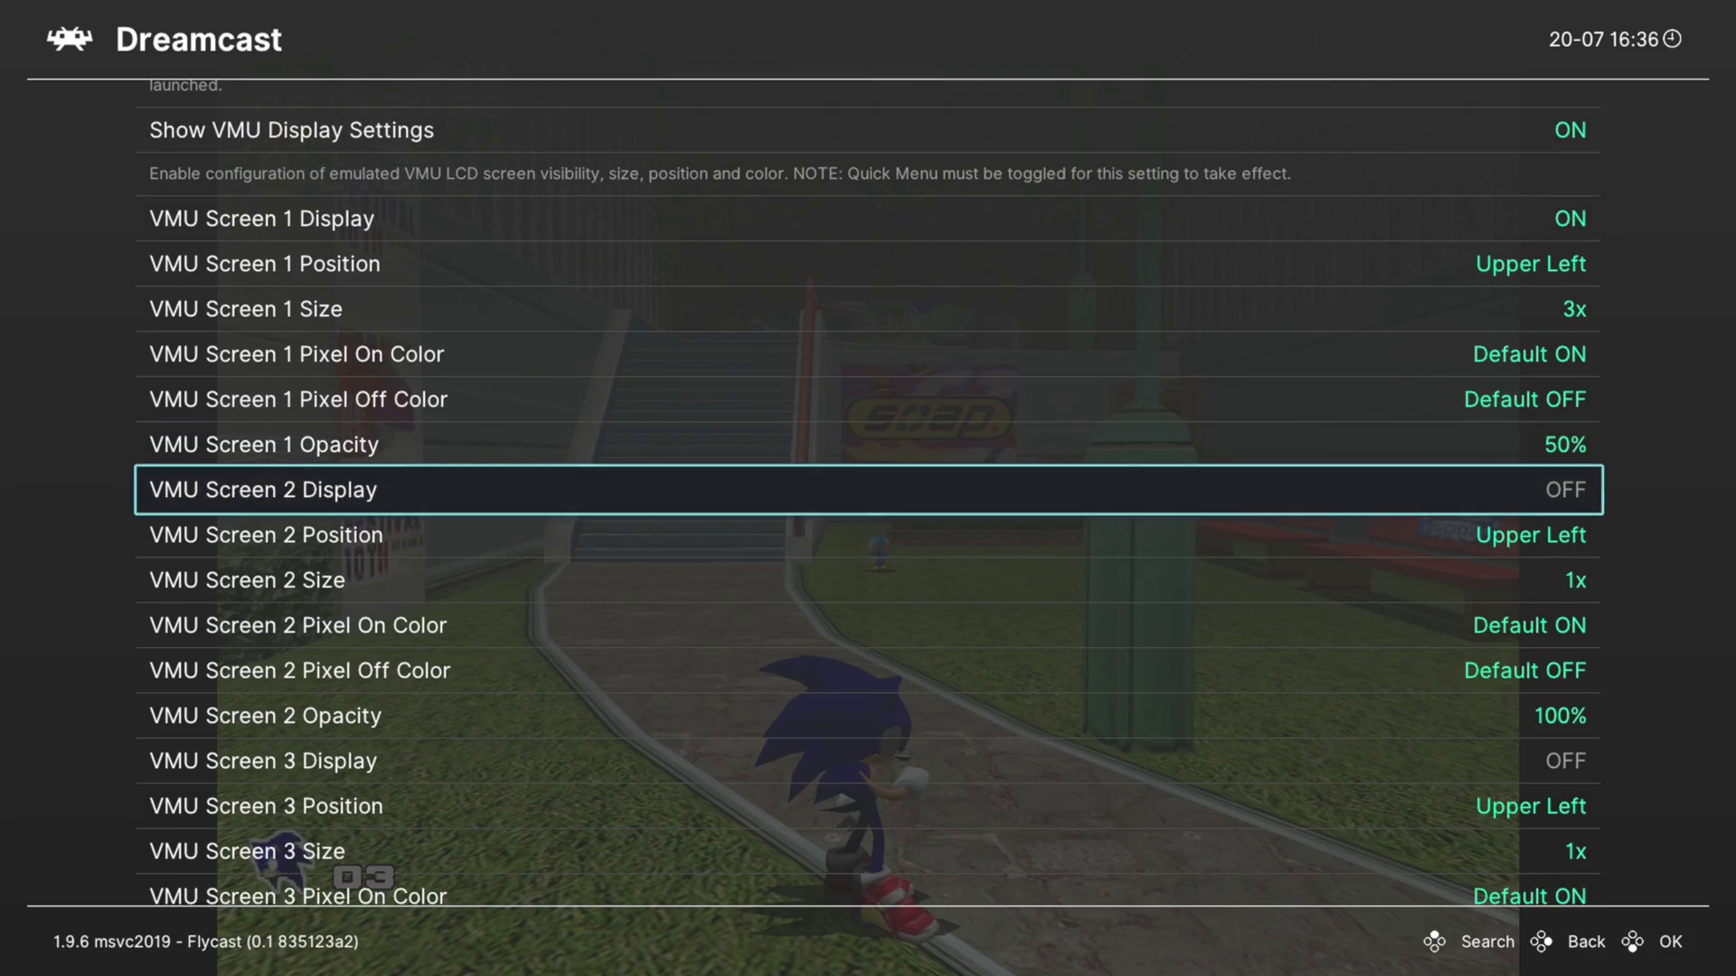
{"action": "key", "text": "Down"}
{"action": "key", "text": "Down"}
{"action": "key", "text": "Down"}
{"action": "key", "text": "Down"}
{"action": "key", "text": "Down"}
{"action": "key", "text": "Down"}
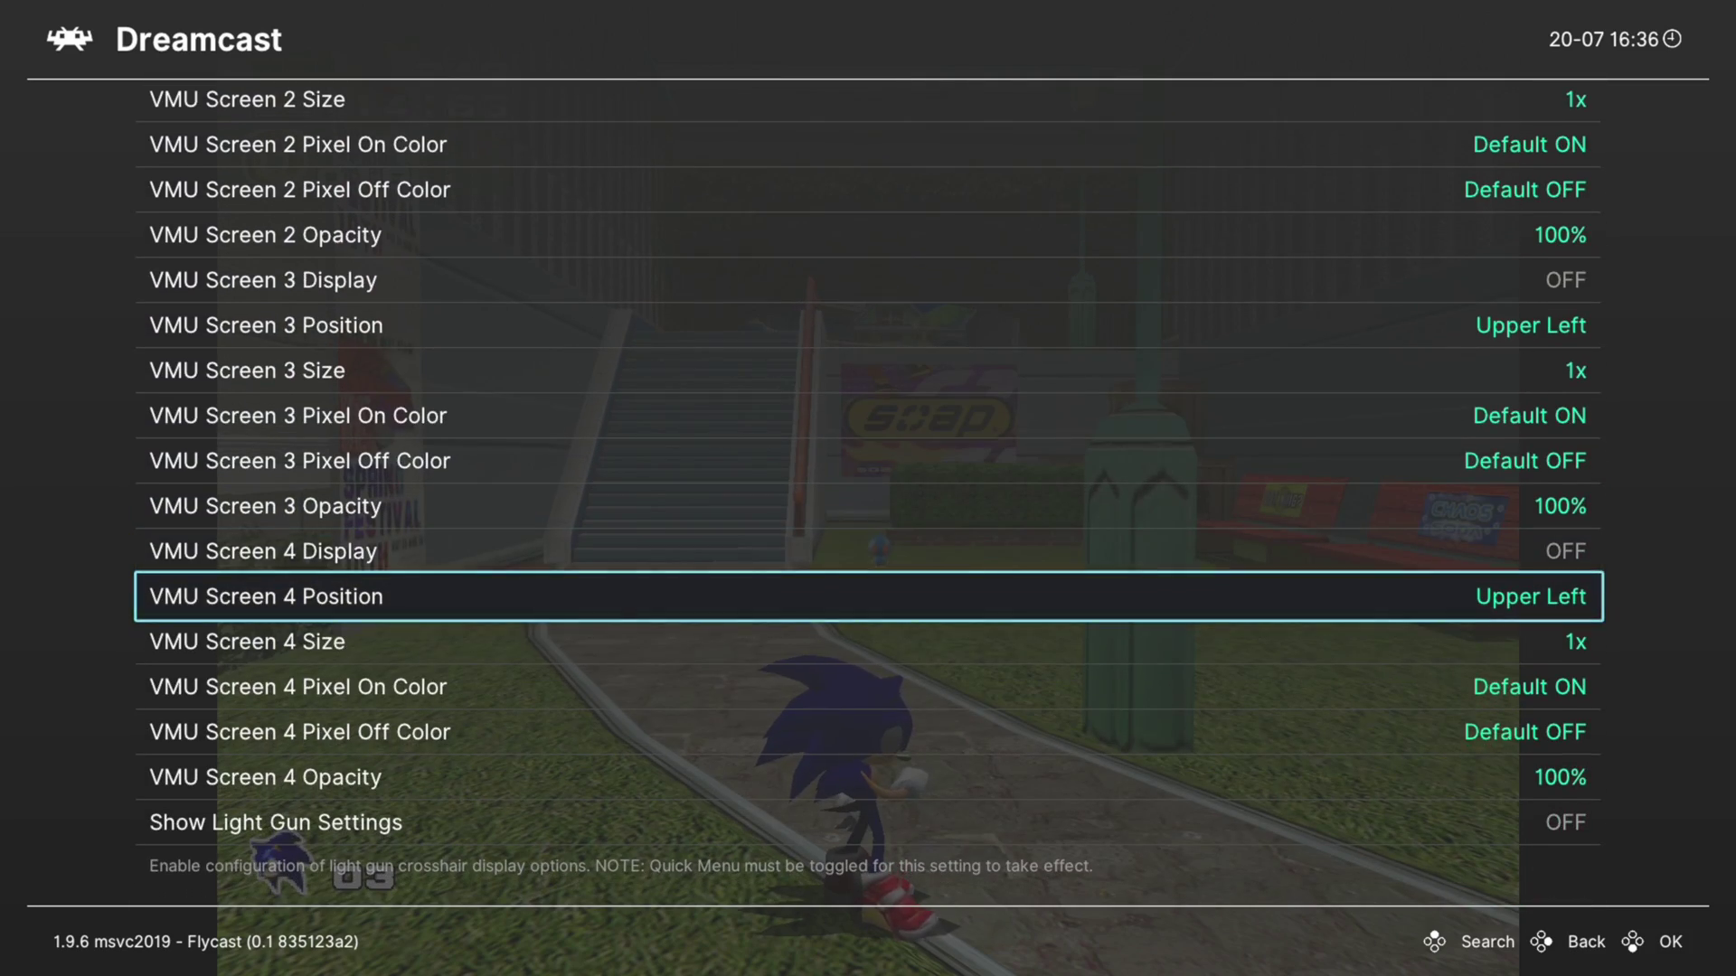
Return to the running game and run Sonic up the stairs to check the semi-transparent VMU screen
{"action": "key", "text": "F1"}
{"action": "key", "text": "Up"}
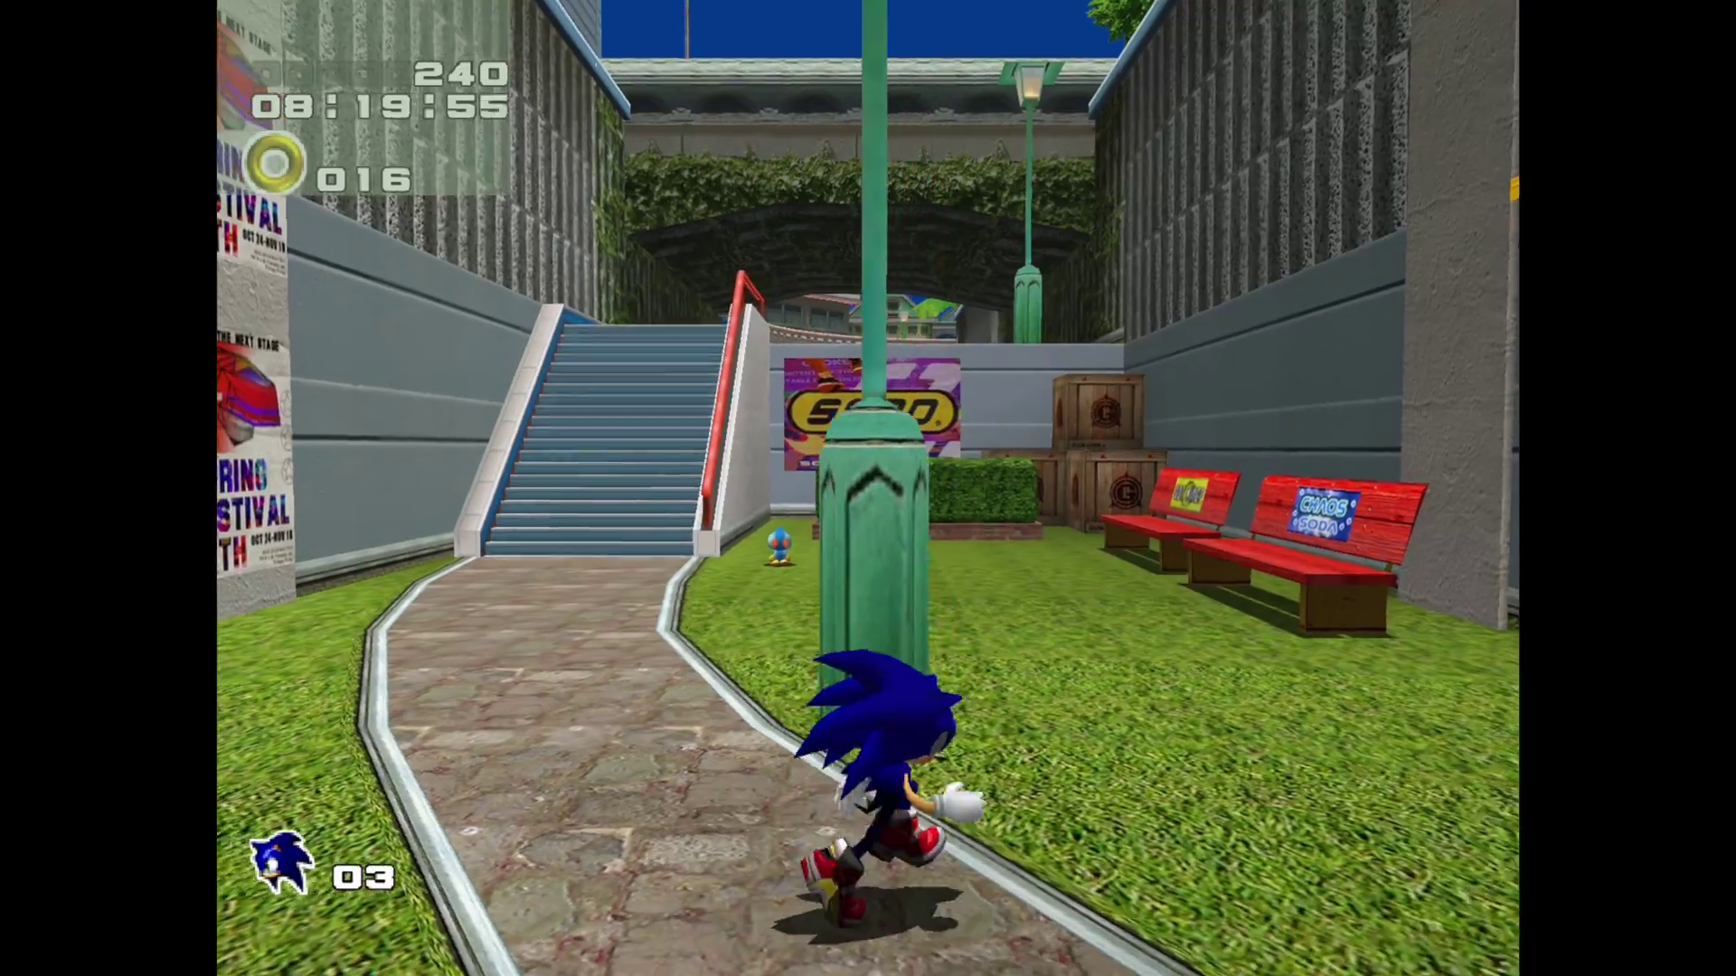
{"action": "key", "text": "Up"}
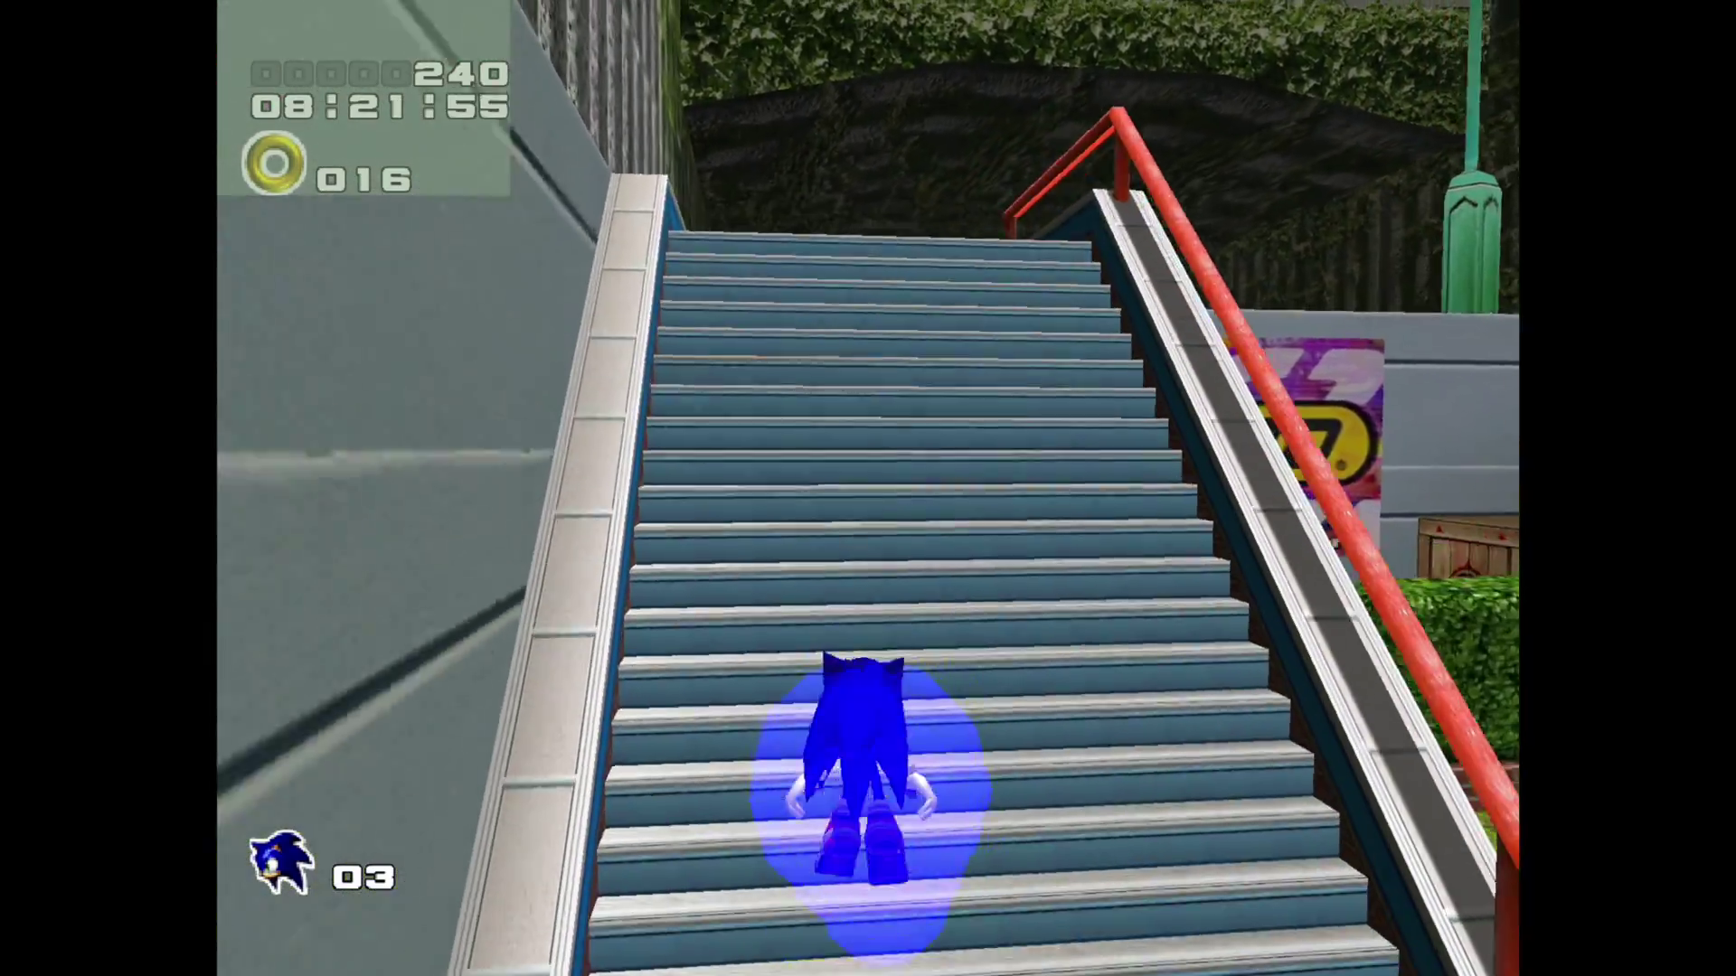
Go back to the core options, turn off Show VMU Display Settings and reopen the options so the extra settings are hidden
{"action": "key", "text": "F1"}
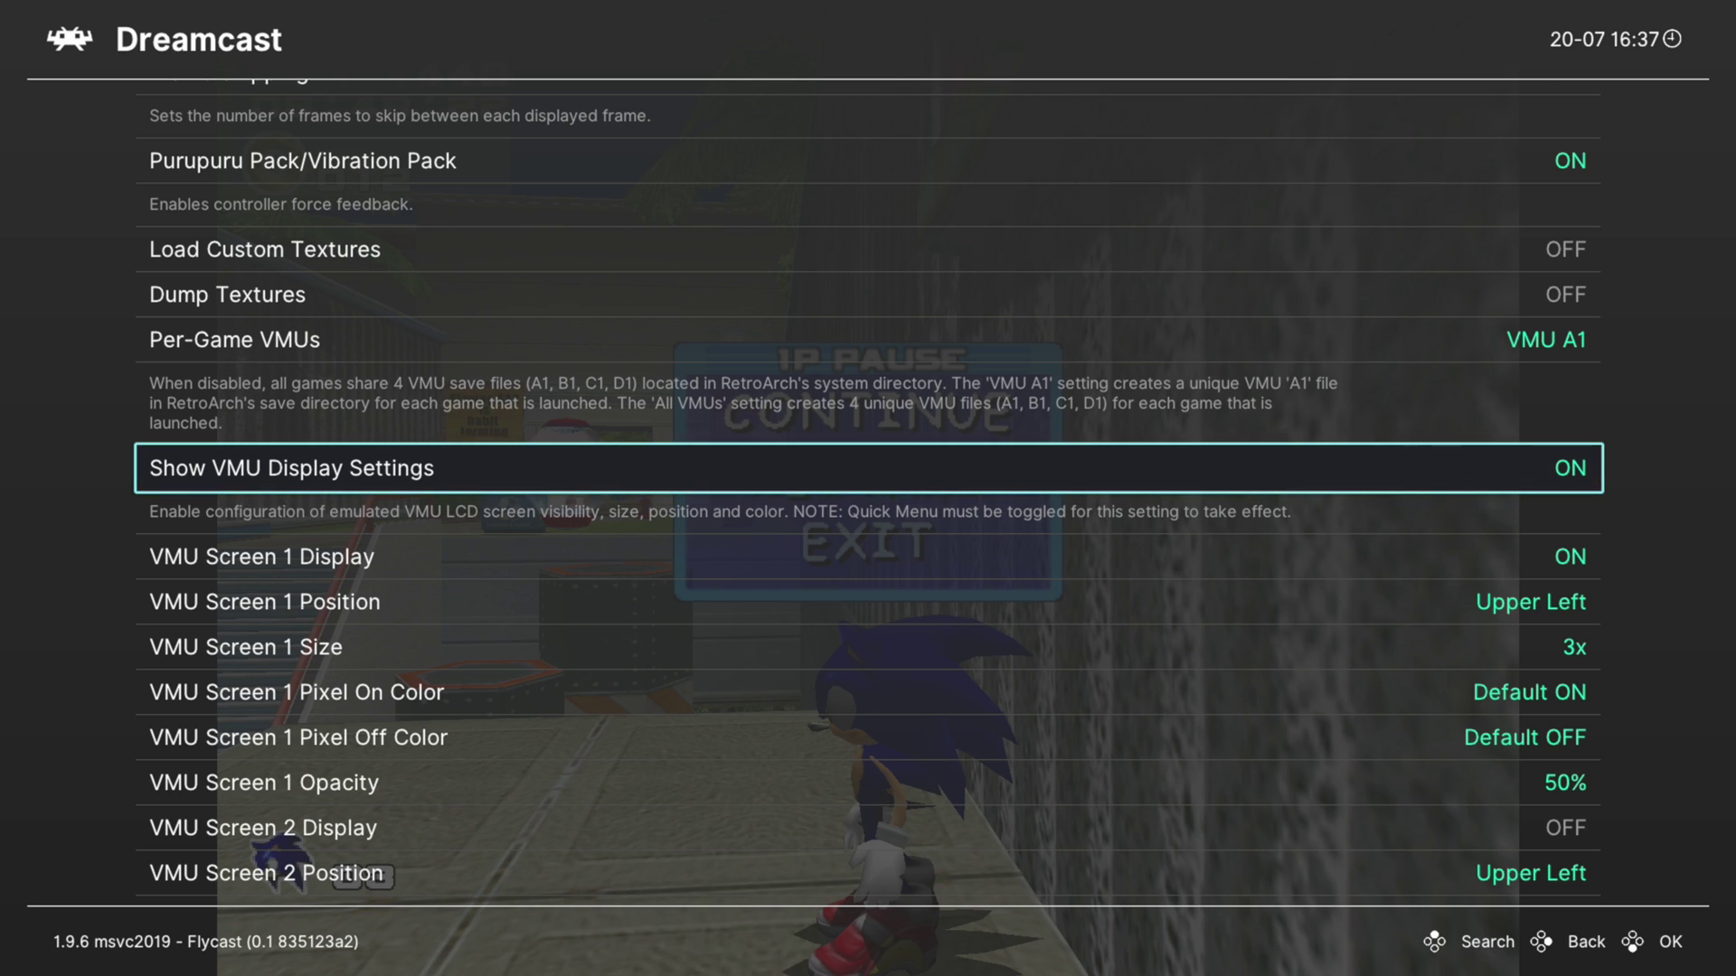
{"action": "key", "text": "Left"}
{"action": "key", "text": "BackSpace"}
{"action": "key", "text": "Return"}
{"action": "key", "text": "Up"}
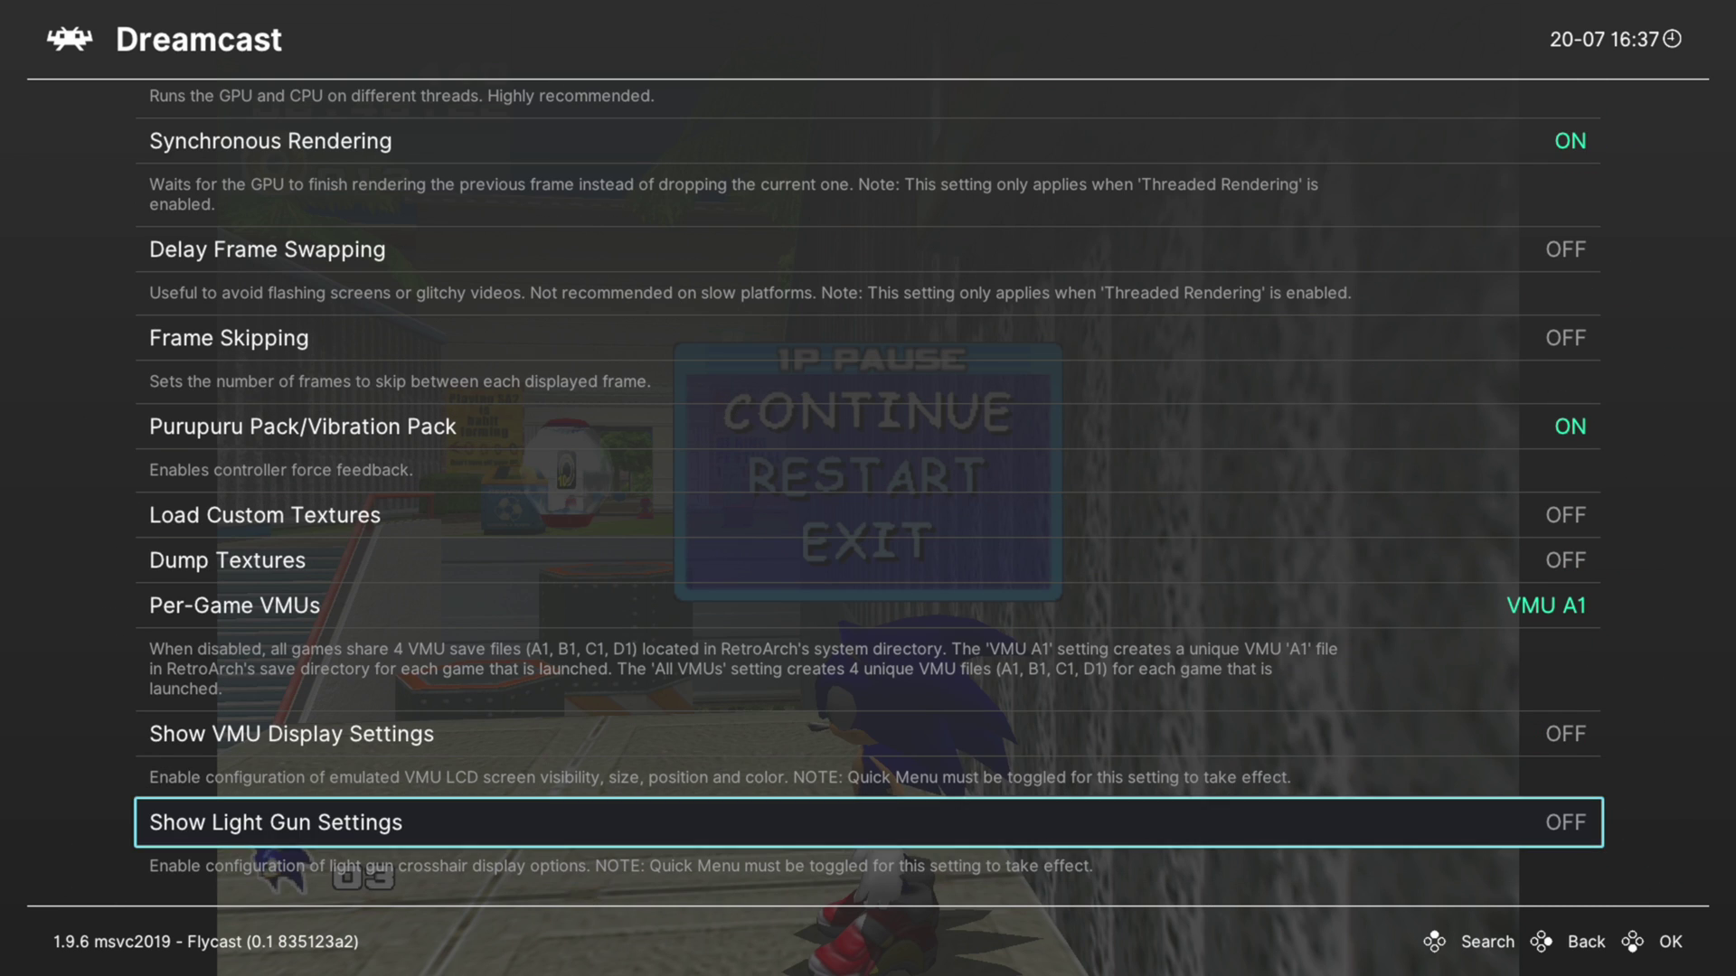
{"action": "key", "text": "Up"}
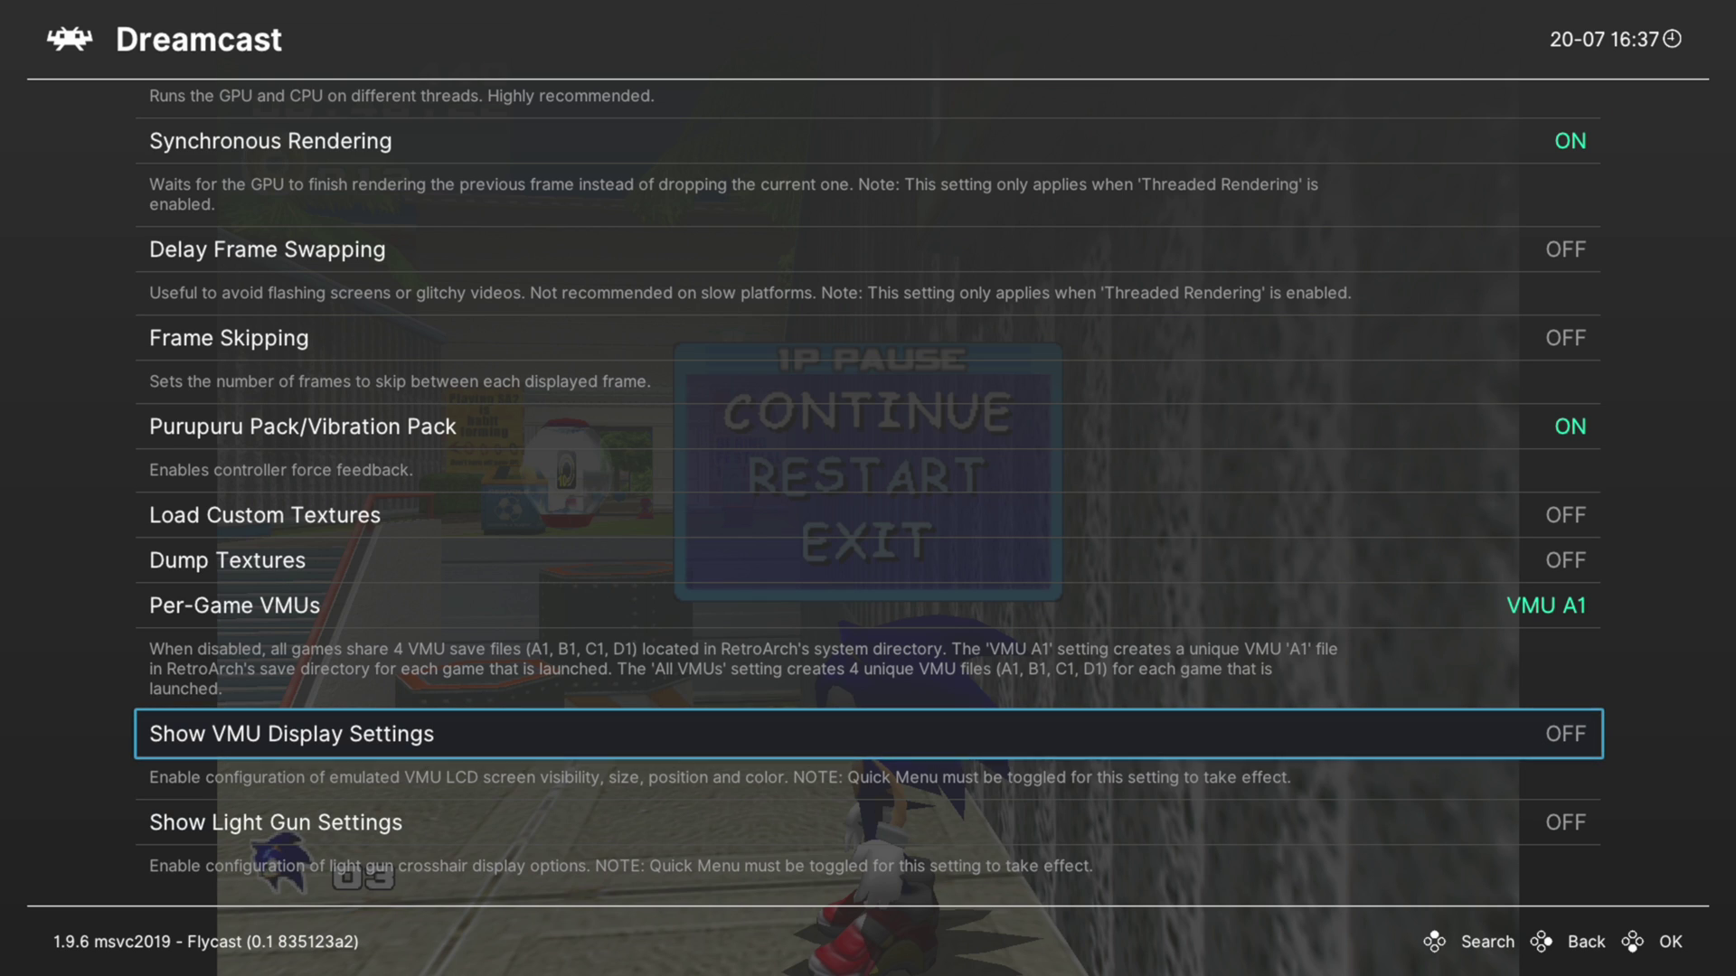
Check the Show Light Gun Settings option and open Manage Core Options to review its save and reset choices
{"action": "key", "text": "Down"}
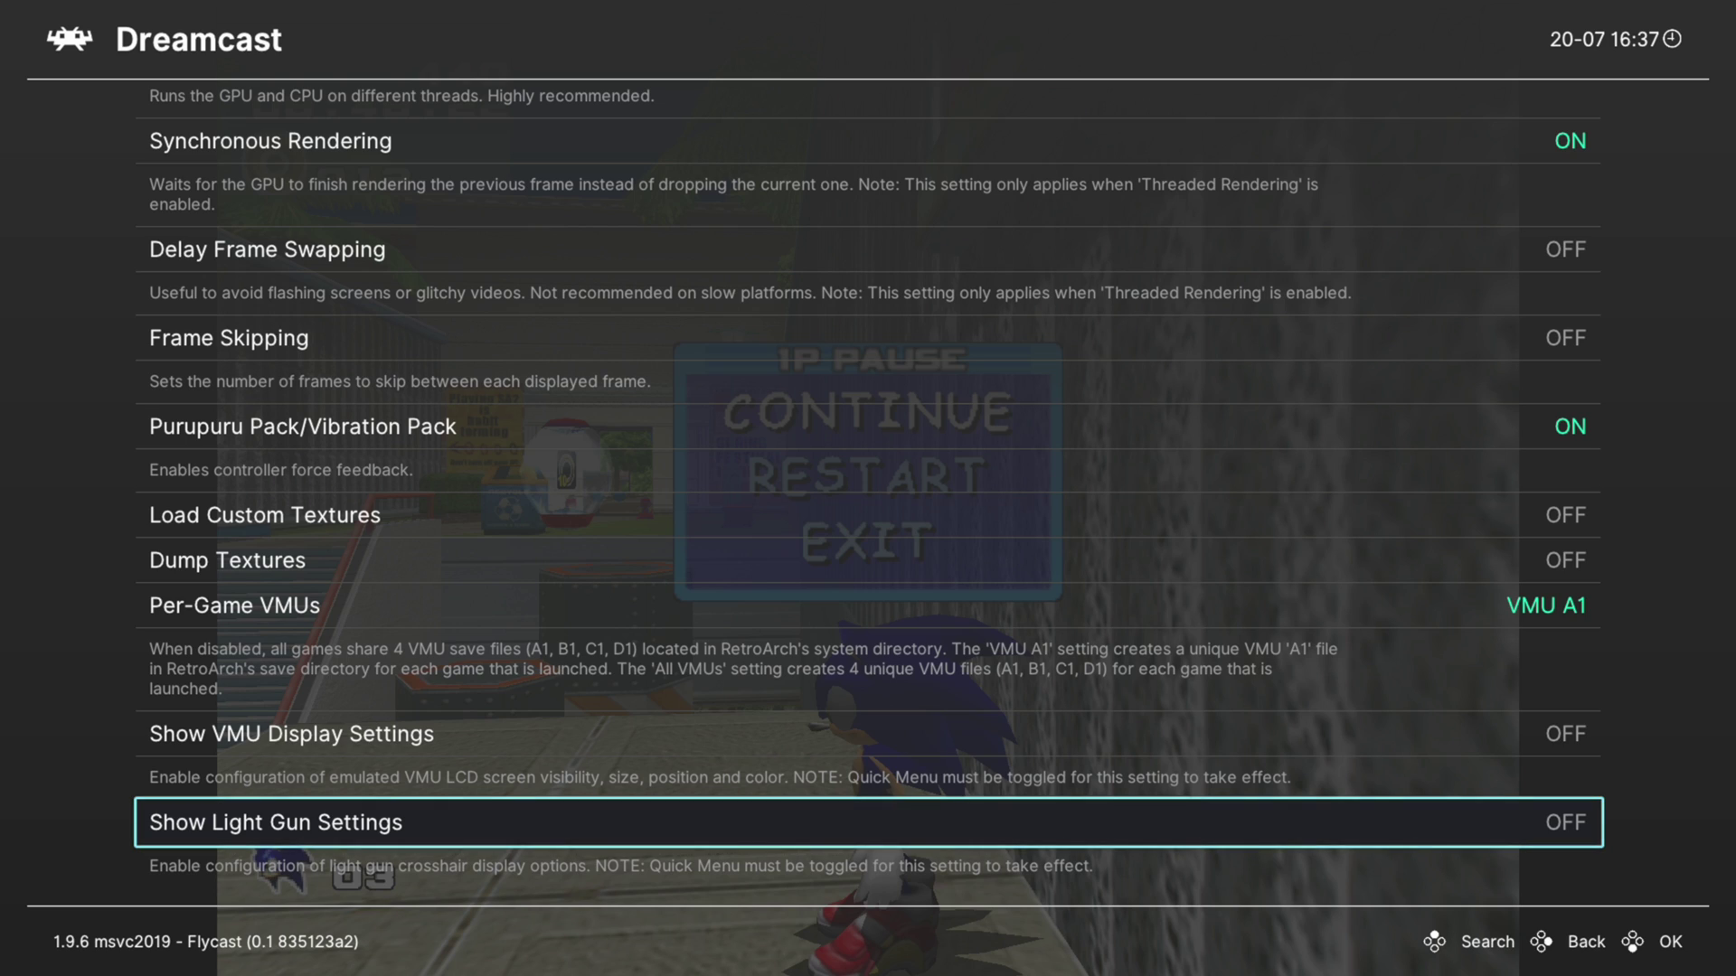
{"action": "key", "text": "Down"}
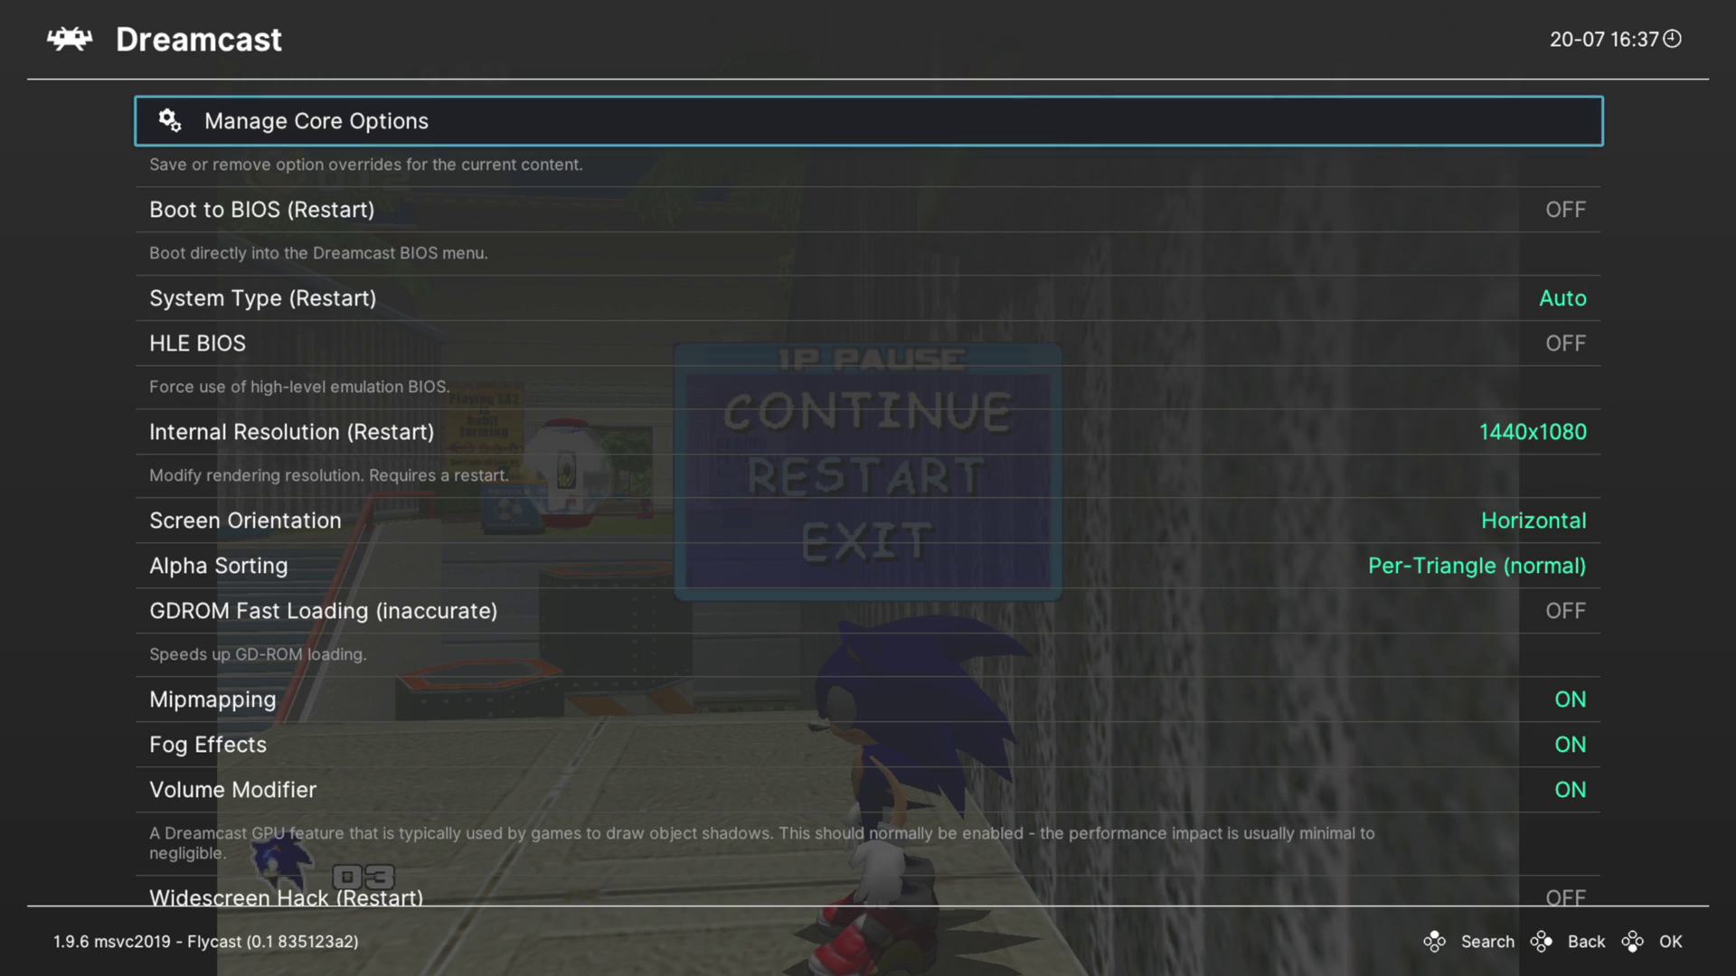
{"action": "key", "text": "Return"}
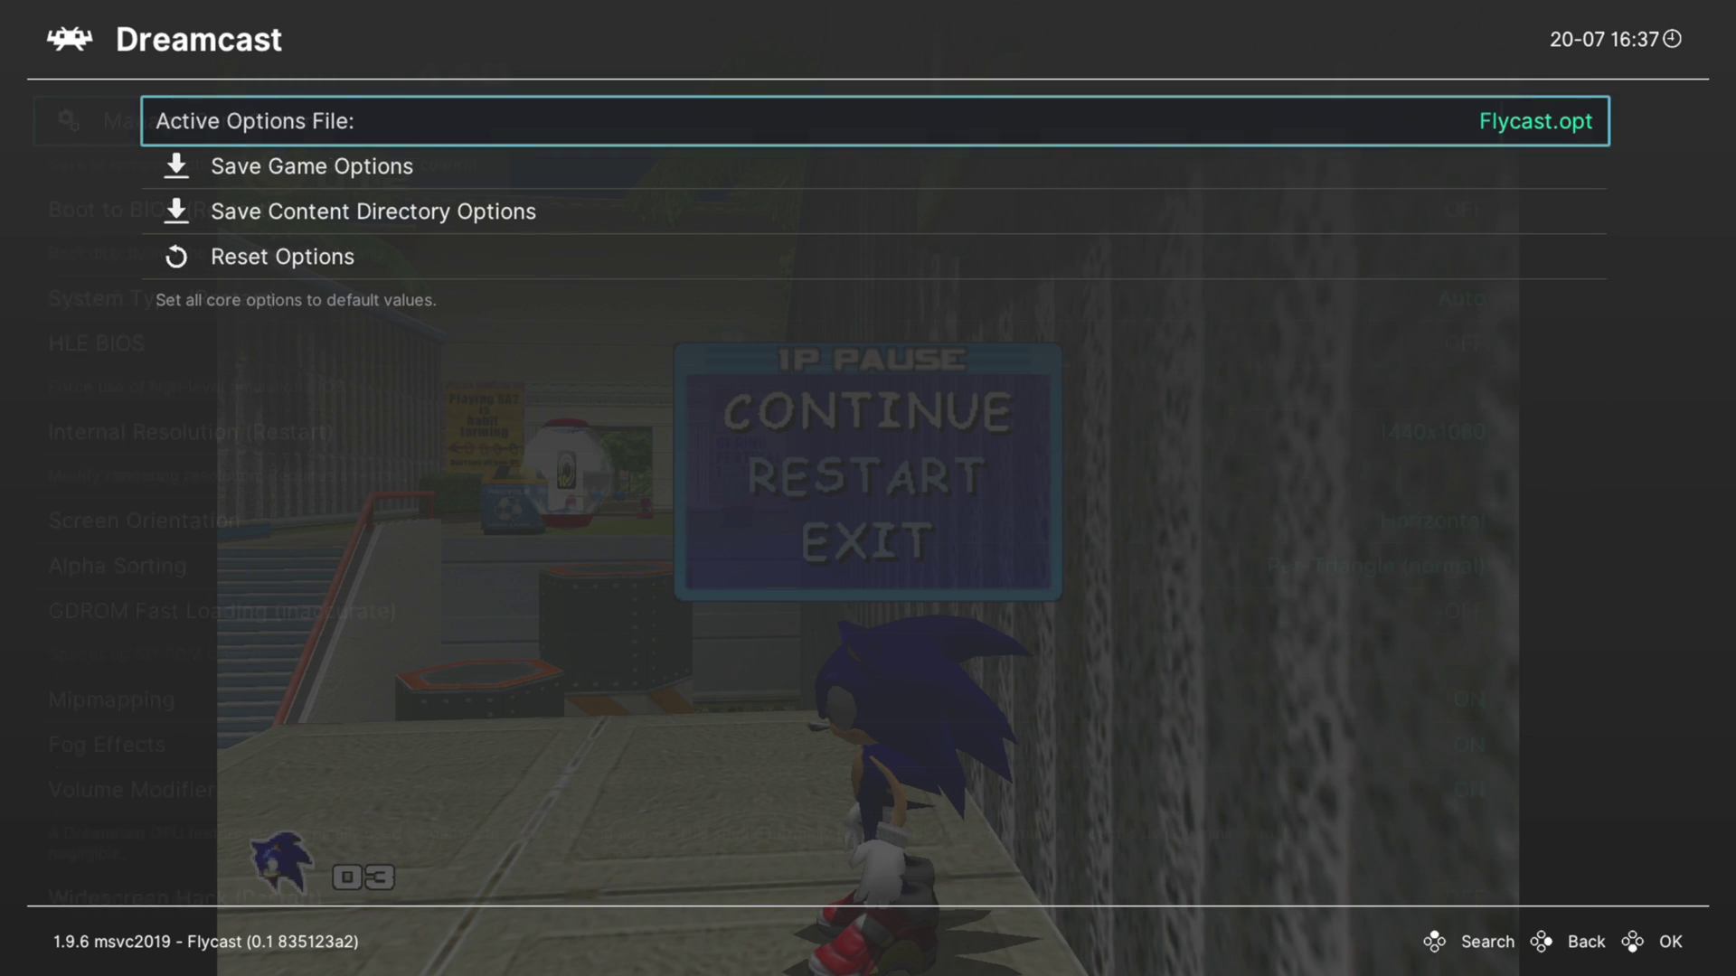
{"action": "key", "text": "Down"}
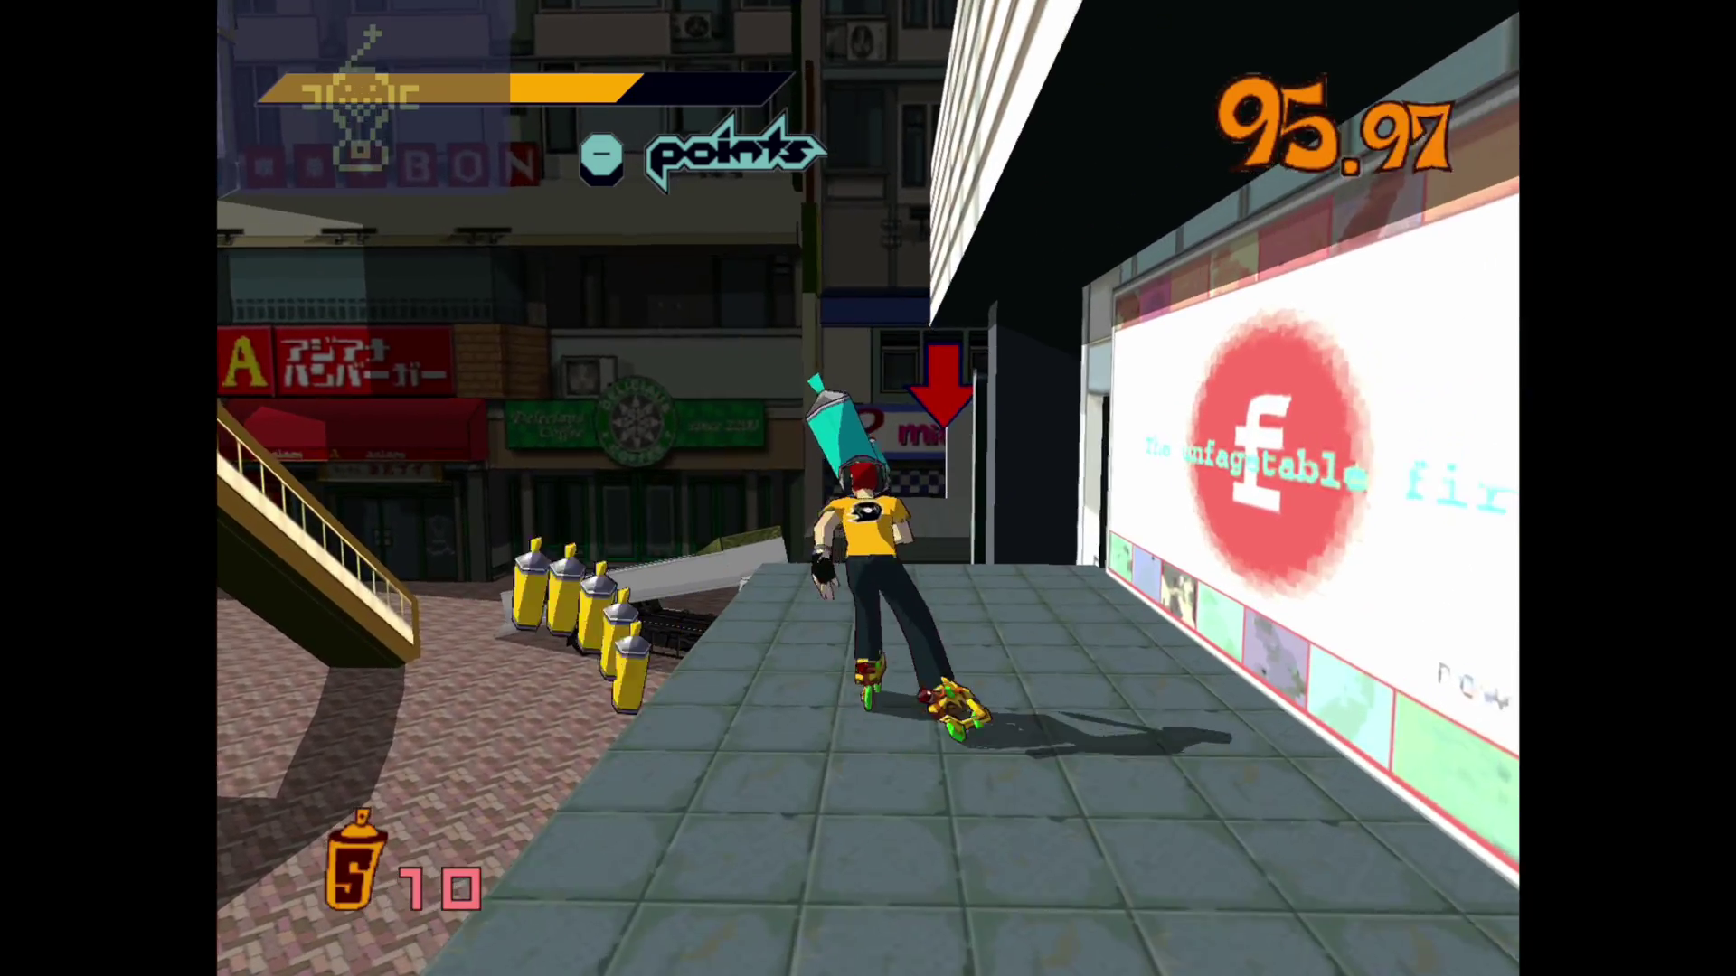
In the skating game, skate to the red arrow and spray the graffiti by following the direction prompts
{"action": "key", "text": "Up"}
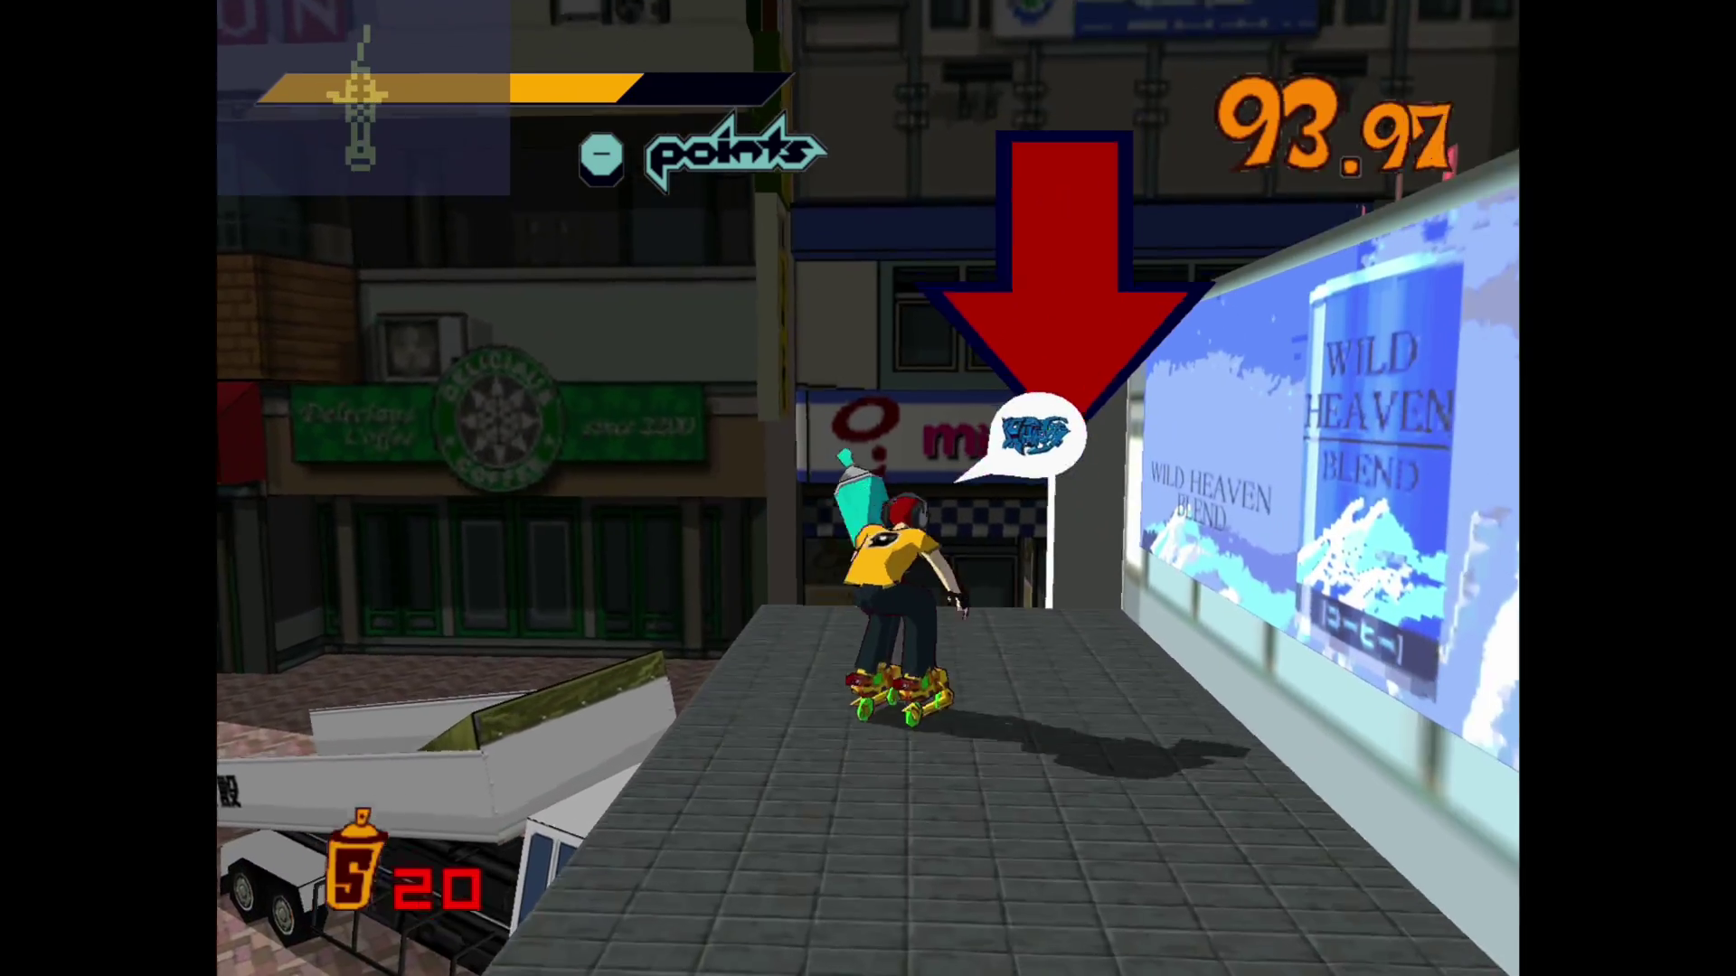
{"action": "key", "text": "Down"}
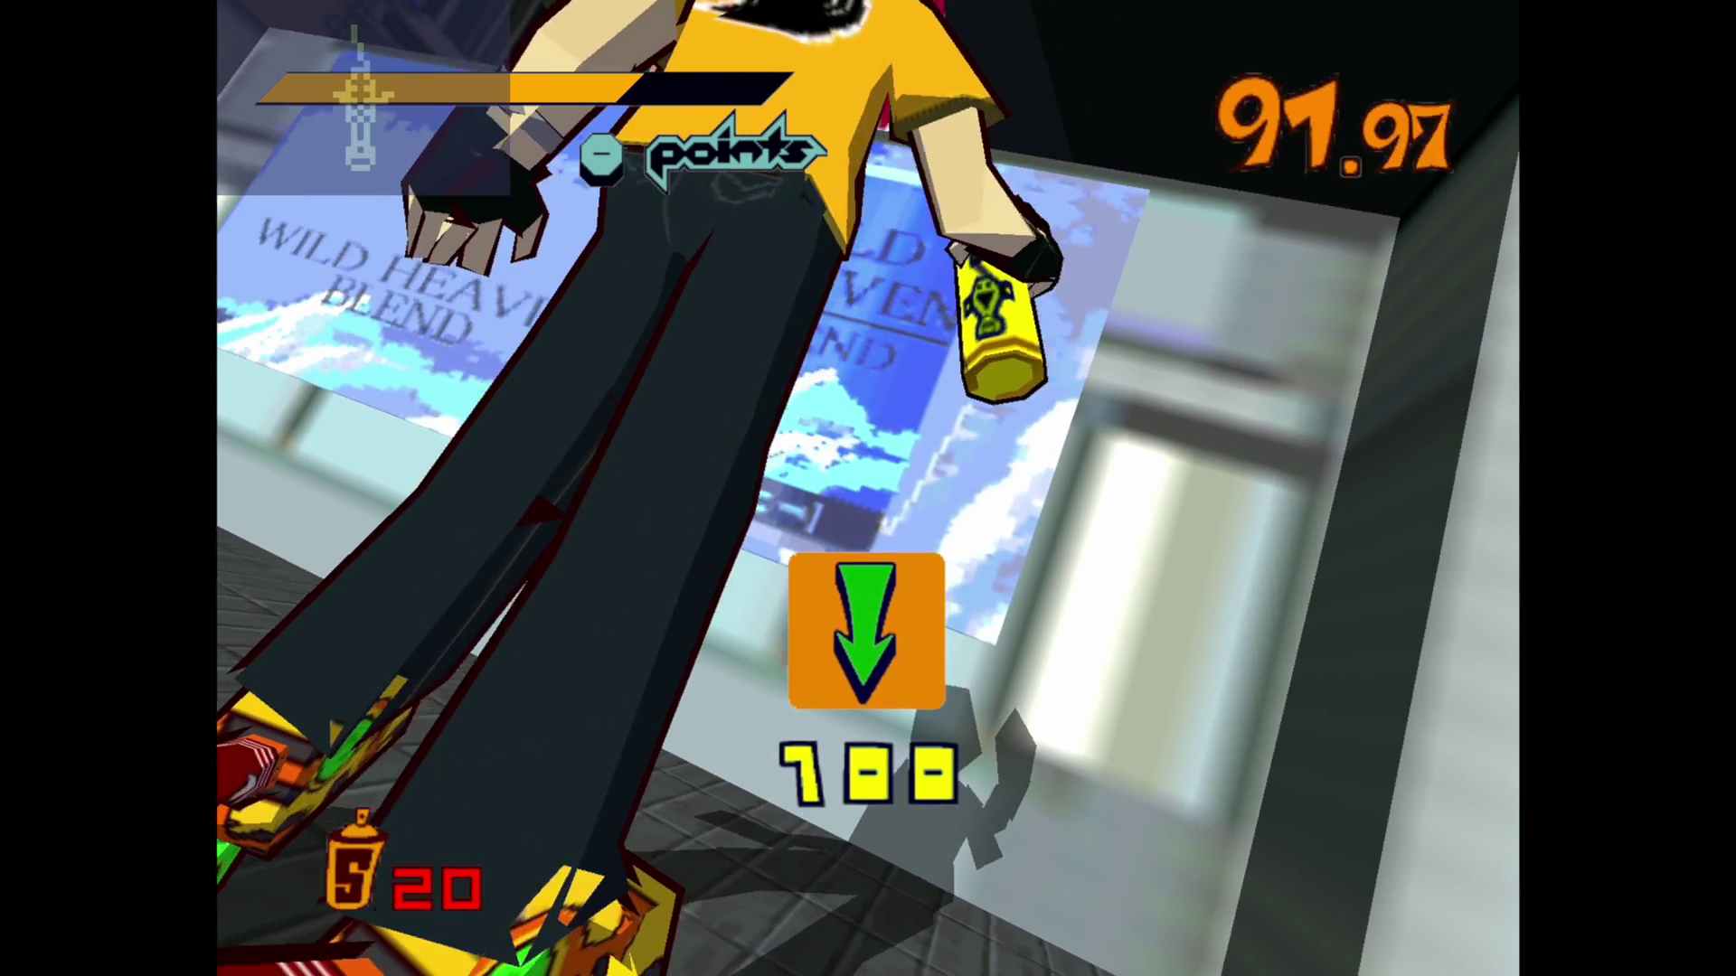
{"action": "key", "text": "Right"}
{"action": "key", "text": "Up"}
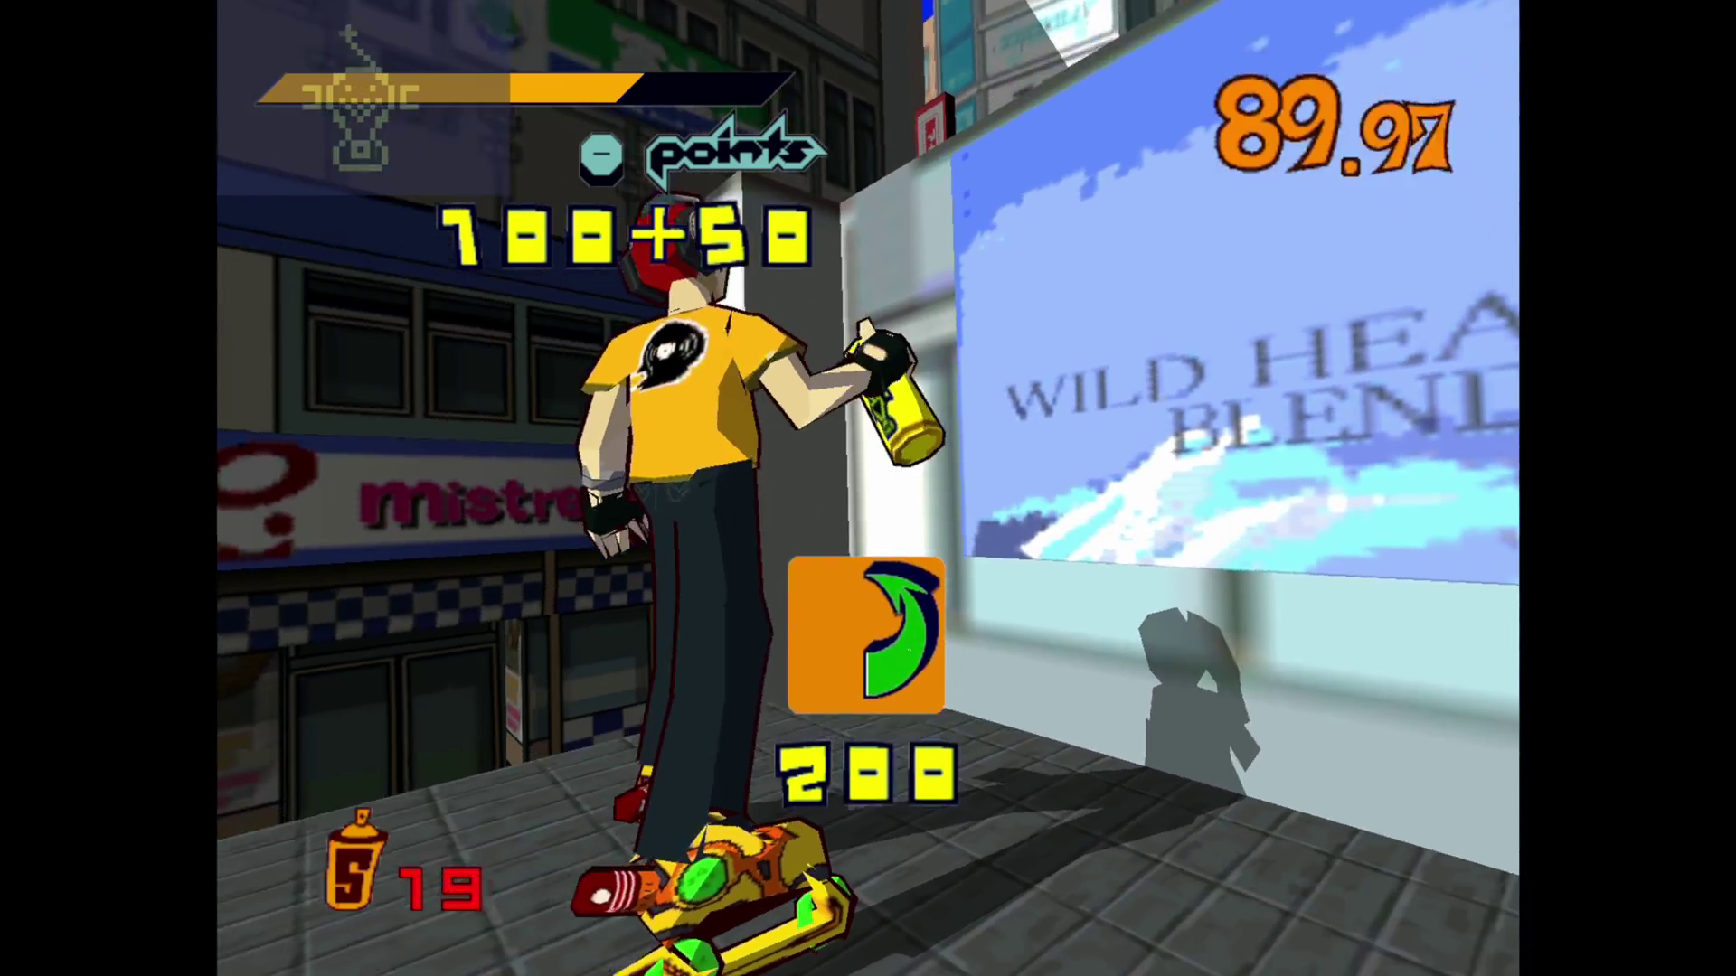